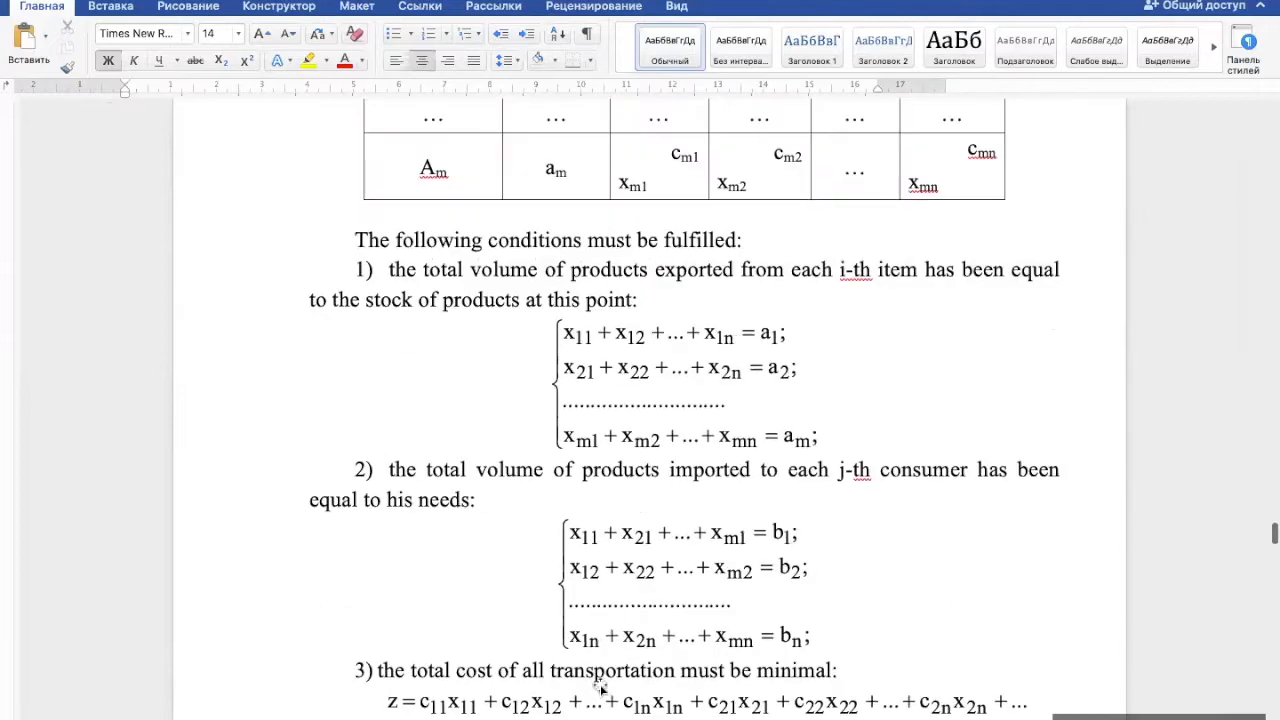
- Review the Lab 3 tasks, from the sausage price, resource cost, resource stock and agreement tables through to the required items list
scroll(600, 716, up, 10)
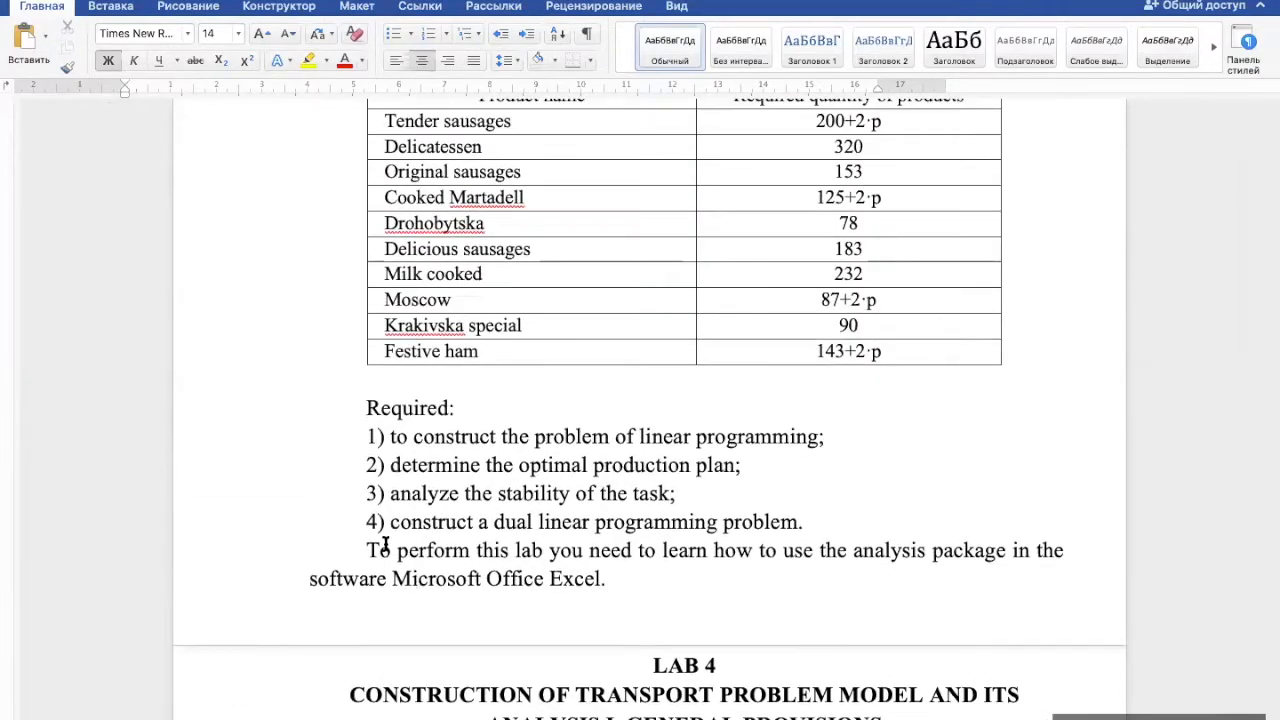
scroll(405, 496, up, 5)
scroll(405, 496, up, 15)
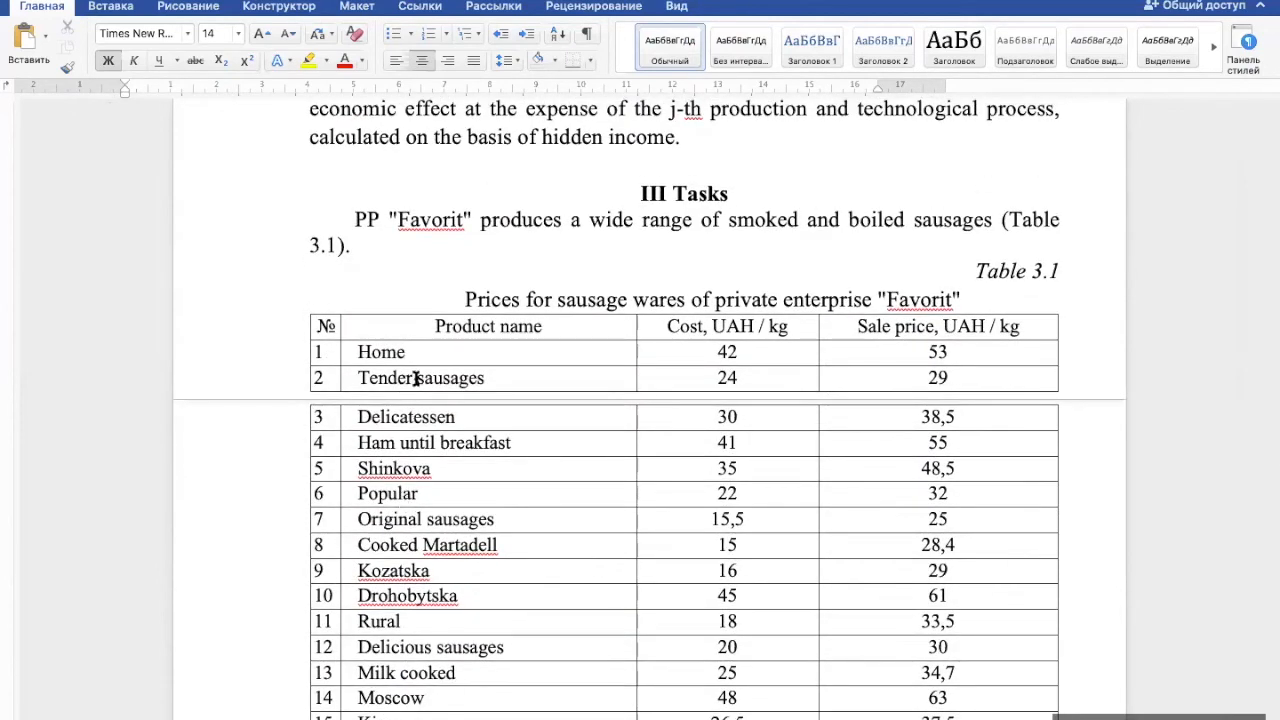
scroll(425, 289, down, 3)
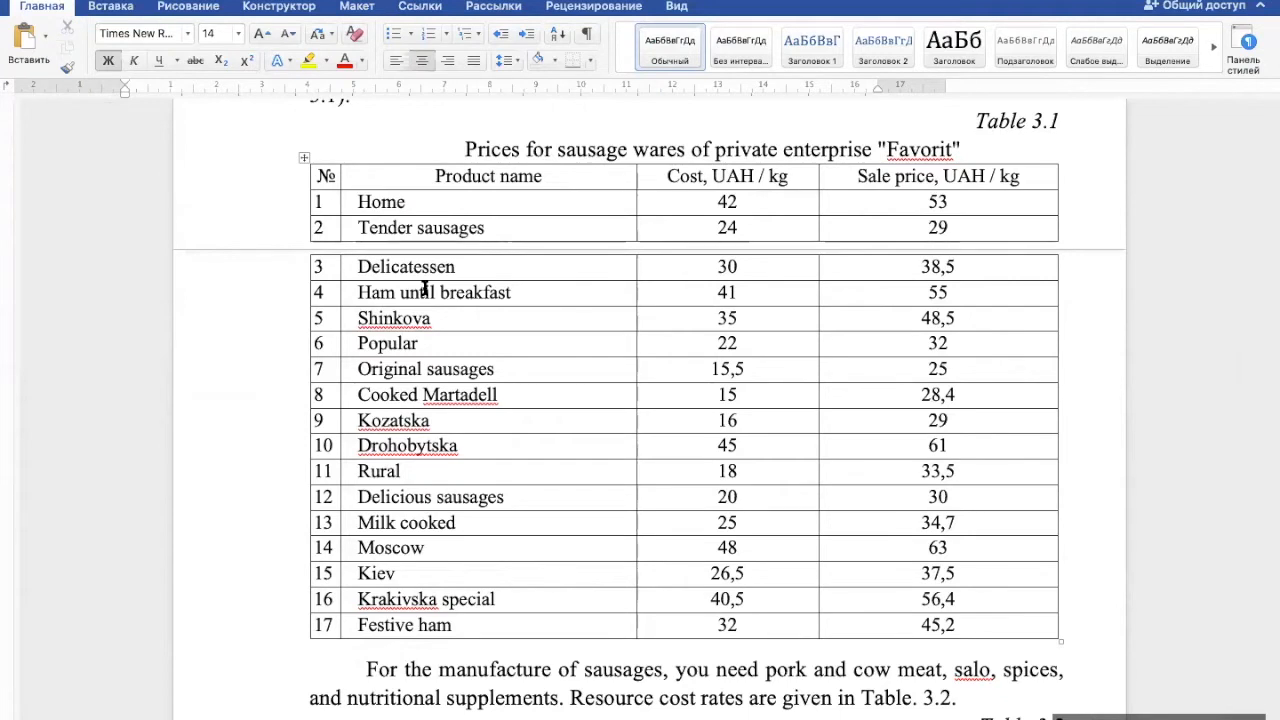
scroll(424, 288, down, 3)
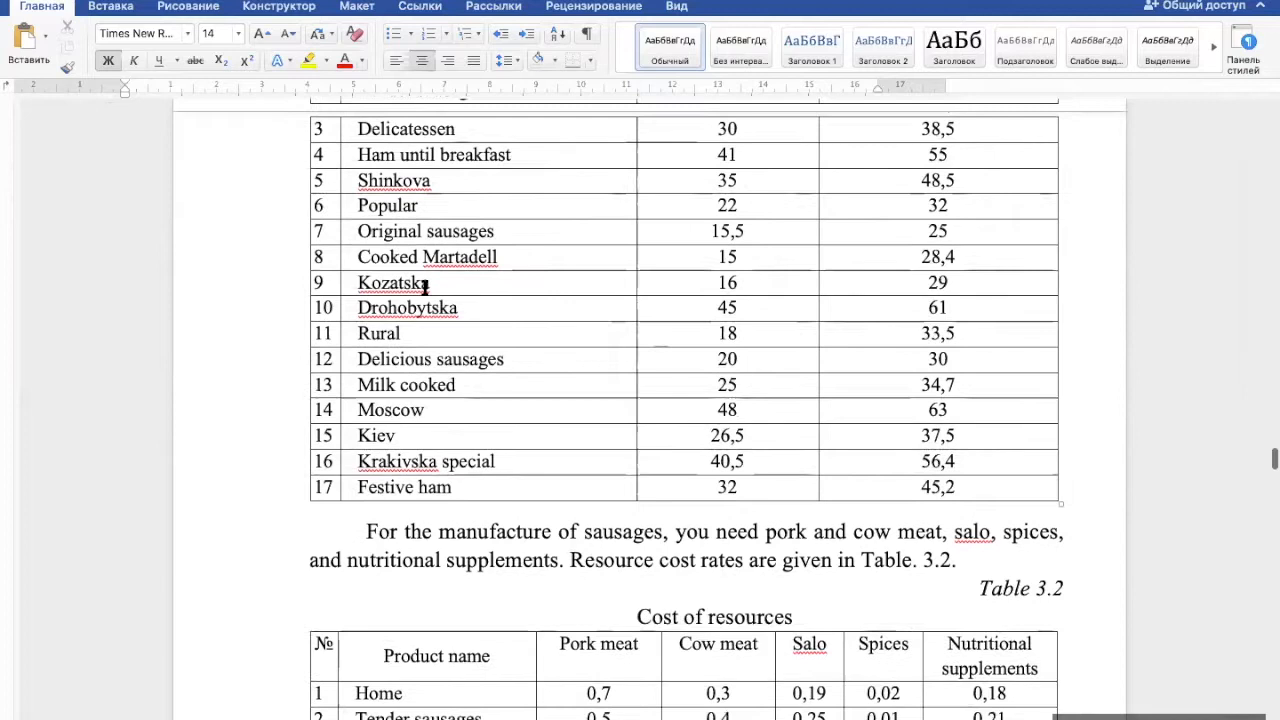
scroll(425, 286, up, 3)
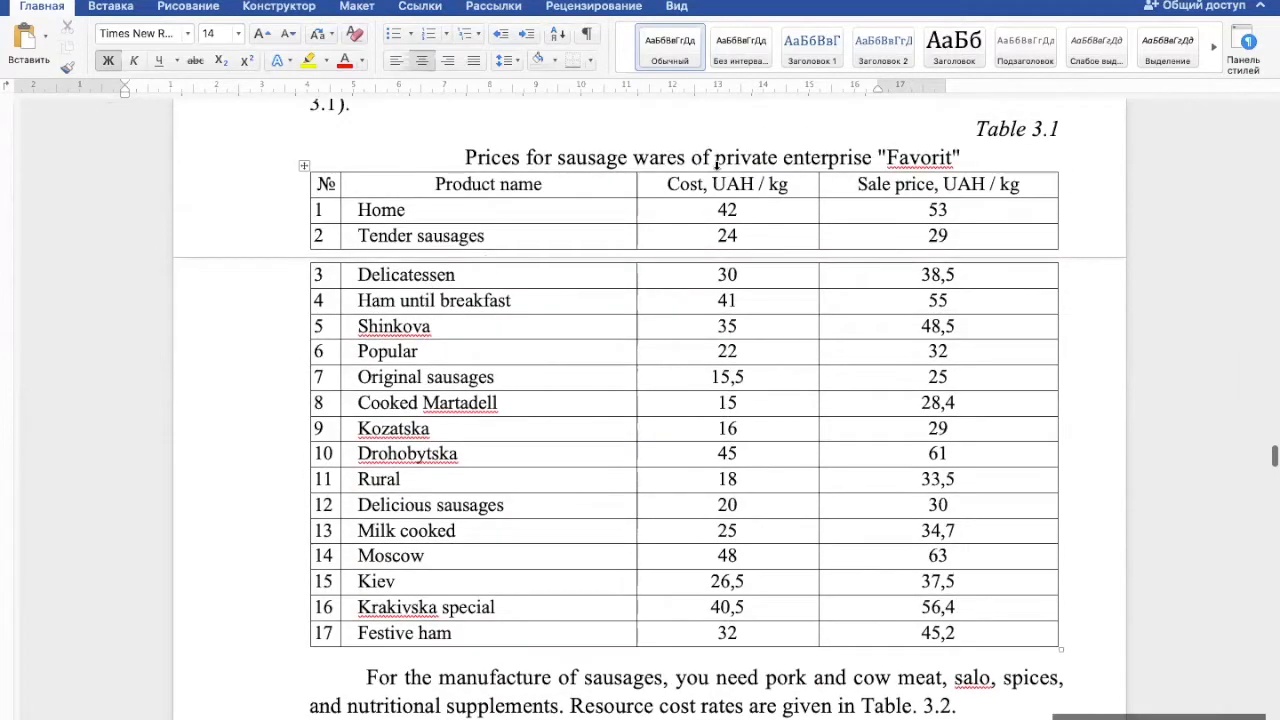
scroll(505, 406, down, 8)
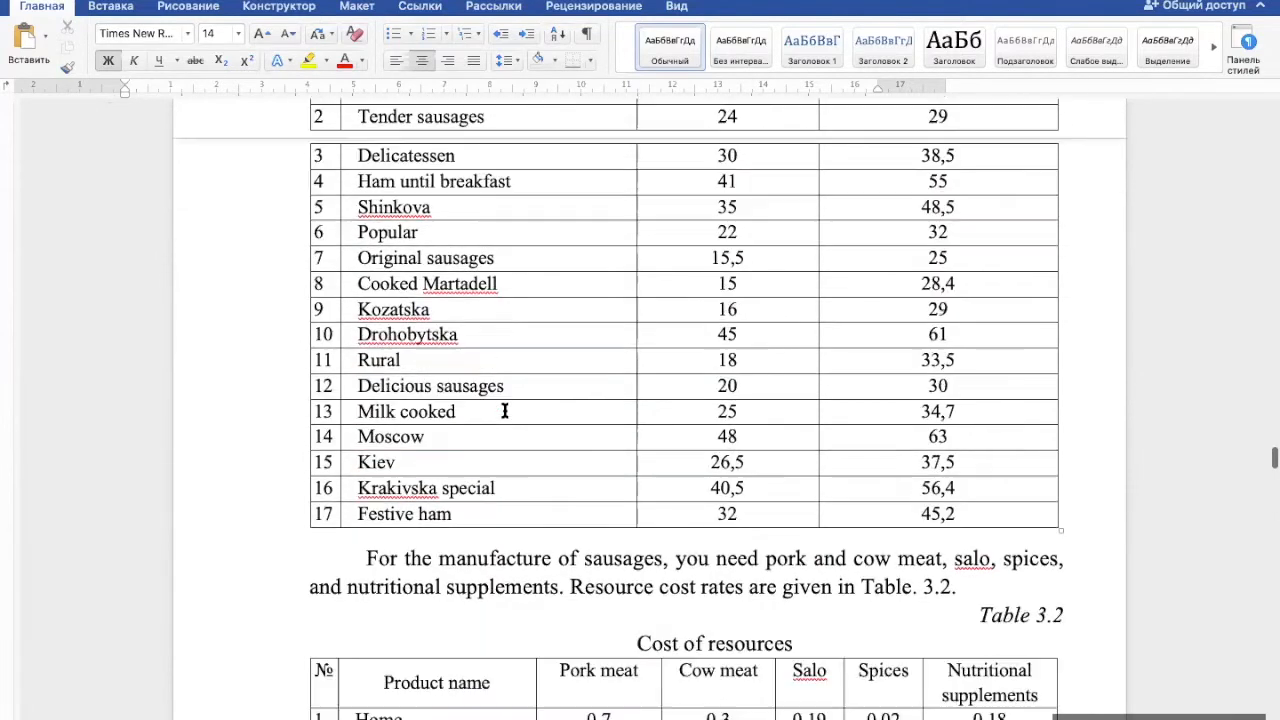
scroll(505, 410, down, 6)
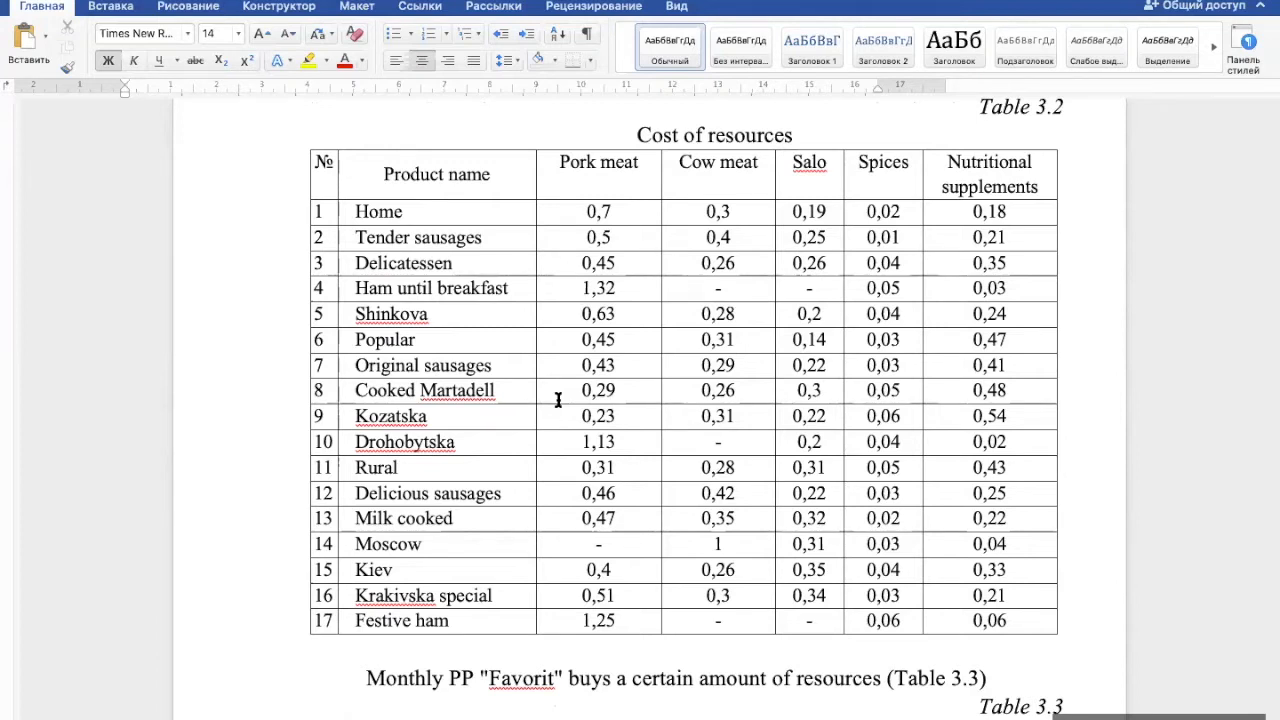
scroll(558, 400, down, 5)
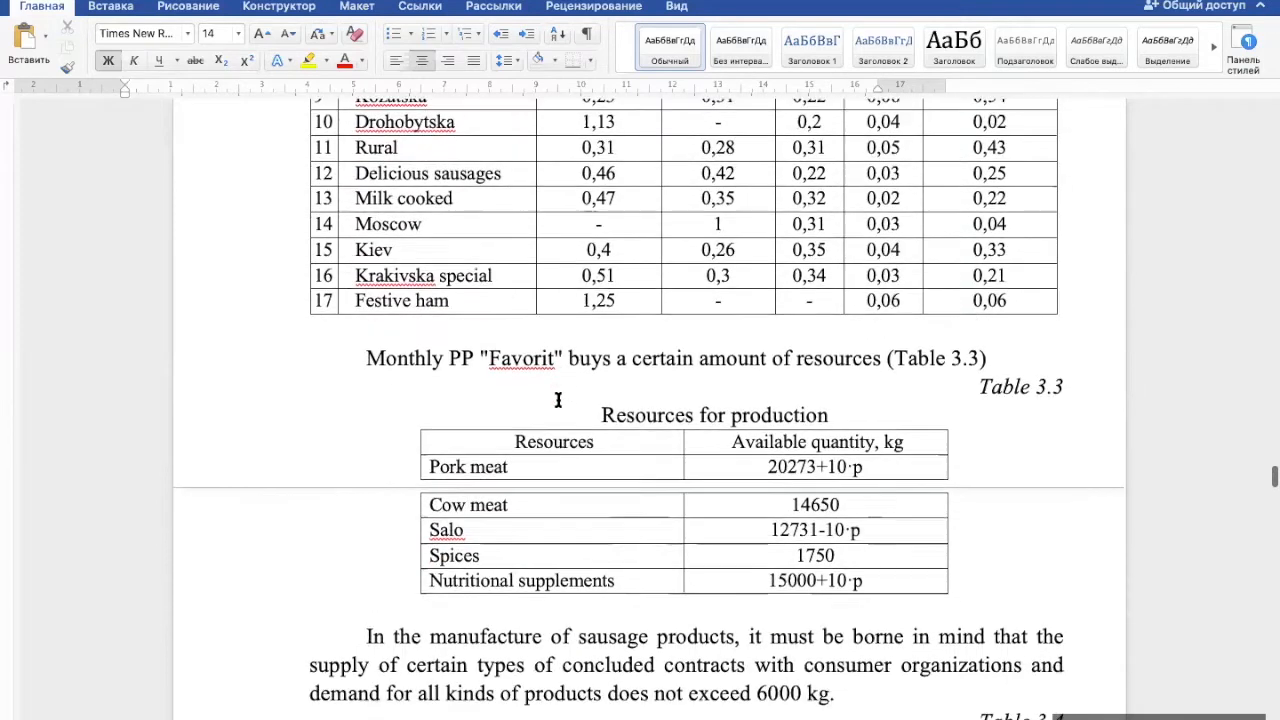
scroll(558, 400, down, 5)
scroll(558, 400, down, 5)
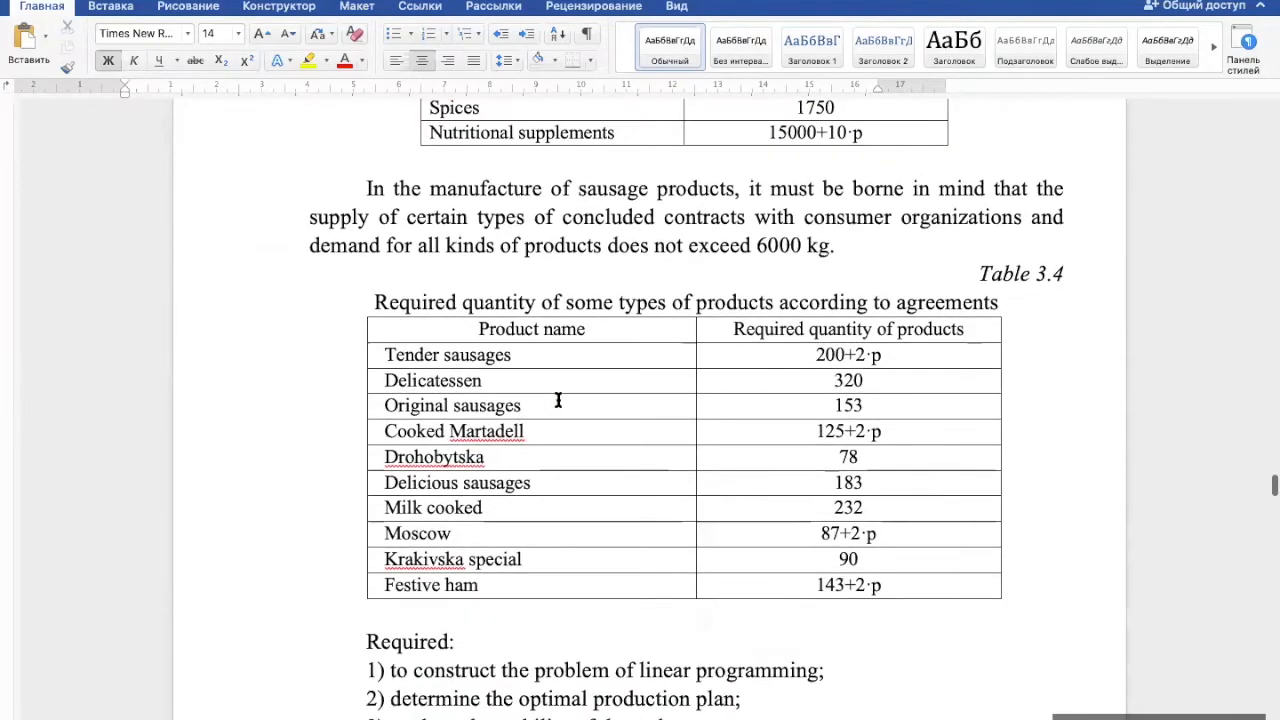
scroll(558, 400, down, 5)
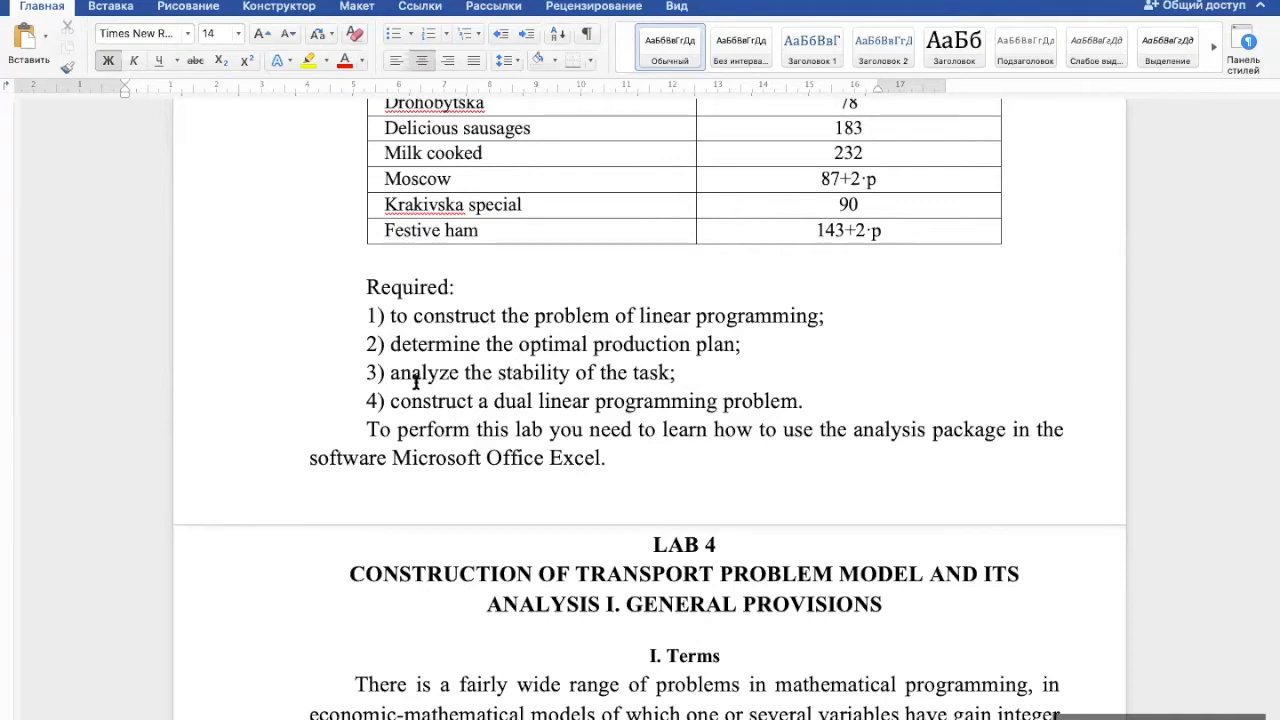
- Replace the word "stability" with "sensativity" in item 3 of the required tasks list
drag(463, 373, 794, 403)
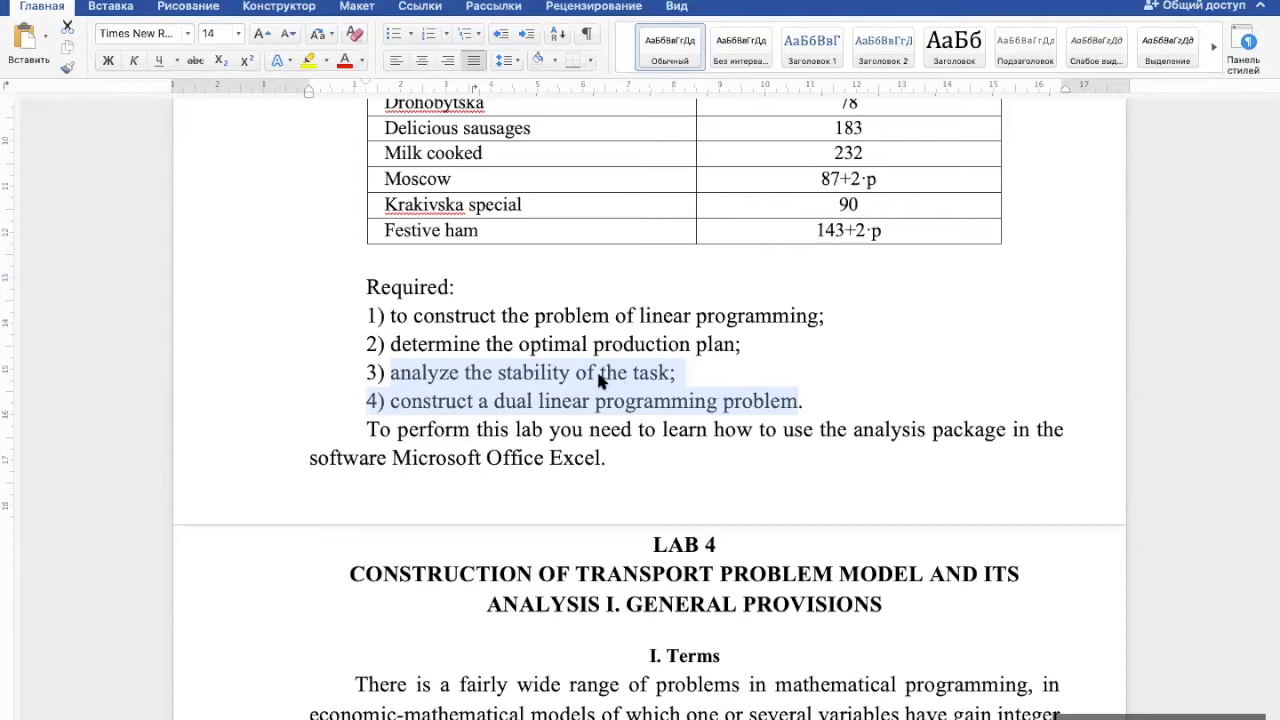
click(549, 376)
double_click(549, 376)
text(sen)
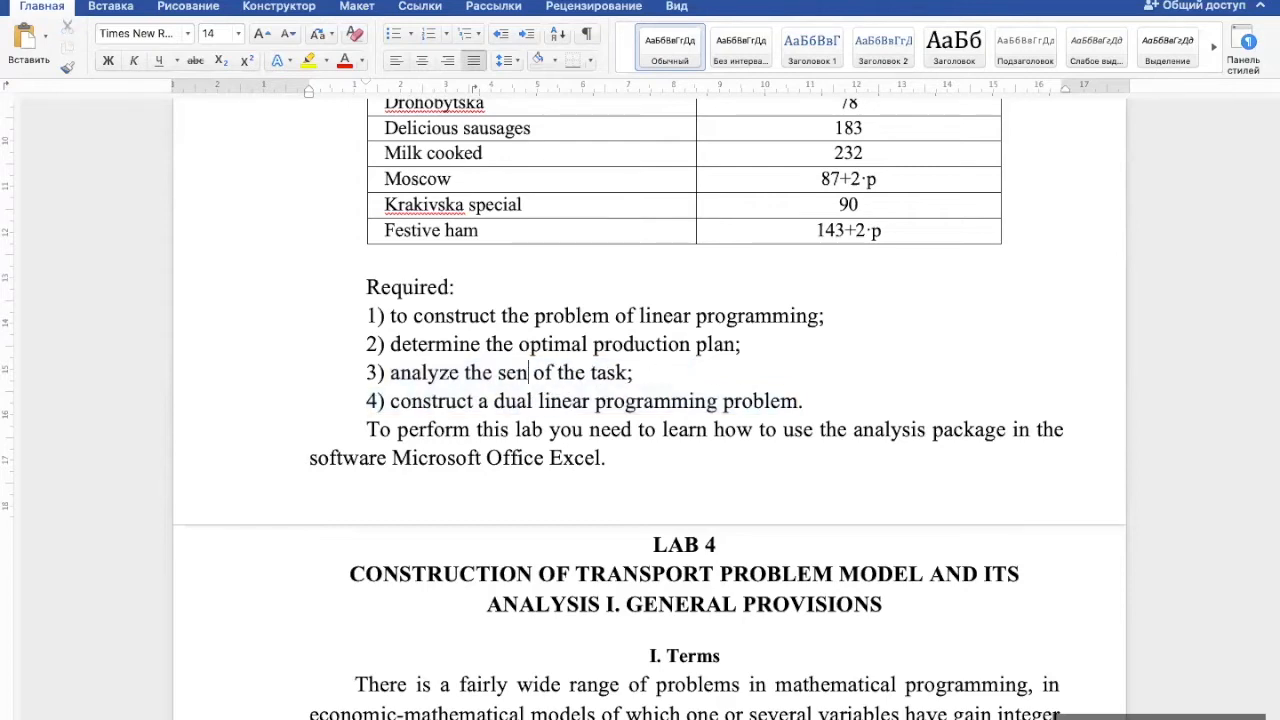
text(sat)
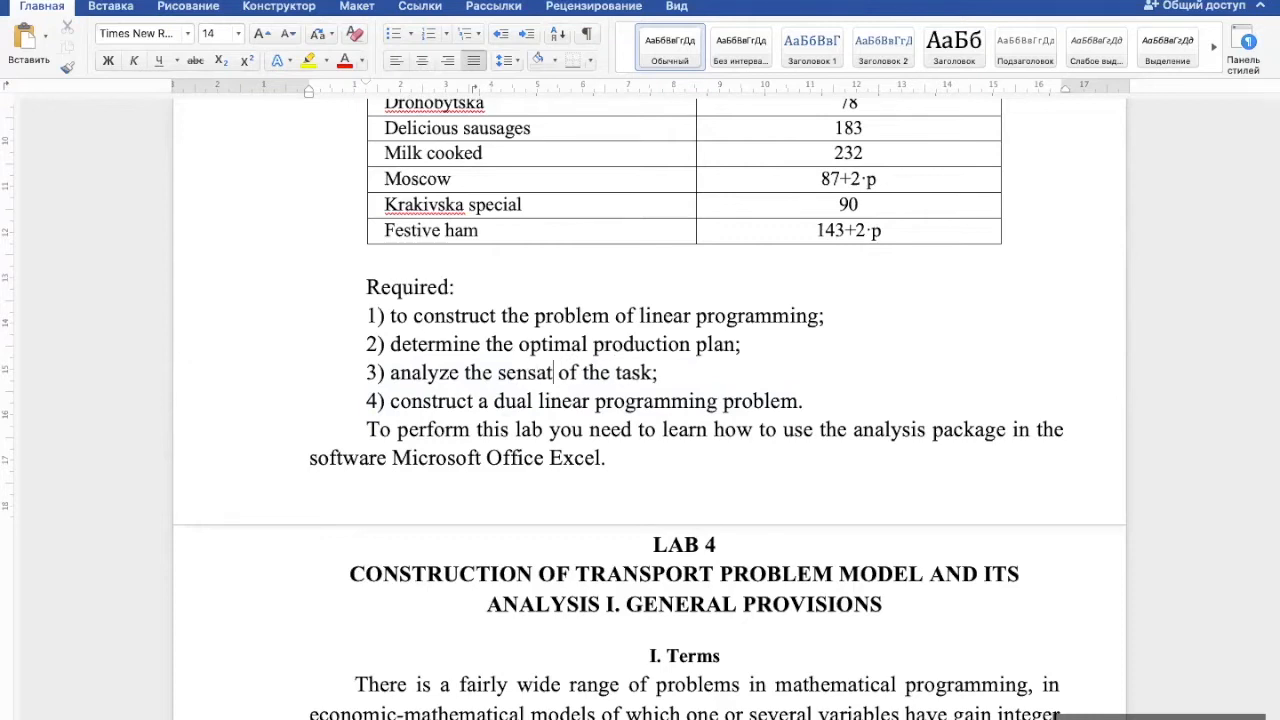
text(ivity)
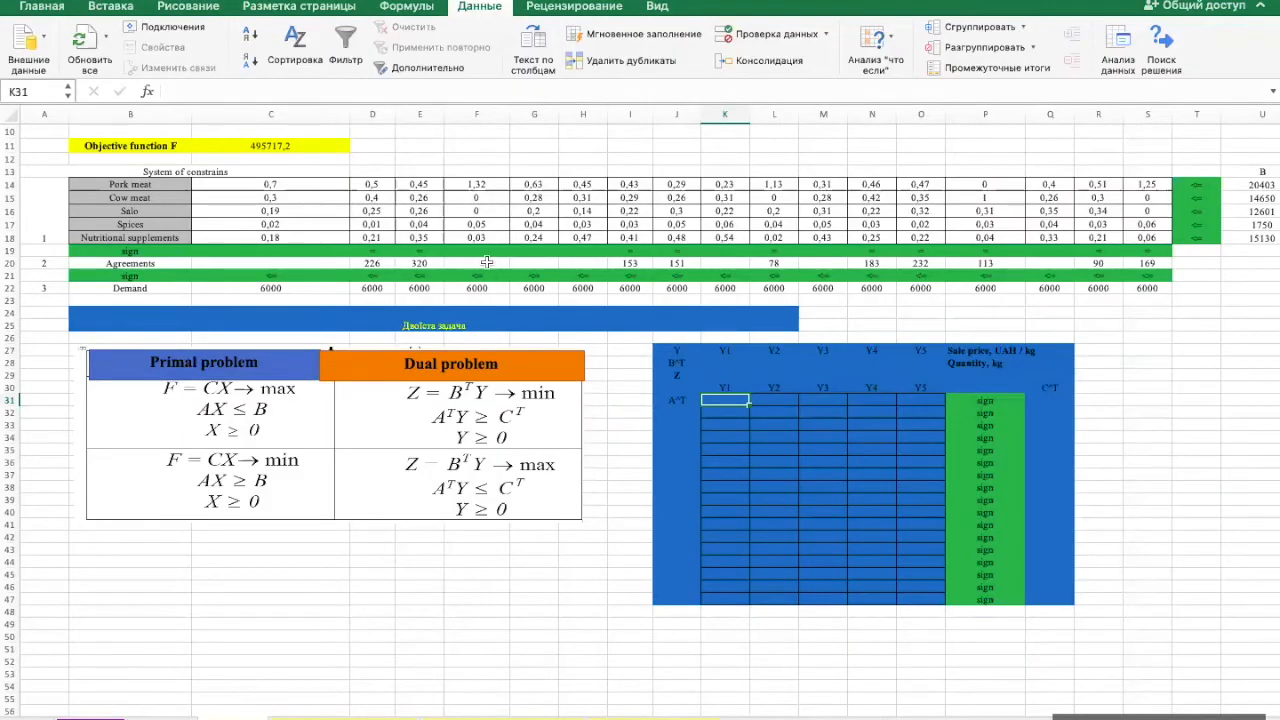
- Switch to the Excel workbook and inspect the objective function formula in cell C11
scroll(470, 230, up, 4)
scroll(455, 183, left, 1)
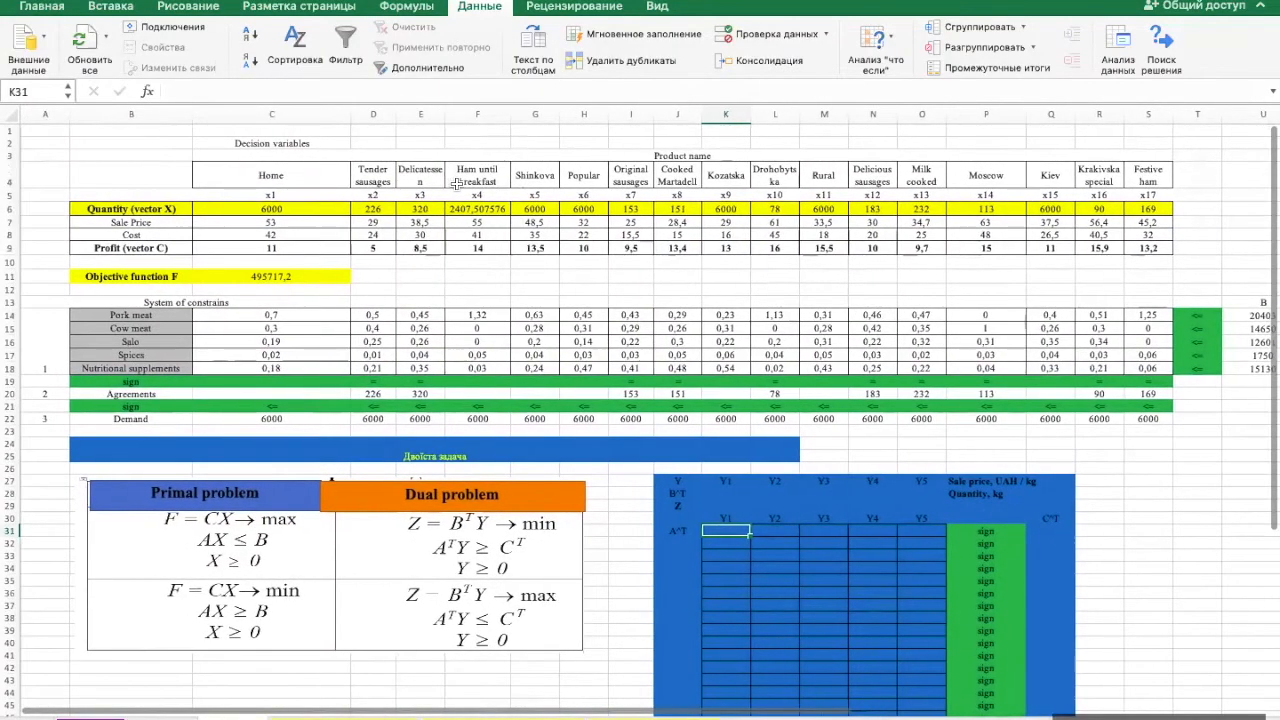
click(300, 276)
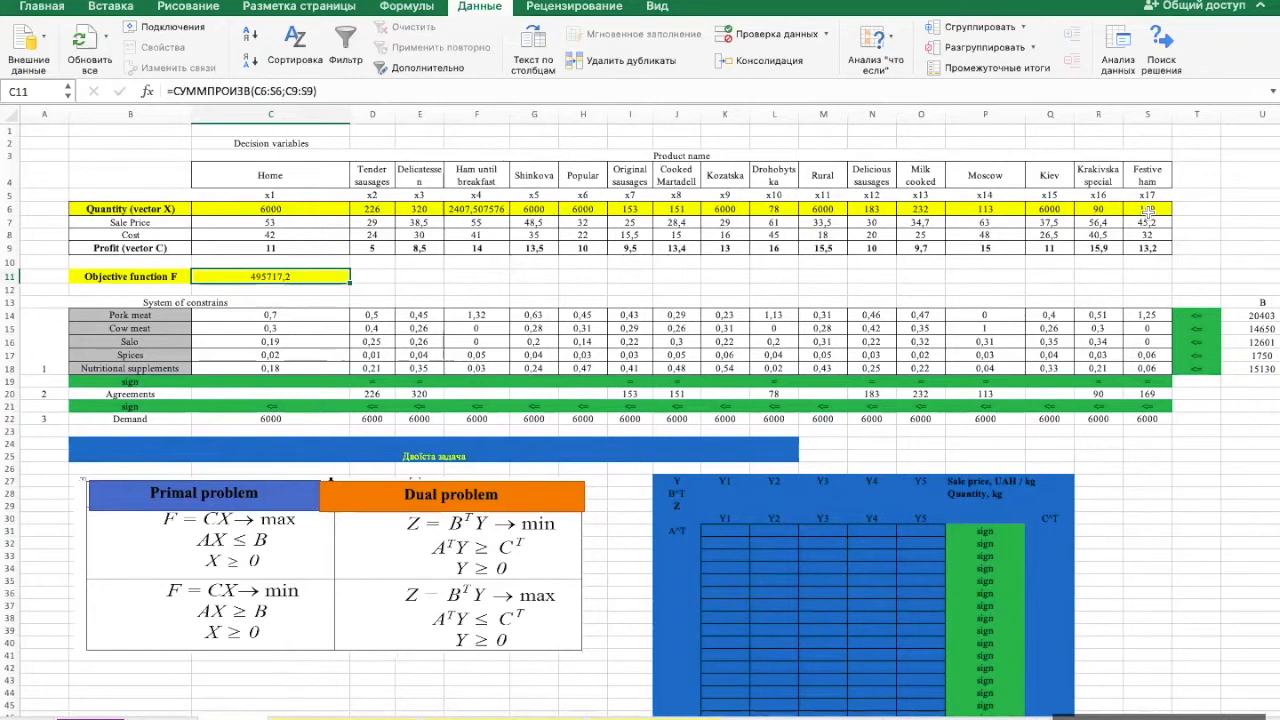
- Format the AX values in V14:V18 as numbers without decimal places
scroll(1150, 340, right, 2)
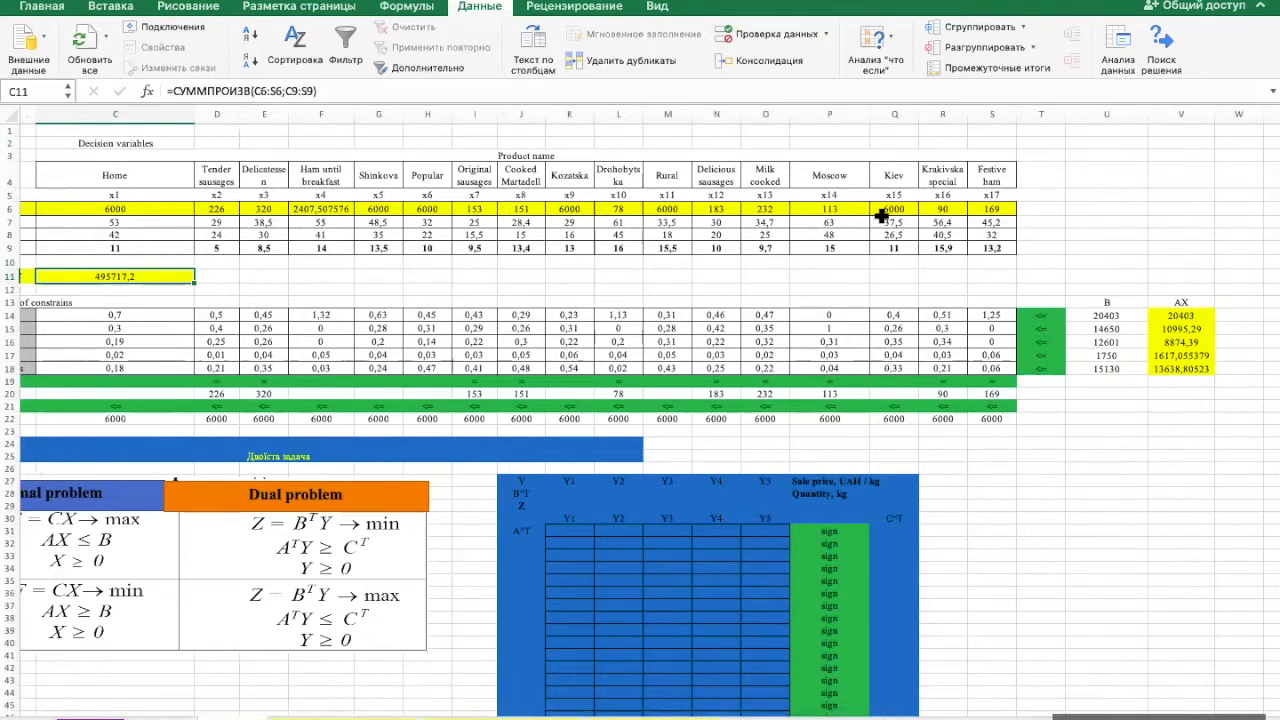
click(1190, 315)
drag(1190, 315, 1183, 362)
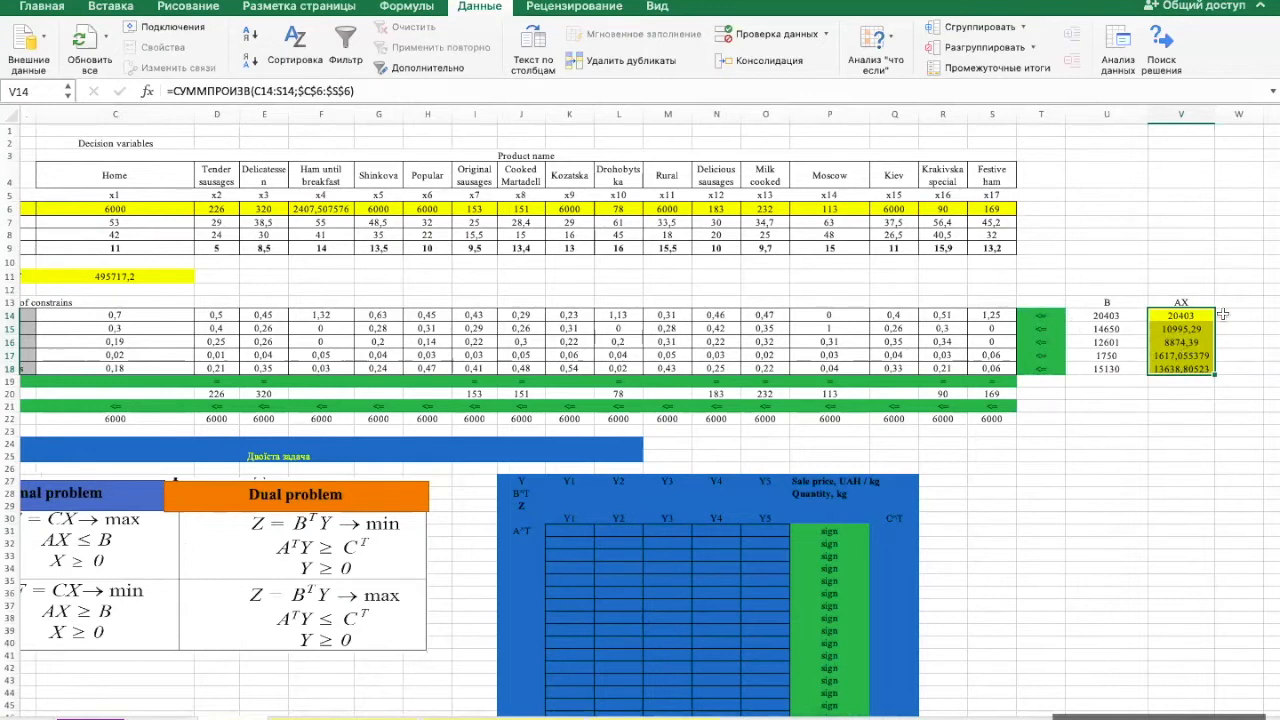
click(113, 6)
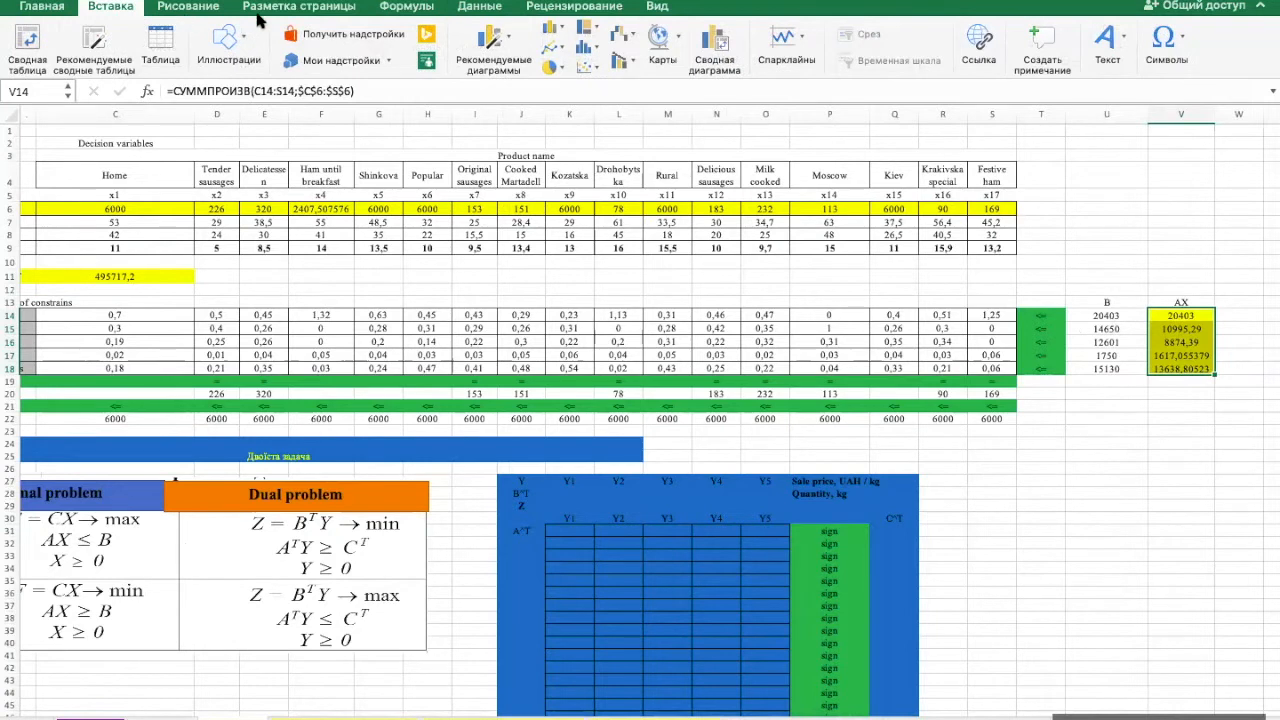
click(52, 10)
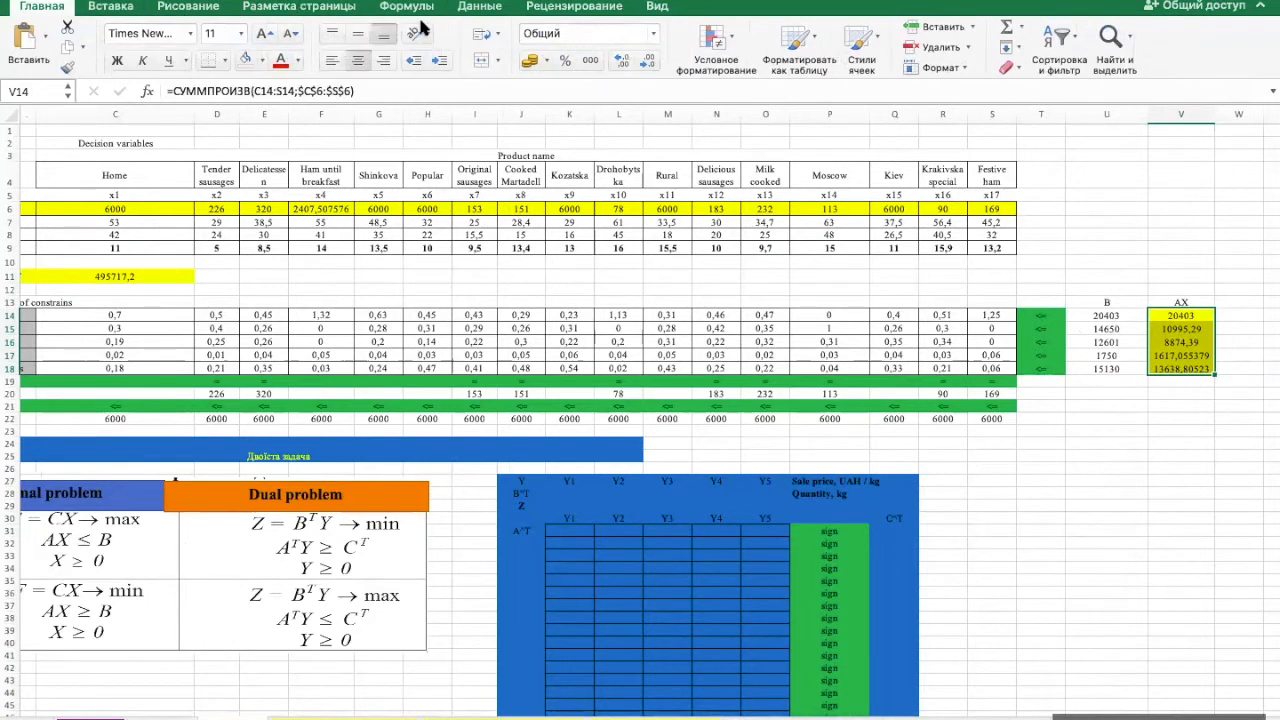
click(648, 62)
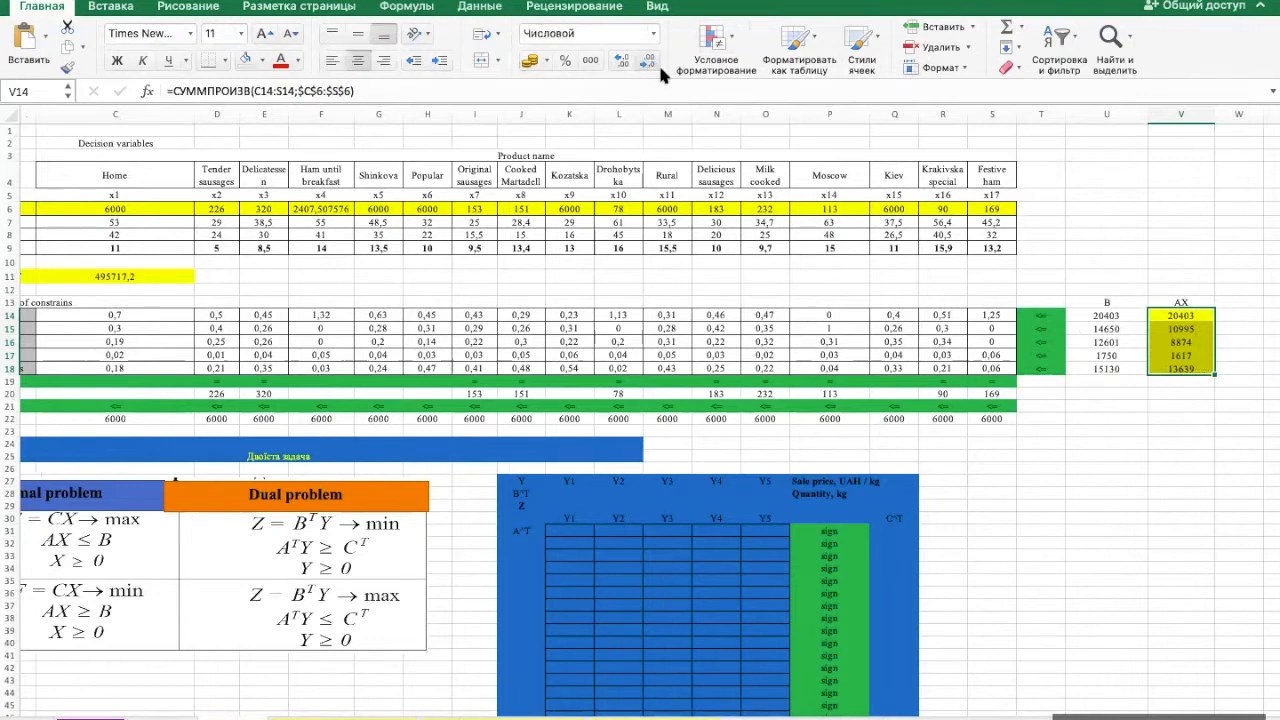
click(1150, 443)
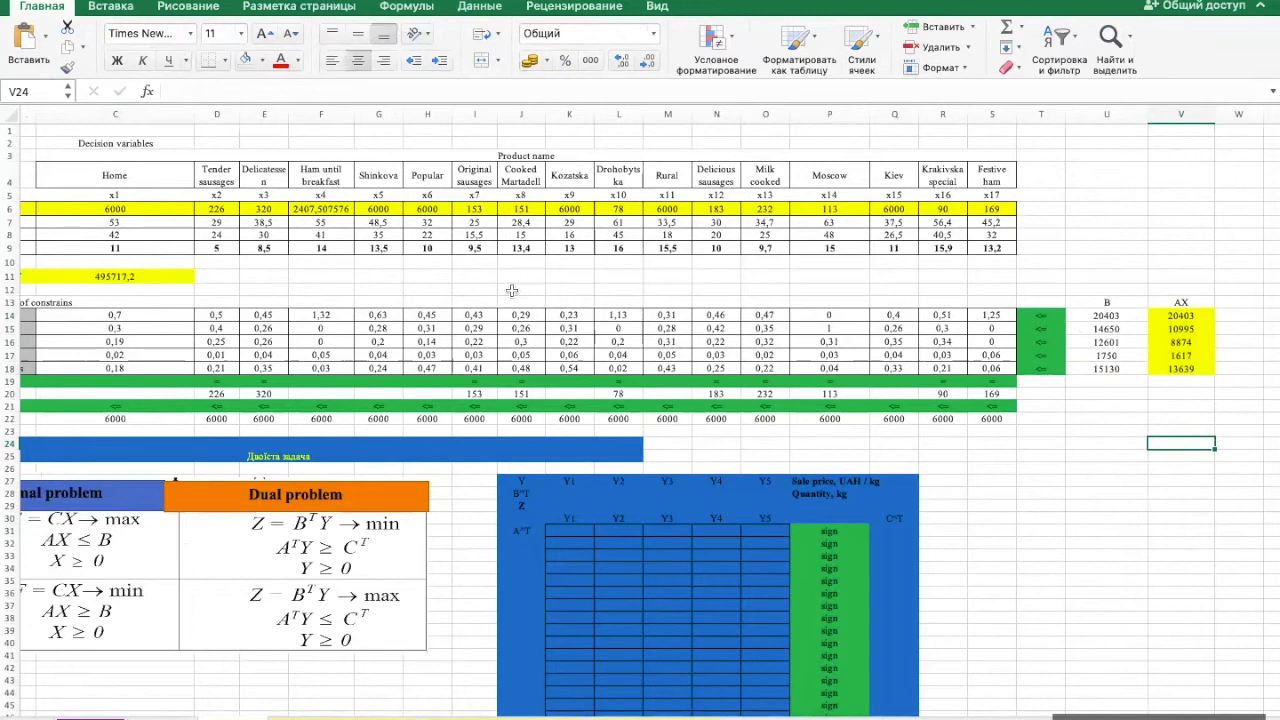
- Examine the primal model's objective function, quantity vector X, resource limits B, and the Agreements and Demand constraints
scroll(511, 290, left, 5)
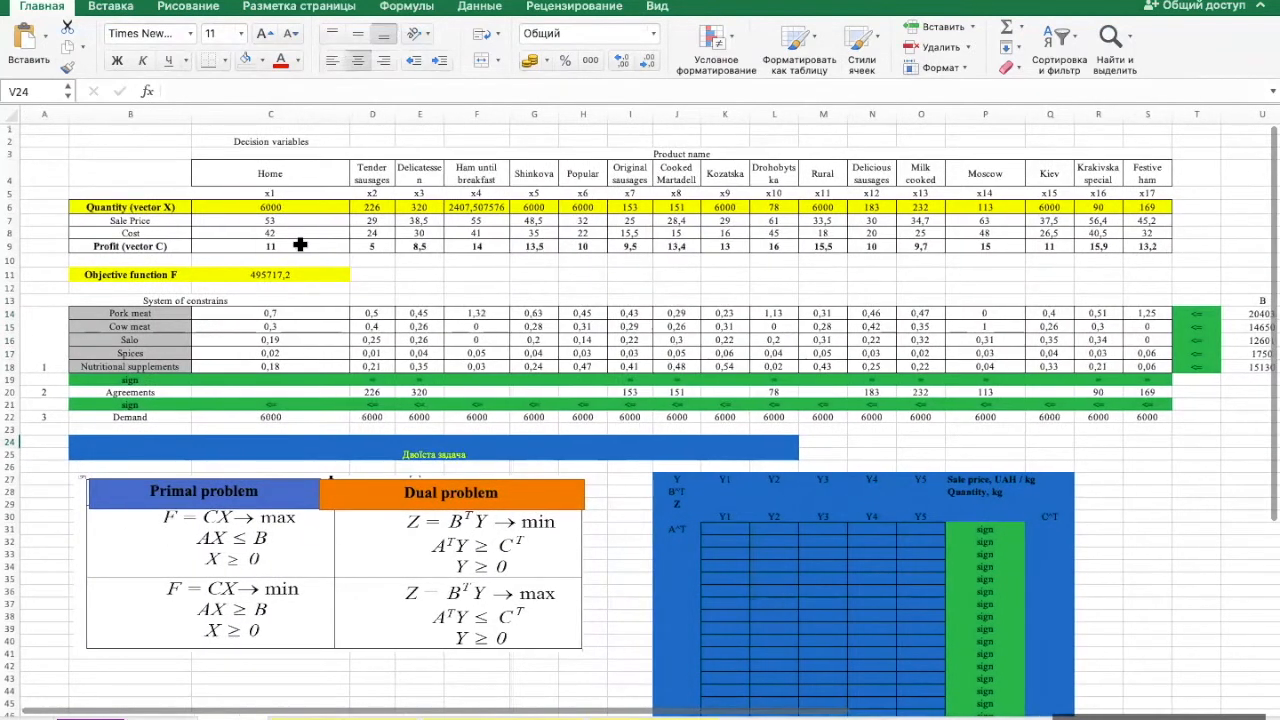
click(290, 273)
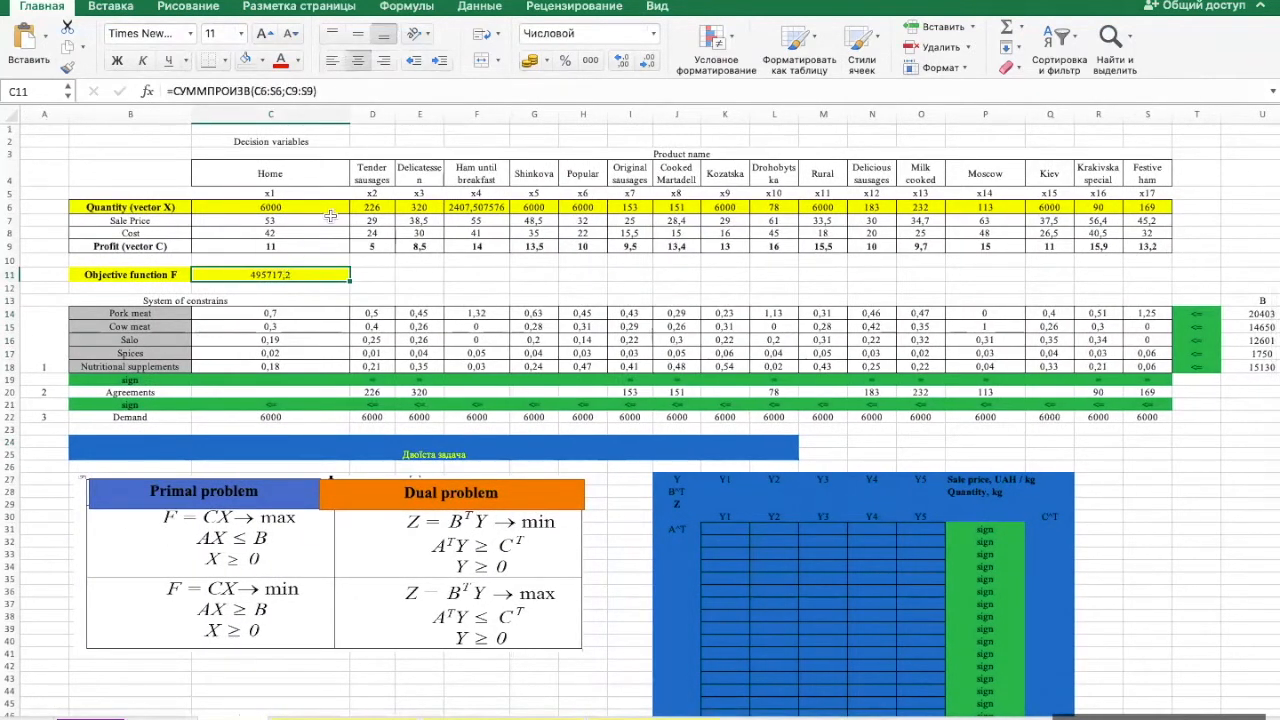
click(325, 209)
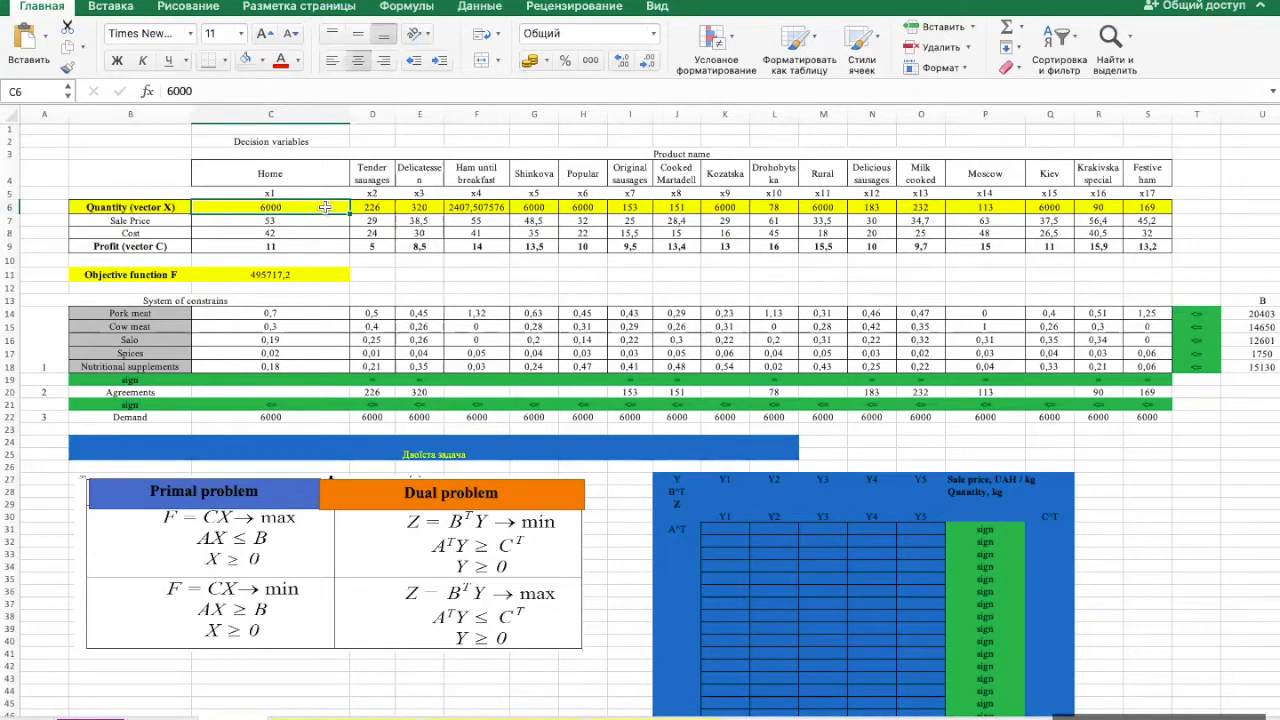
scroll(657, 251, right, 6)
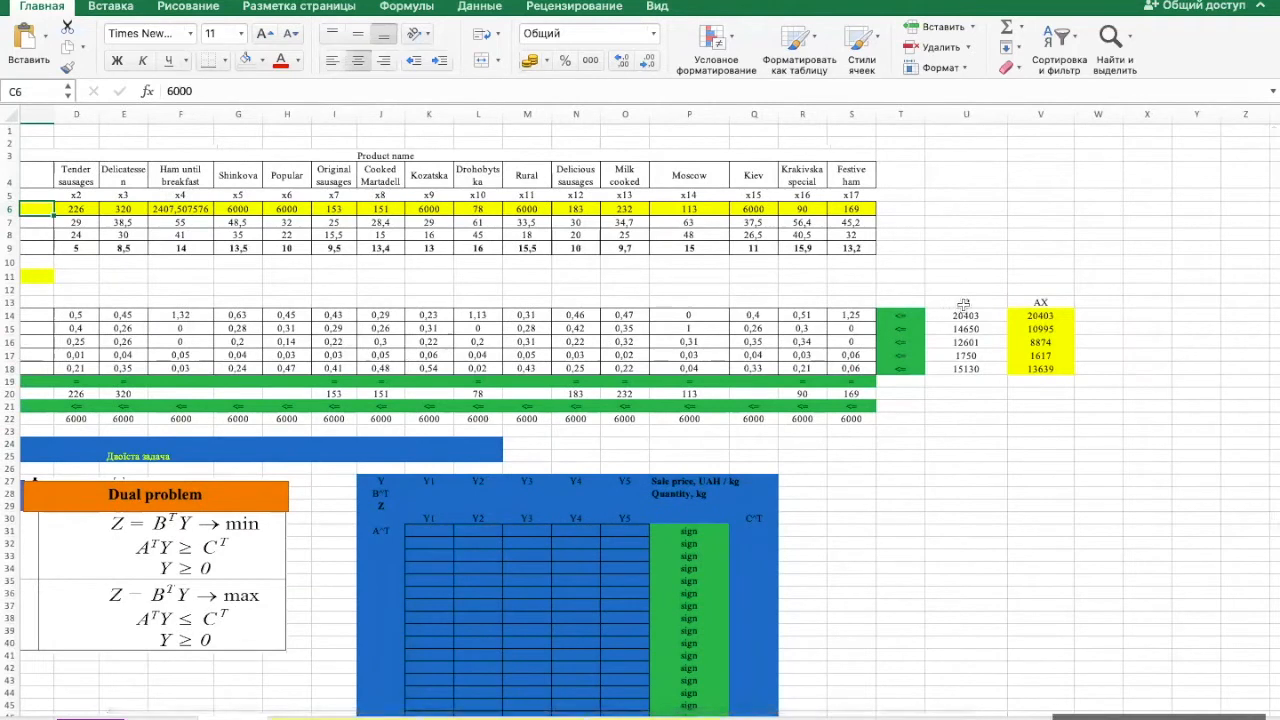
drag(962, 303, 973, 371)
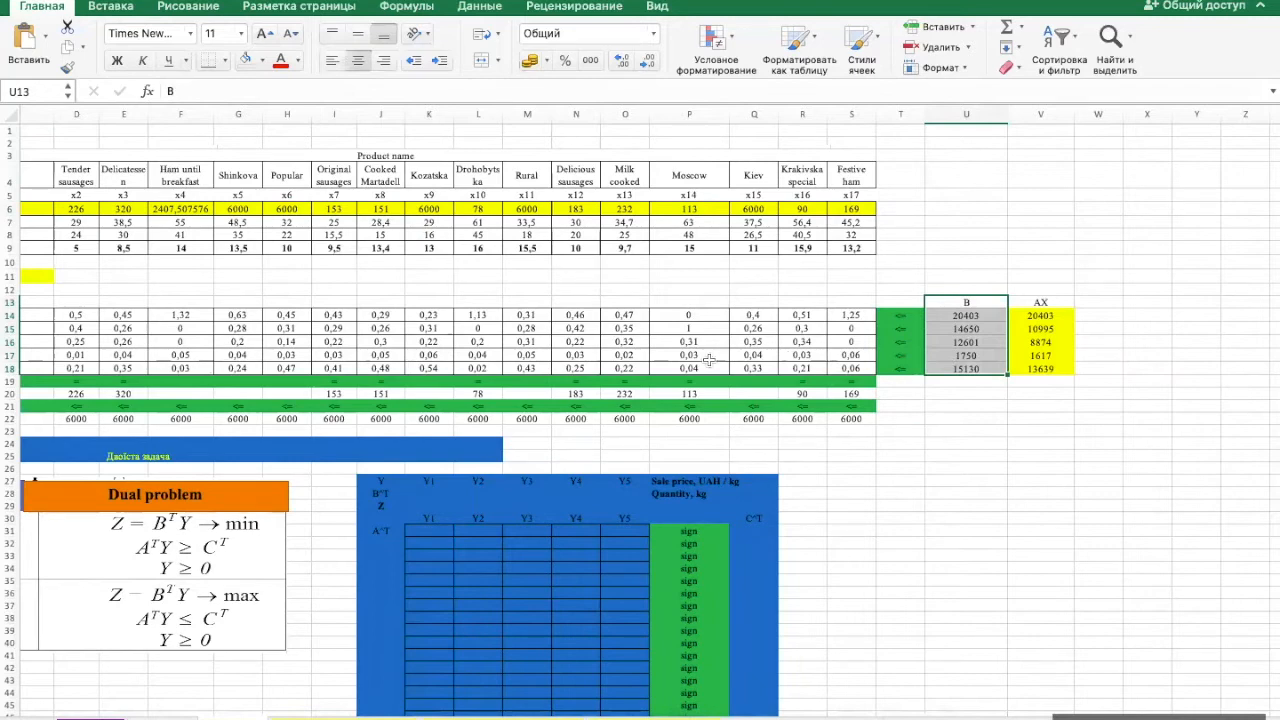
scroll(709, 360, down, 3)
scroll(709, 360, left, 2)
scroll(709, 360, left, 1)
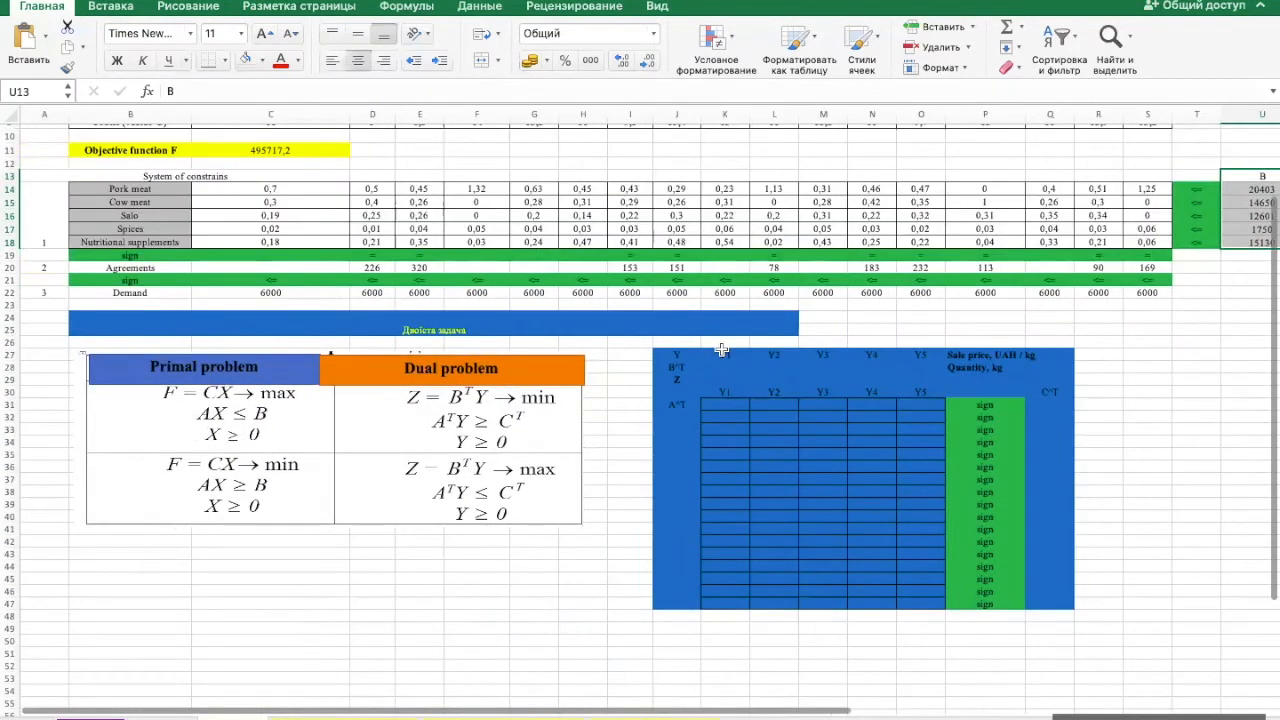
click(105, 270)
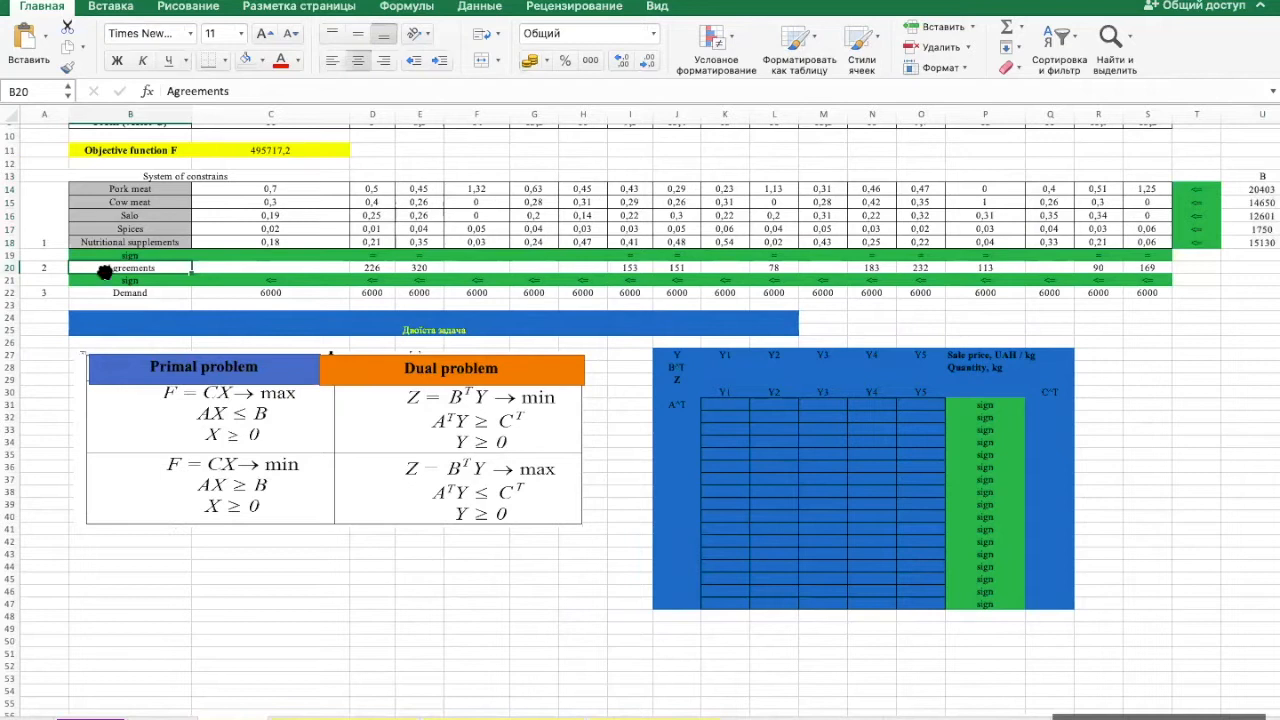
click(114, 290)
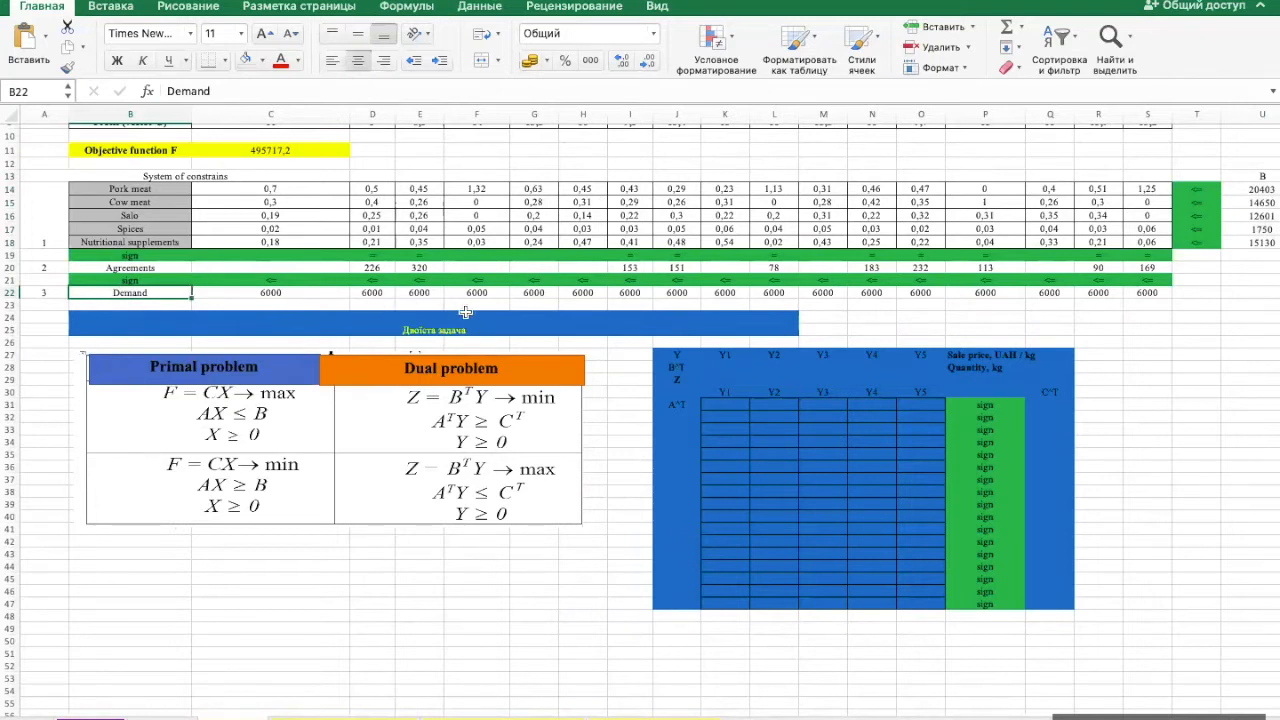
- Compare the primal model's objective function and constraints with the primal and dual problem formulas in the reference picture
scroll(465, 312, up, 3)
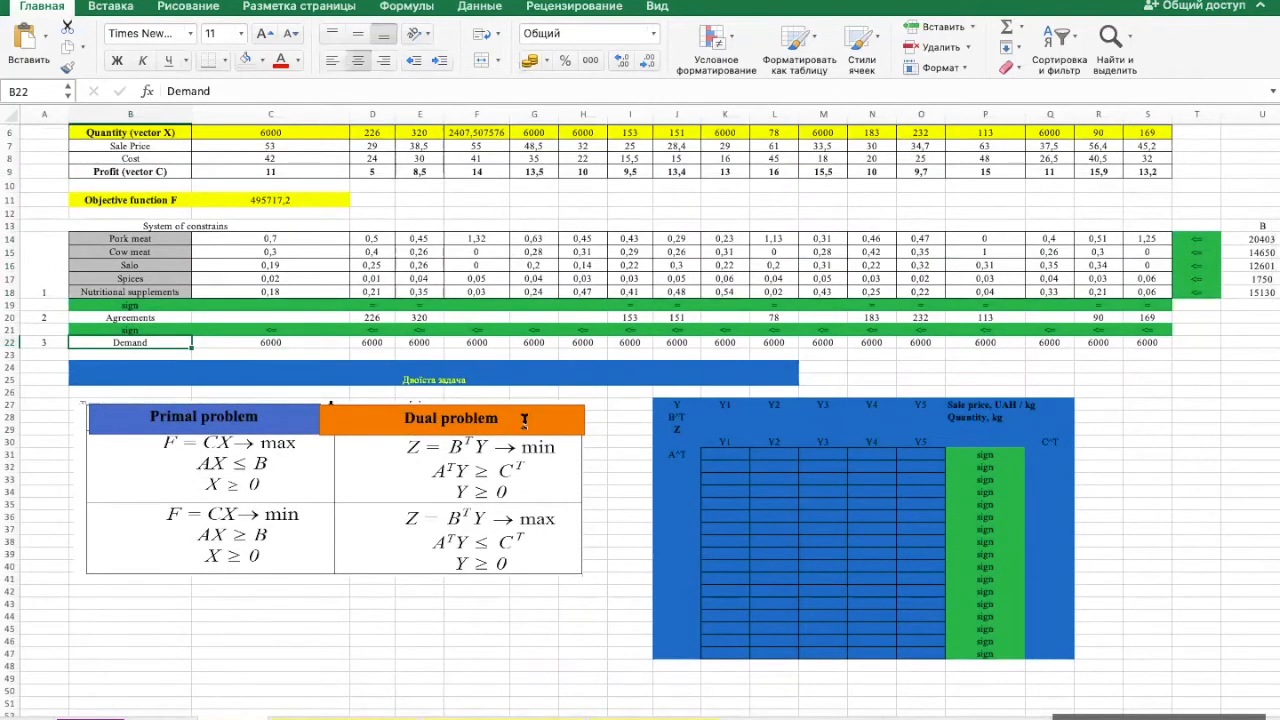
scroll(475, 248, up, 3)
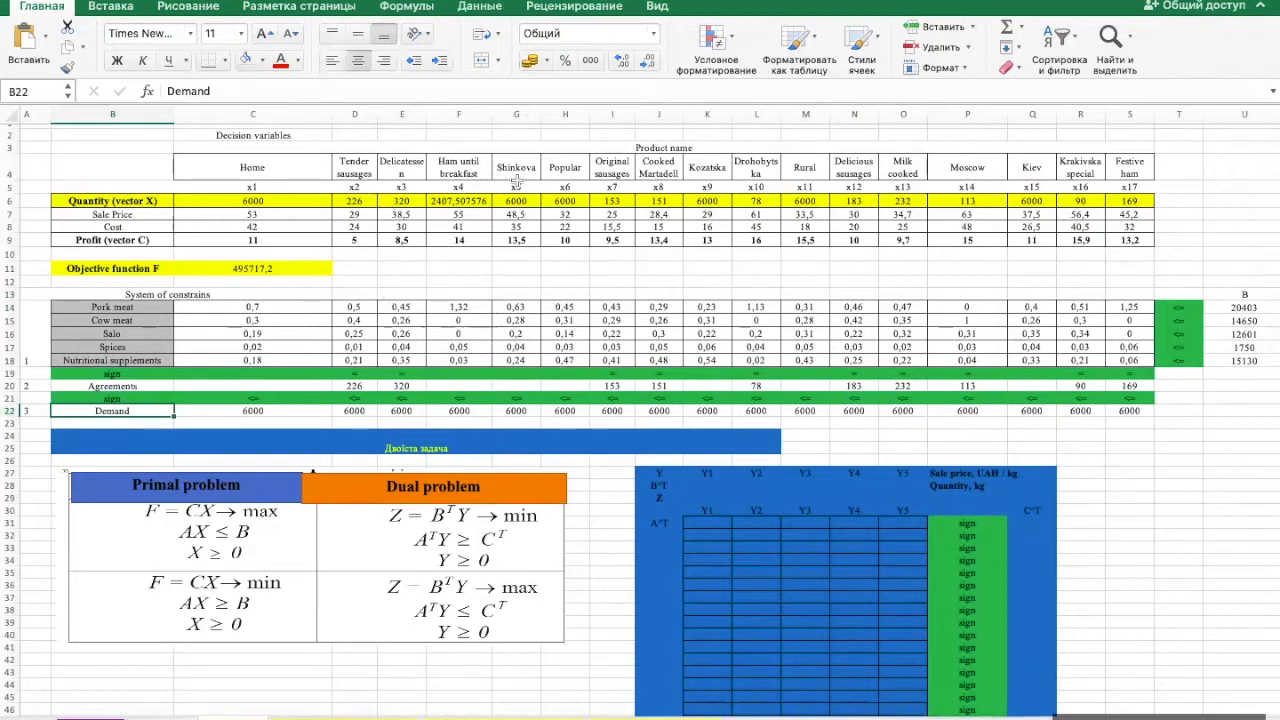
click(300, 269)
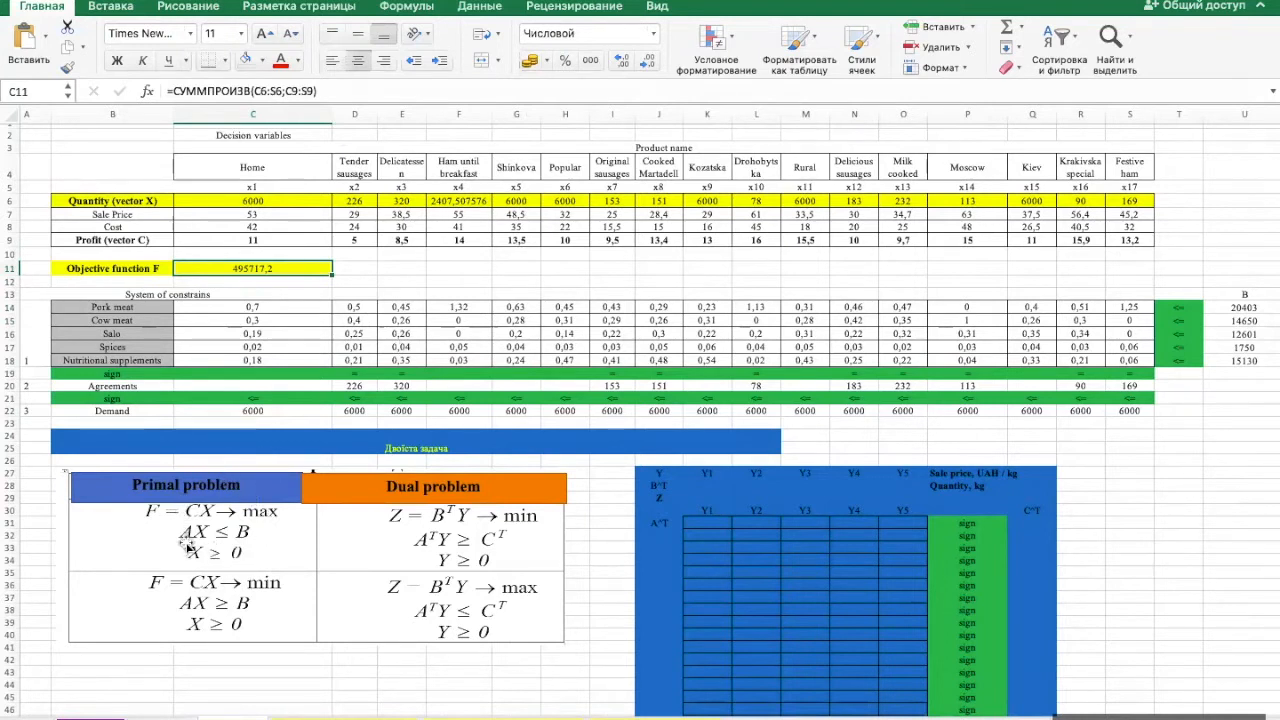
click(220, 540)
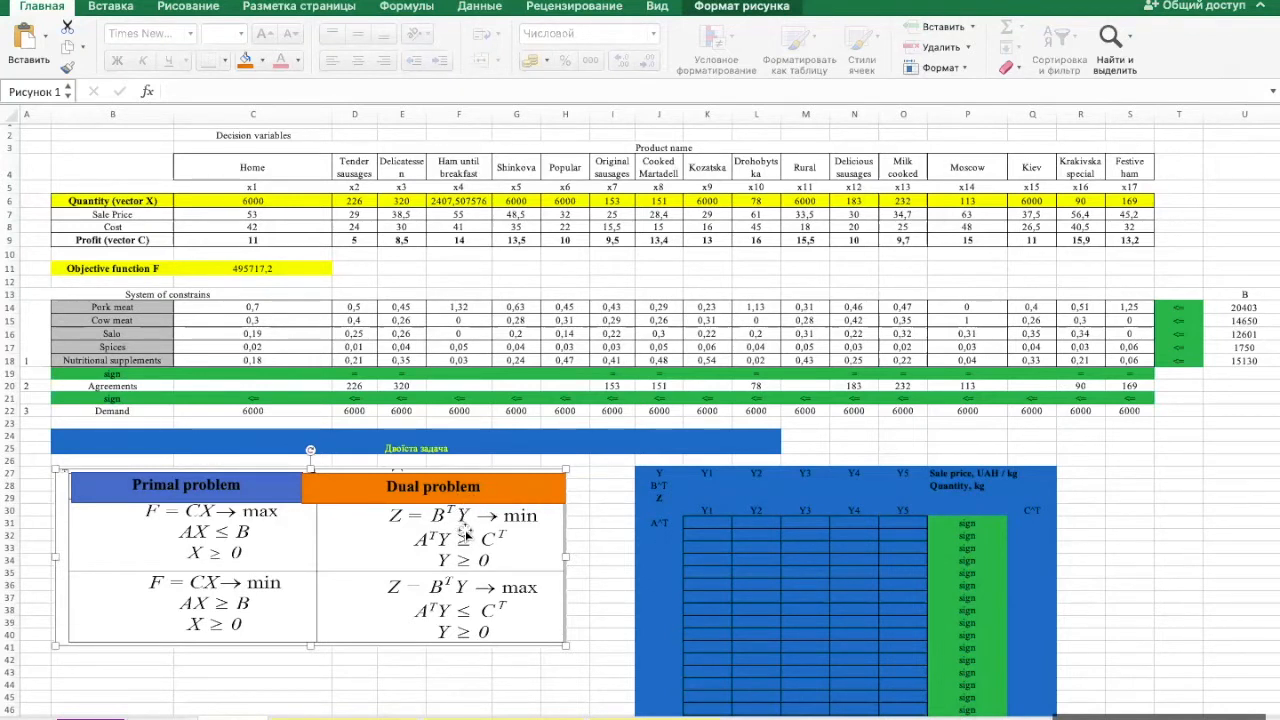
scroll(476, 518, right, 3)
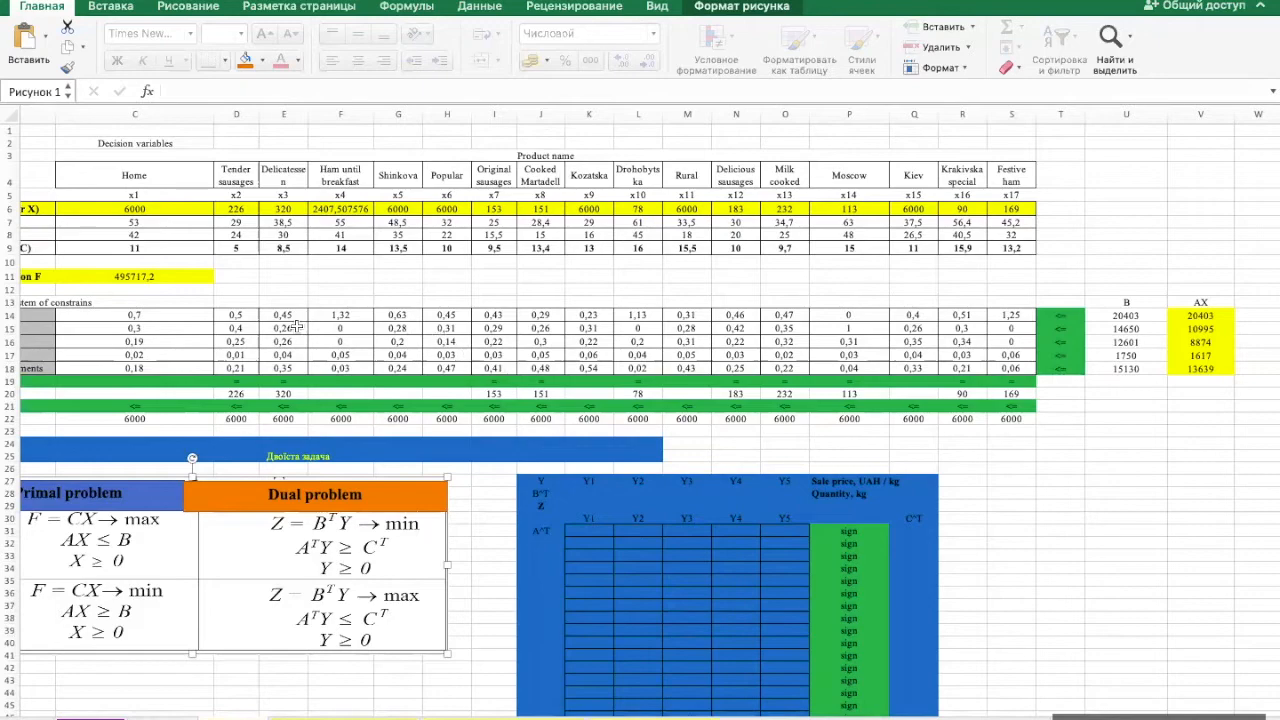
- Review the primal model's constraint table against the Dual problem column of the reference picture
scroll(297, 326, left, 5)
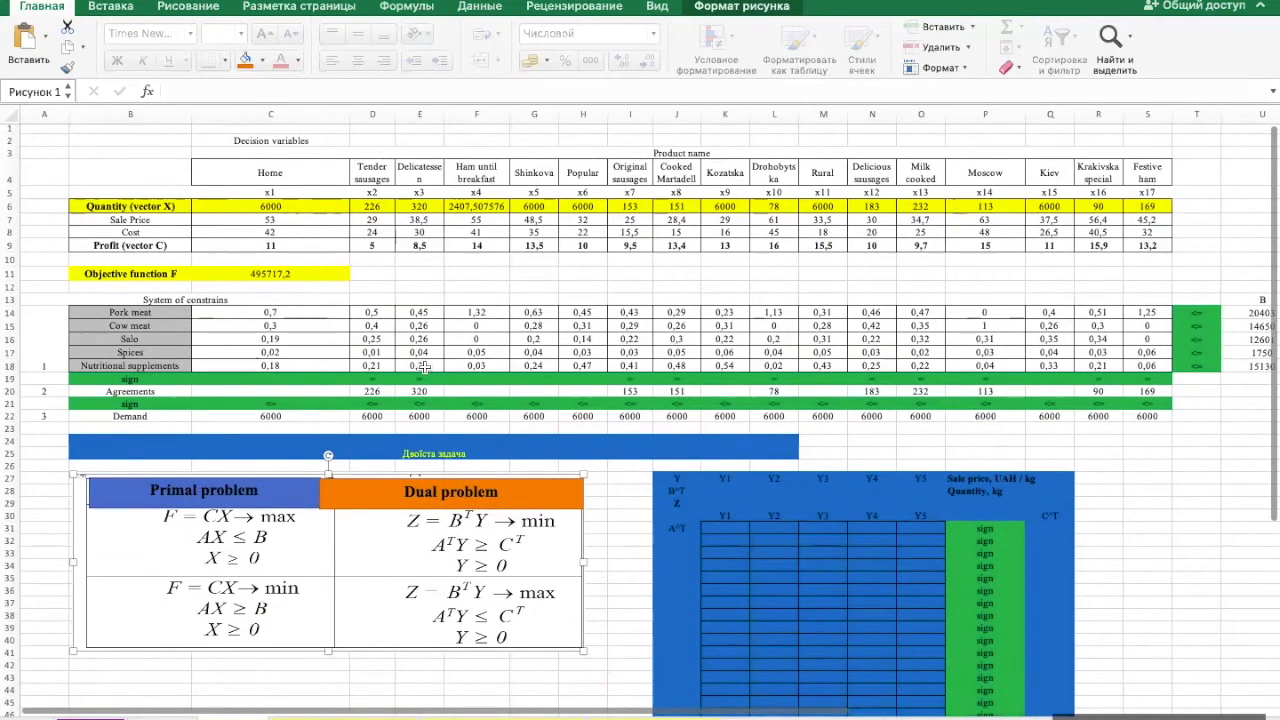
scroll(426, 369, down, 3)
scroll(428, 371, up, 3)
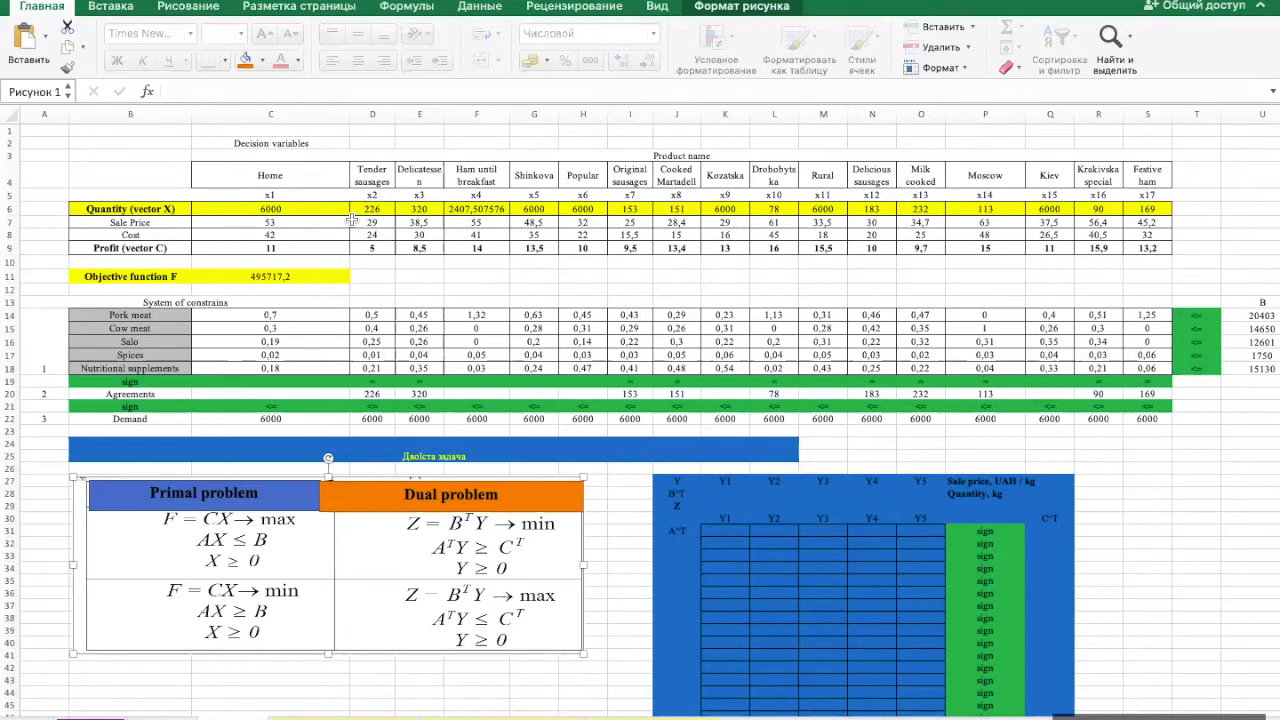
click(527, 496)
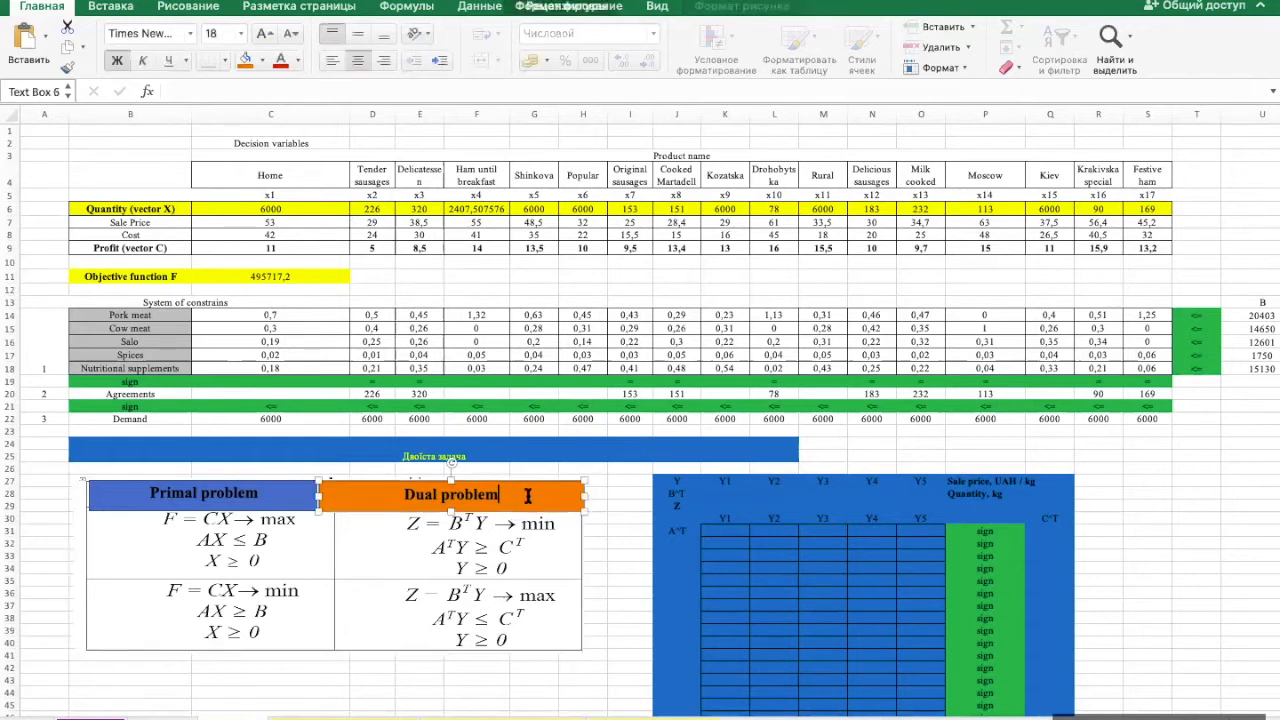
click(570, 528)
click(554, 510)
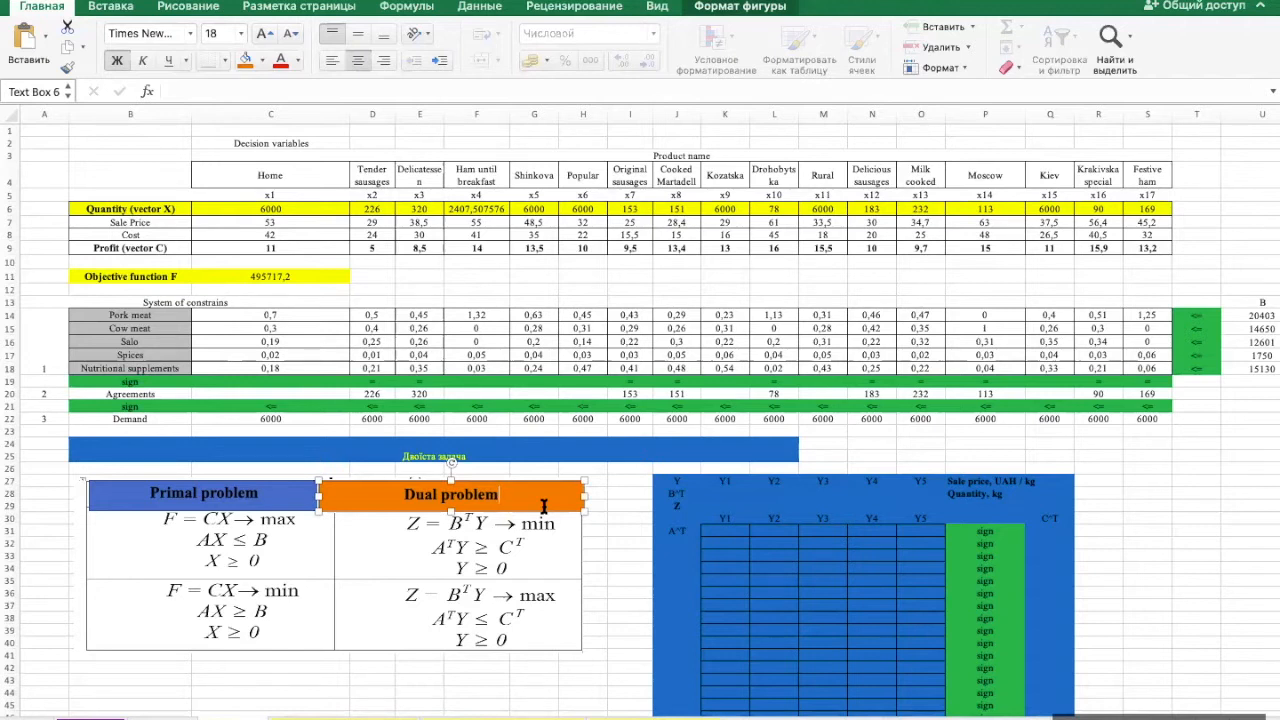
click(572, 542)
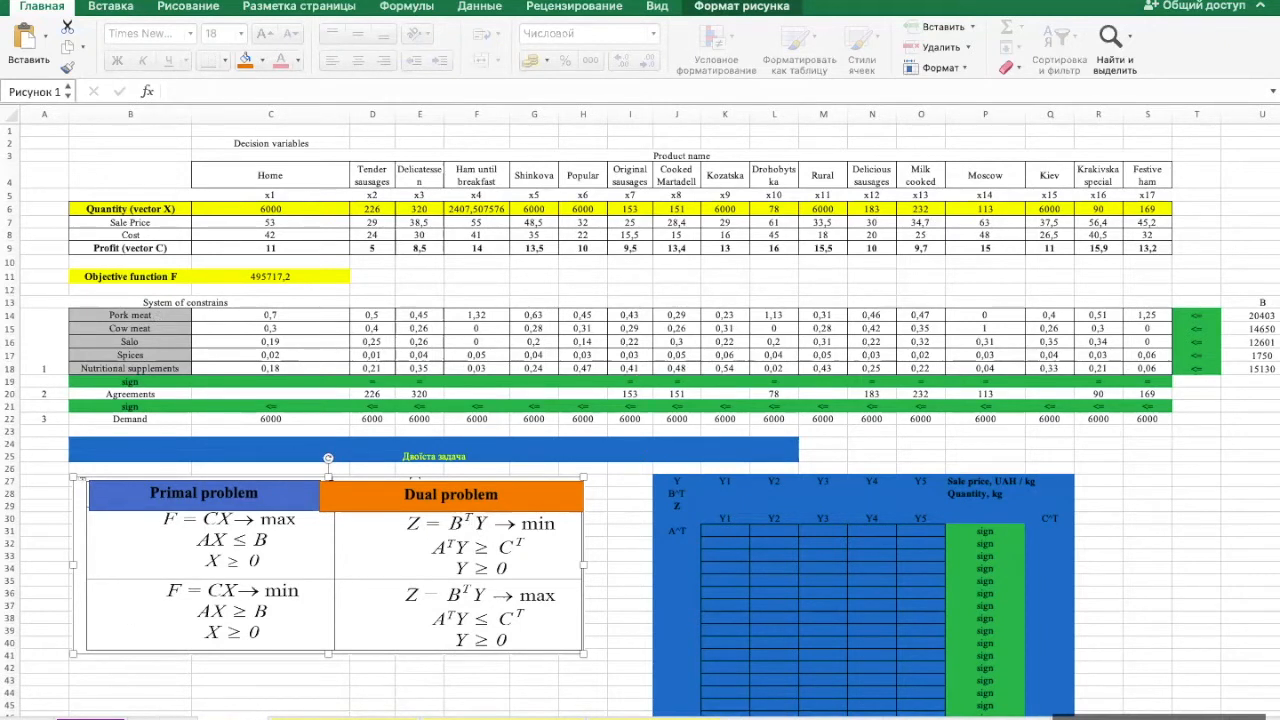
- Examine the production resource names in the data set sheet and the dual variables Y1 to Y5 in the dual table
click(161, 717)
scroll(98, 402, left, 2)
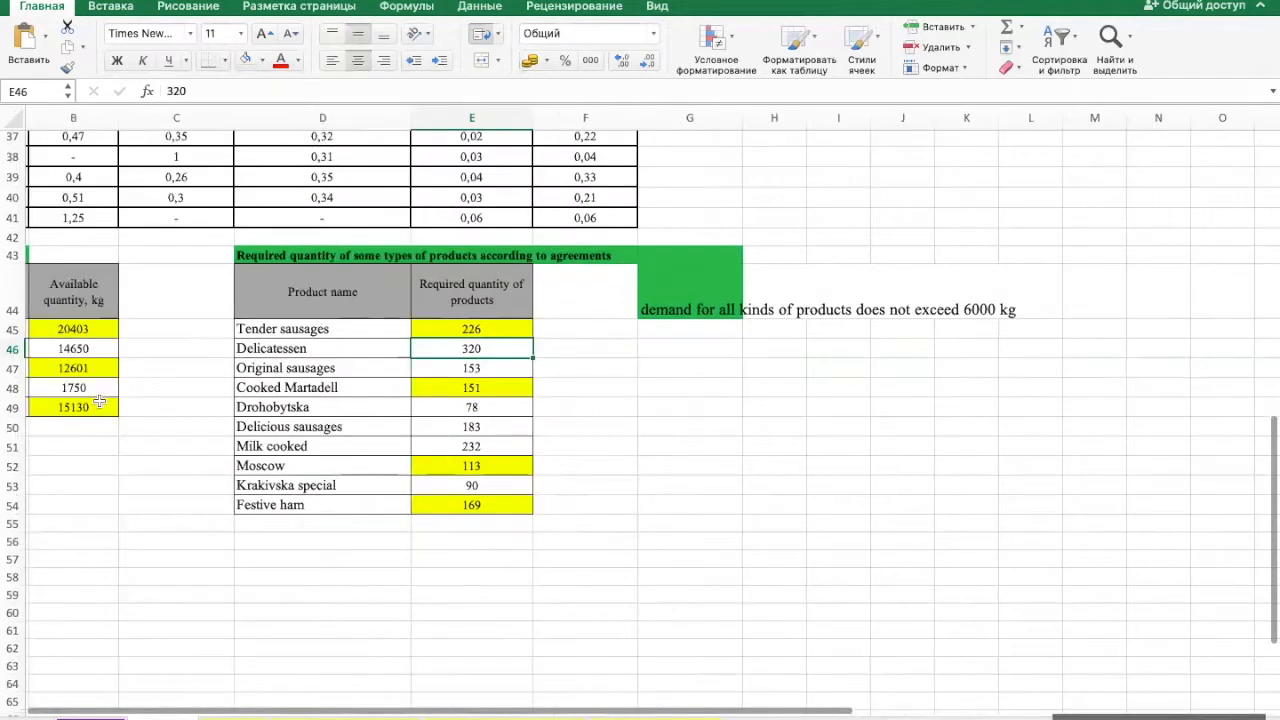
scroll(98, 402, left, 4)
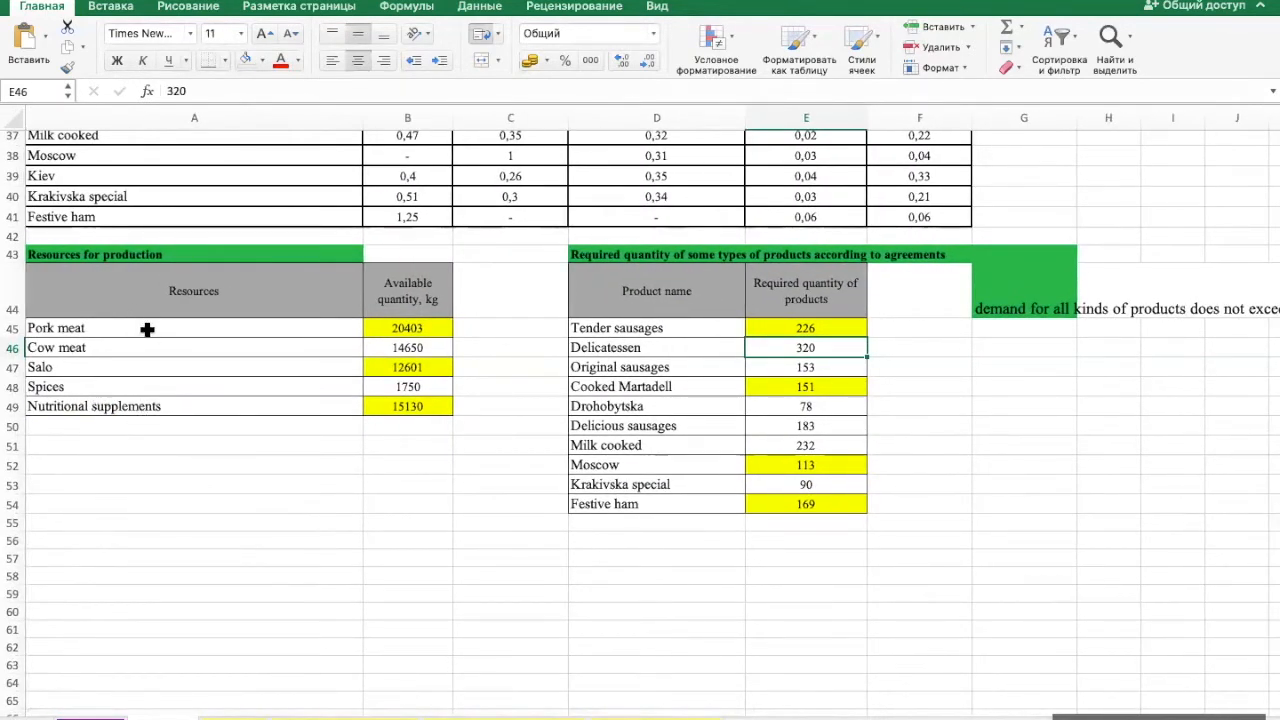
drag(171, 330, 165, 397)
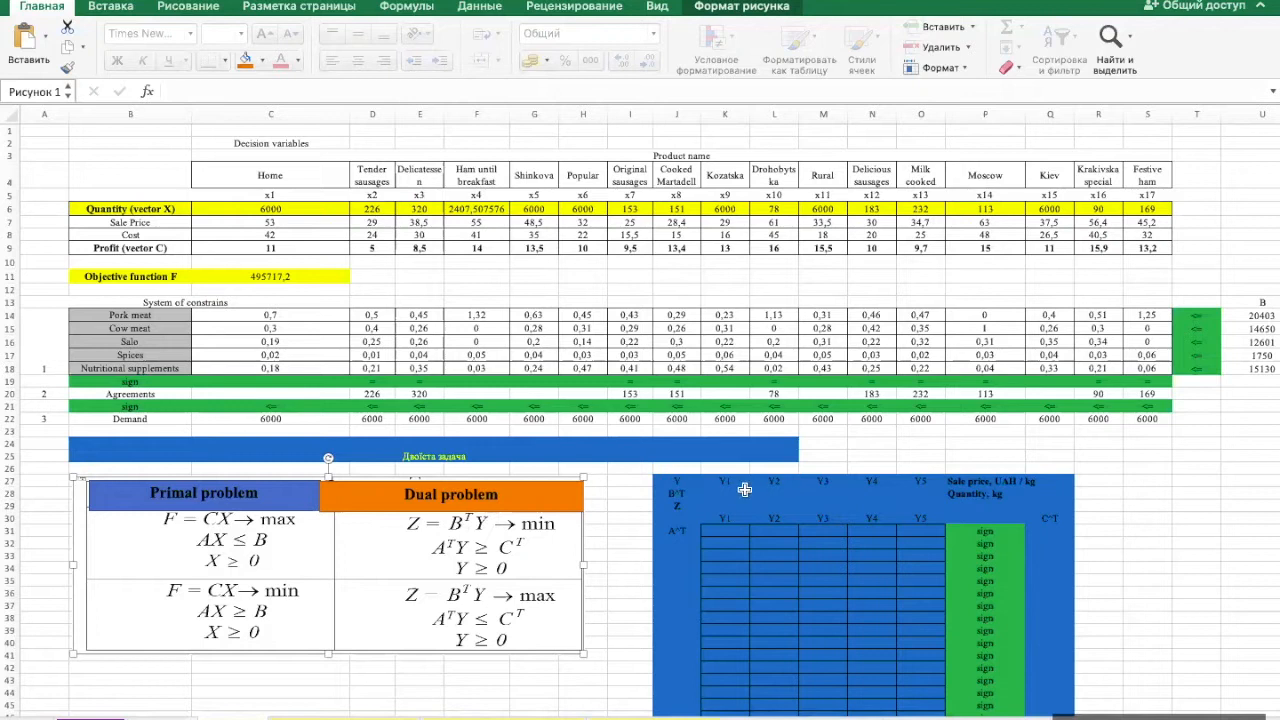
drag(724, 483, 906, 480)
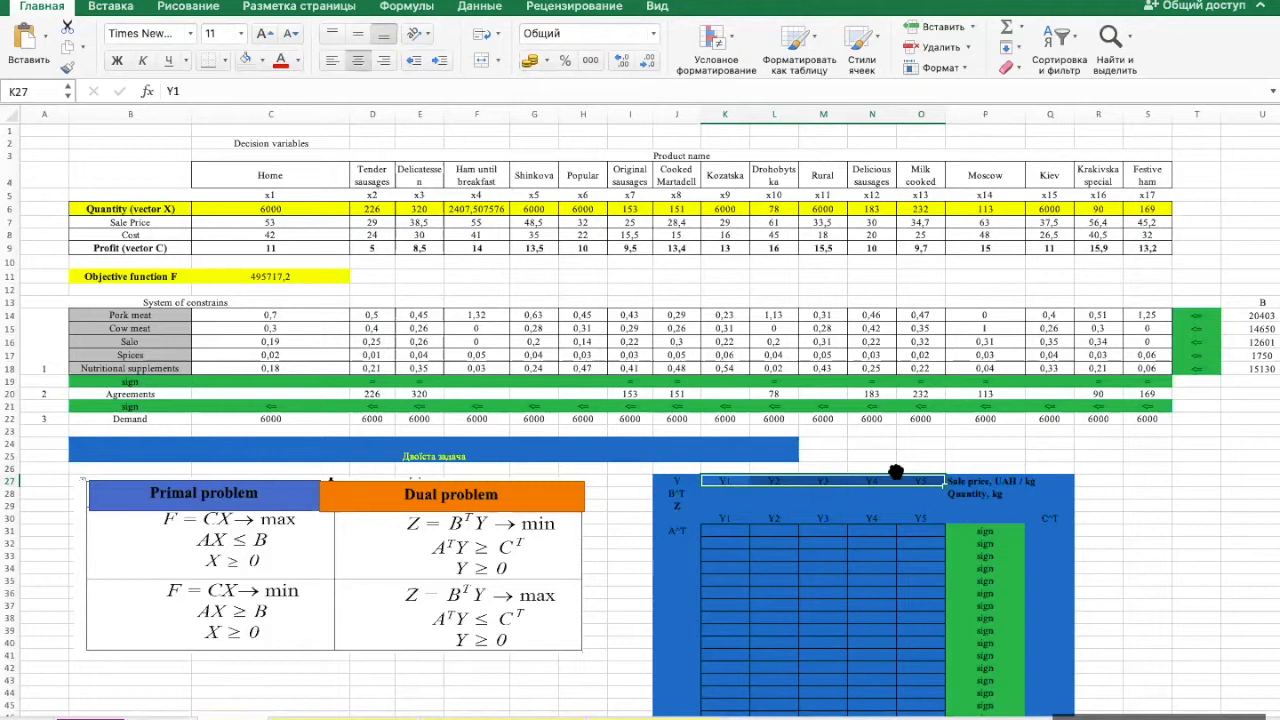
key(Down)
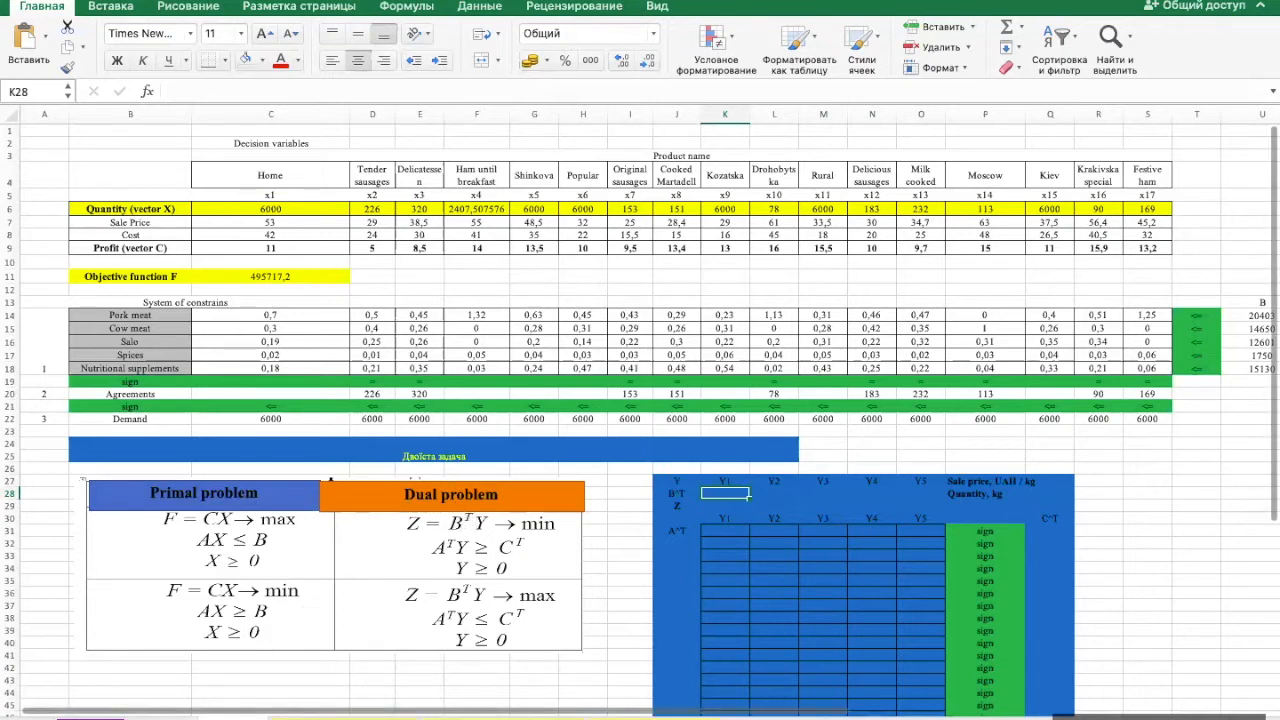
- Examine the available resource quantities in B45:B49 of the data set sheet
click(162, 717)
scroll(188, 467, up, 2)
scroll(188, 467, up, 5)
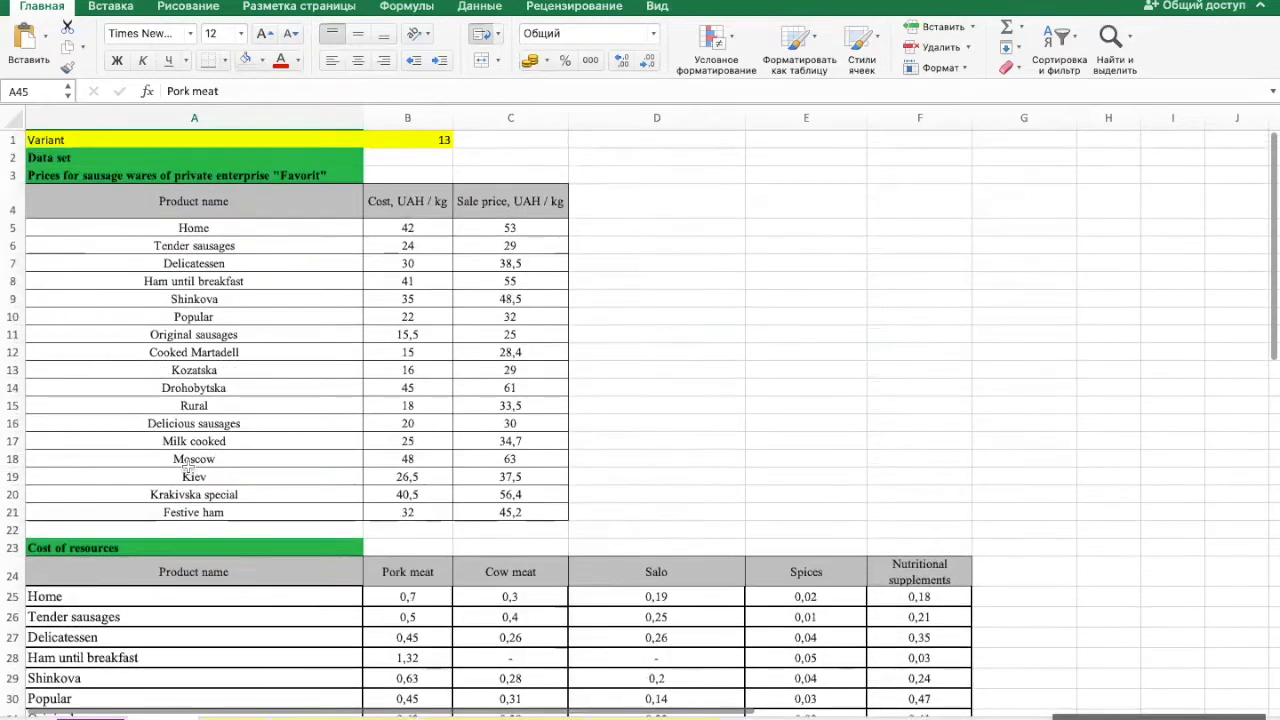
scroll(188, 467, down, 10)
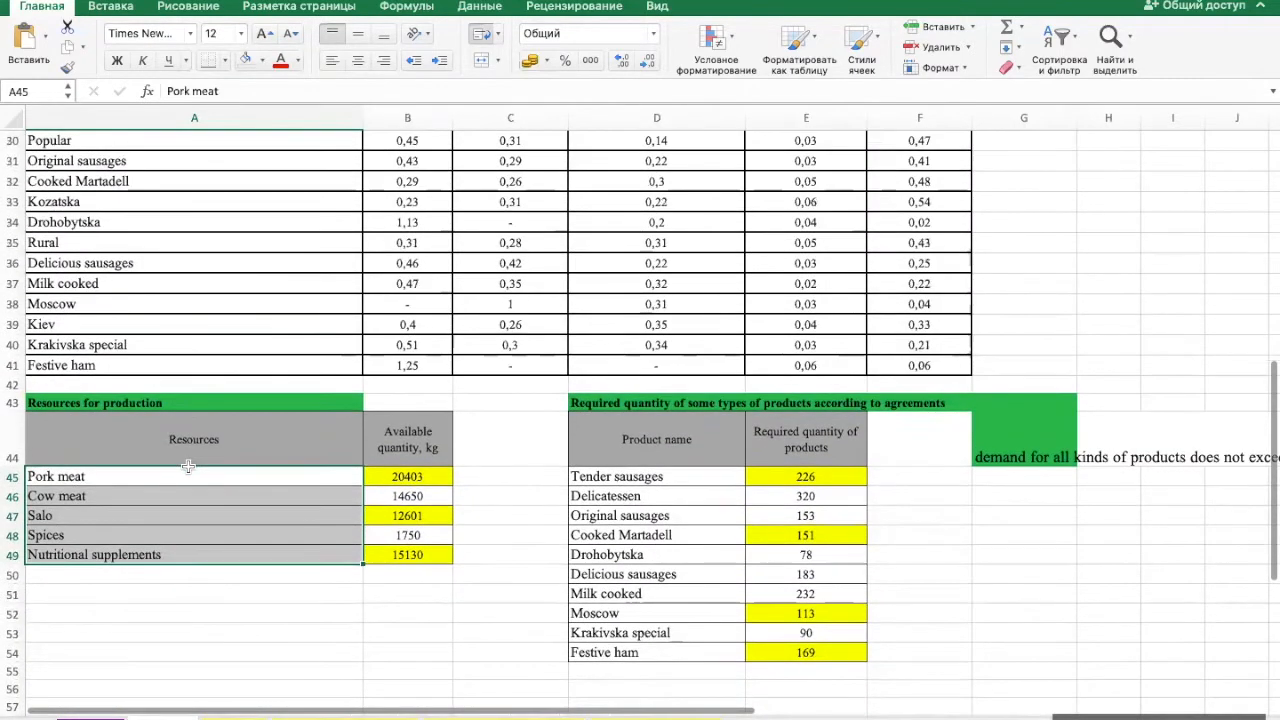
click(271, 615)
drag(420, 476, 415, 555)
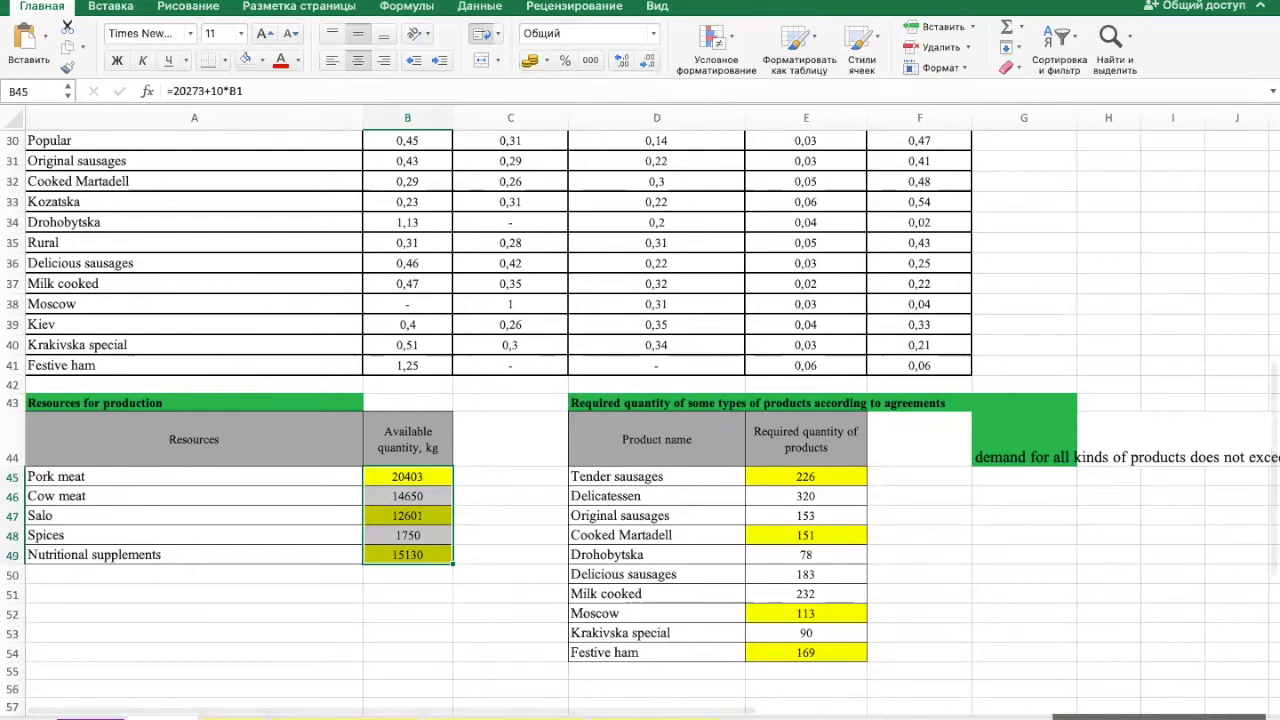
- Try to paste vector B from U14:U18 directly as a transposed row into the dual table's B^T row at K28
click(233, 717)
scroll(771, 398, right, 3)
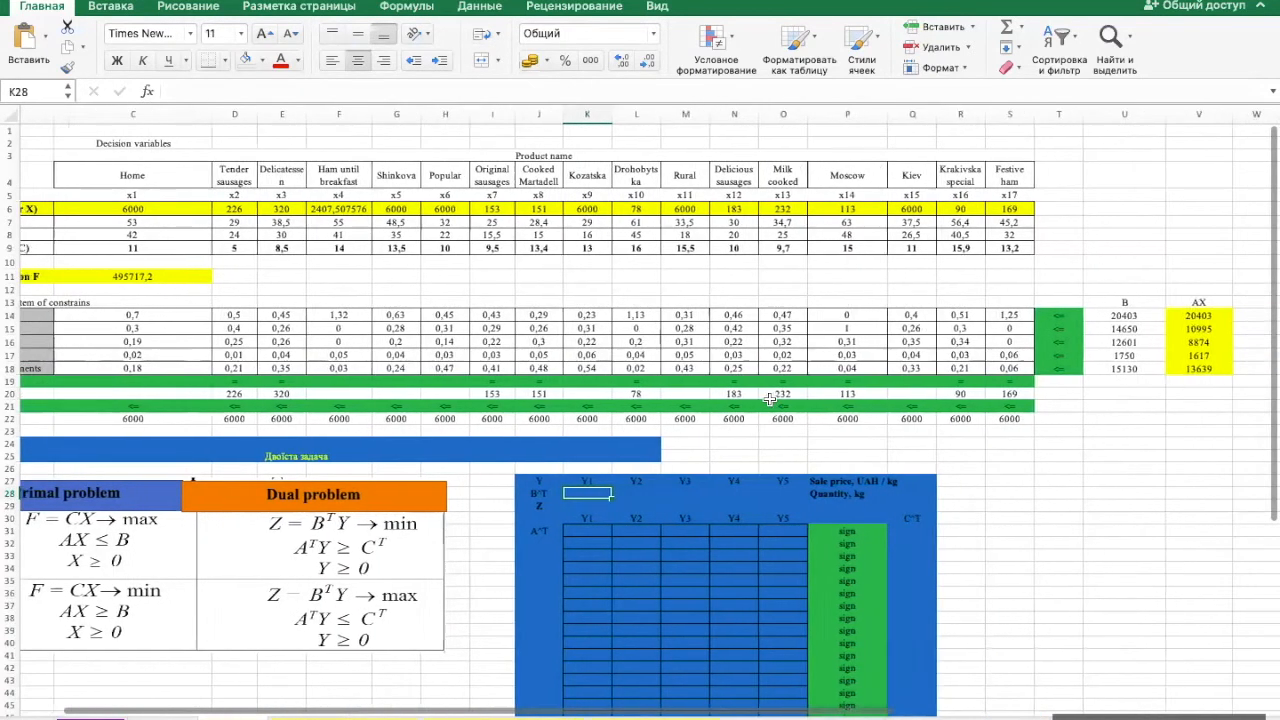
drag(1141, 315, 1141, 370)
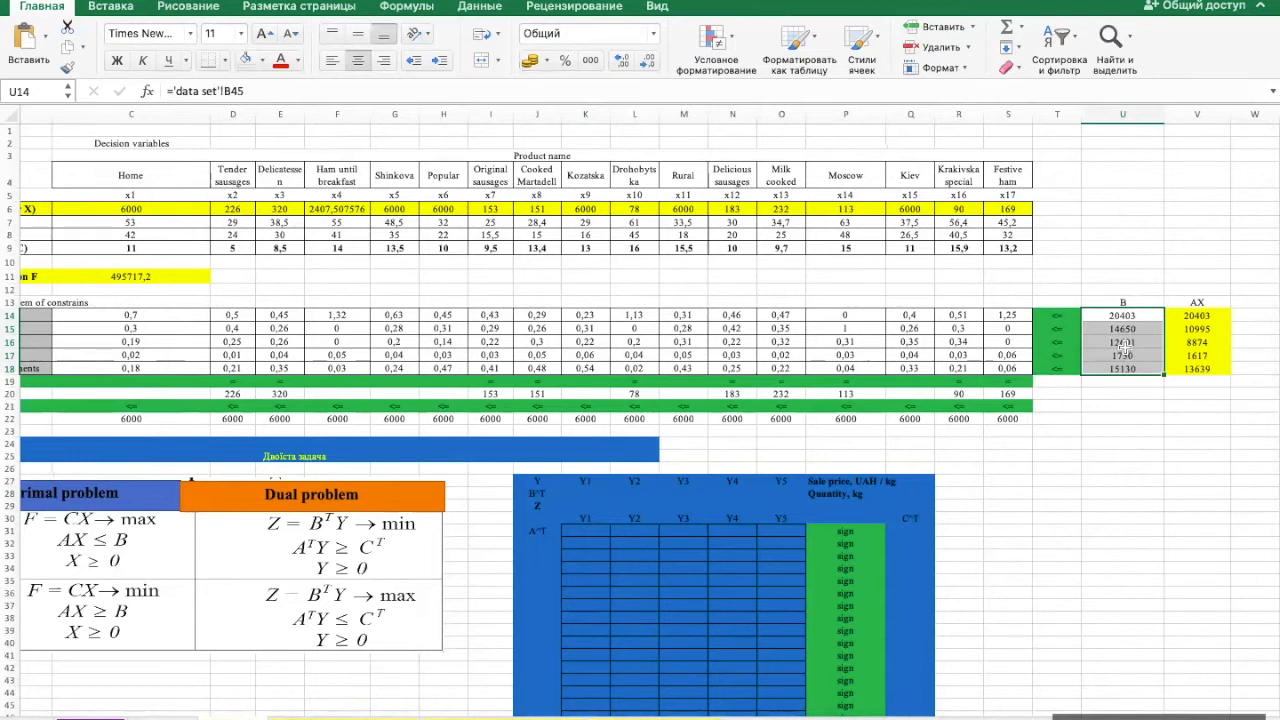
right_click(576, 490)
mouse_move(648, 465)
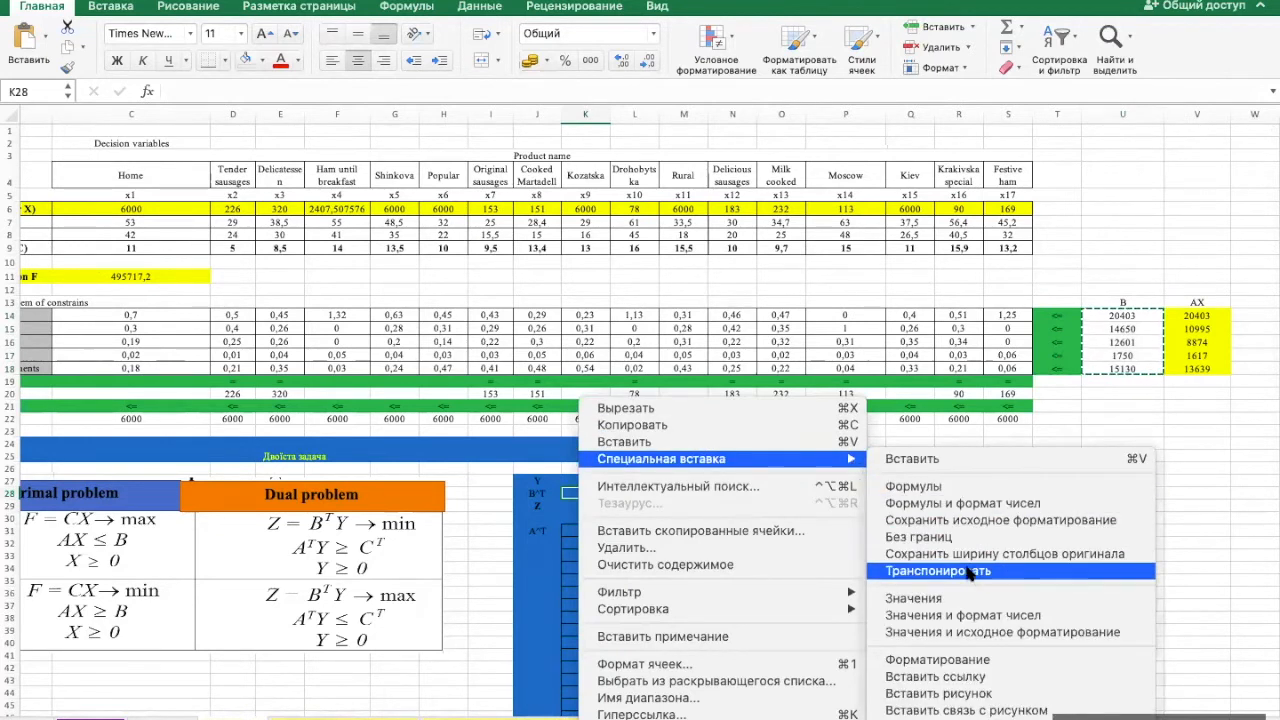
click(970, 574)
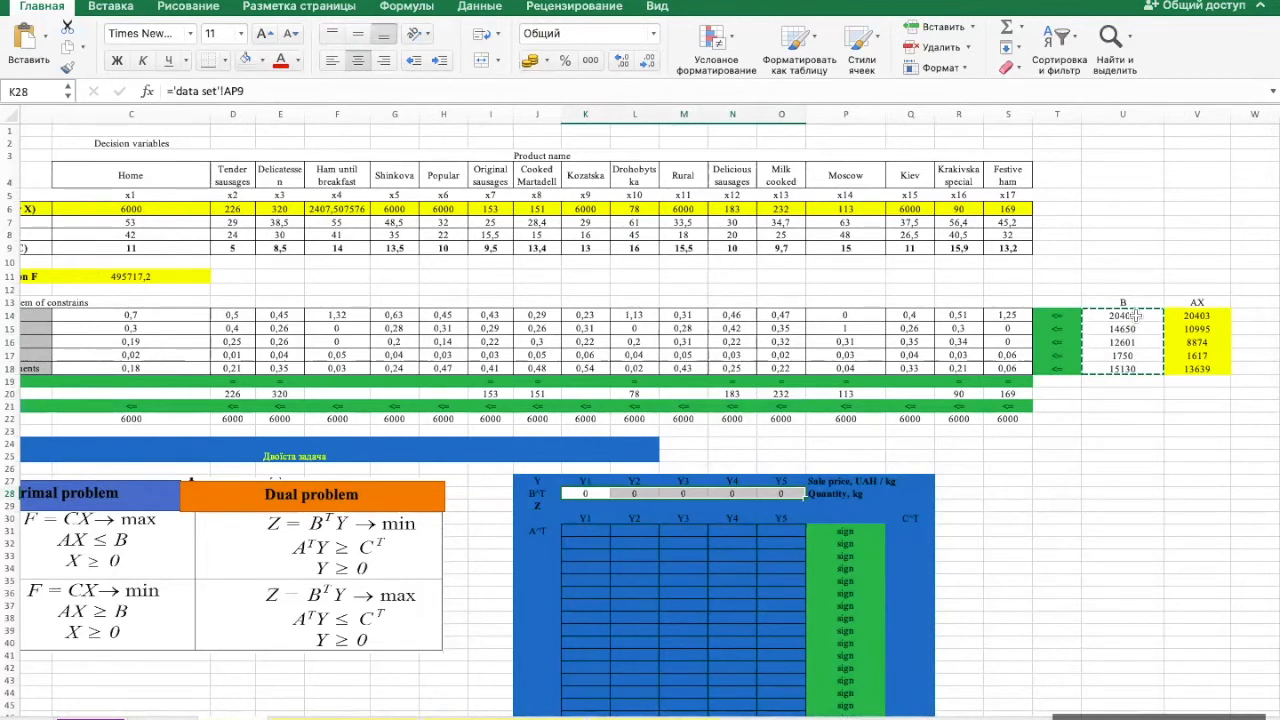
- Paste vector B from U14:U18 as values with number formatting into helper cells starting at U21
drag(1130, 315, 1127, 368)
key(super+c)
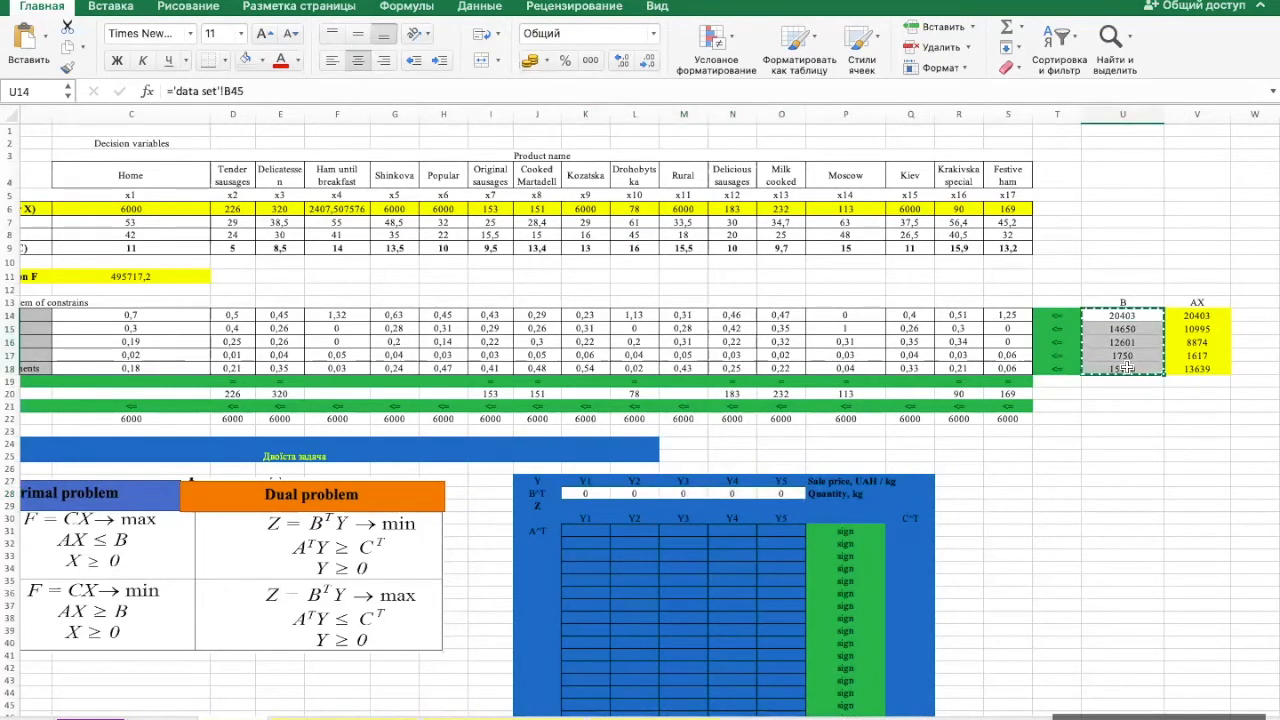
click(1114, 405)
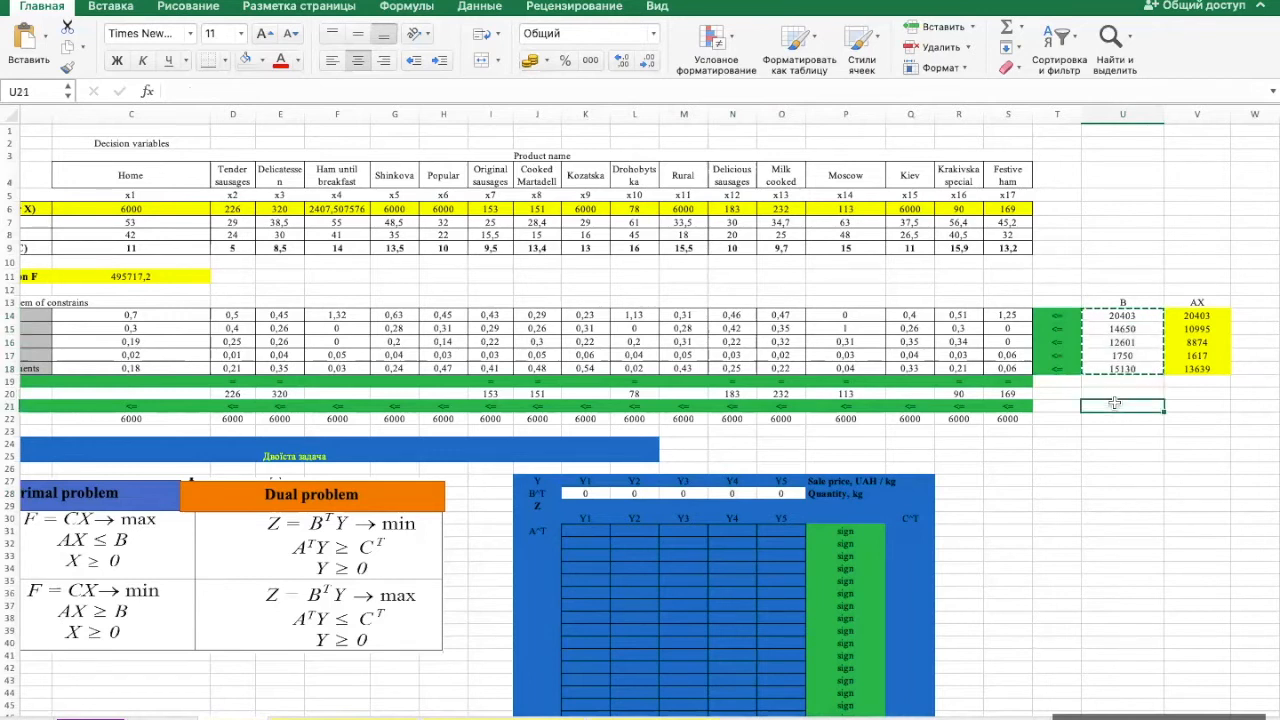
right_click(1114, 401)
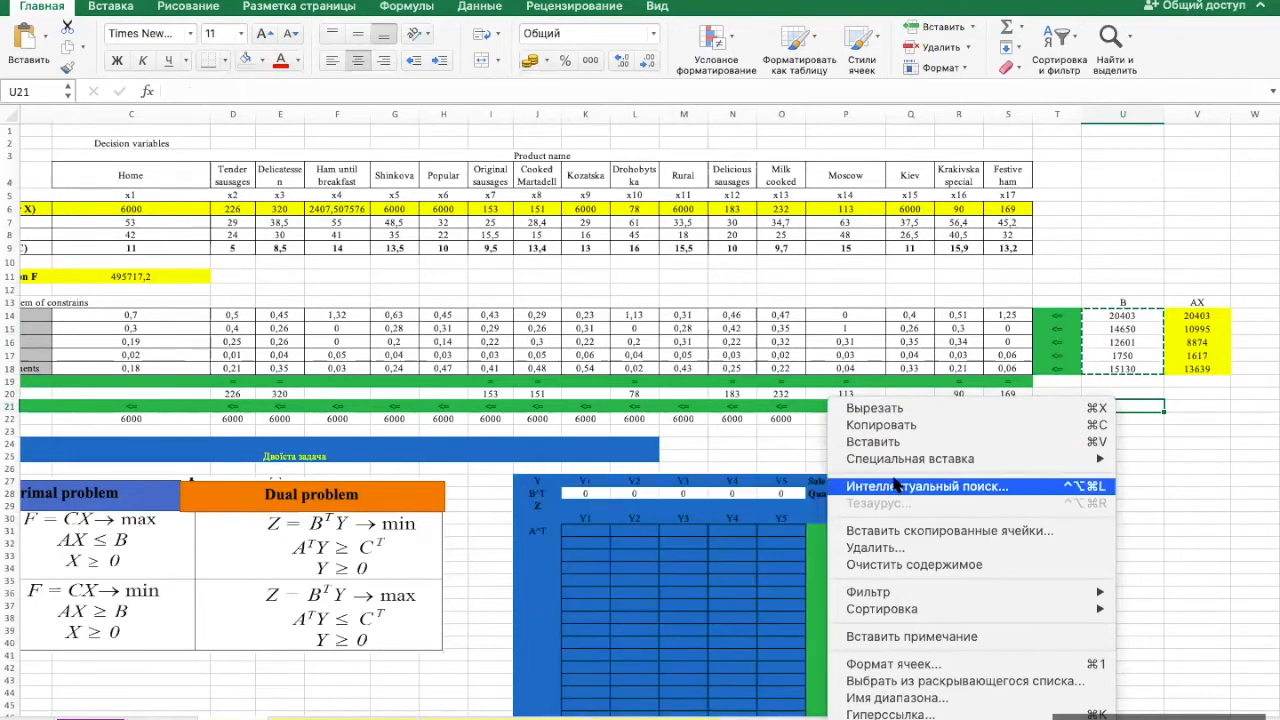
mouse_move(895, 459)
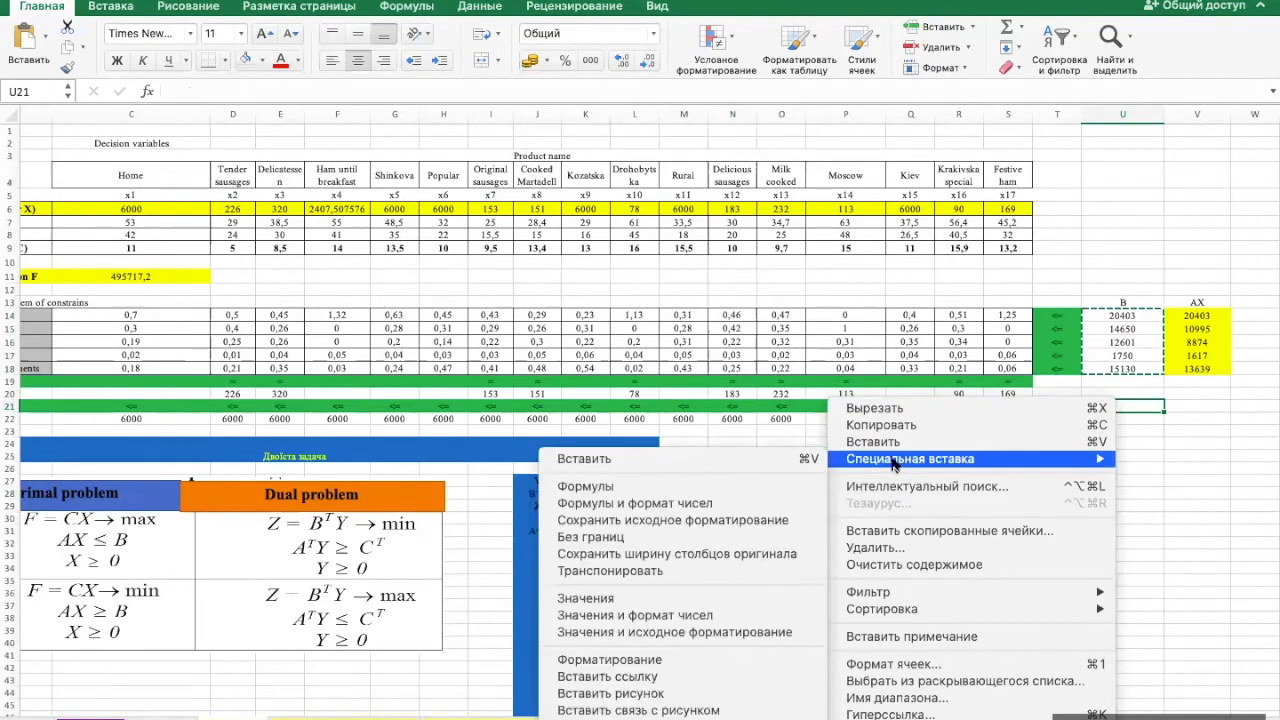
click(730, 612)
- Paste the helper values from U21:U25 transposed into the B^T row K28:O28 of the dual table
key(super+c)
click(594, 494)
right_click(596, 497)
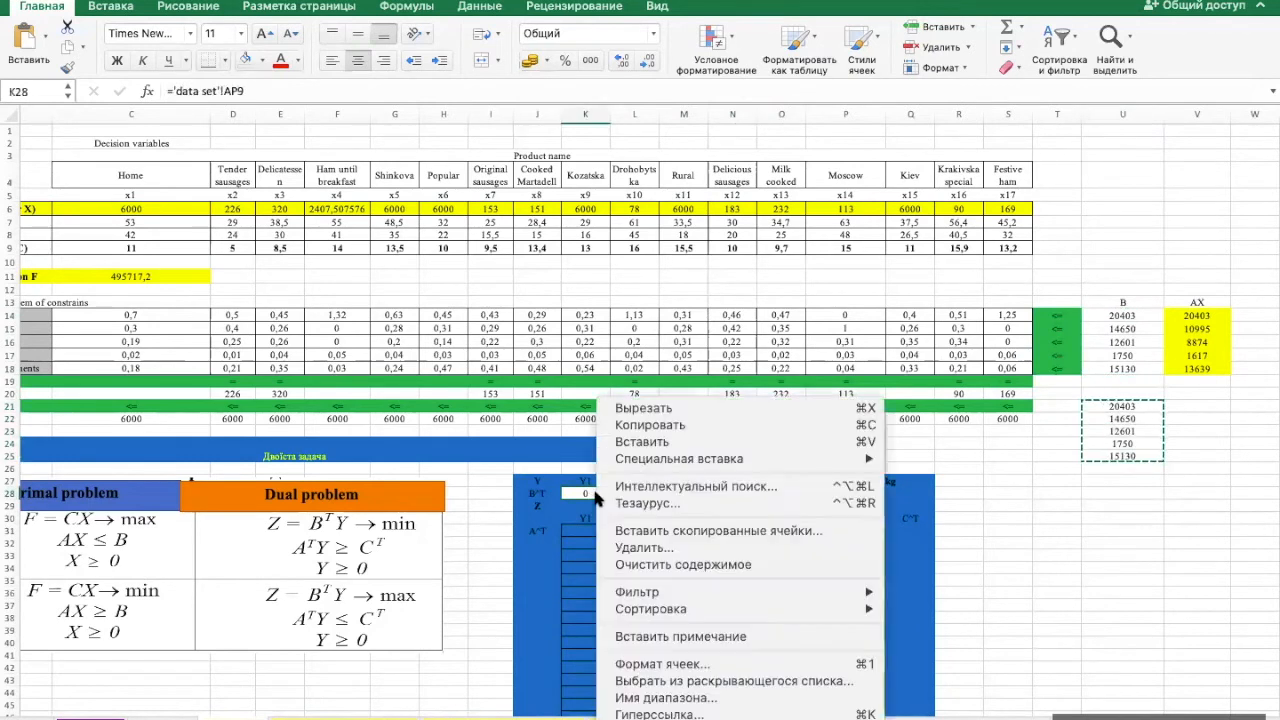
mouse_move(650, 460)
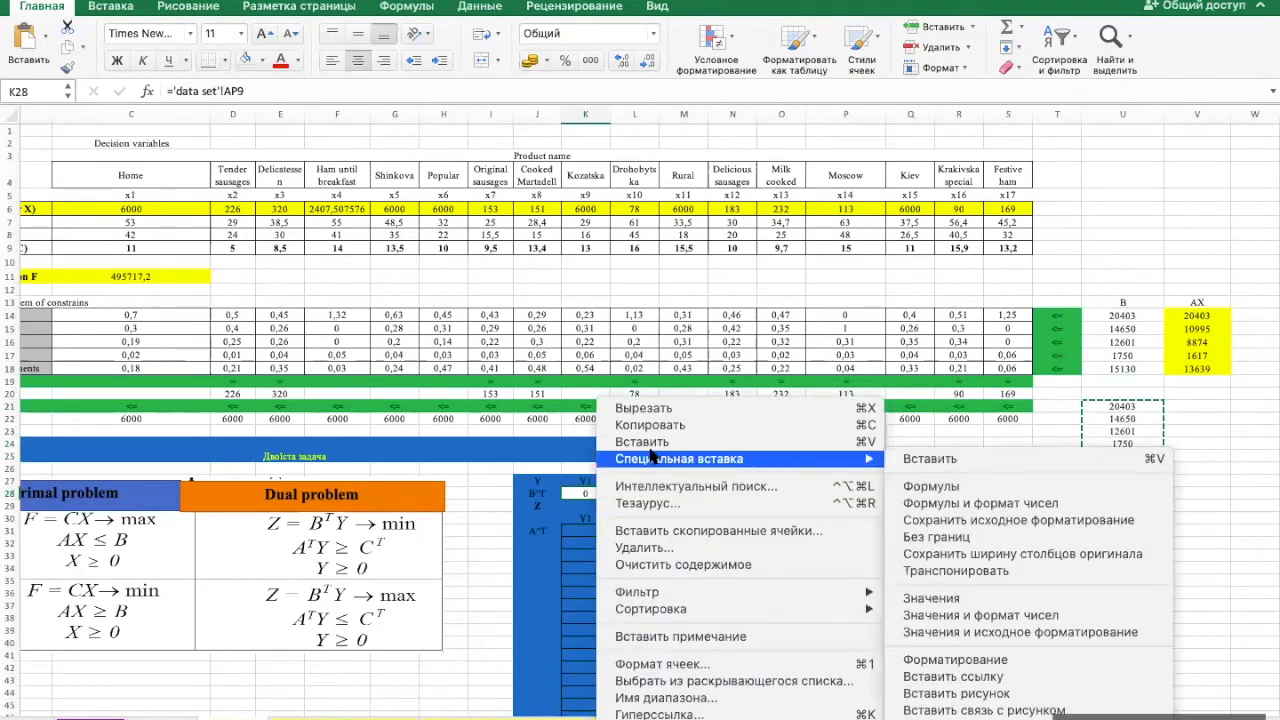
click(991, 568)
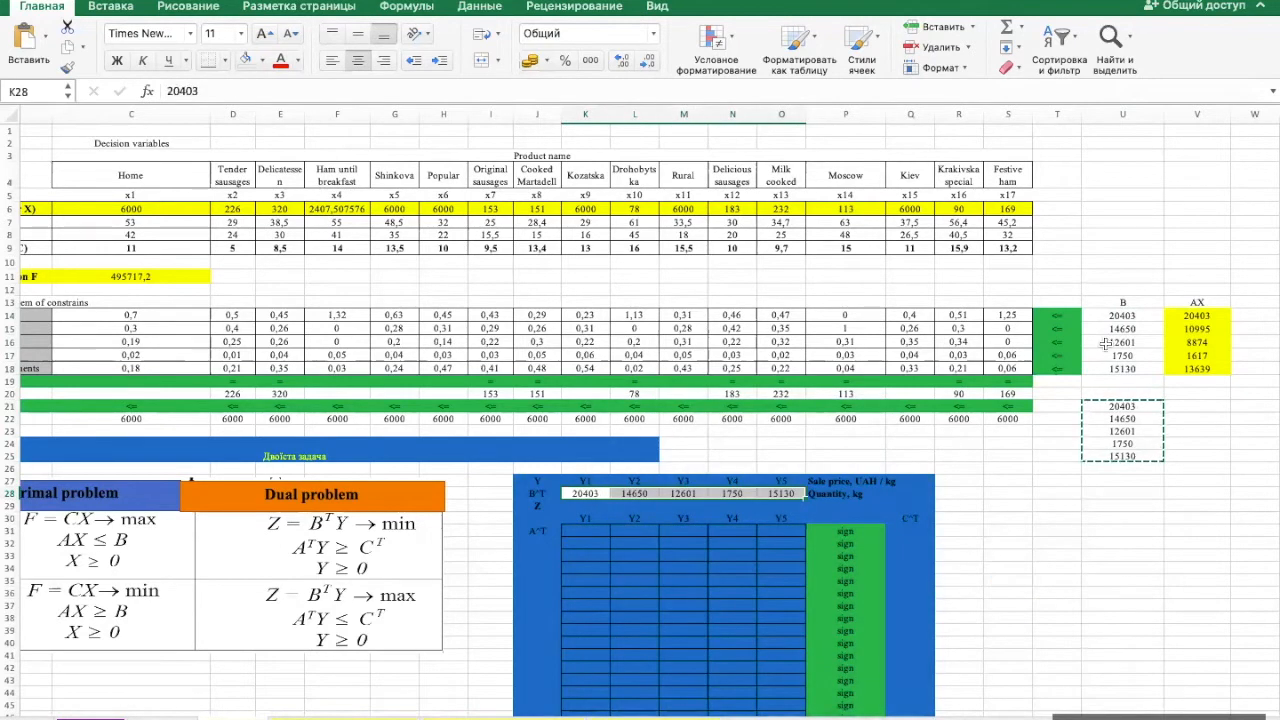
- Clear the helper cells below vector B and fill the B^T row K28:O28 with blue
drag(1122, 393, 1120, 483)
key(Delete)
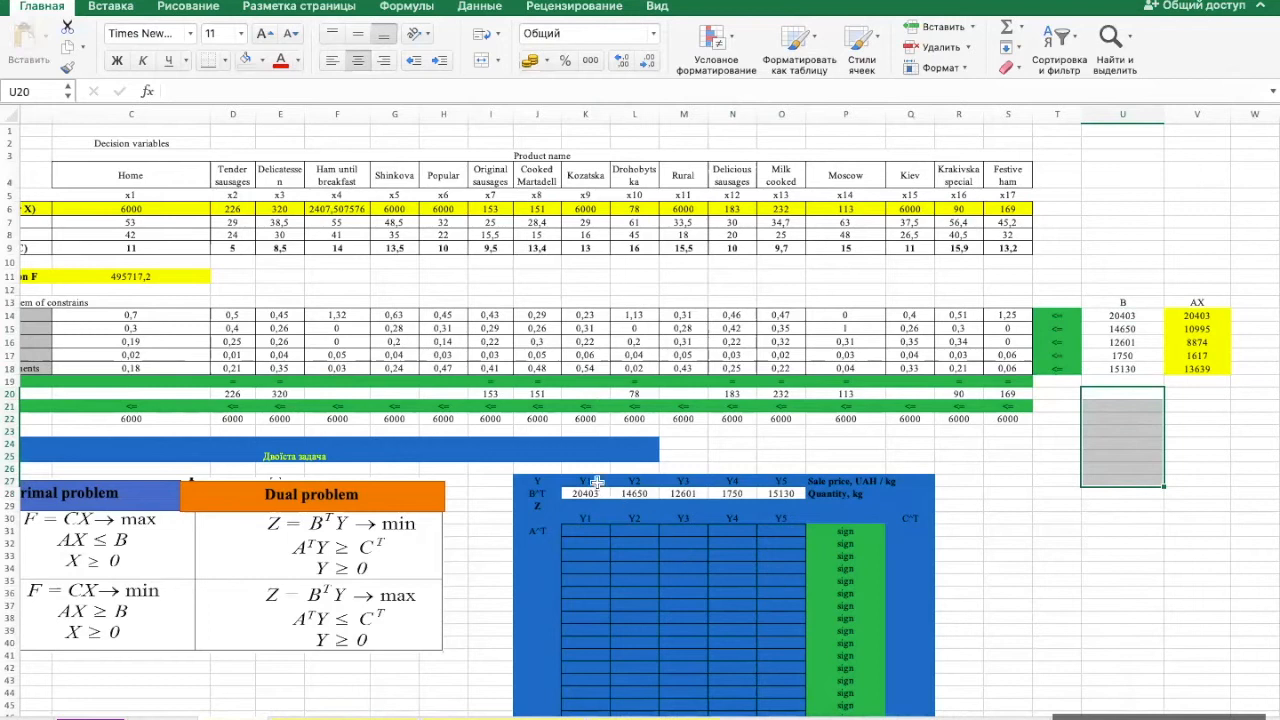
drag(588, 493, 780, 493)
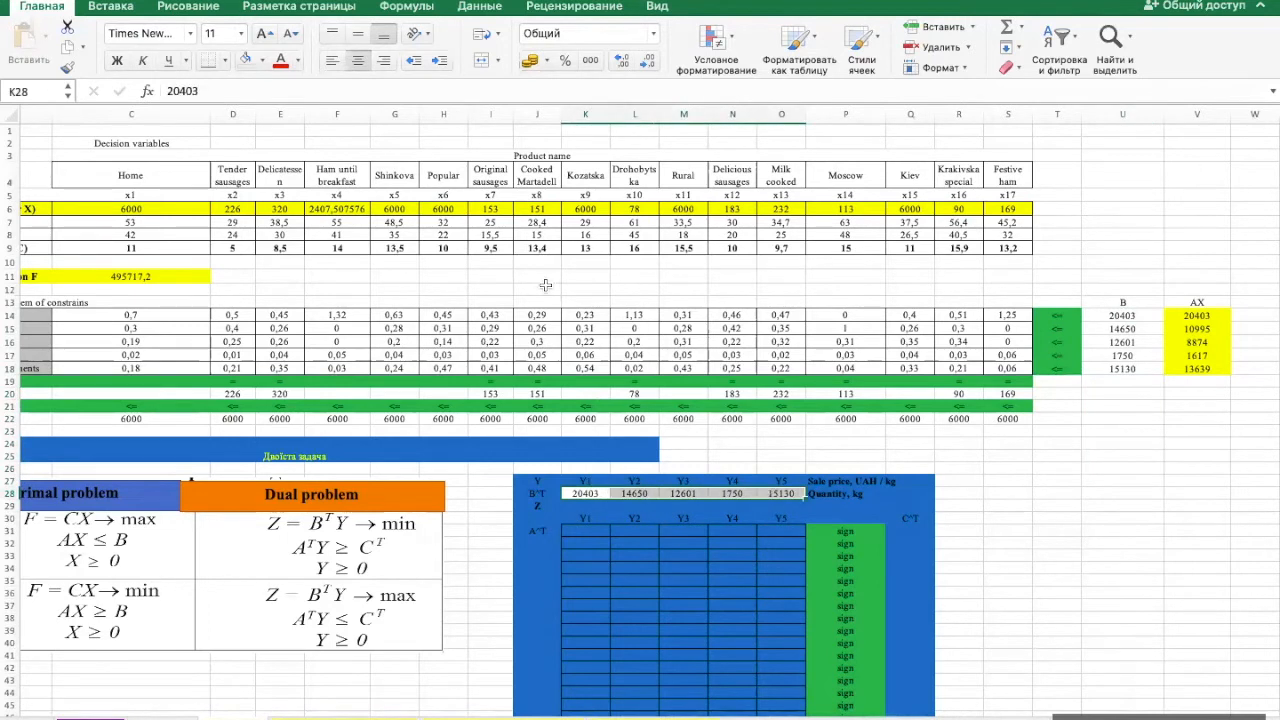
click(310, 133)
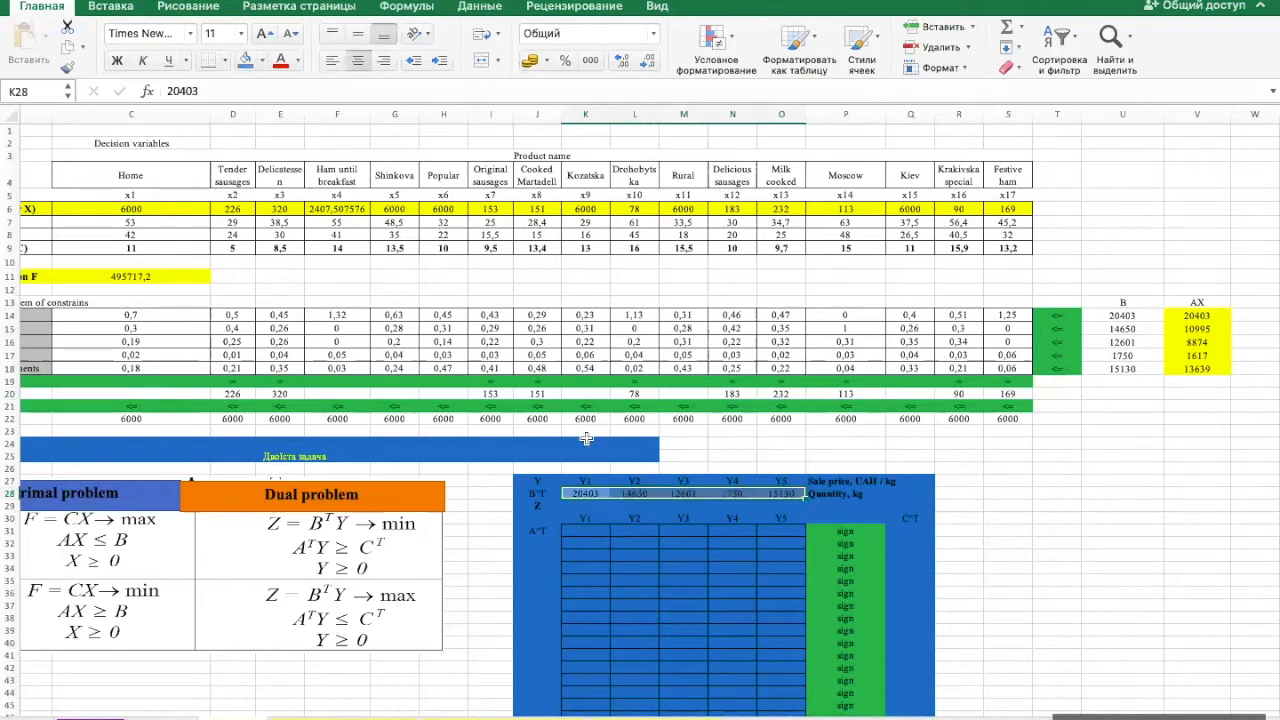
- Enter the dual objective function = 20403*Y1+14650*Y2+12601*Y3+1750*Y4+15130*Y5 in cell K29
click(602, 503)
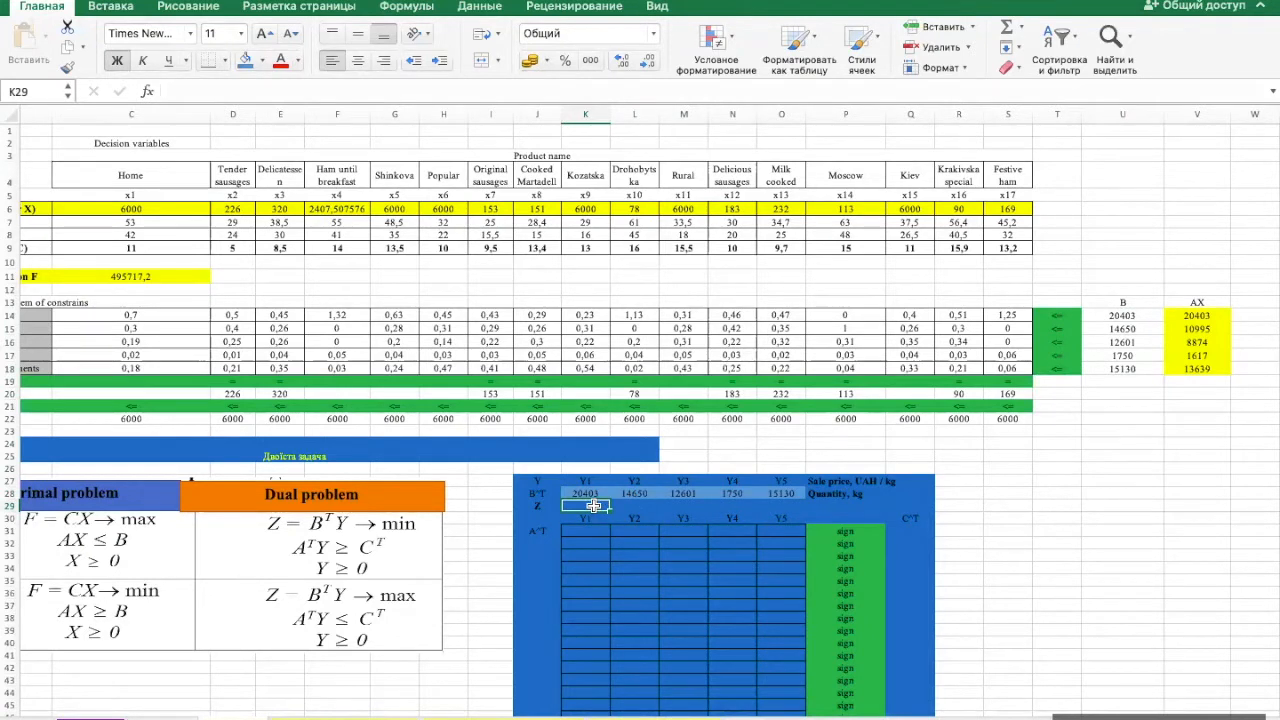
text(= 20403*y1+14650*y2+12)
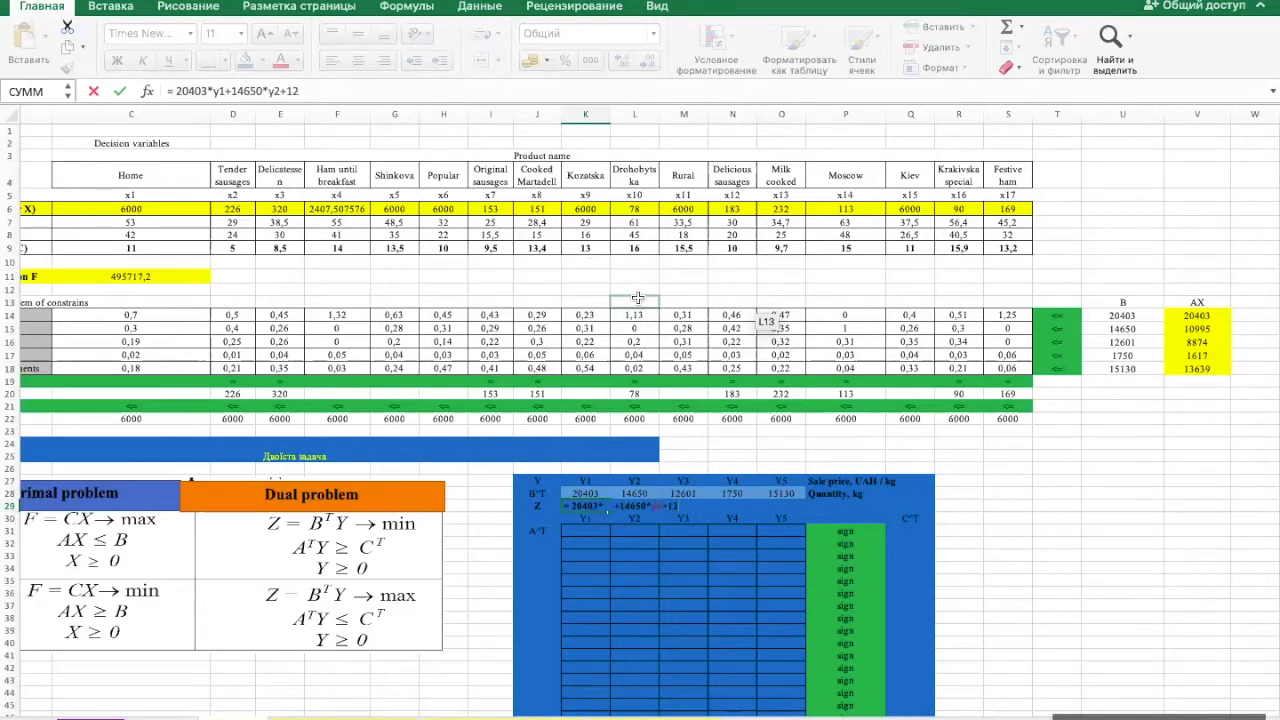
text(601*y3+1750*y4+15130*y)
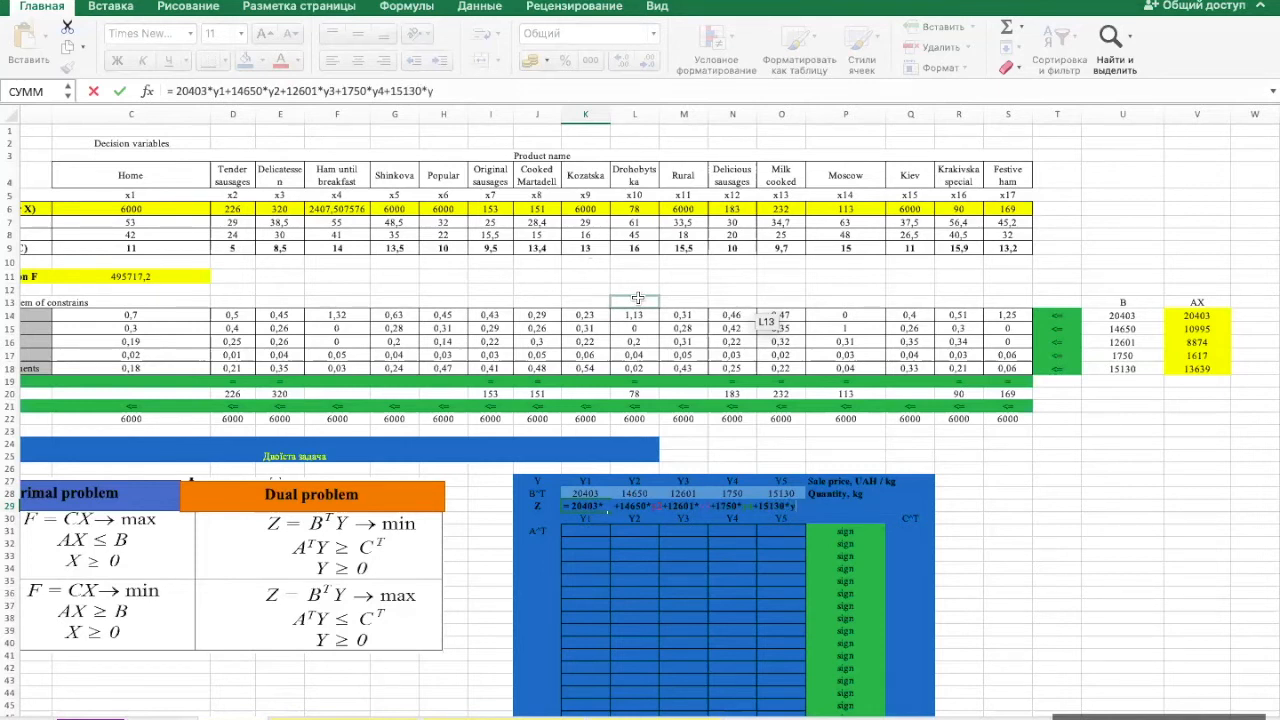
key(Return)
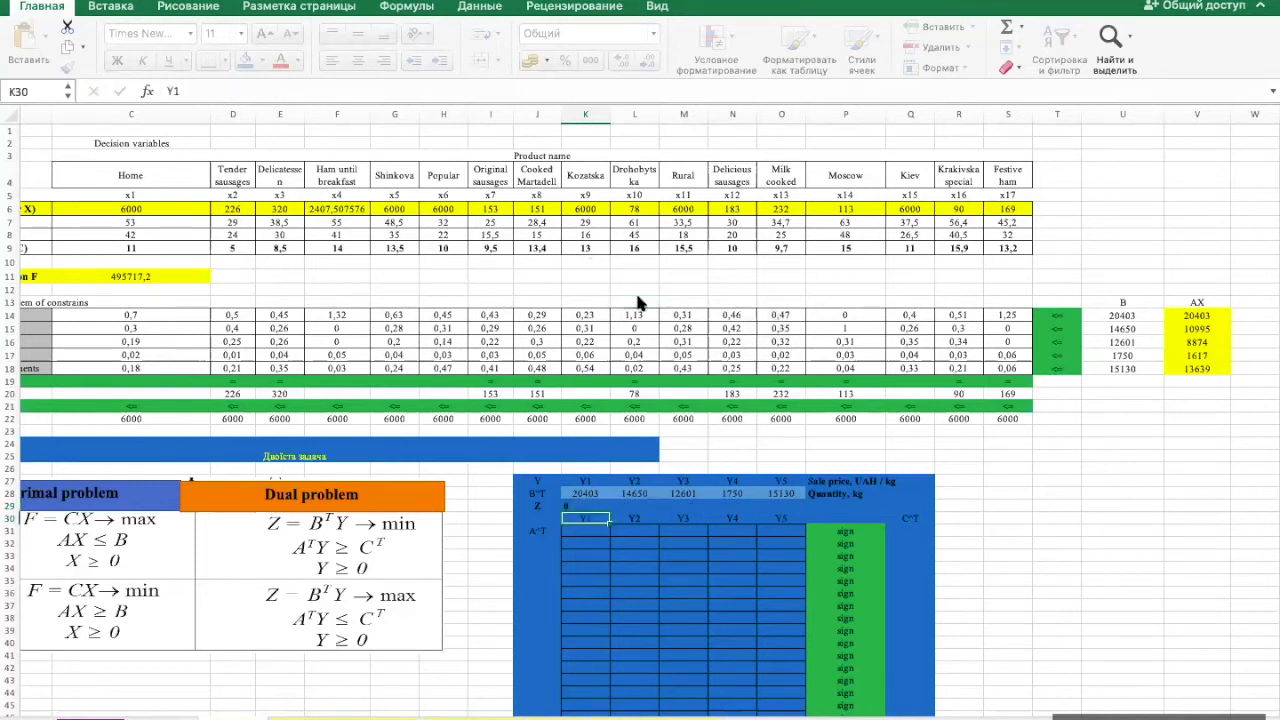
- Make the Z formula in K29 display as text by placing a space before its equals sign
click(580, 505)
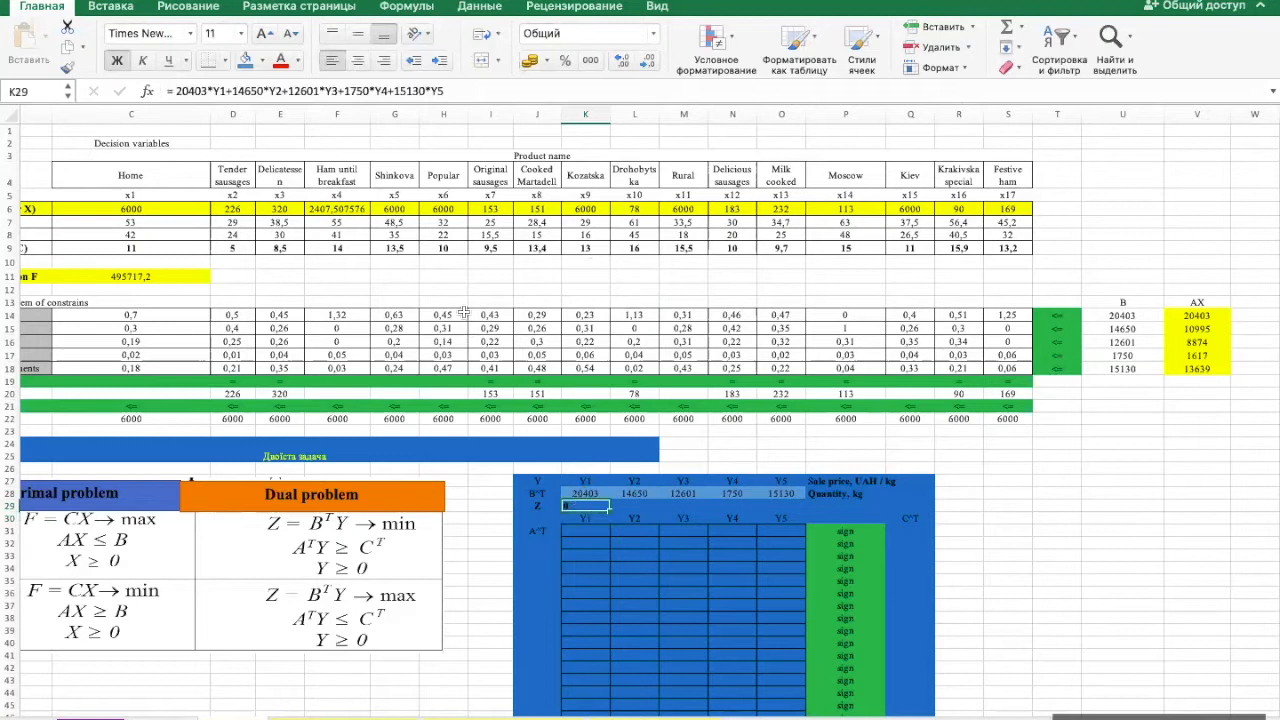
click(168, 91)
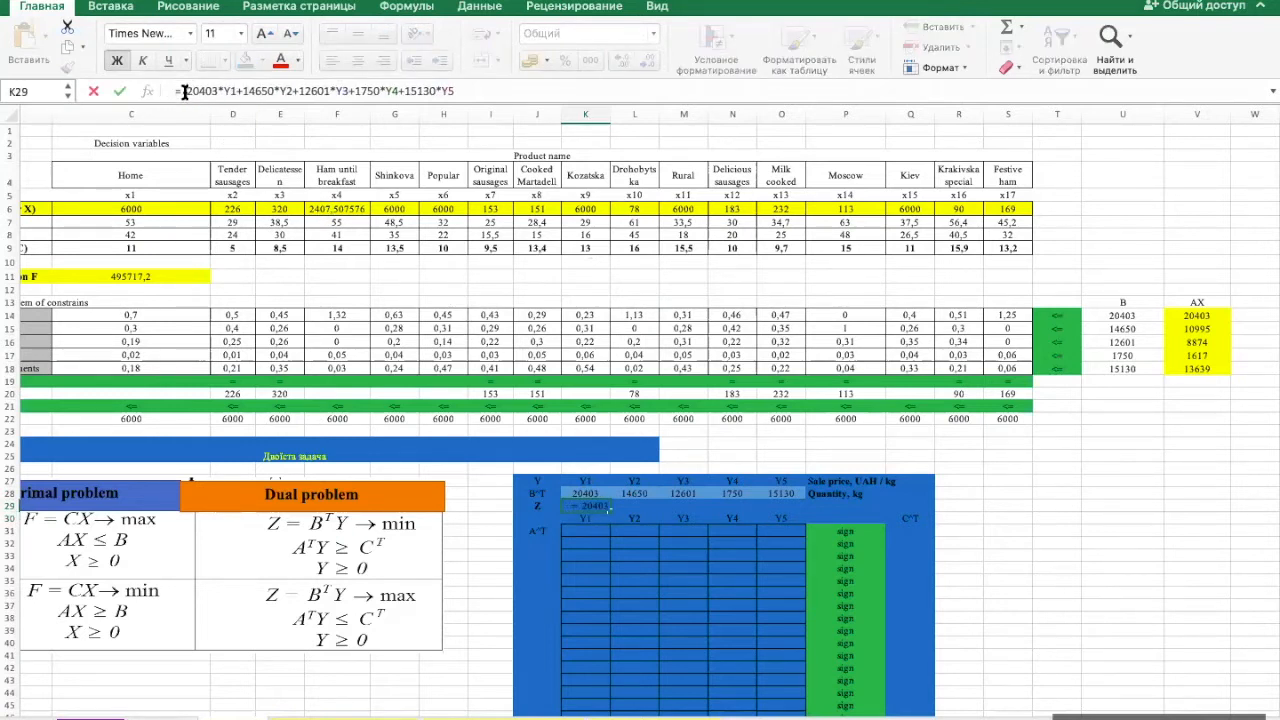
key(Return)
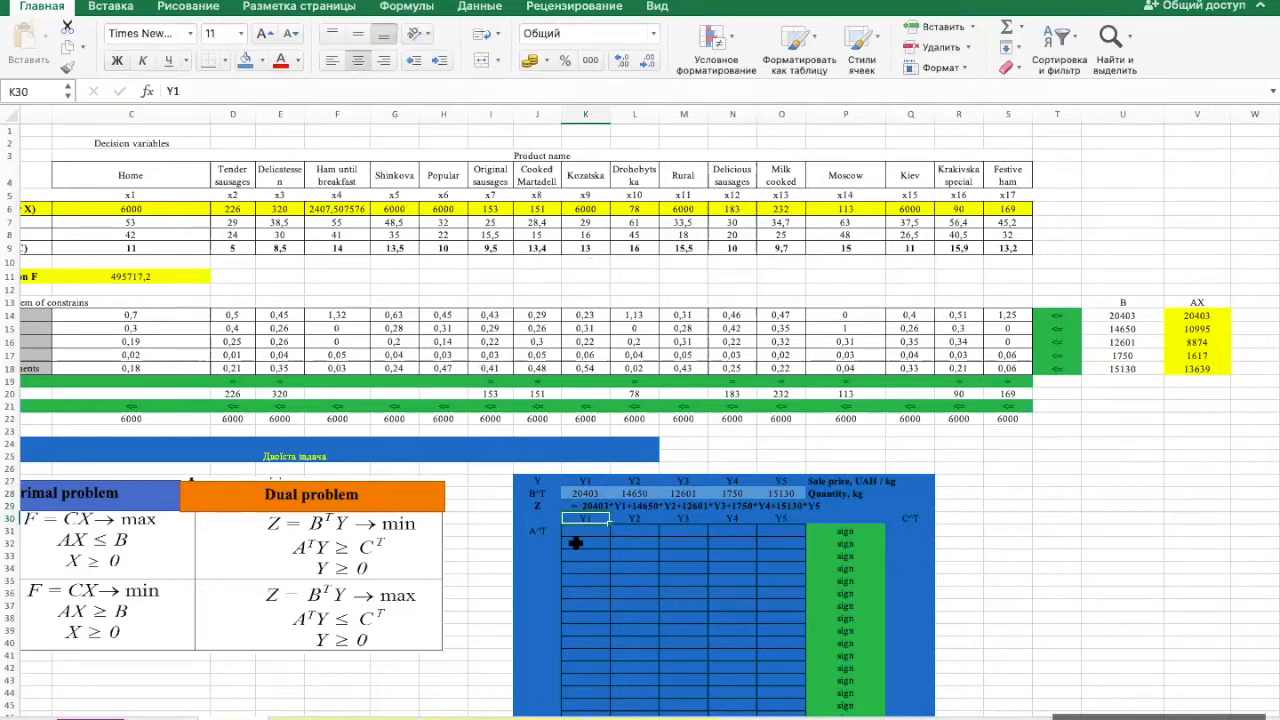
click(540, 505)
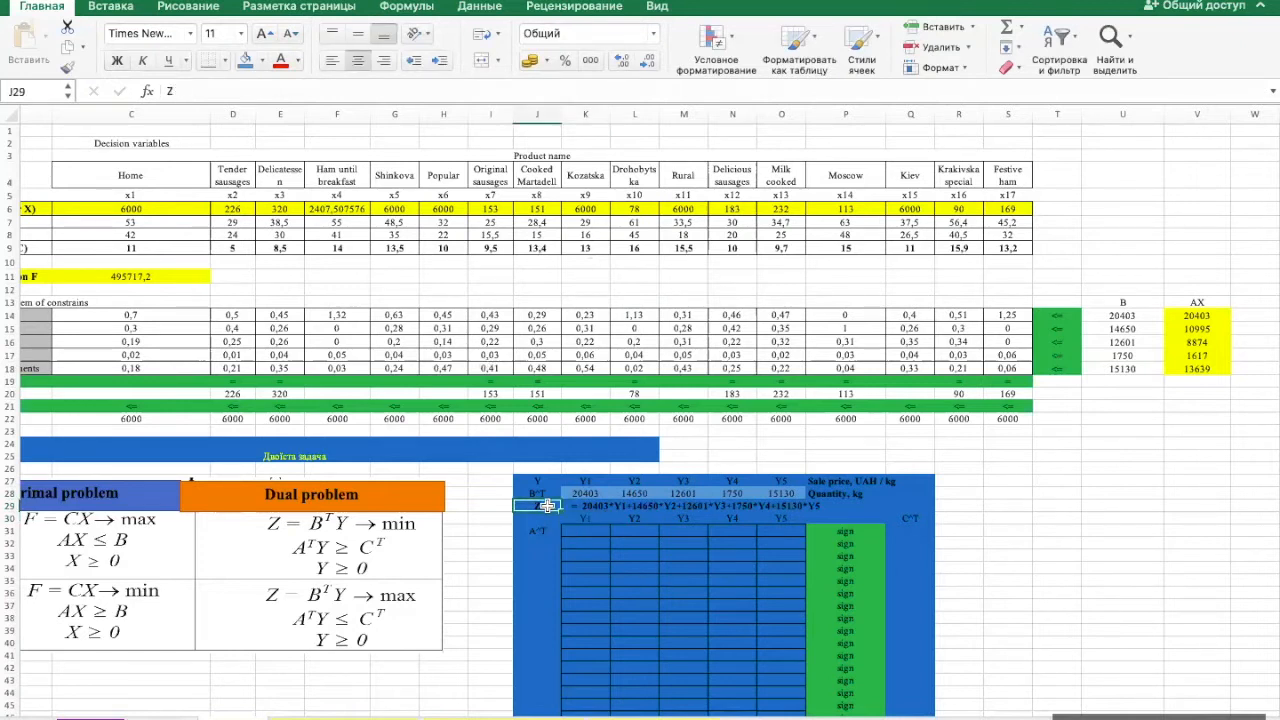
- Change the objective function label in cell J29 from Z to Zmin
click(286, 90)
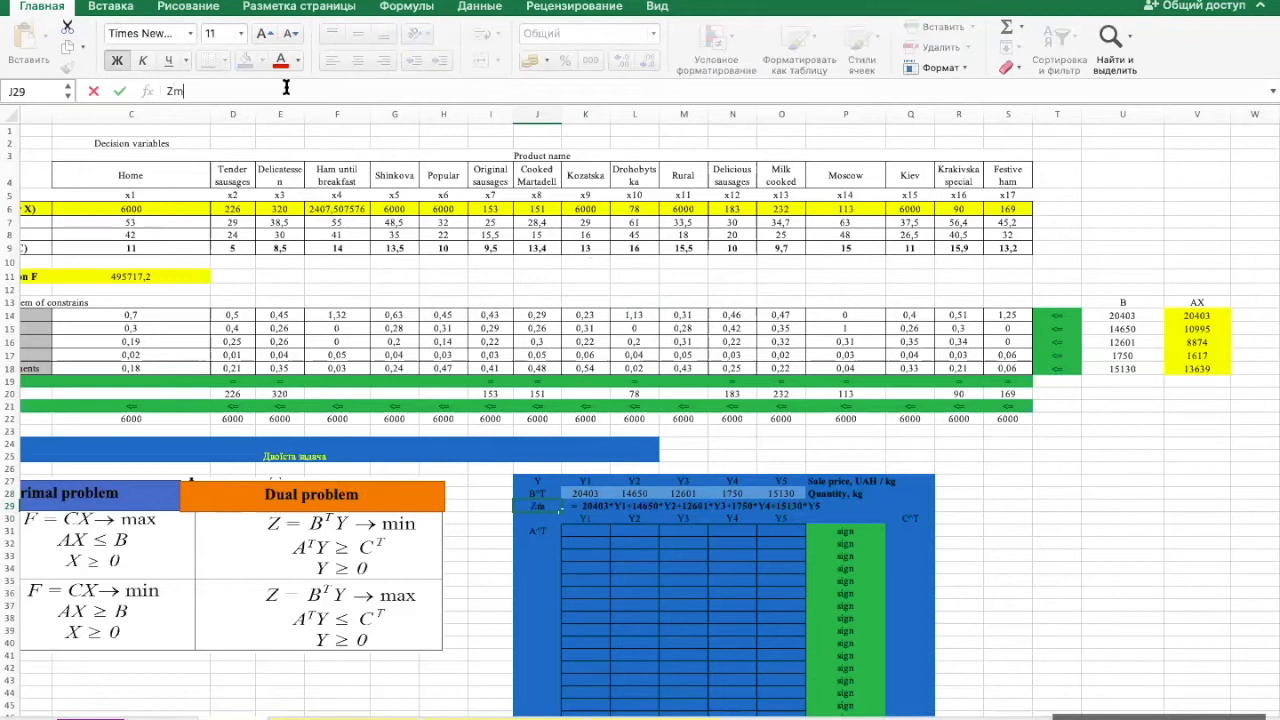
key(Return)
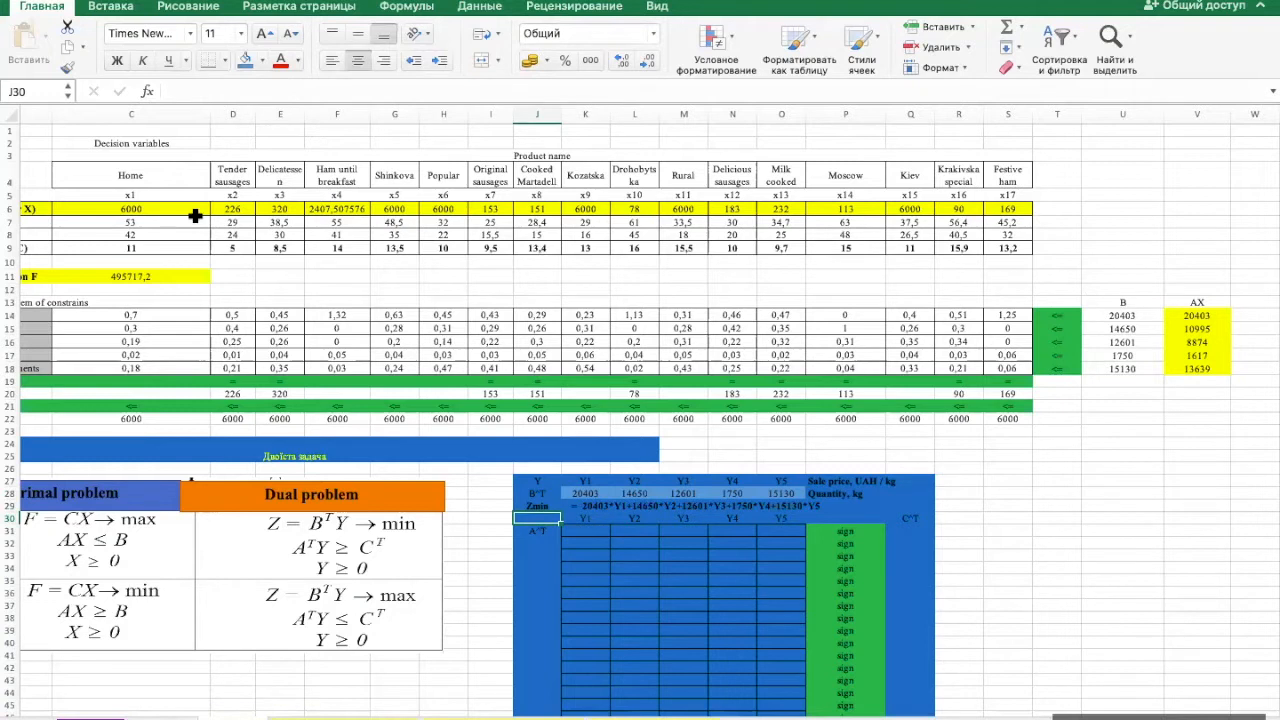
ctrl+scroll(548, 594, up, 2)
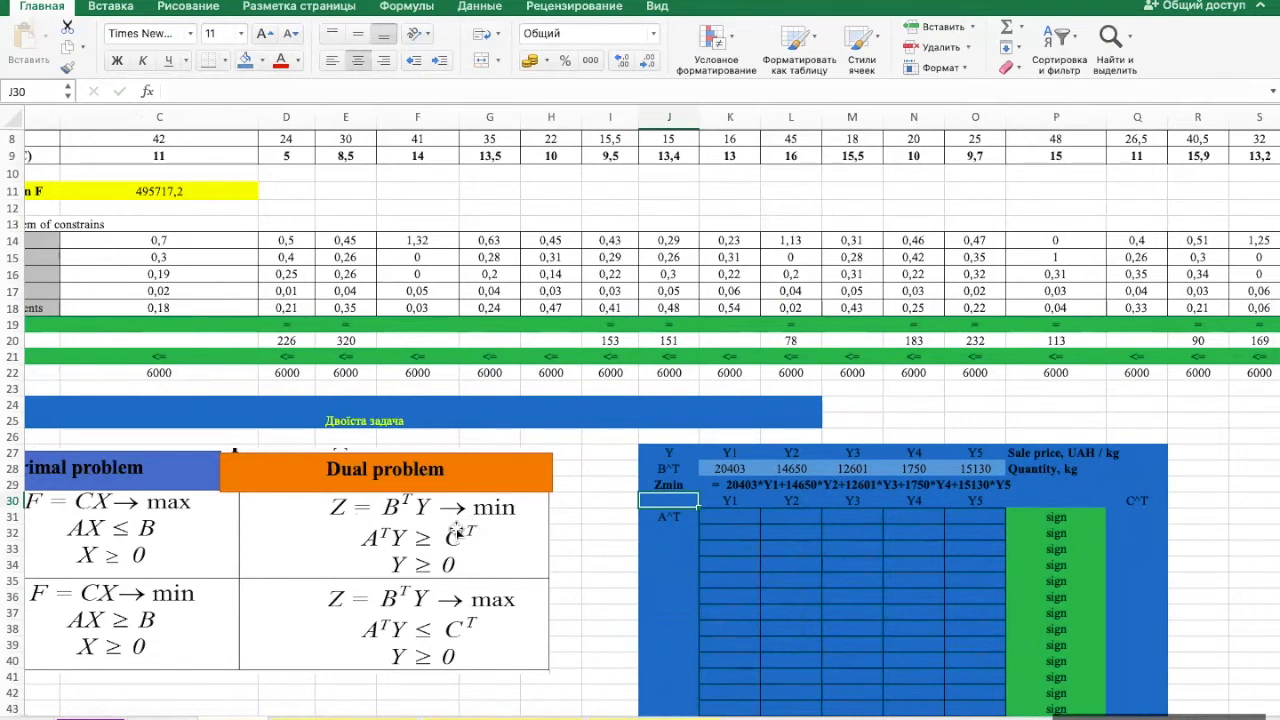
scroll(456, 545, down, 5)
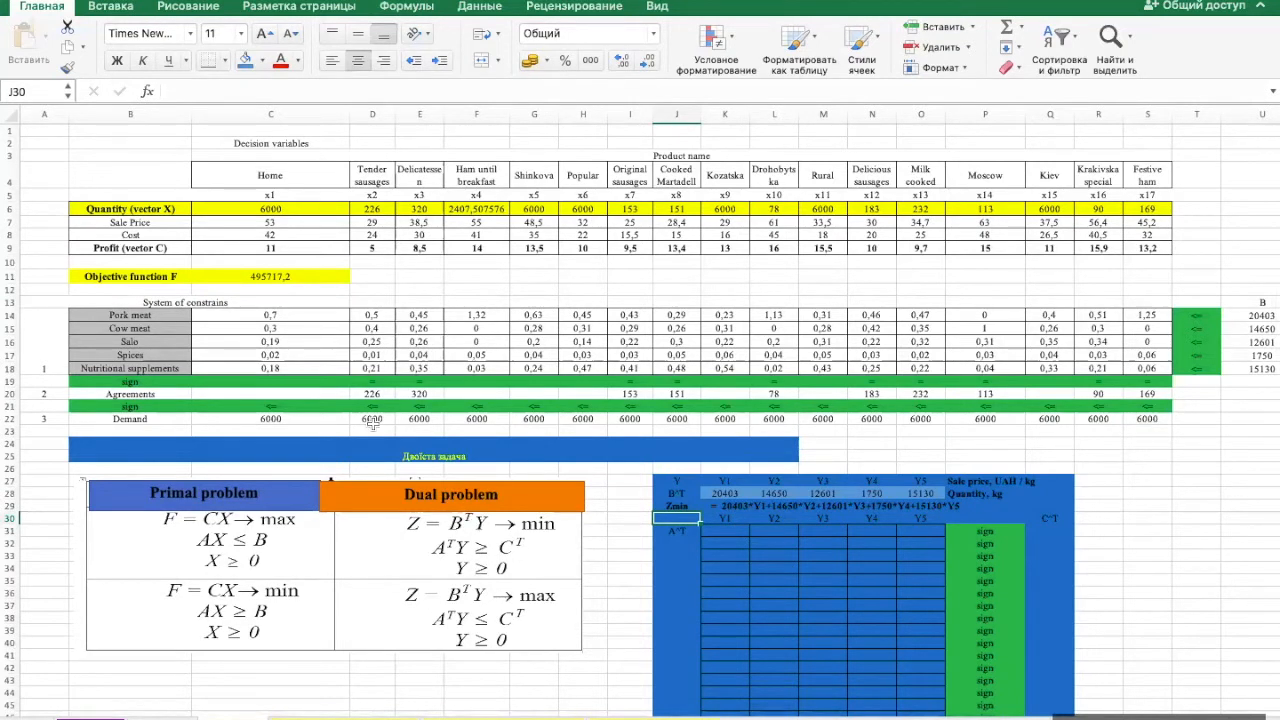
- Copy the profit values of vector C from C9:S9 and paste them as values only into row 50, starting at B50
click(289, 248)
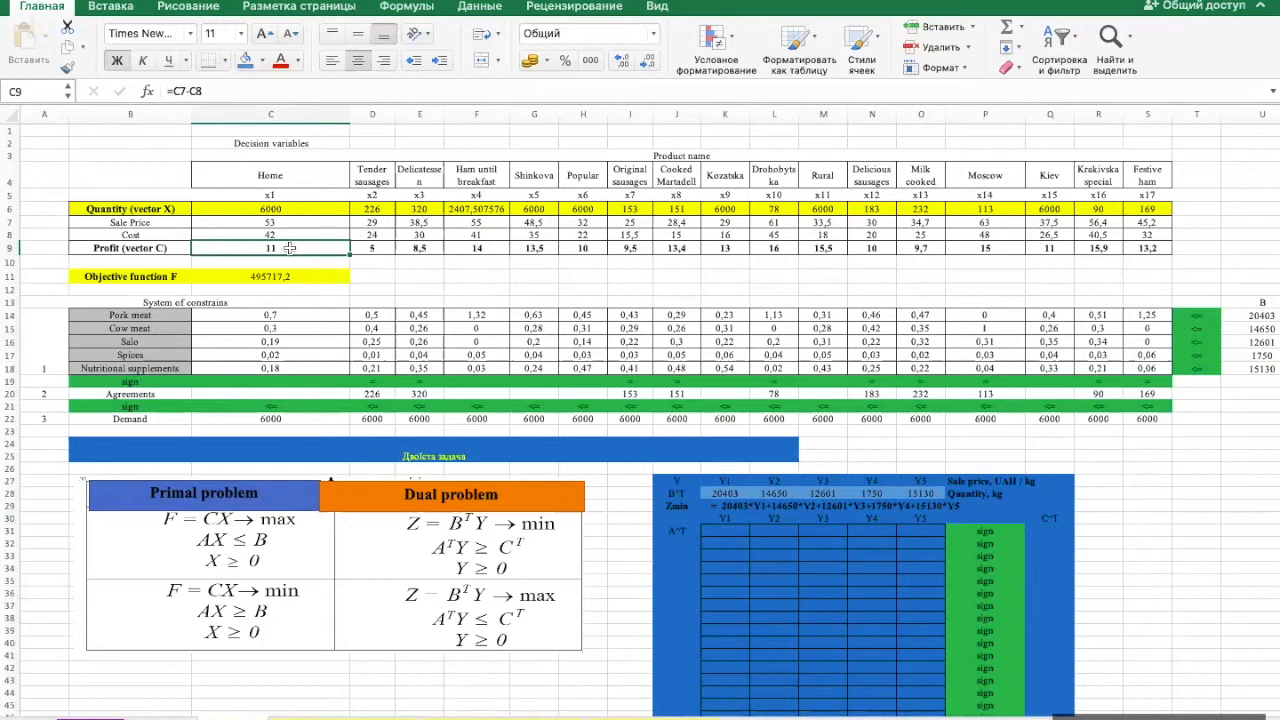
key(shift+Right)
key(shift+Right)
key(shift+Right)
key(shift+Right)
key(shift+Right)
key(shift+Right)
key(shift+Right)
key(shift+Right)
key(shift+Right)
key(shift+Right)
key(shift+Right)
key(shift+Right)
key(shift+Right)
key(shift+Right)
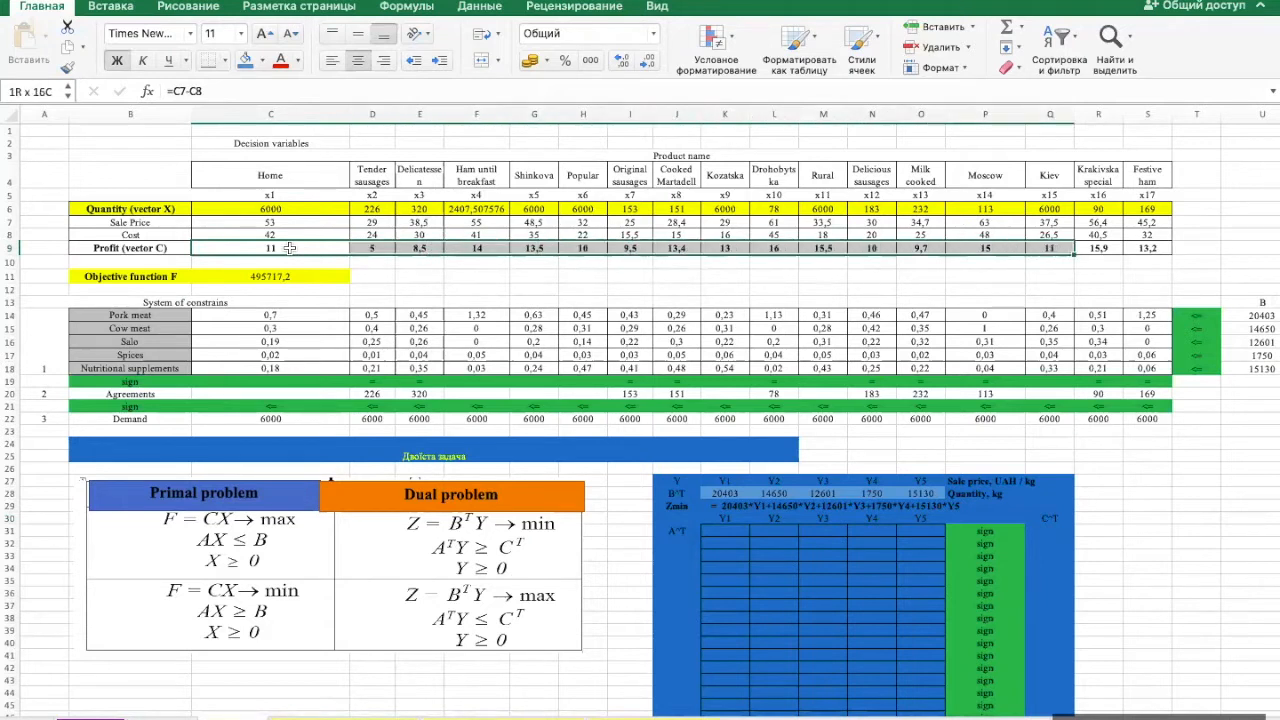
key(shift+Right)
key(shift+Right)
key(super+c)
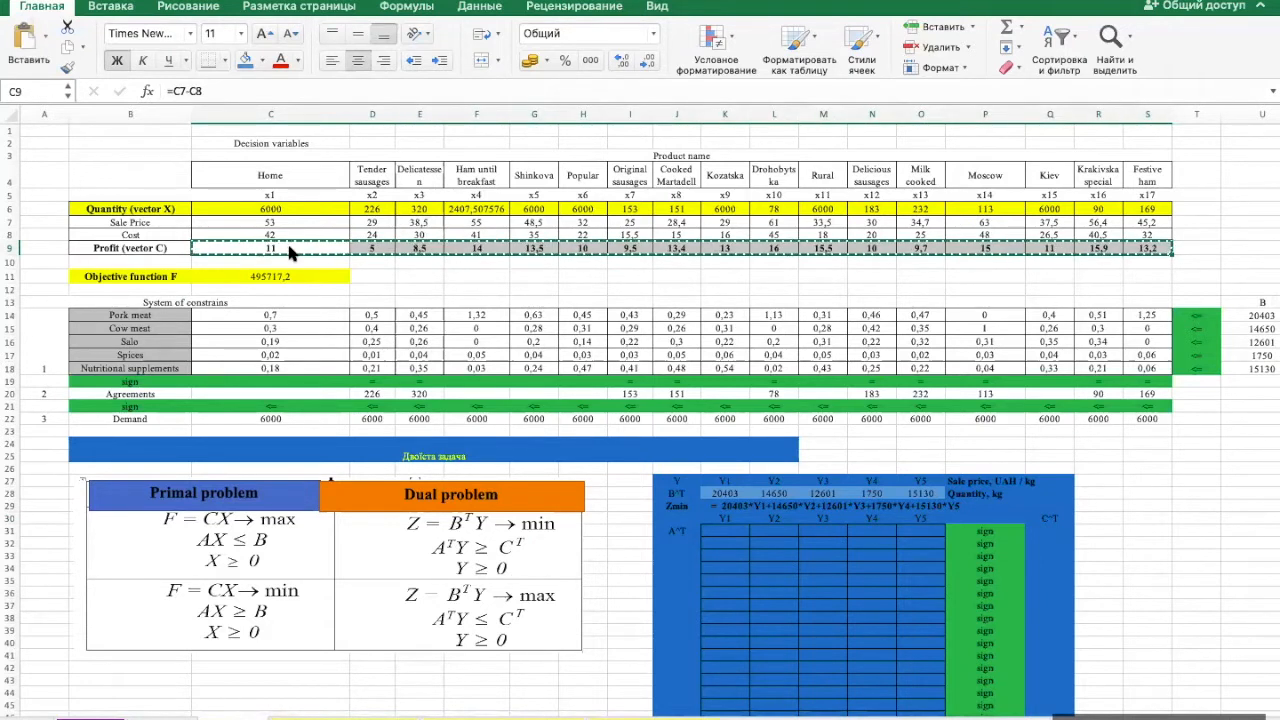
scroll(321, 404, down, 4)
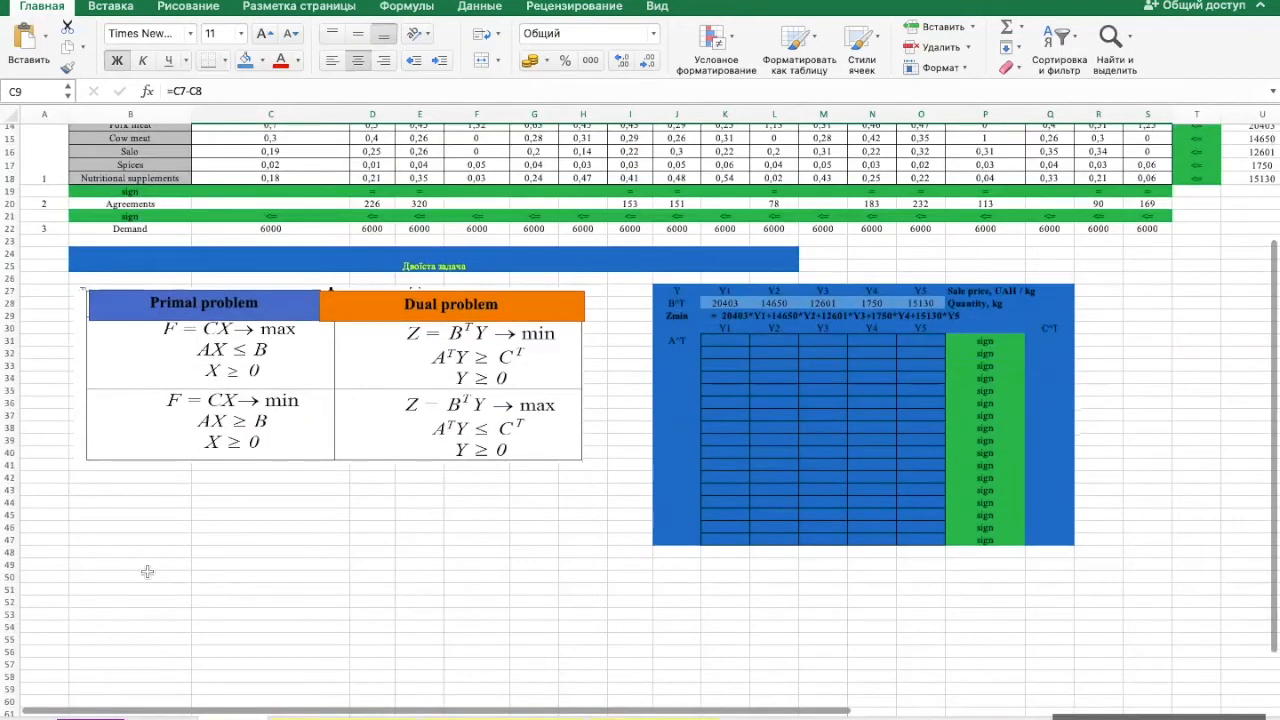
click(147, 571)
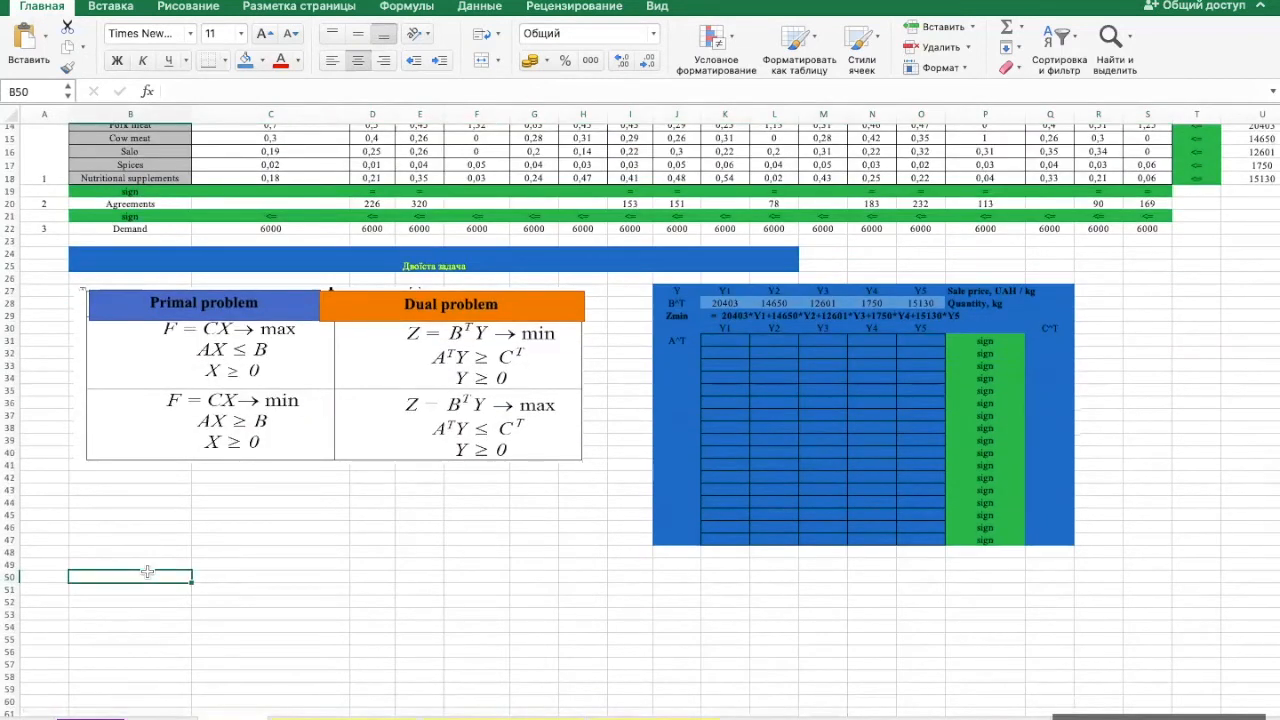
right_click(147, 571)
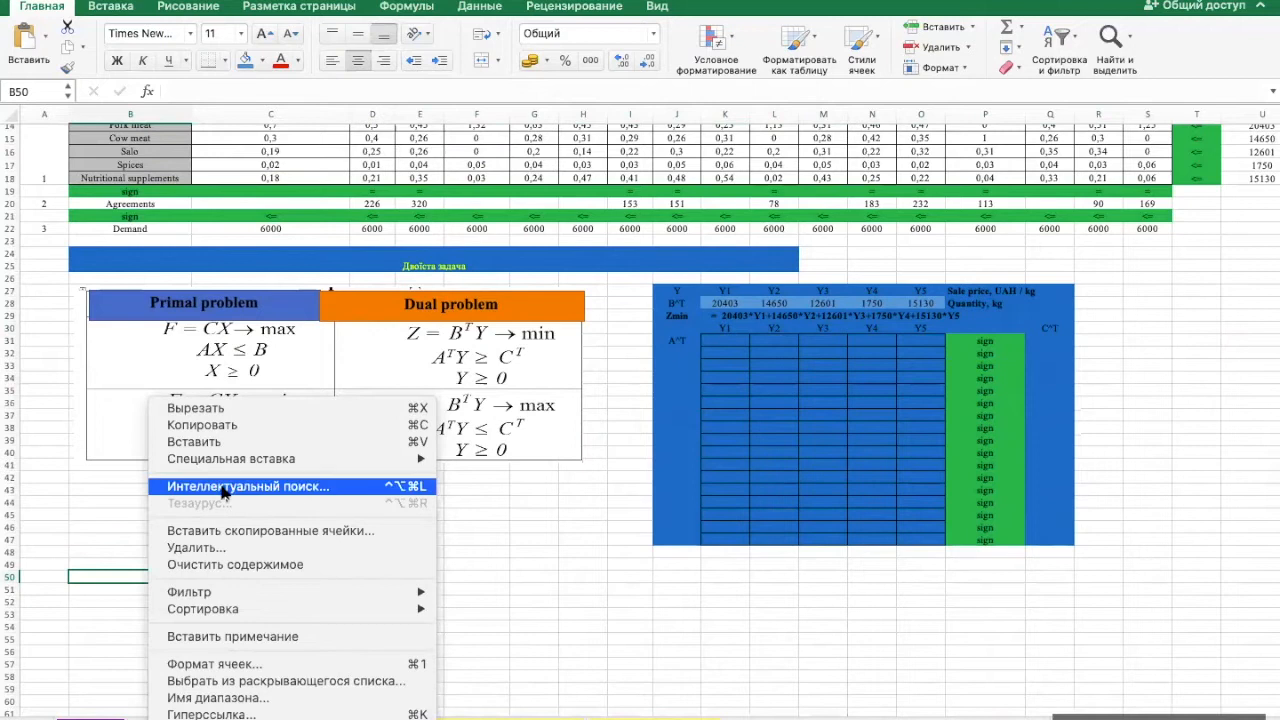
mouse_move(226, 460)
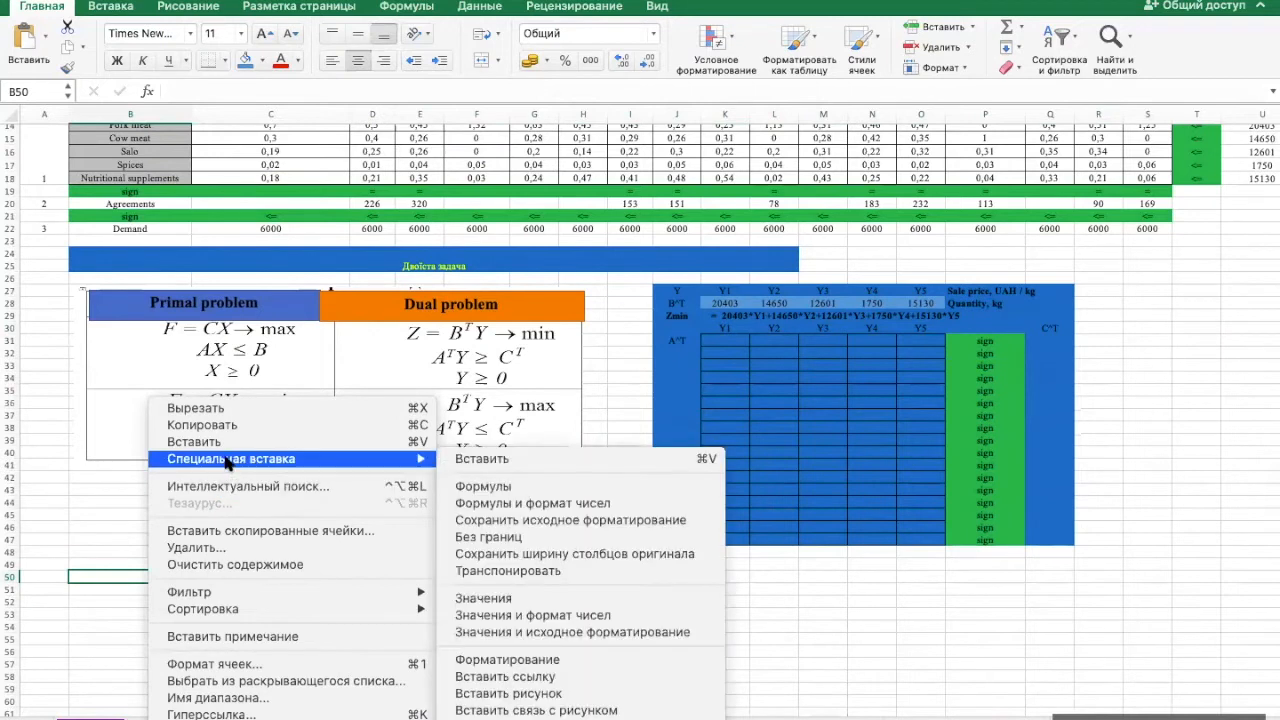
click(481, 598)
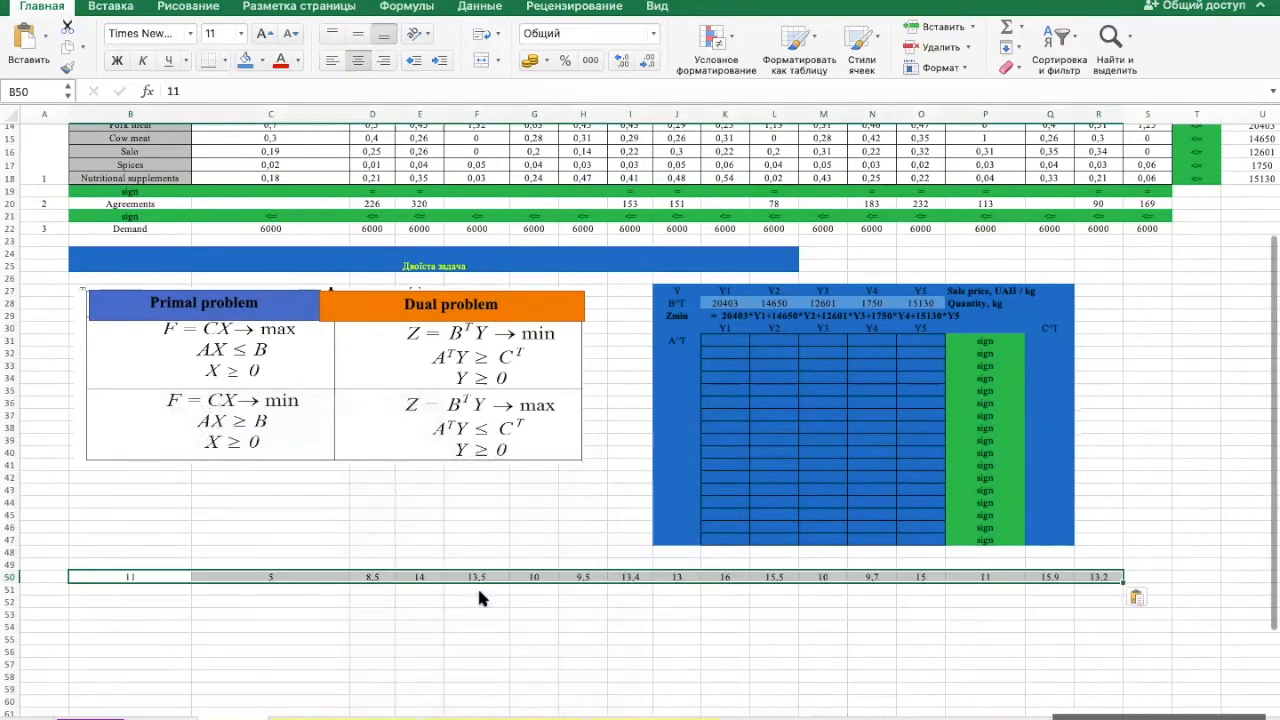
- Transpose the row 50 helper values into the blue-filled C^T column Q31:Q47 and clear the helper row
click(1047, 339)
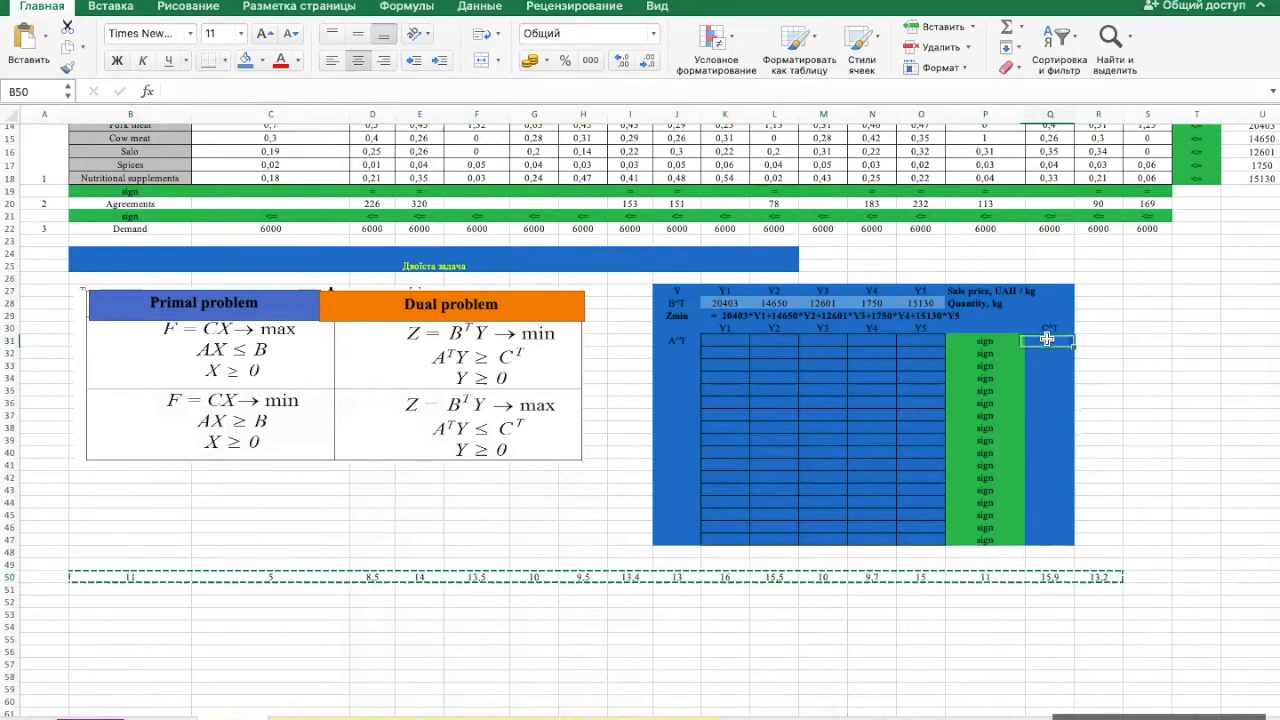
right_click(1047, 339)
mouse_move(930, 398)
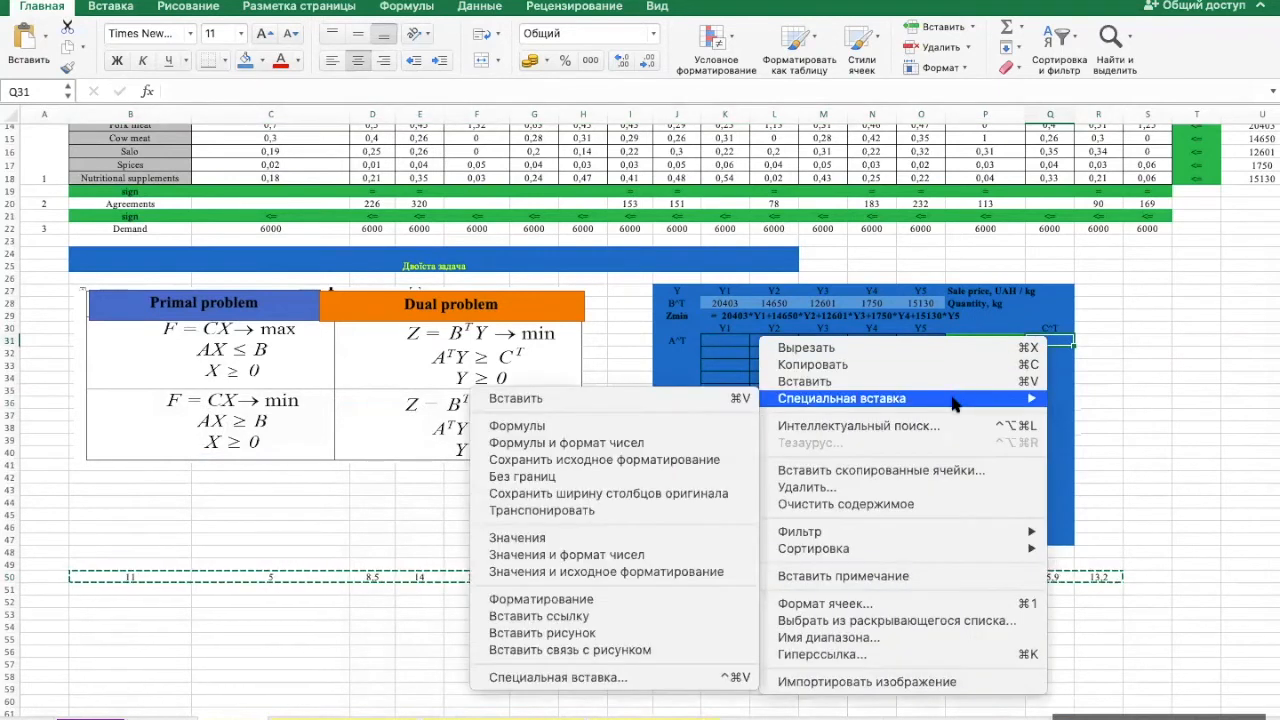
click(675, 513)
key(Escape)
- Replace the sign placeholders in P31:P47 with >= for every dual constraint
click(1006, 339)
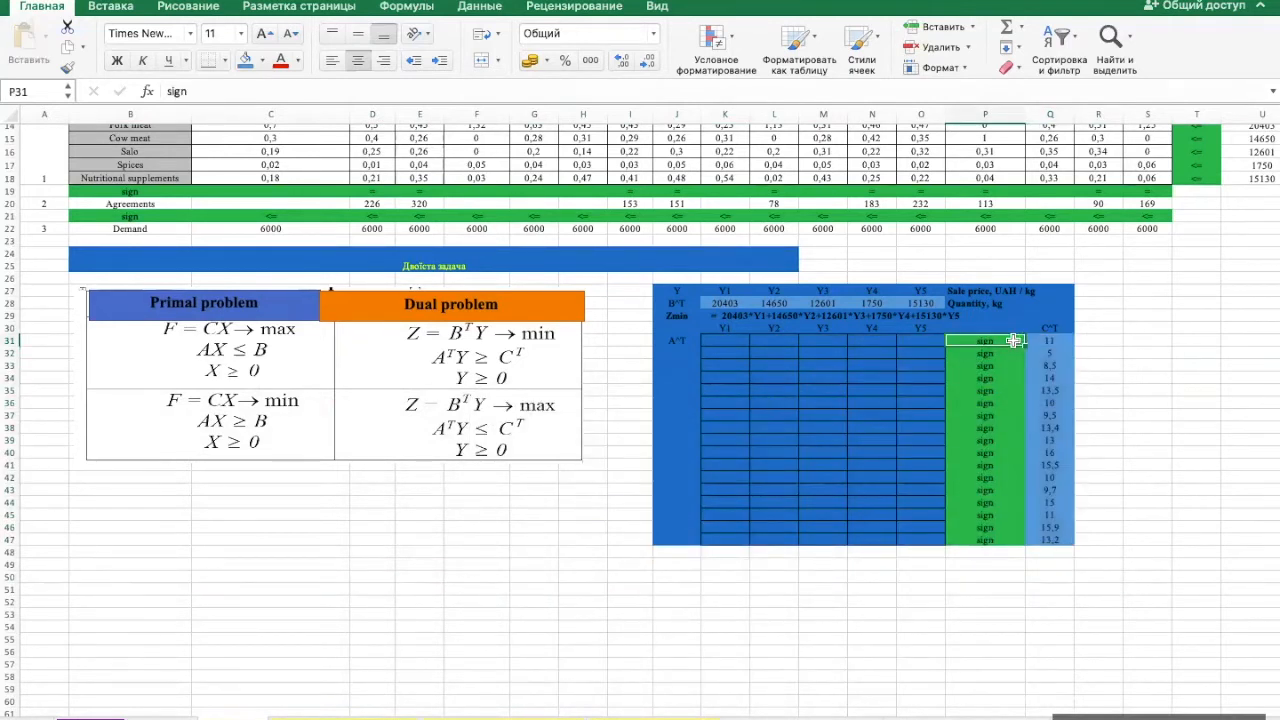
drag(1004, 339, 1003, 424)
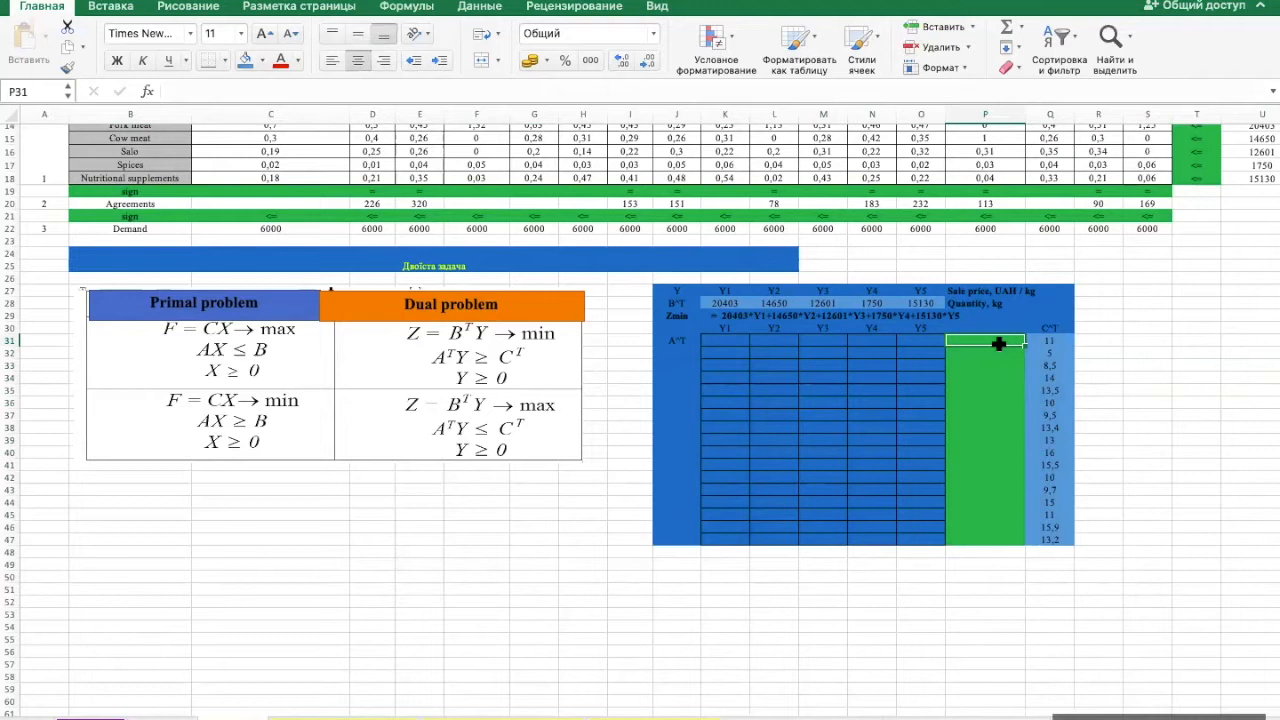
text(>=)
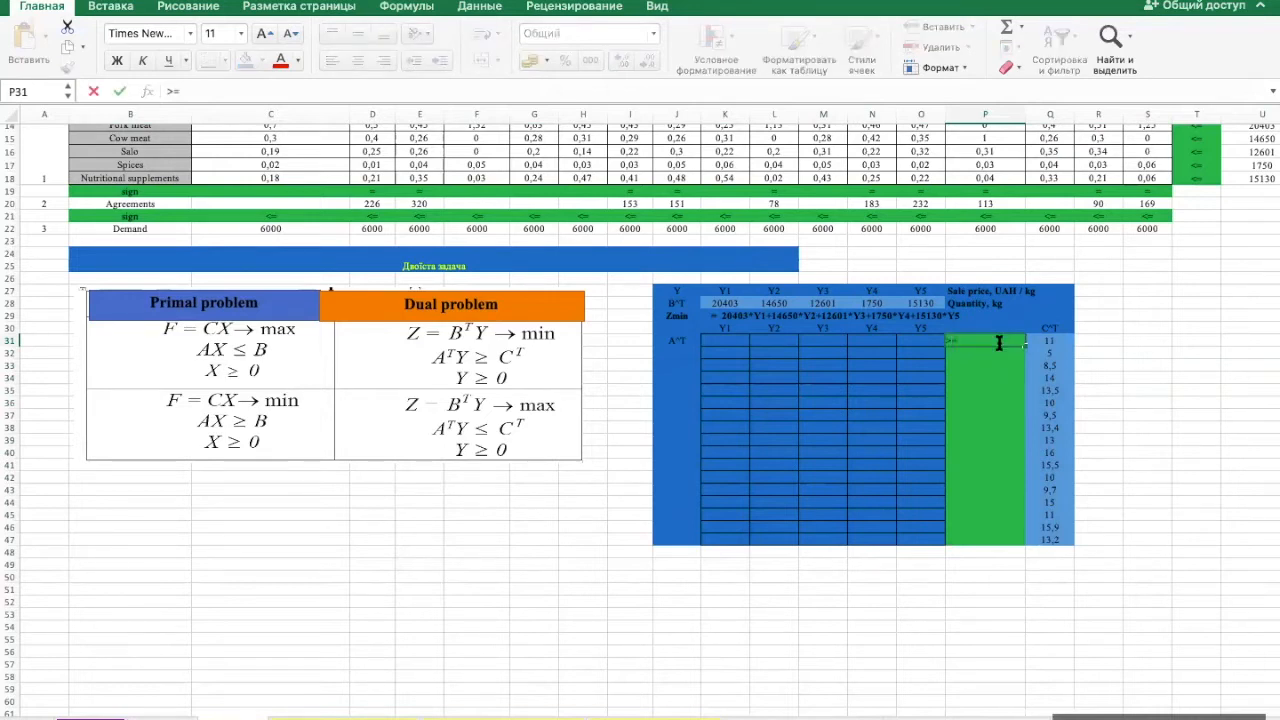
key(Return)
click(999, 341)
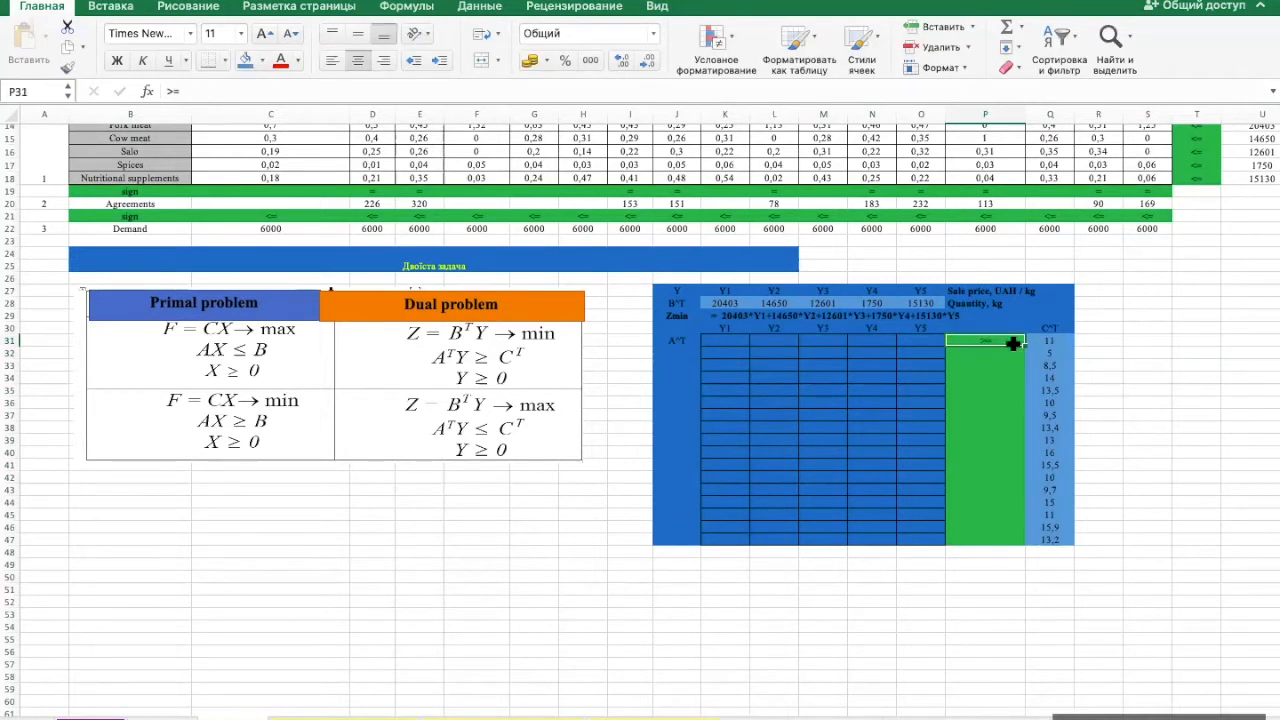
drag(1023, 346, 1011, 543)
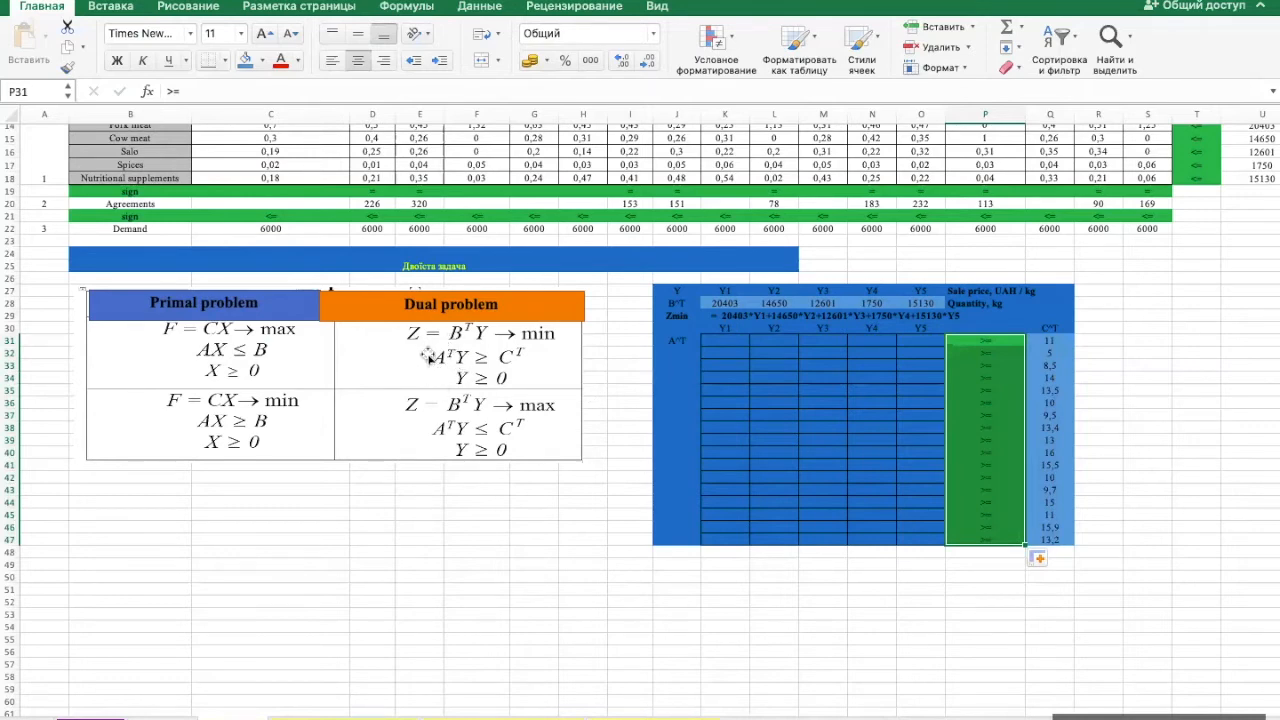
- Copy the constraint coefficients C14:S18, paste them transposed into the A^T block K31:O47, and fill the block with blue
scroll(435, 357, up, 5)
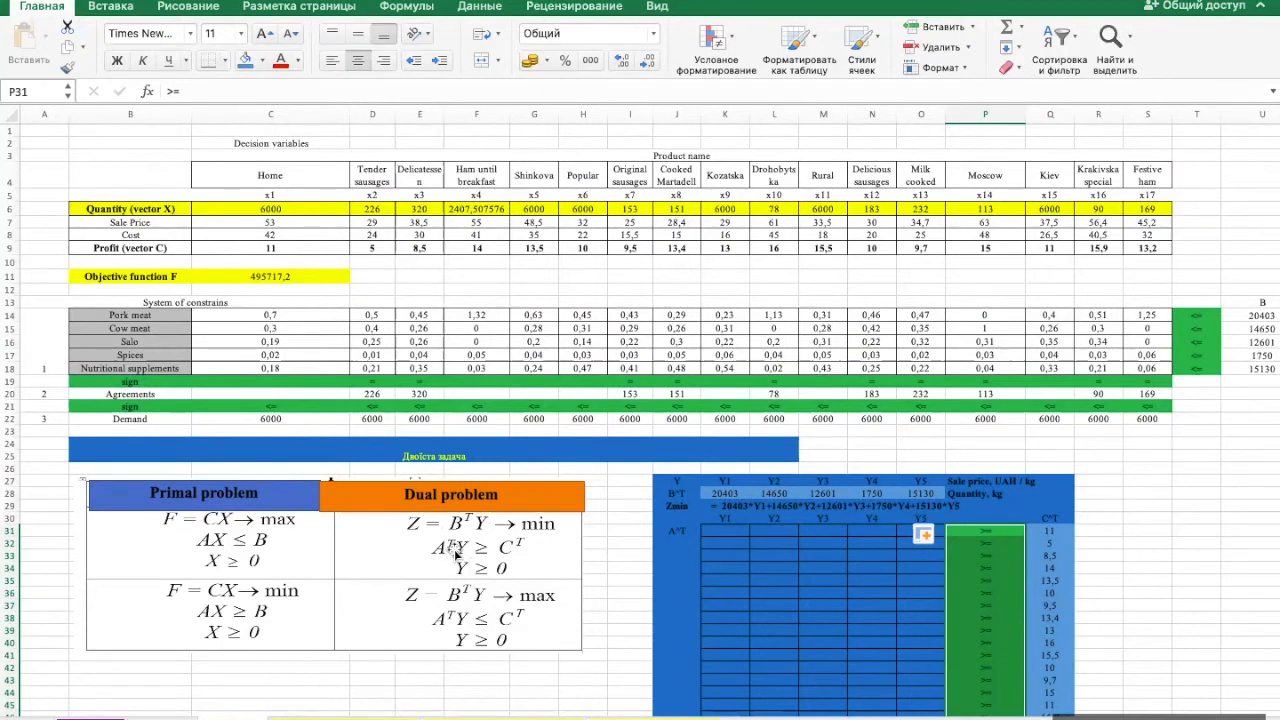
click(303, 314)
drag(303, 314, 419, 363)
key(shift+Right)
key(shift+Right)
key(shift+Right)
key(shift+Right)
key(shift+Right)
key(shift+Right)
key(shift+Right)
key(shift+Right)
key(shift+Right)
key(shift+Right)
key(shift+Right)
key(shift+Right)
key(shift+Right)
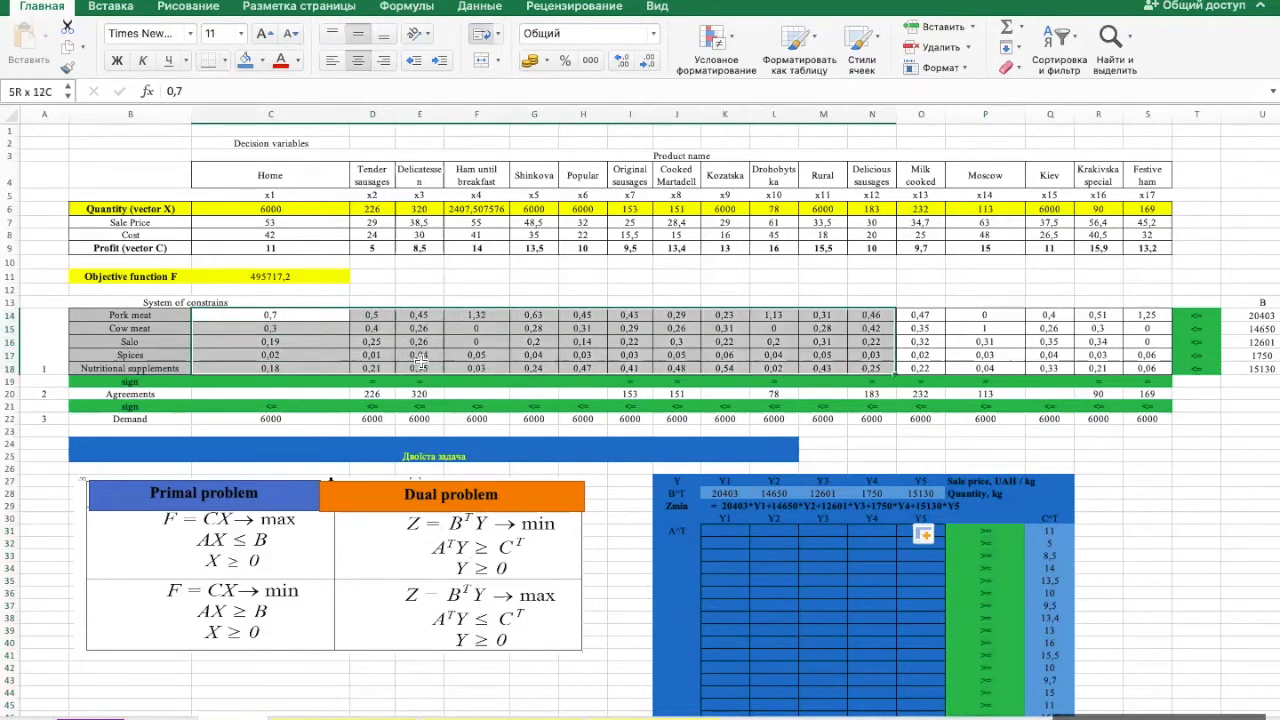
key(super+c)
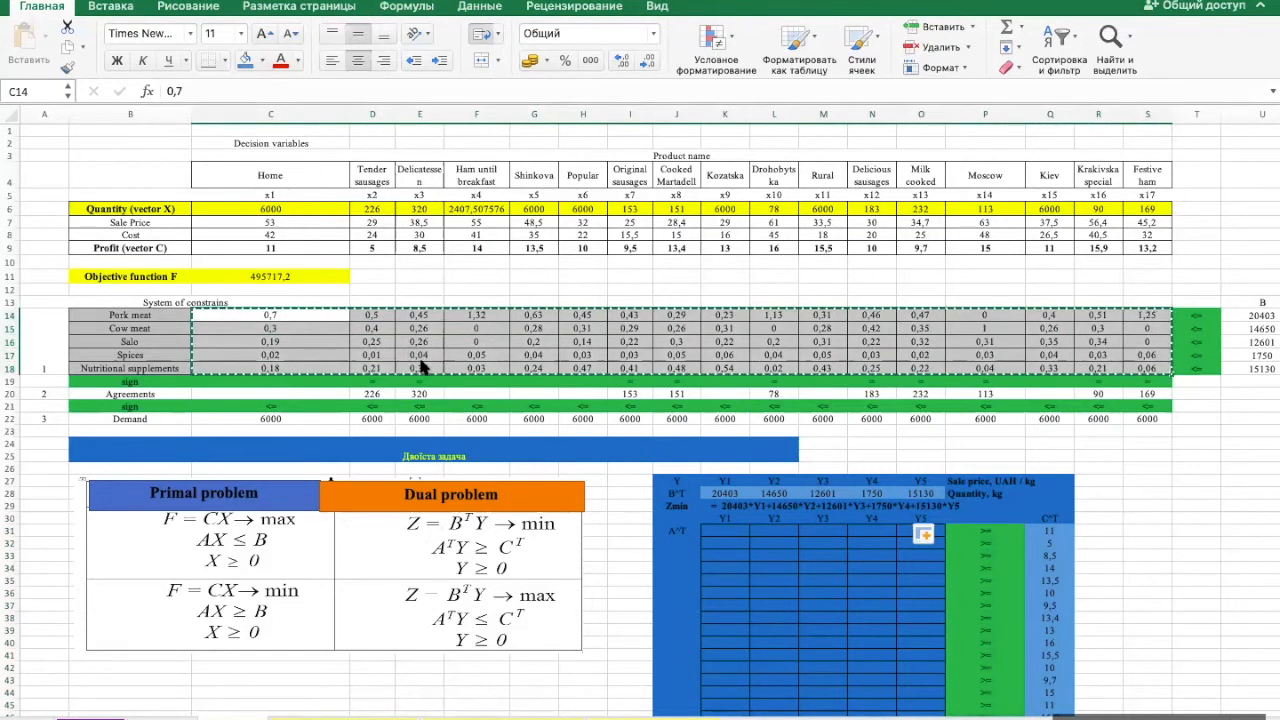
click(725, 531)
key(super+v)
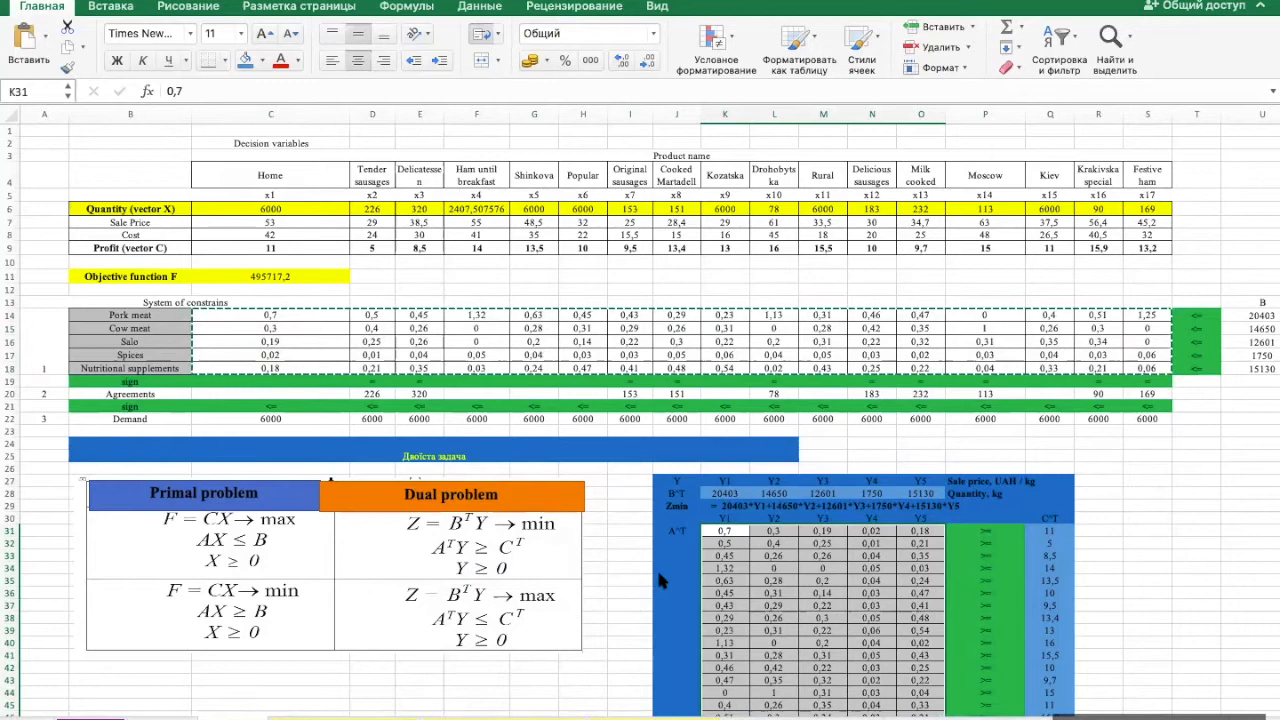
click(245, 62)
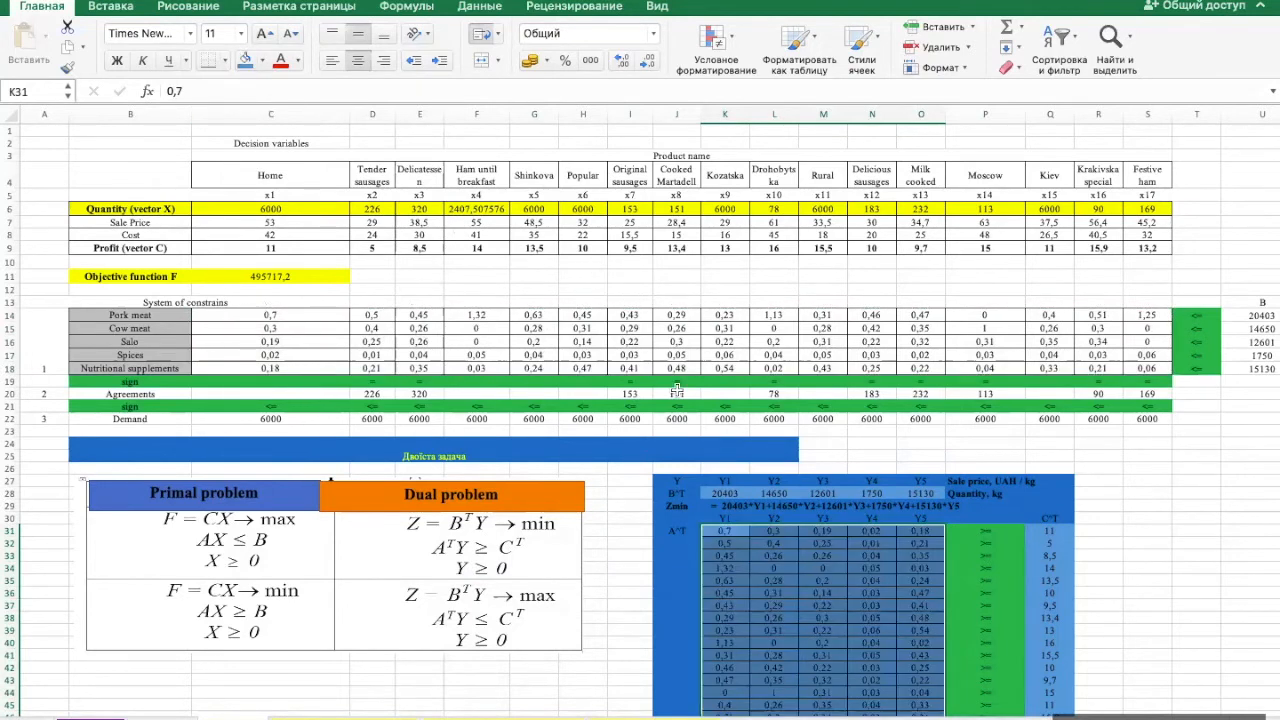
- Write the general constraint pattern a11*y1+a21*y2+.... in cell K48 below the A^T matrix
scroll(706, 440, down, 4)
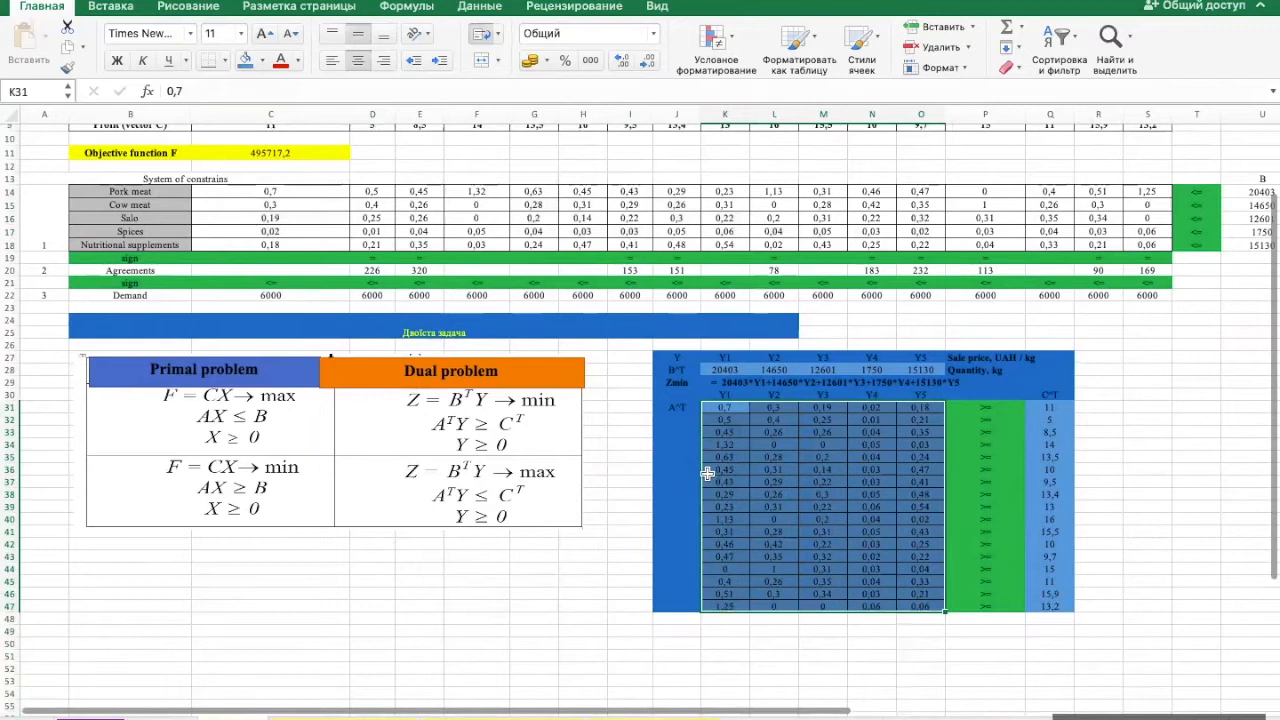
click(729, 620)
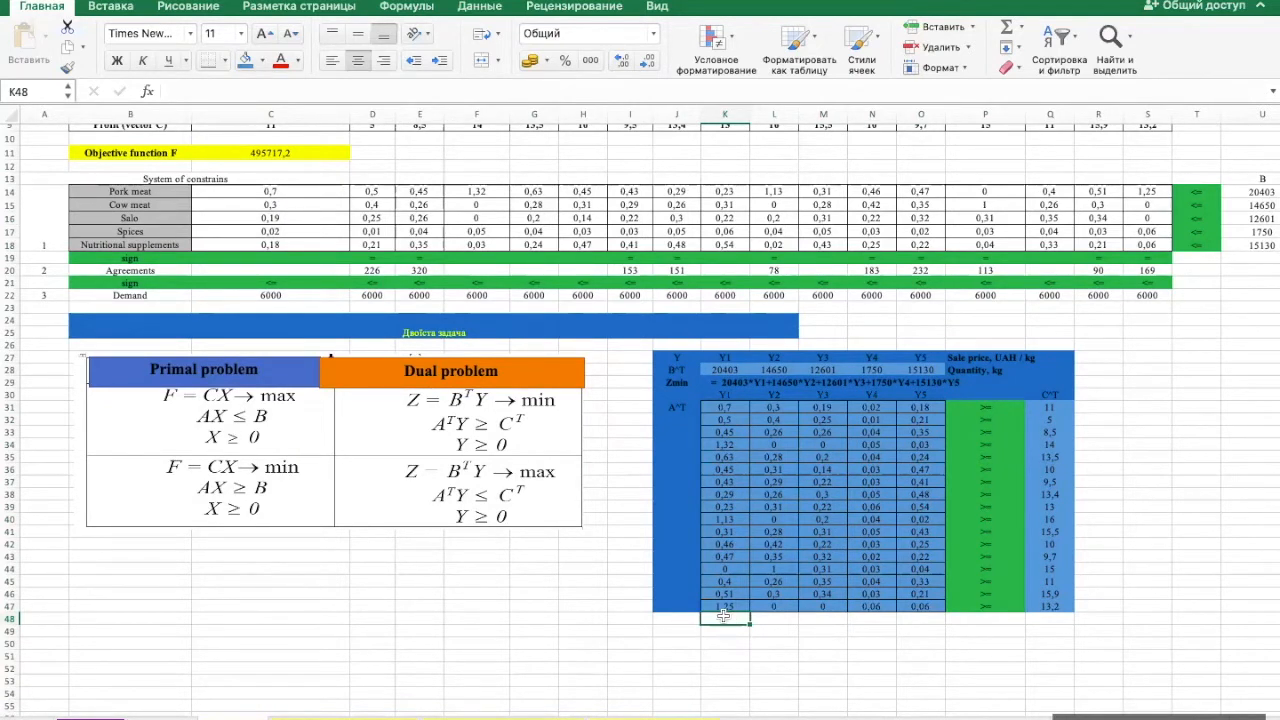
text(a)
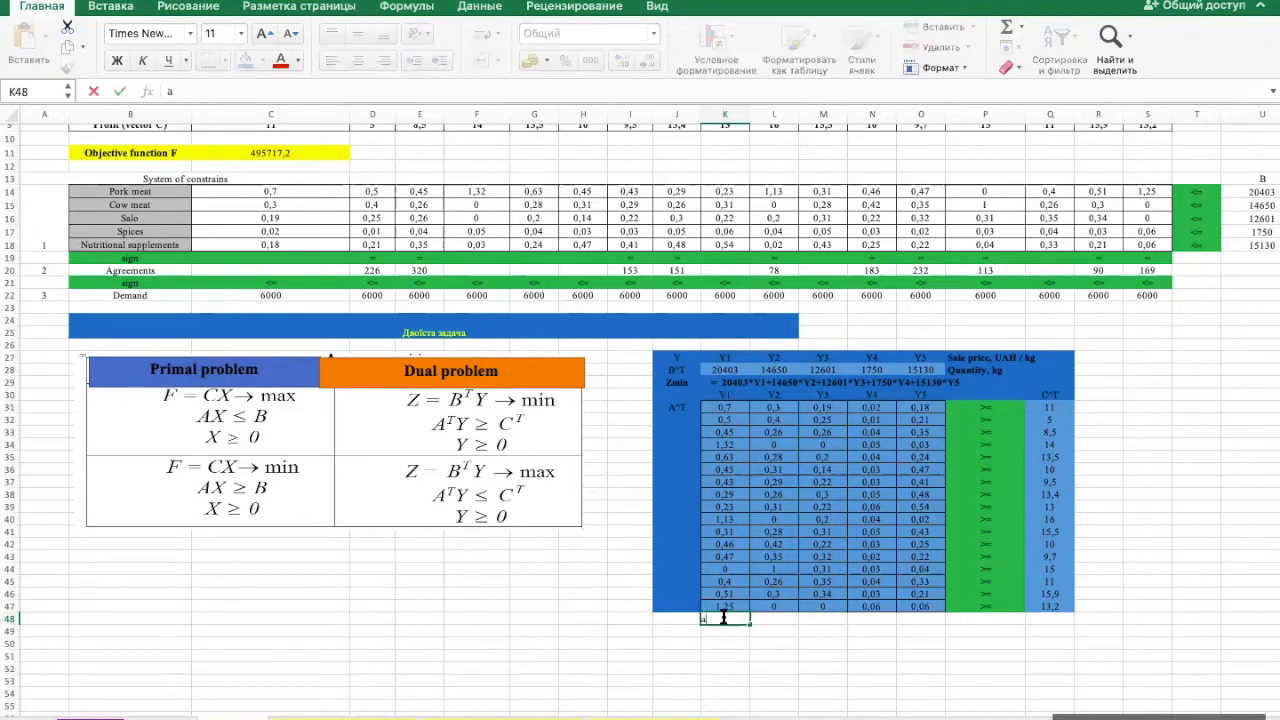
text(11*y1+a21)
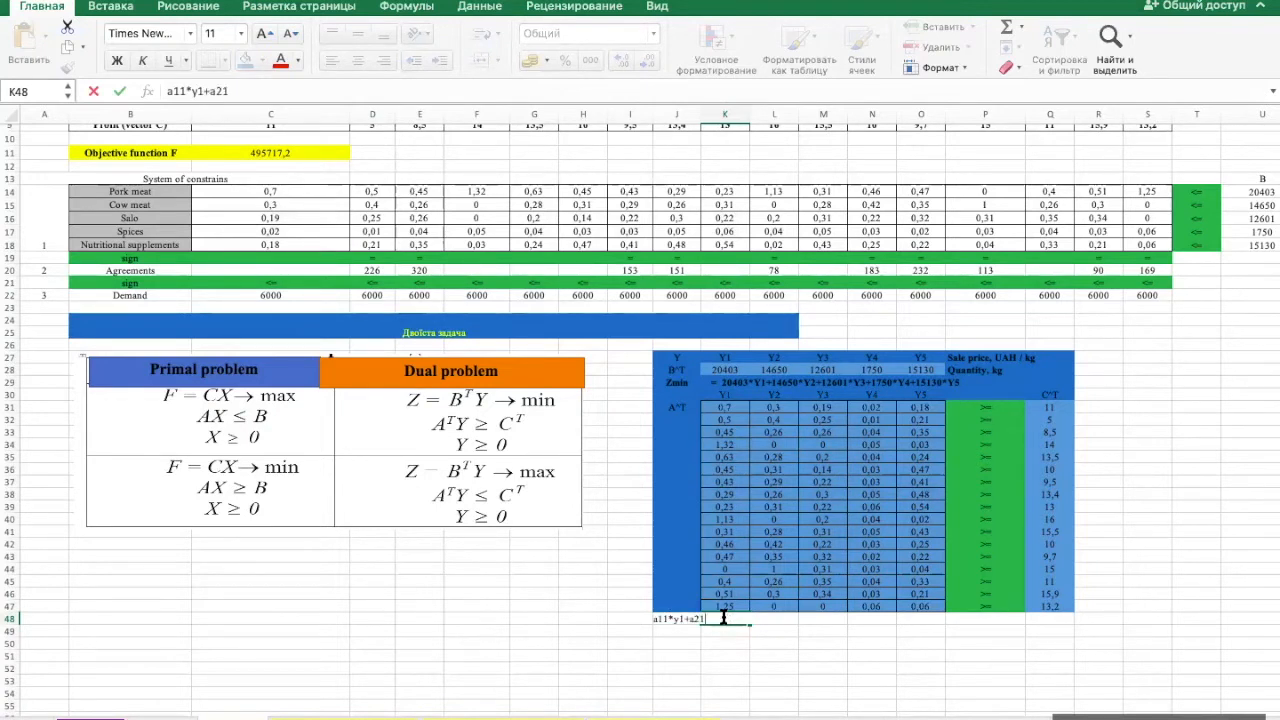
text(*y2)
text(+////)
key(BackSpace)
key(BackSpace)
key(BackSpace)
key(Return)
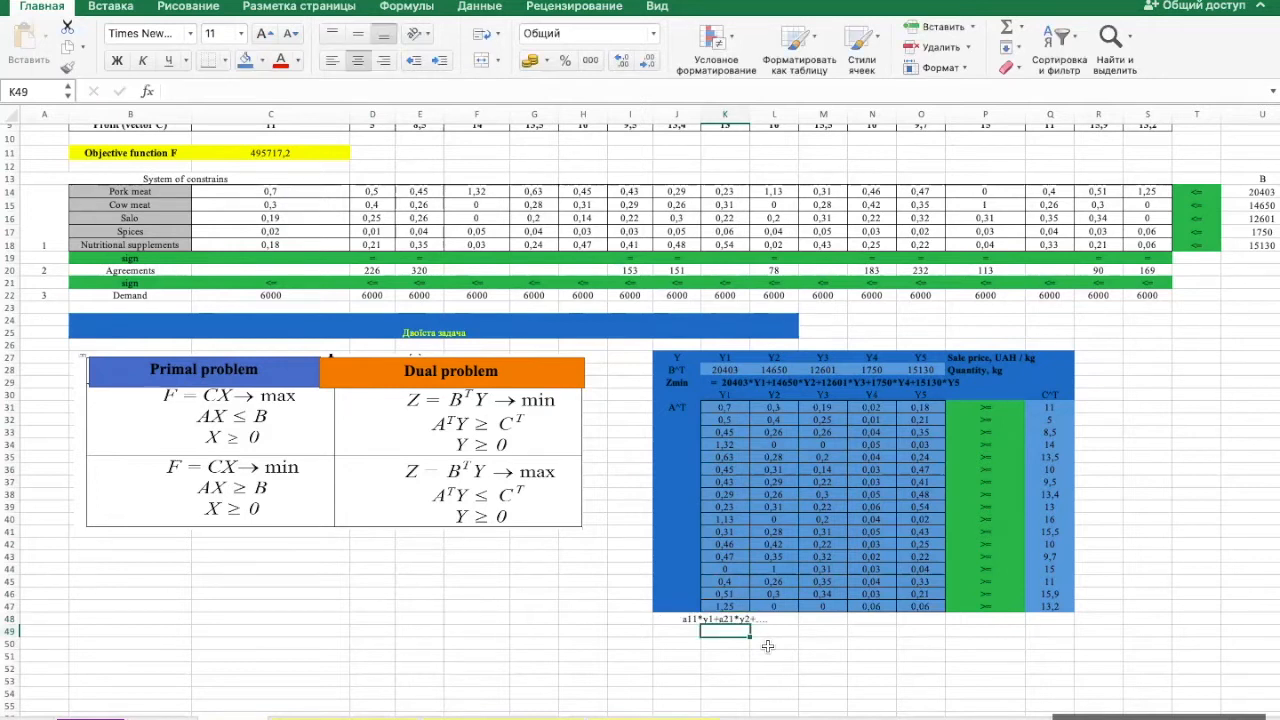
- Write out the first dual constraint as 0,7y1+0,3y2+0,19y3+0,02y4+0,18y5>=11 in cell K49
text(0,)
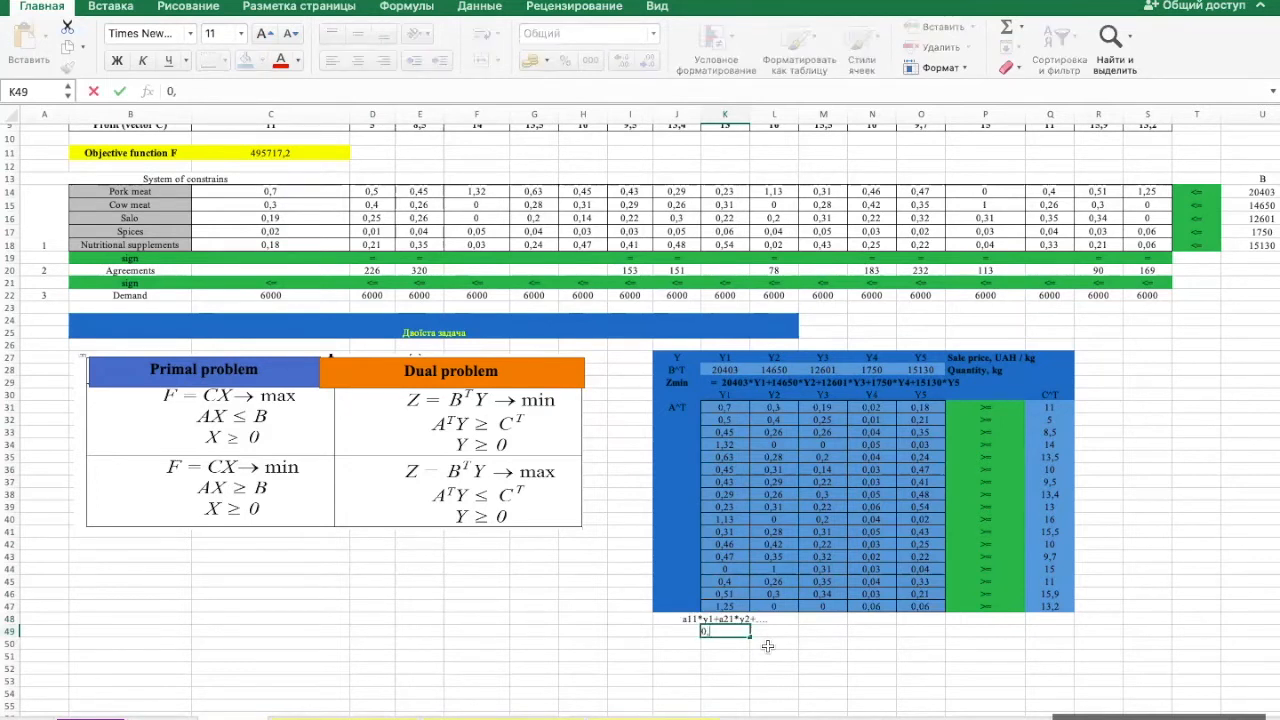
text(7y1+0,3y2)
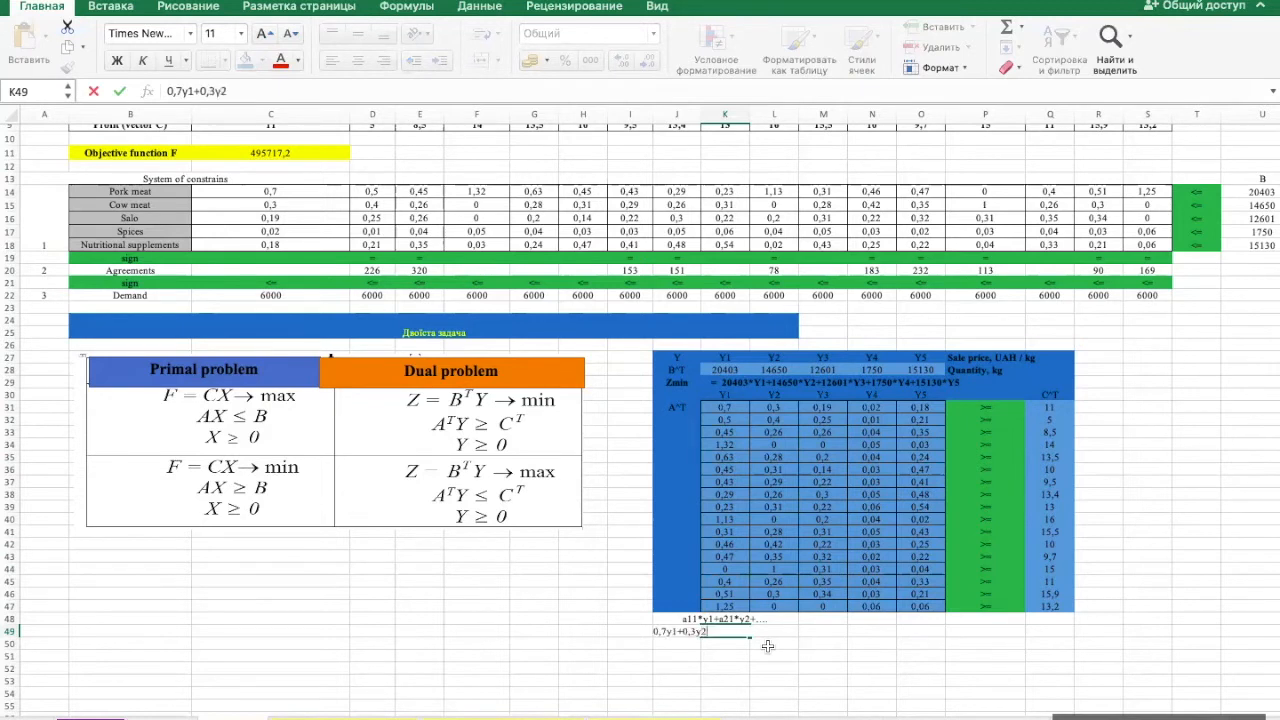
text(+0,19y3+0,0)
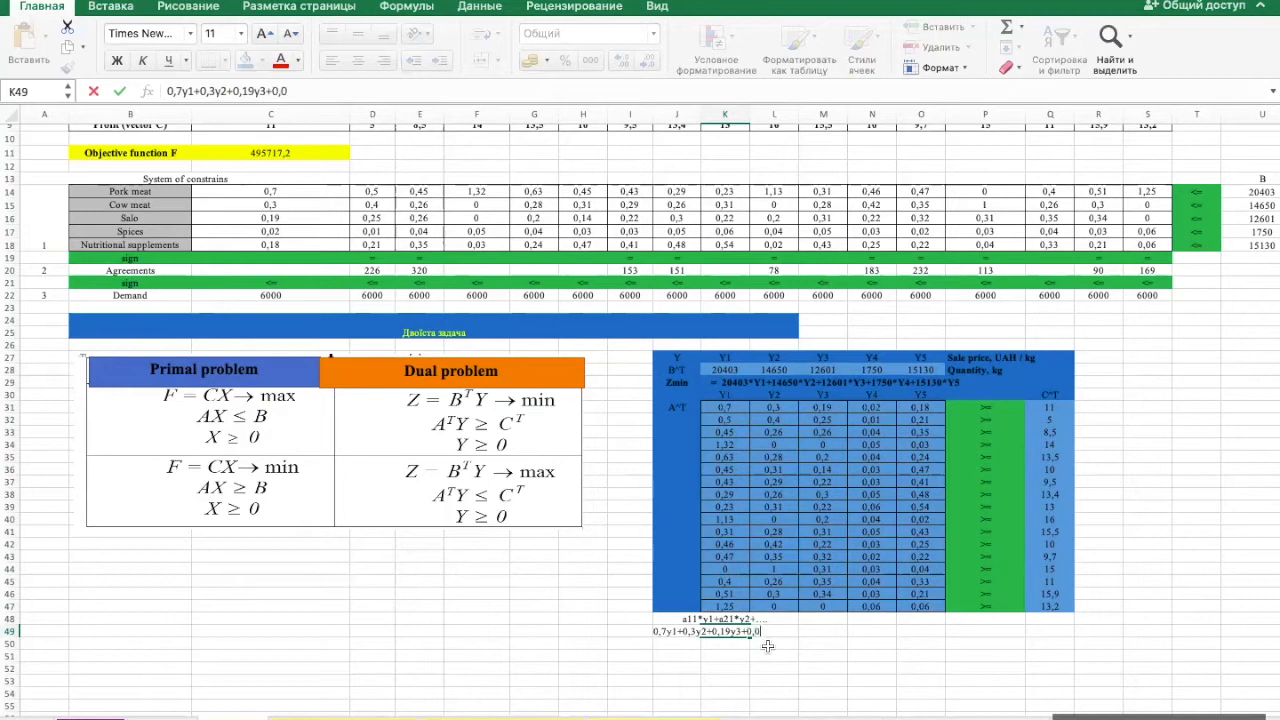
text(2y4+0,18y)
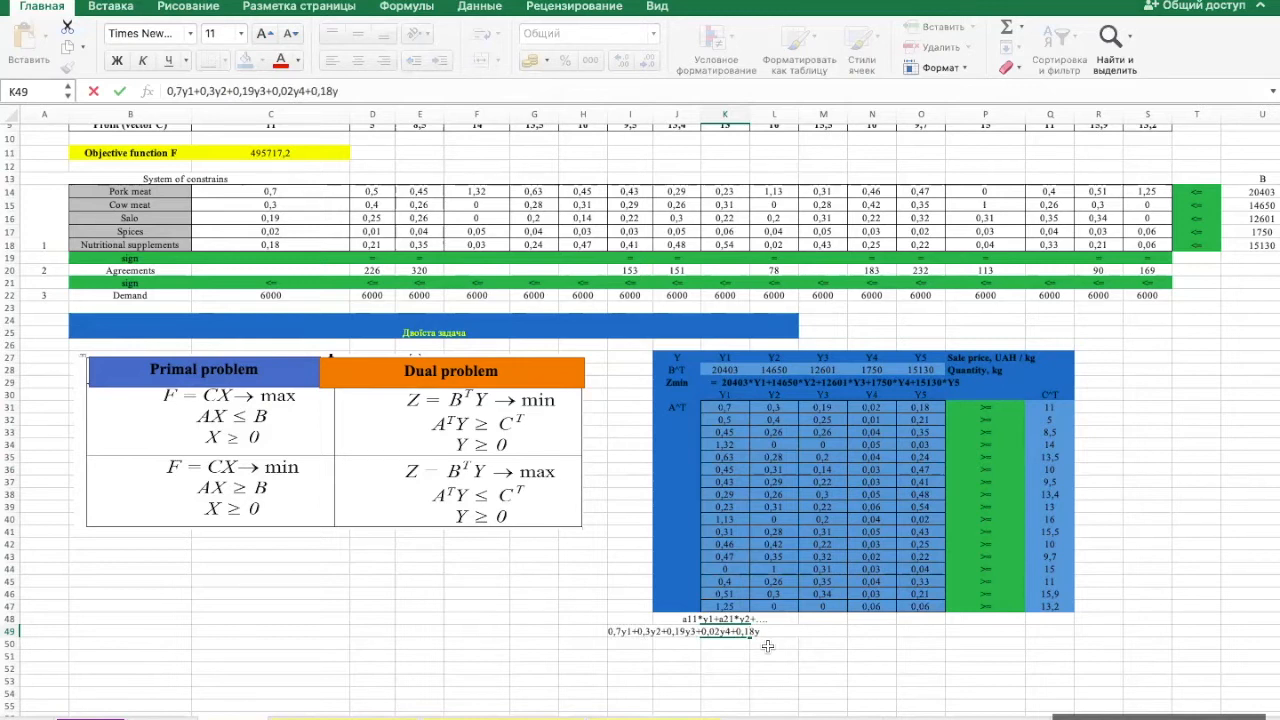
text(5>=11)
key(Return)
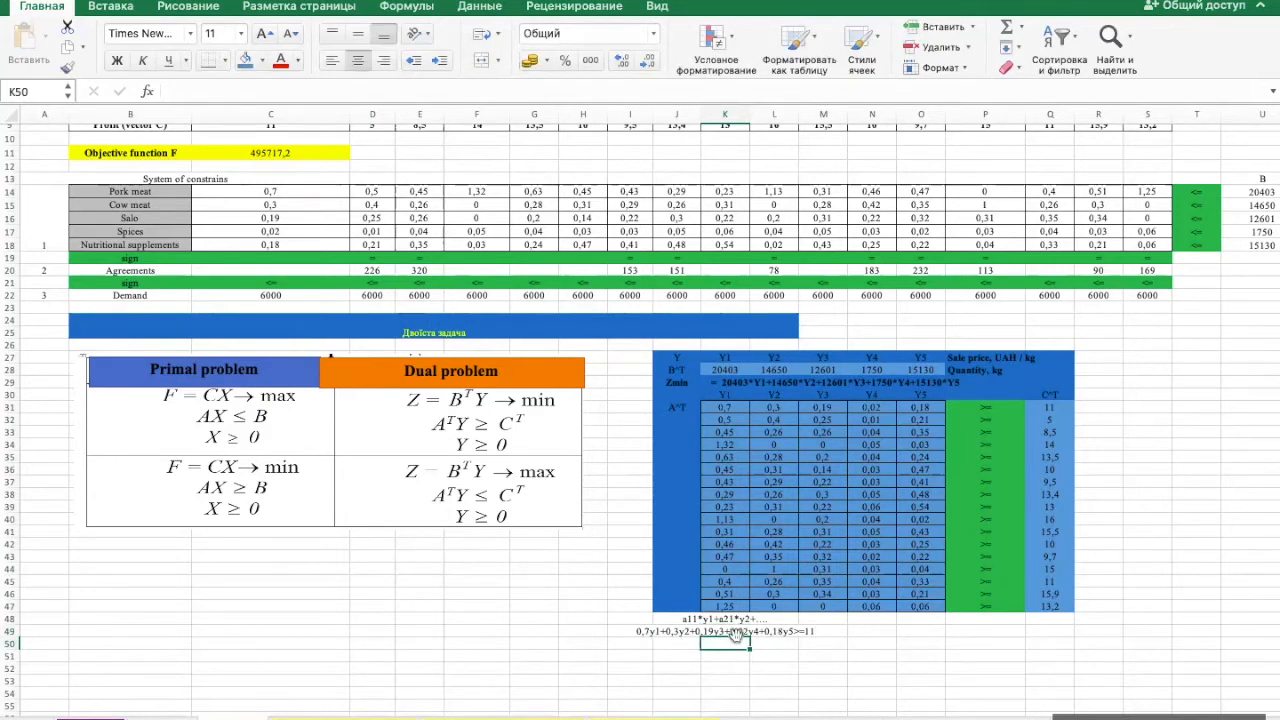
- Merge and centre the first dual constraint across cells K49:O49
click(735, 632)
key(shift+Right)
key(shift+Right)
key(shift+Right)
key(shift+Right)
key(shift+Right)
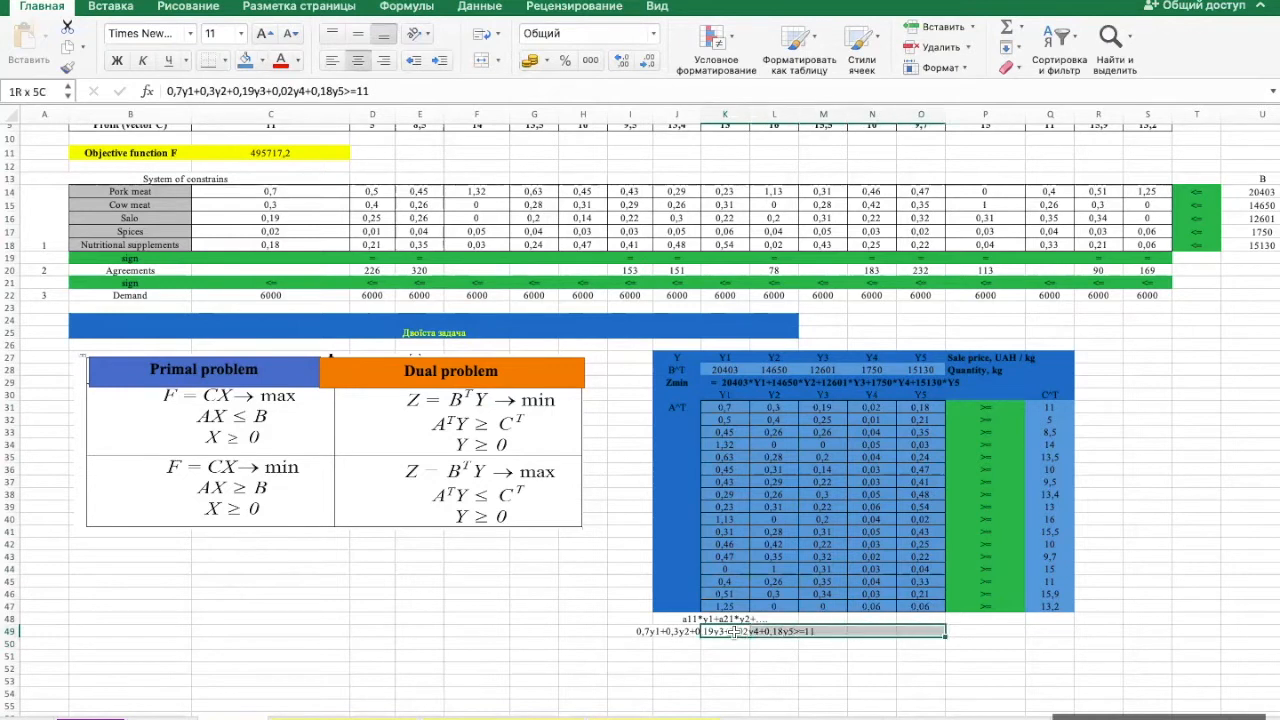
key(shift+Left)
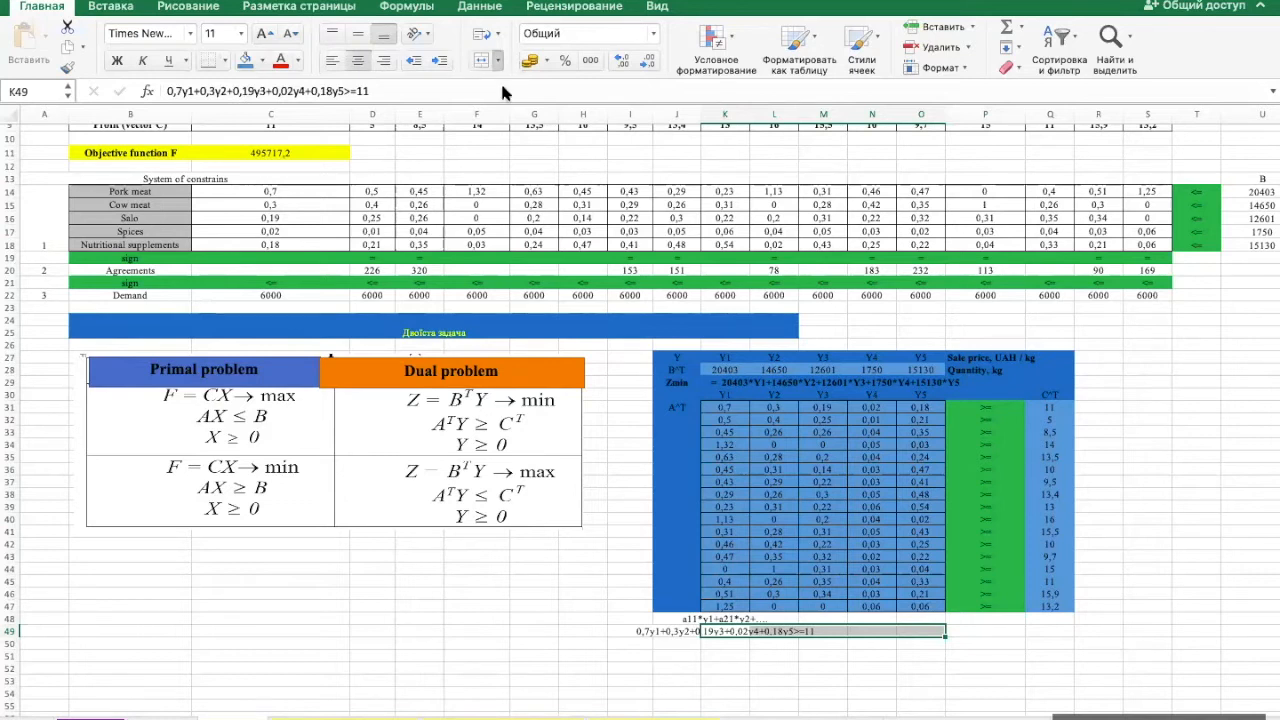
click(482, 60)
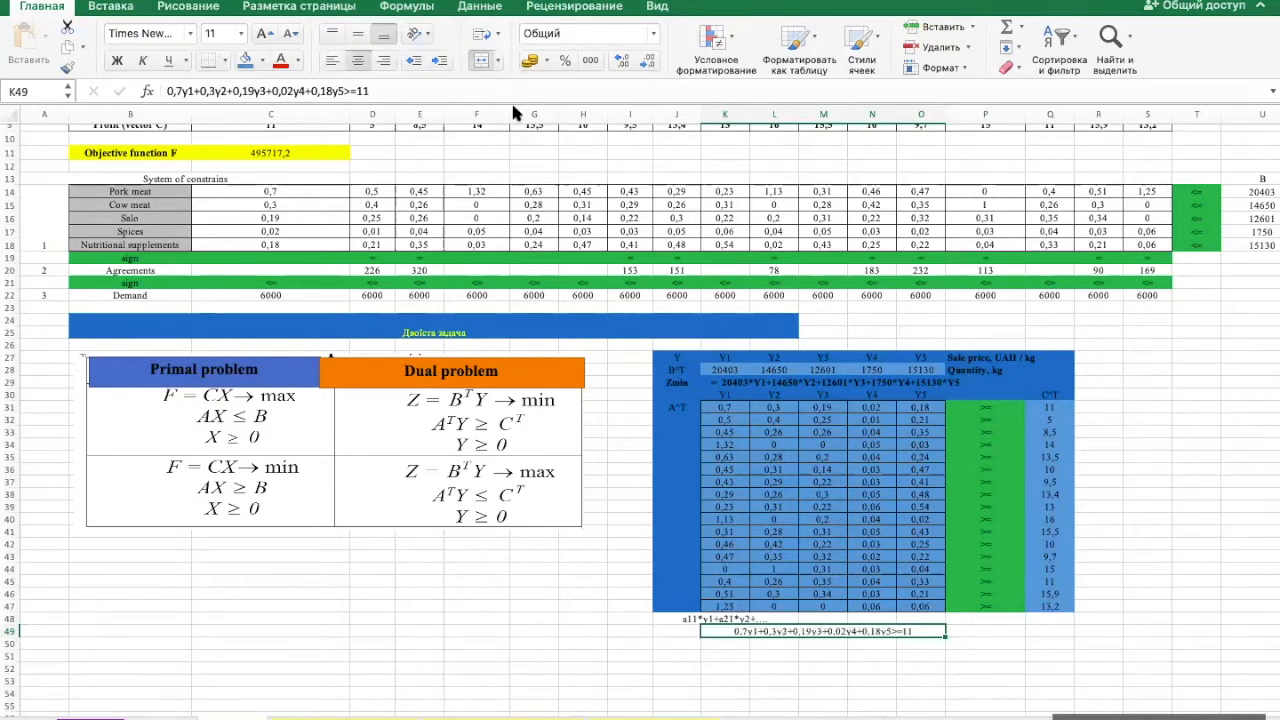
click(745, 645)
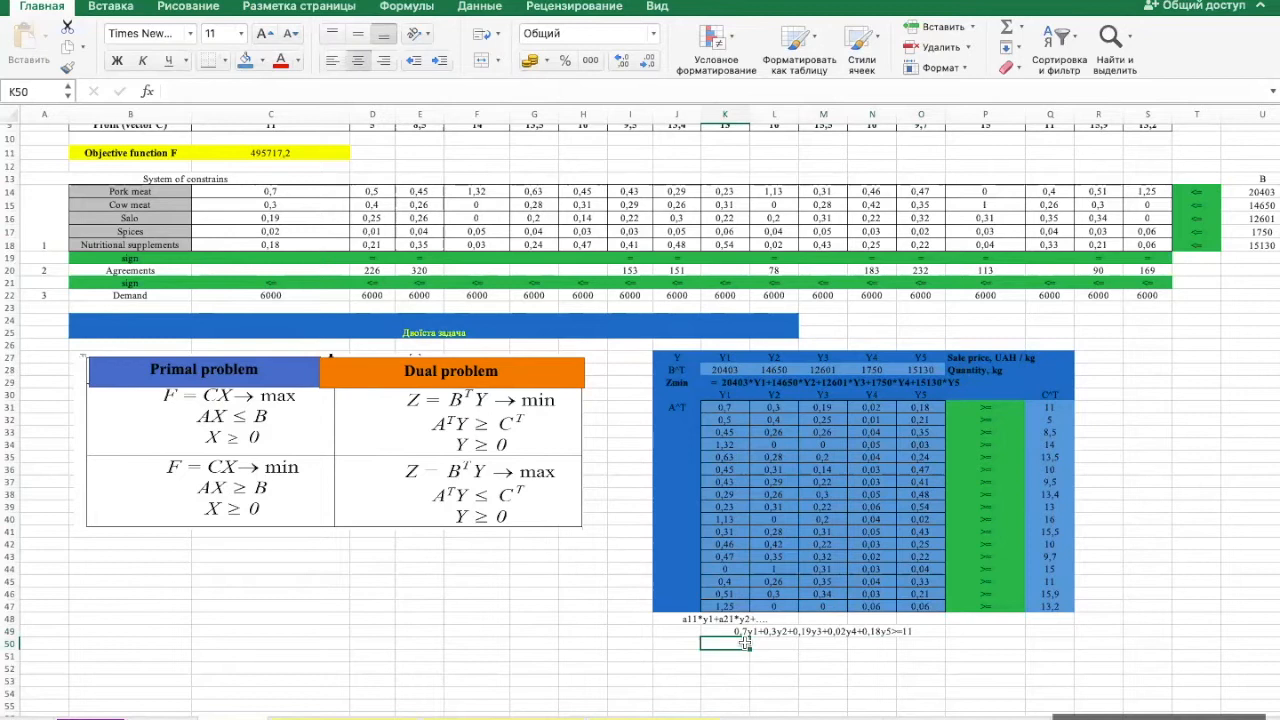
key(Up)
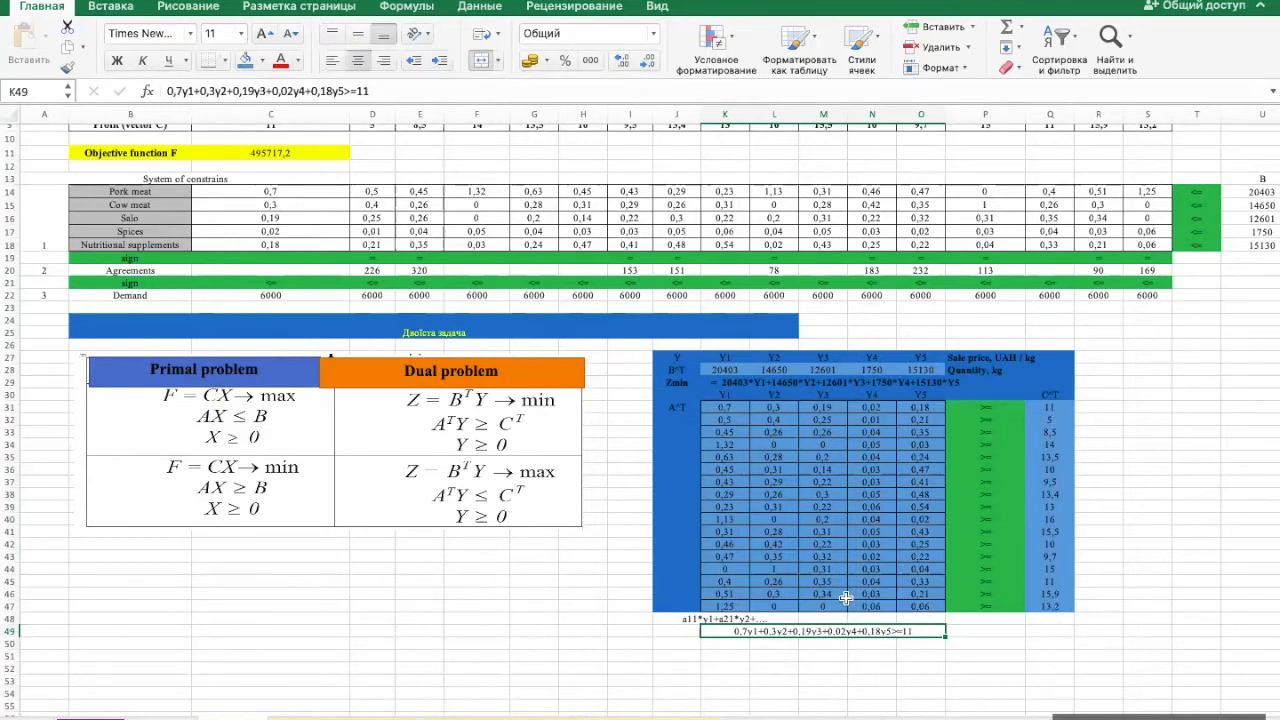
click(774, 655)
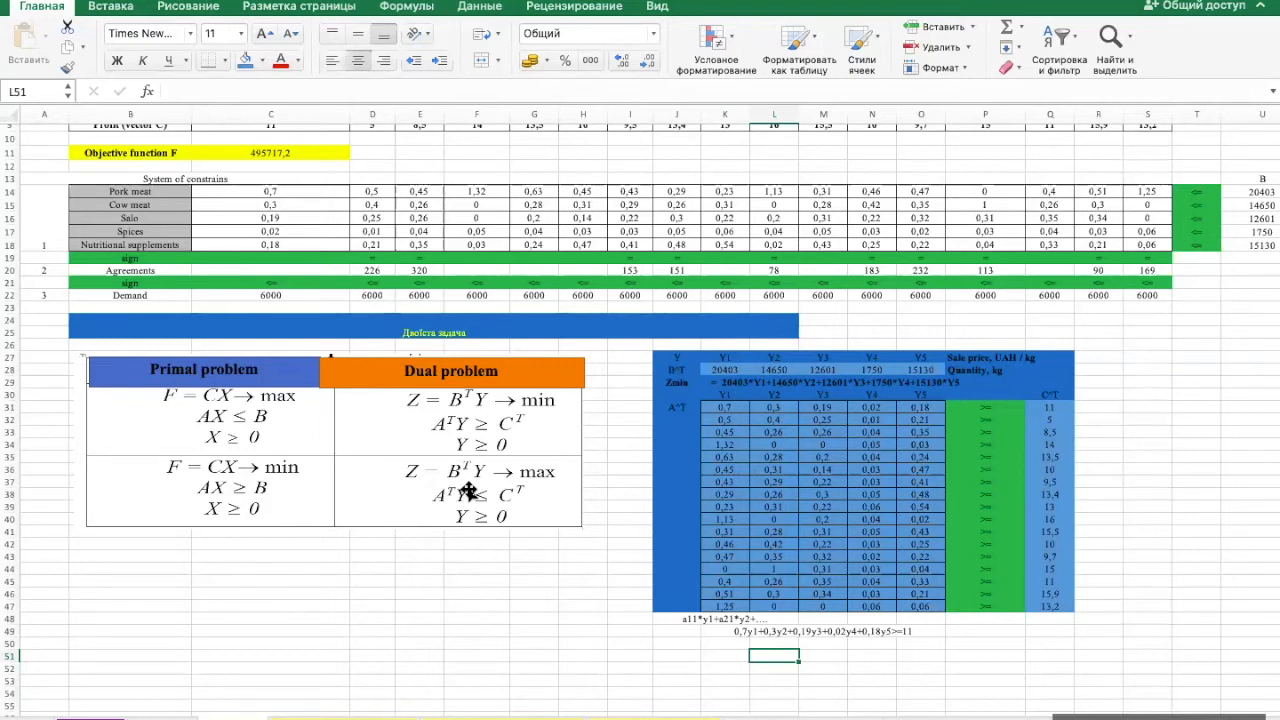
- Write the primal objective function as Fmax=11x1+5x2+8,5x3...... in cell B43 below the problem comparison table
click(118, 557)
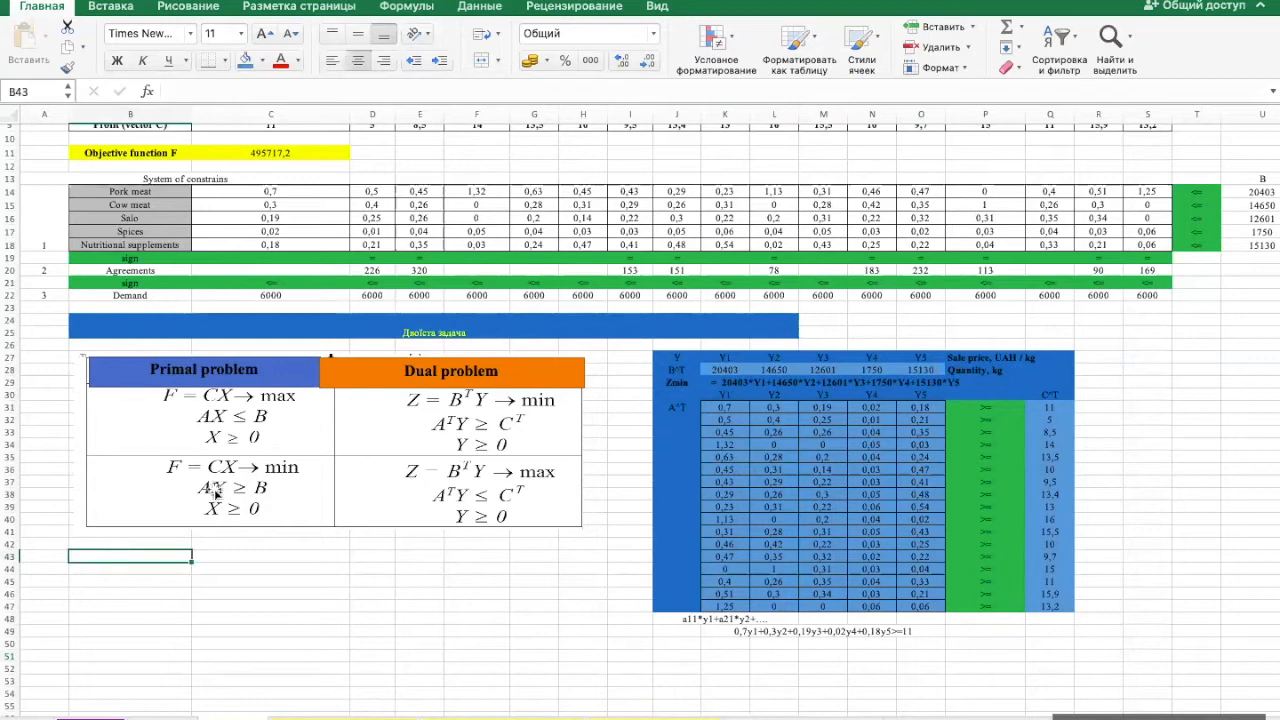
scroll(332, 260, up, 3)
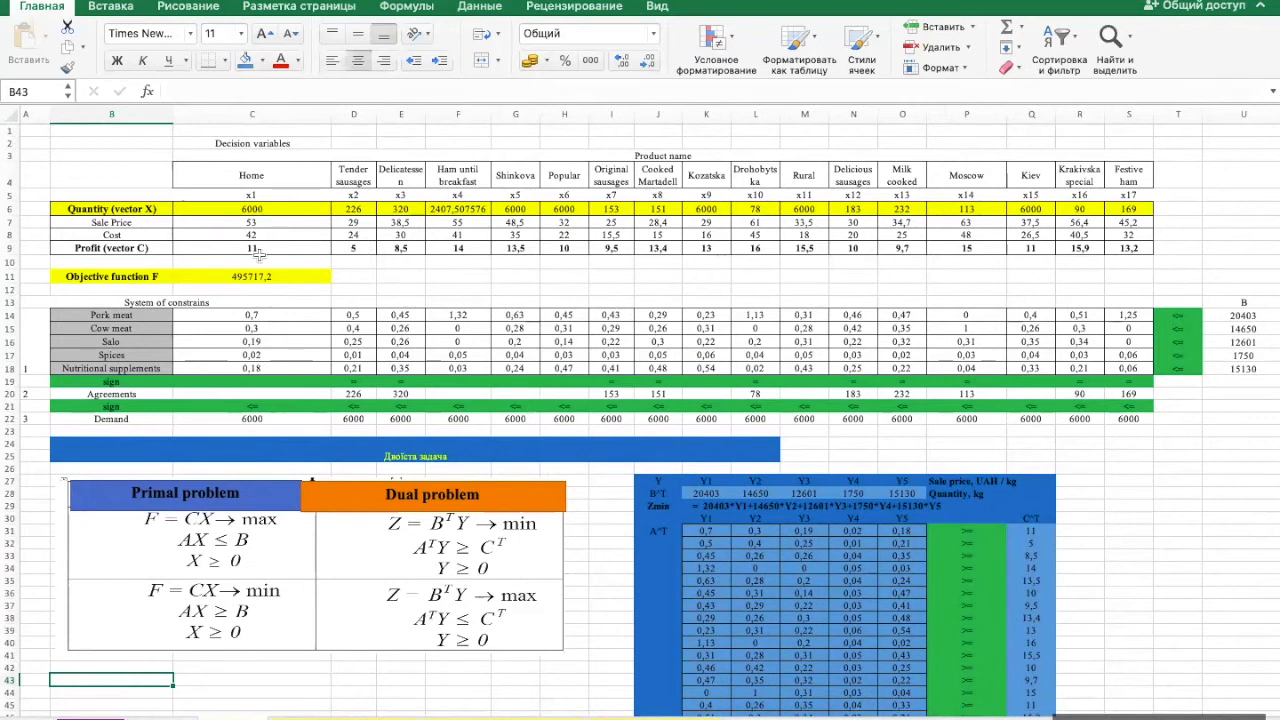
text(F=)
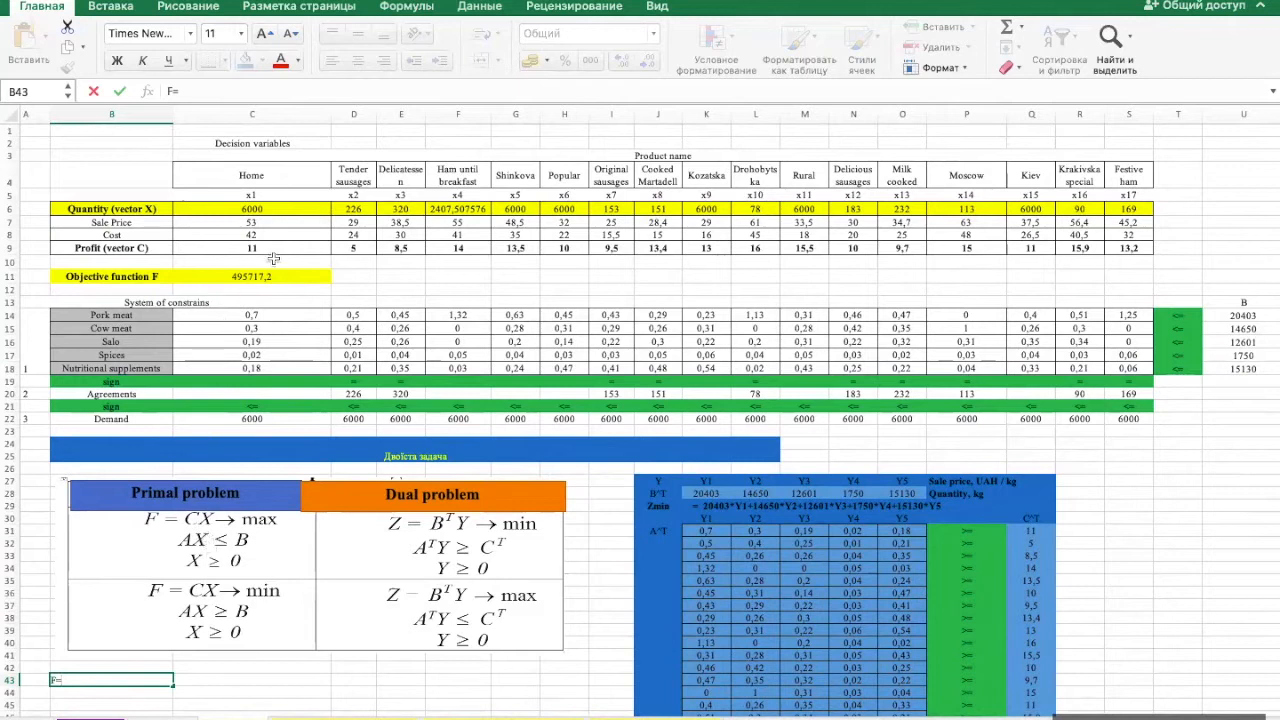
key(BackSpace)
text(max=)
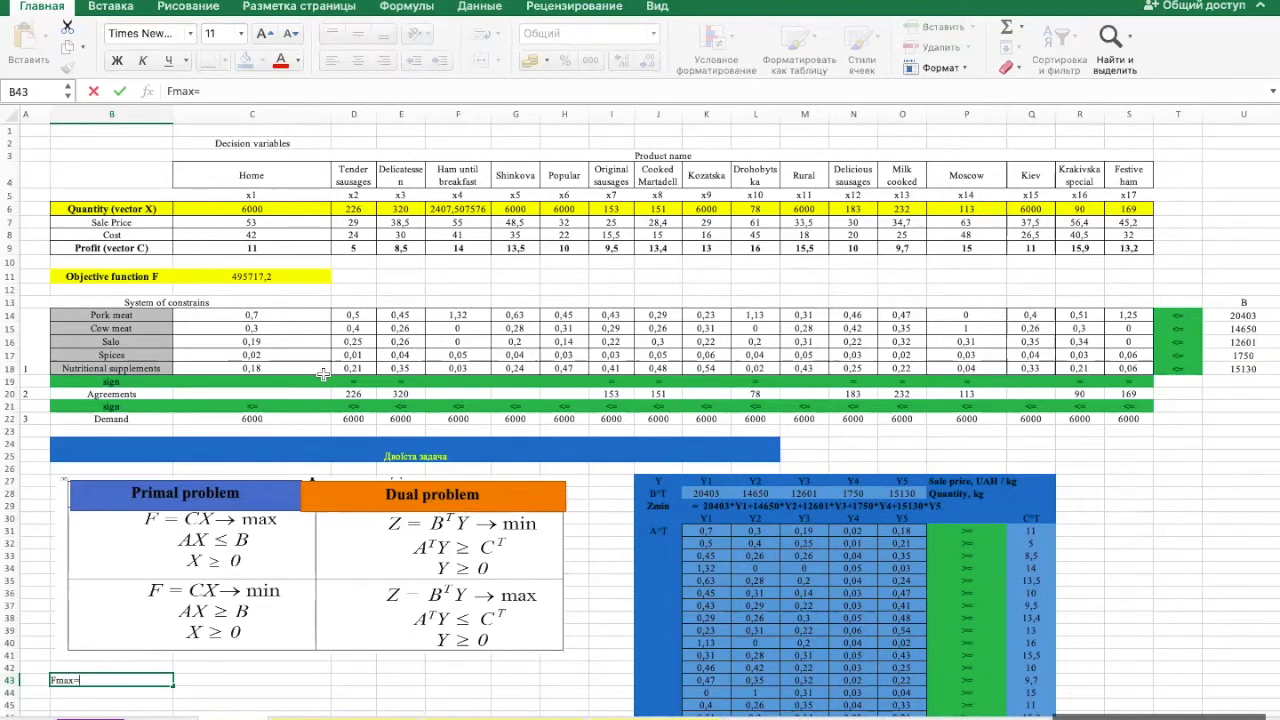
text(11x1+5x2+8,5x3)
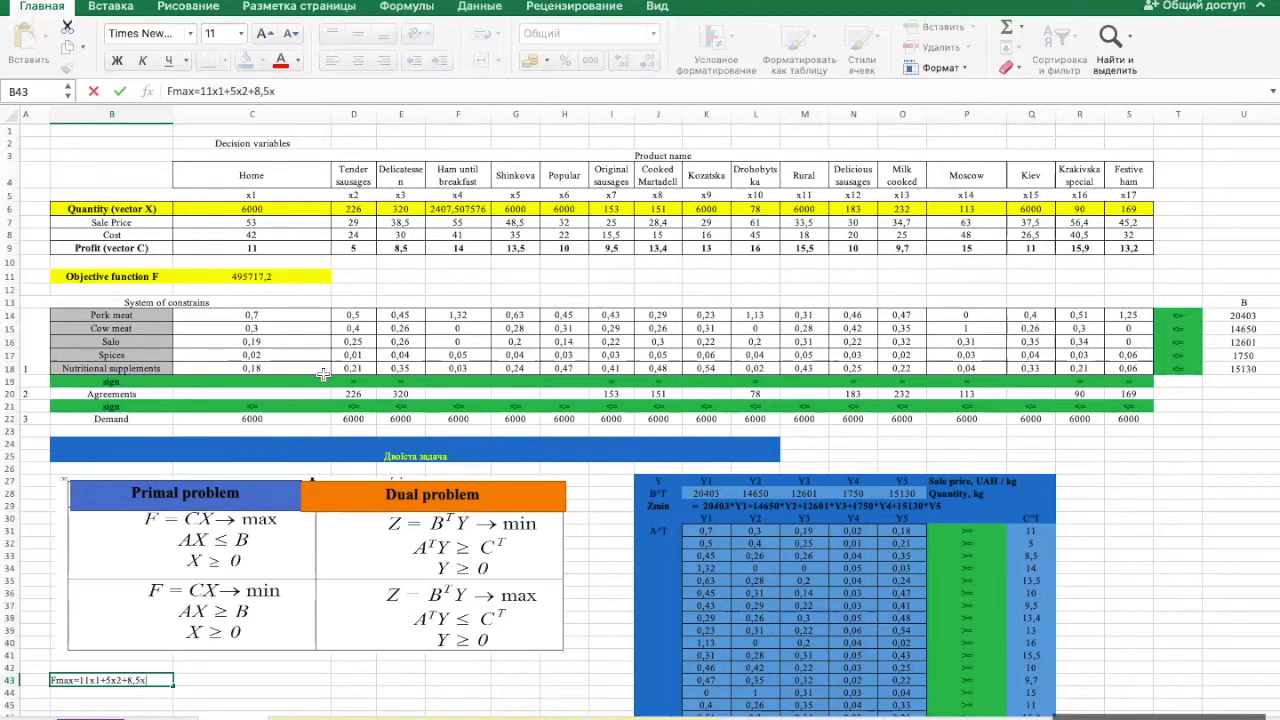
key(Return)
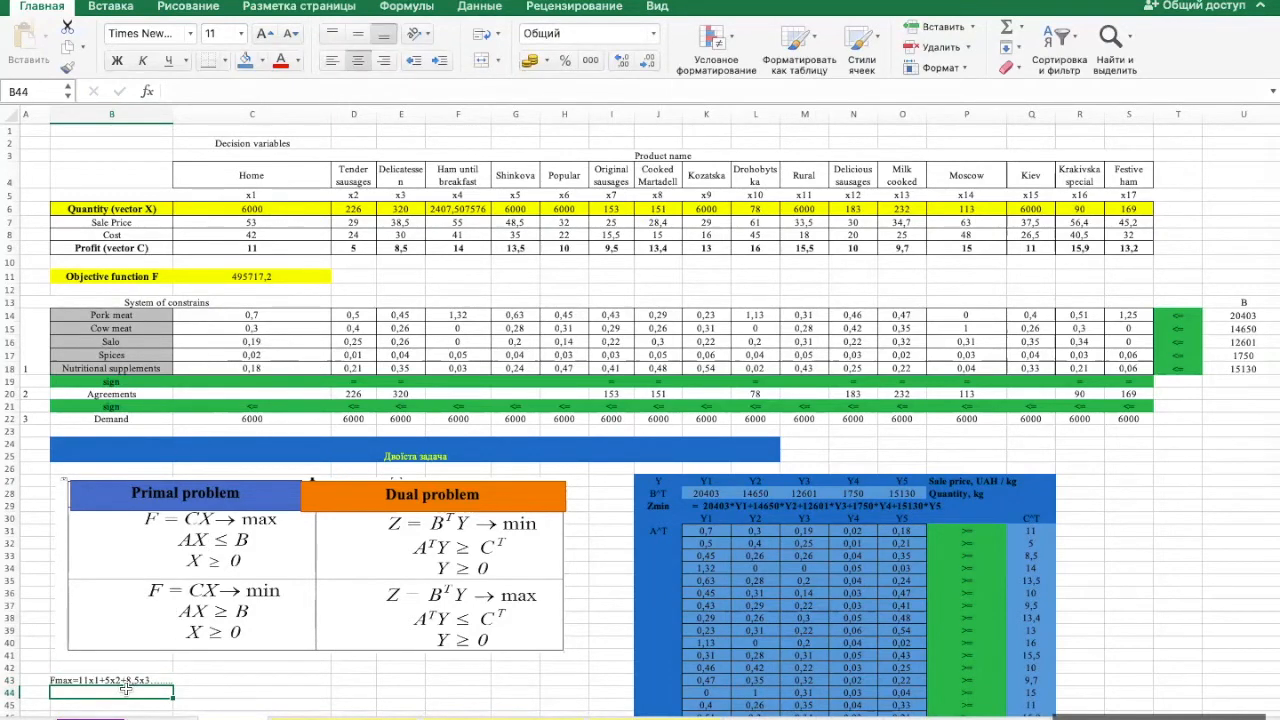
- Begin the first primal constraint in cell B44 with 0,7x1+0,5
scroll(126, 690, down, 3)
scroll(126, 689, left, 1)
scroll(126, 689, up, 1)
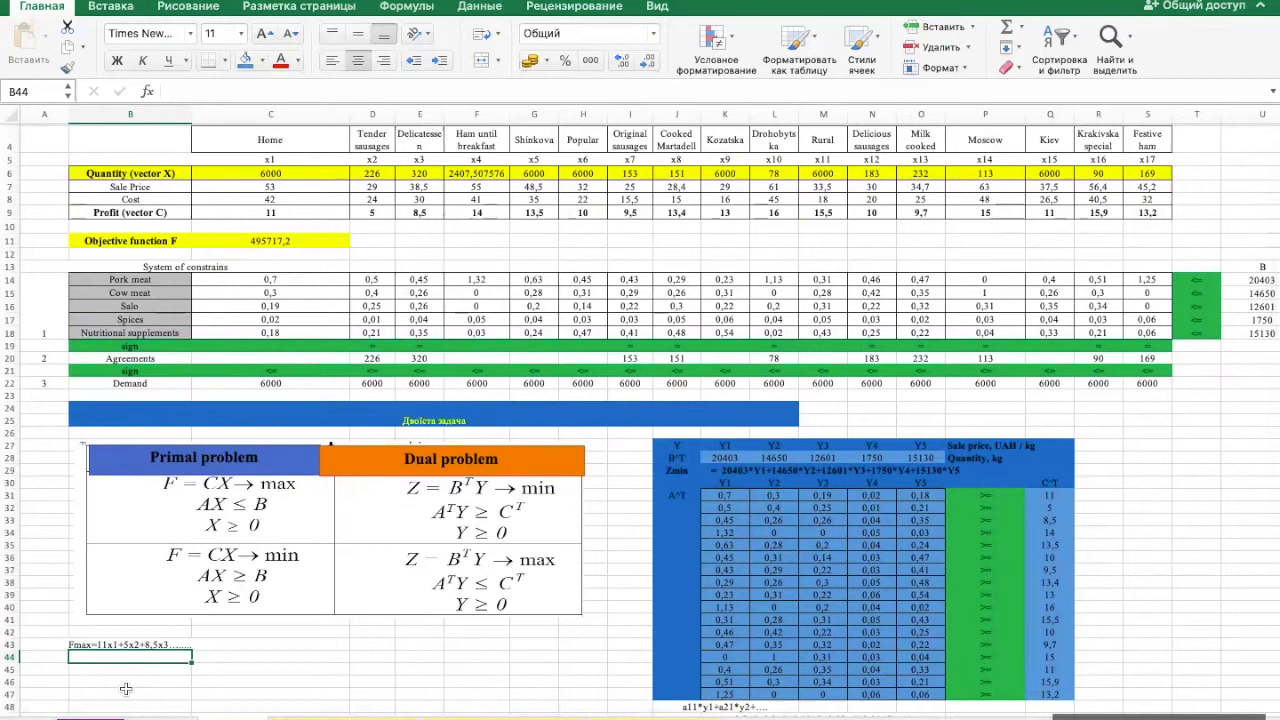
scroll(126, 689, right, 1)
scroll(126, 689, down, 1)
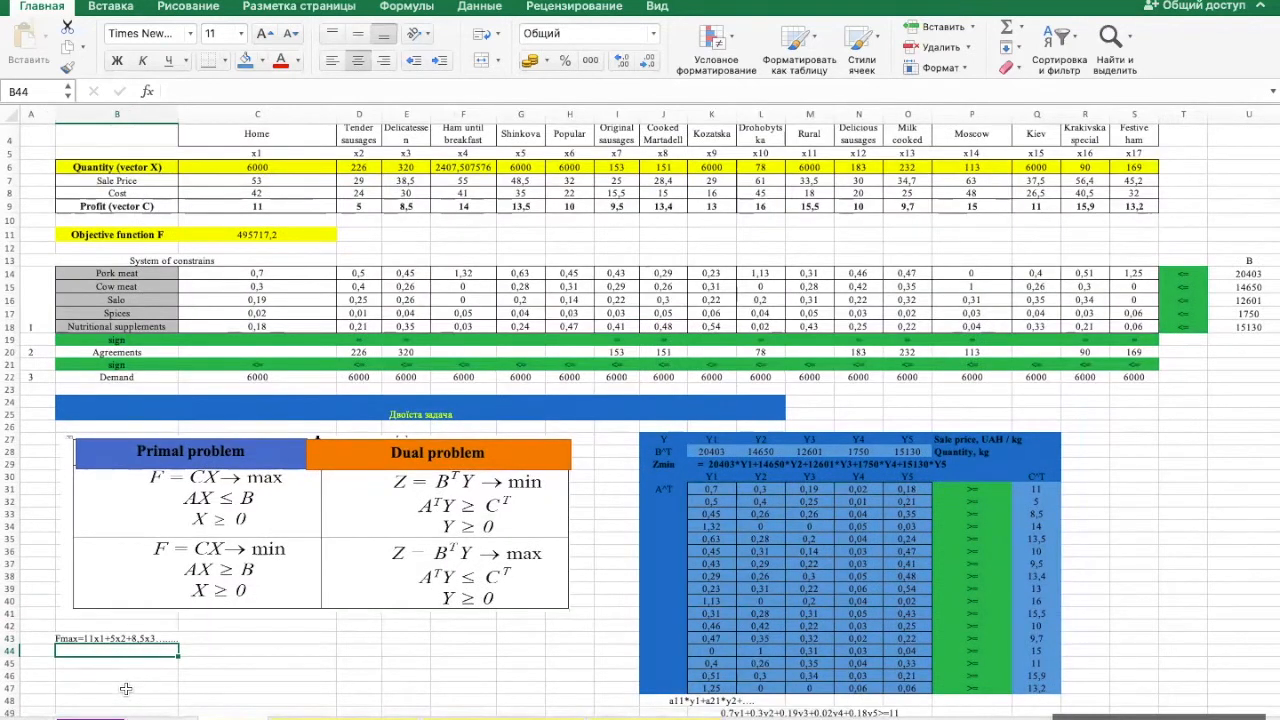
text(0,)
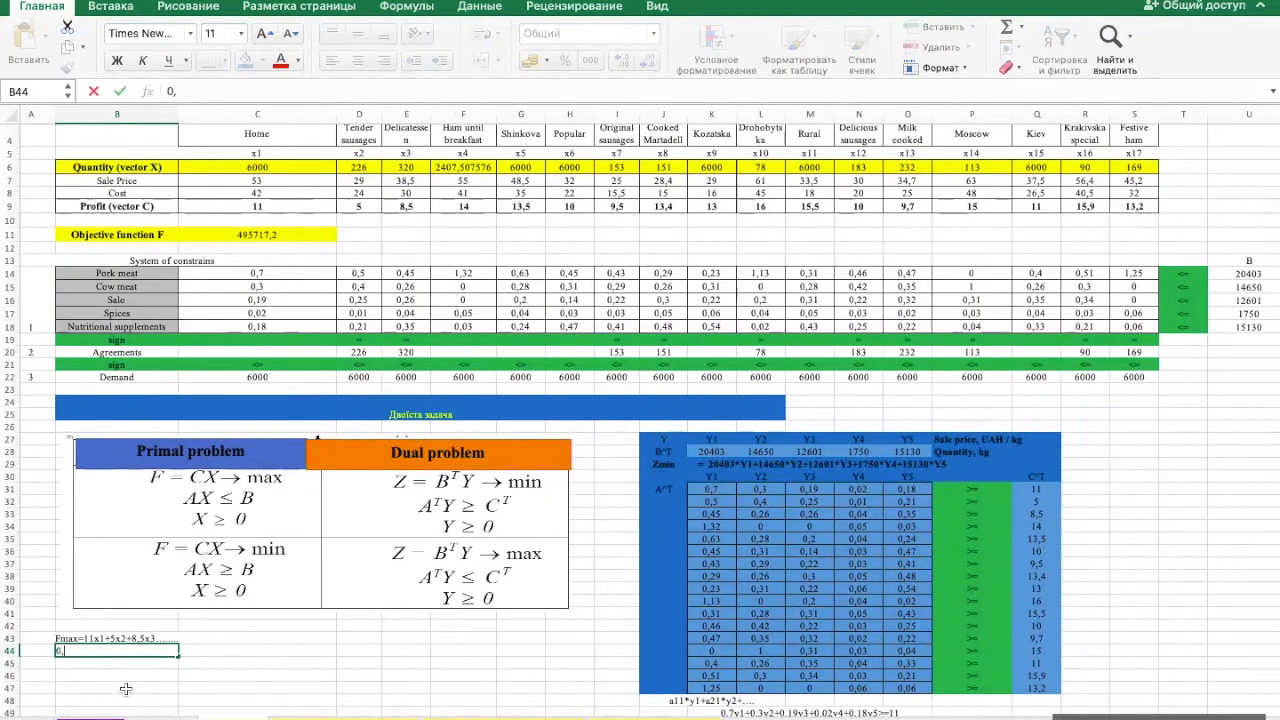
text(7x1+0,5)
scroll(285, 338, up, 3)
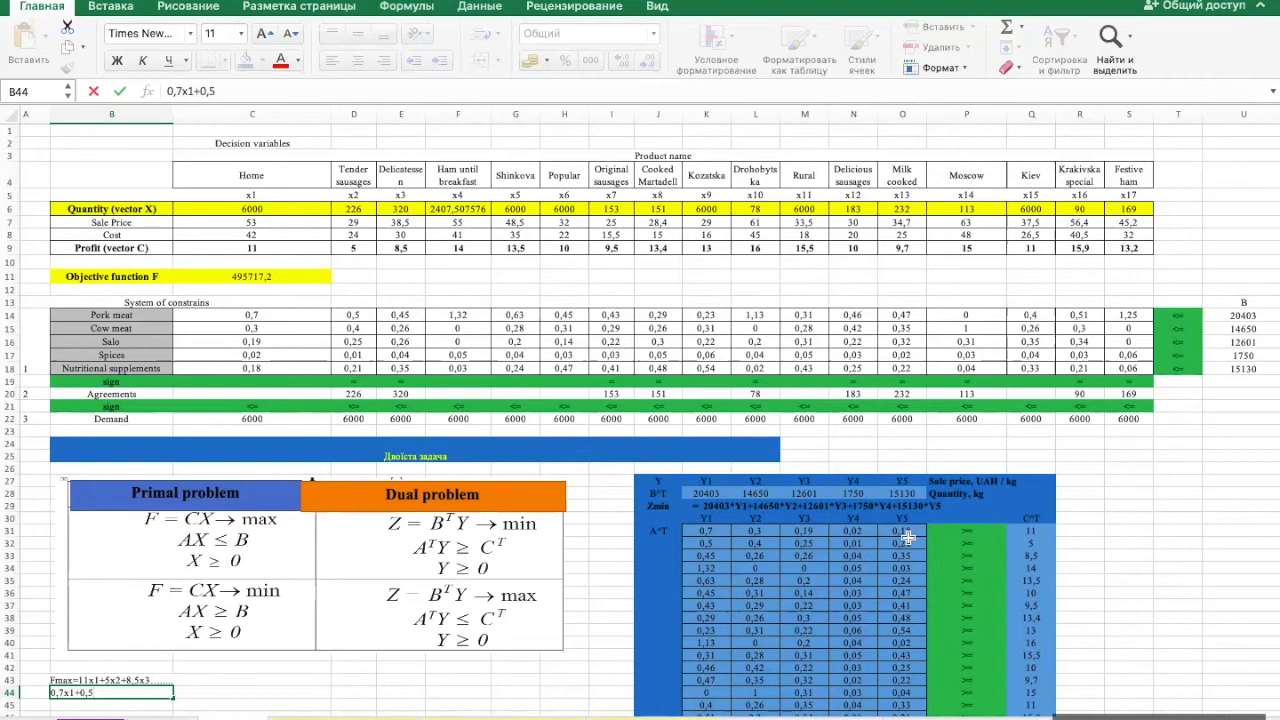
click(1248, 316)
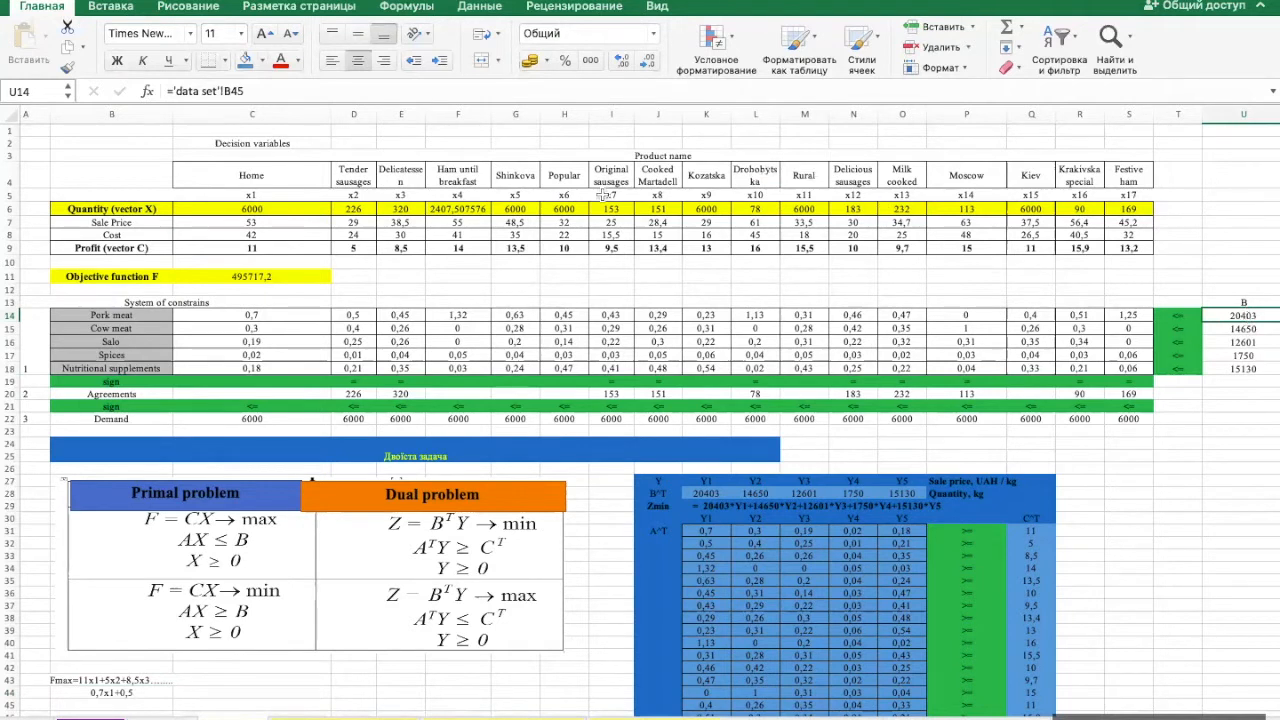
- Extend the primal constraint in cell B44 to 0,7x1+0,5x2+0,45x3+
click(129, 692)
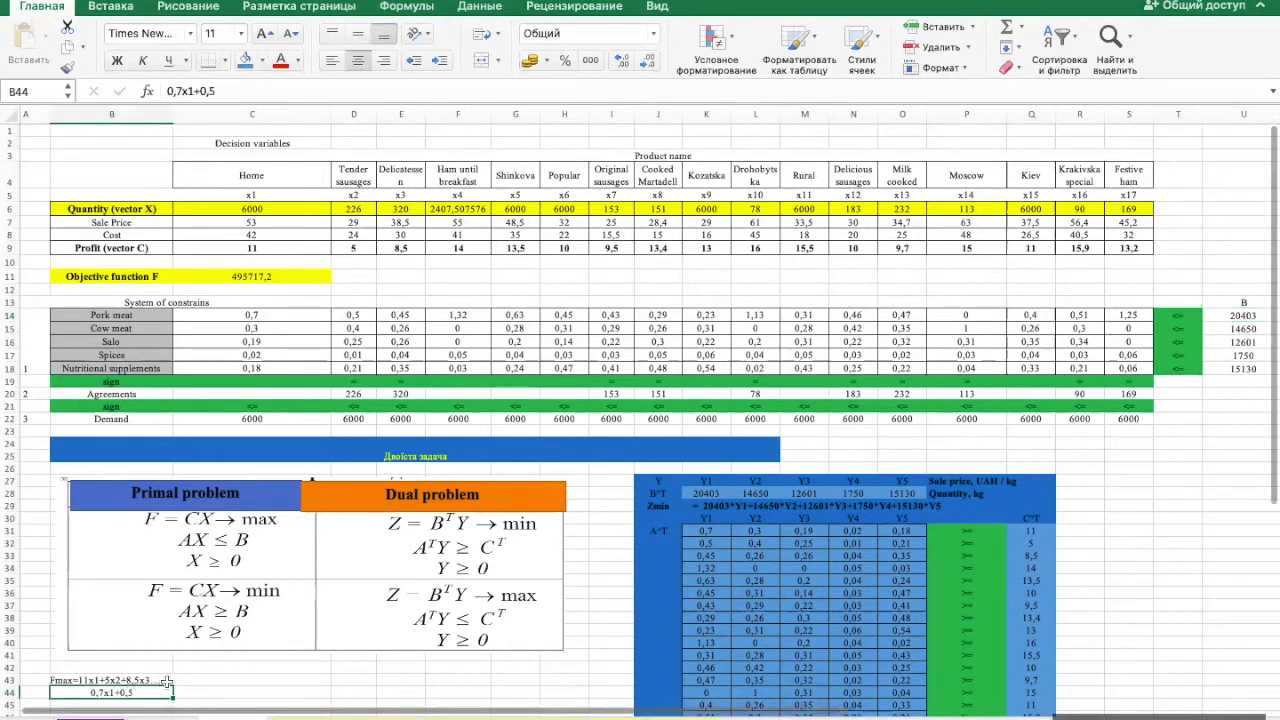
click(253, 90)
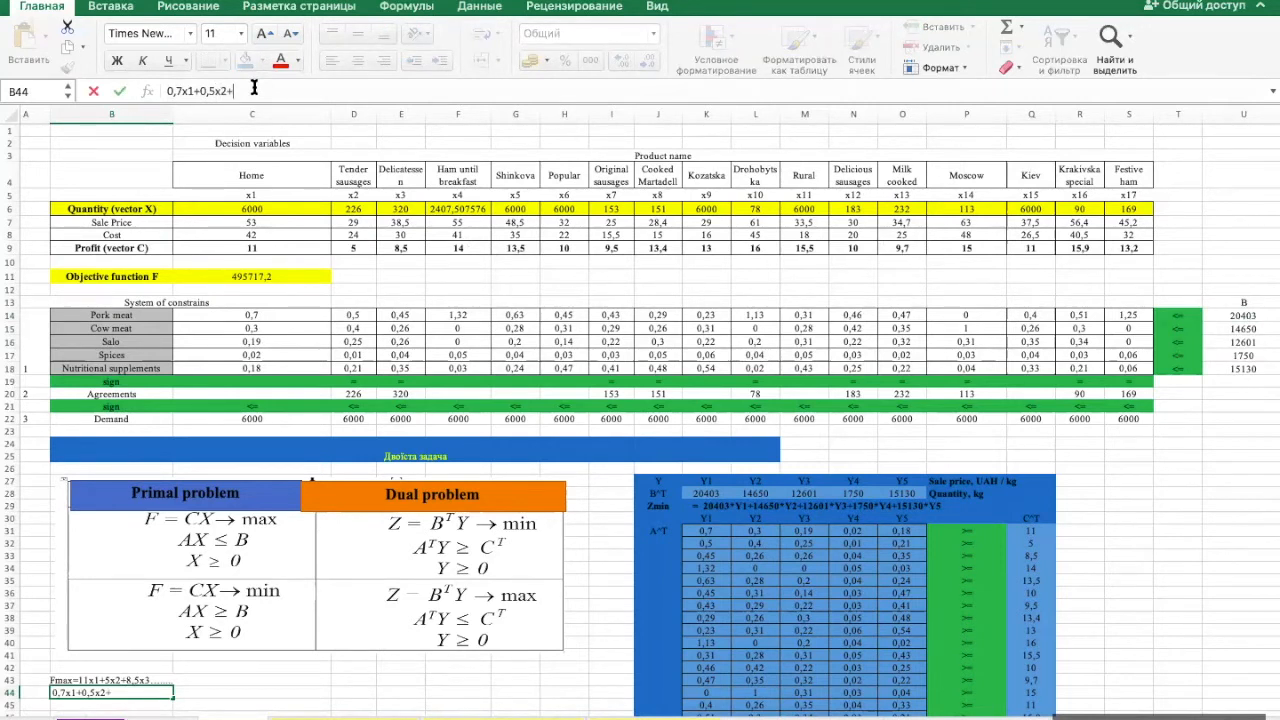
text(x2+0,45x3=)
key(BackSpace)
text(+......)
key(Return)
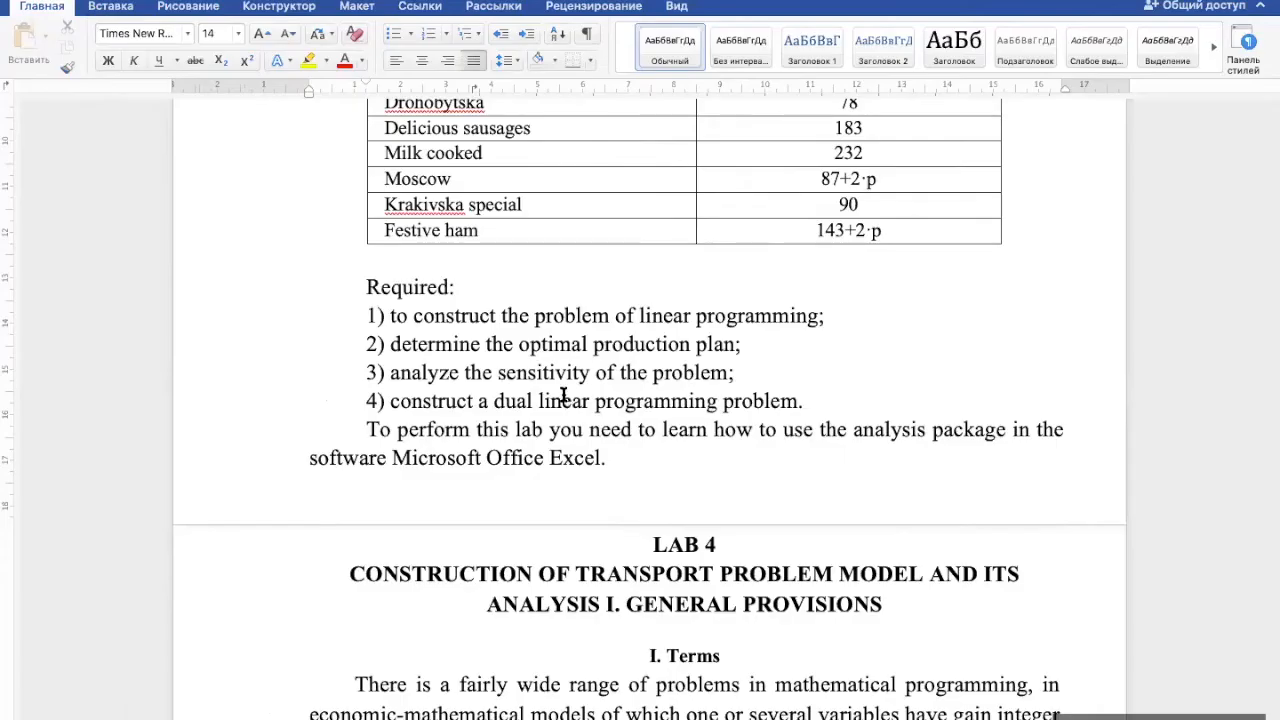
- Switch to the lab document in Word and review the tasks in the Required list, including the dual problem and sensitivity analysis
double_click(563, 395)
drag(541, 320, 548, 340)
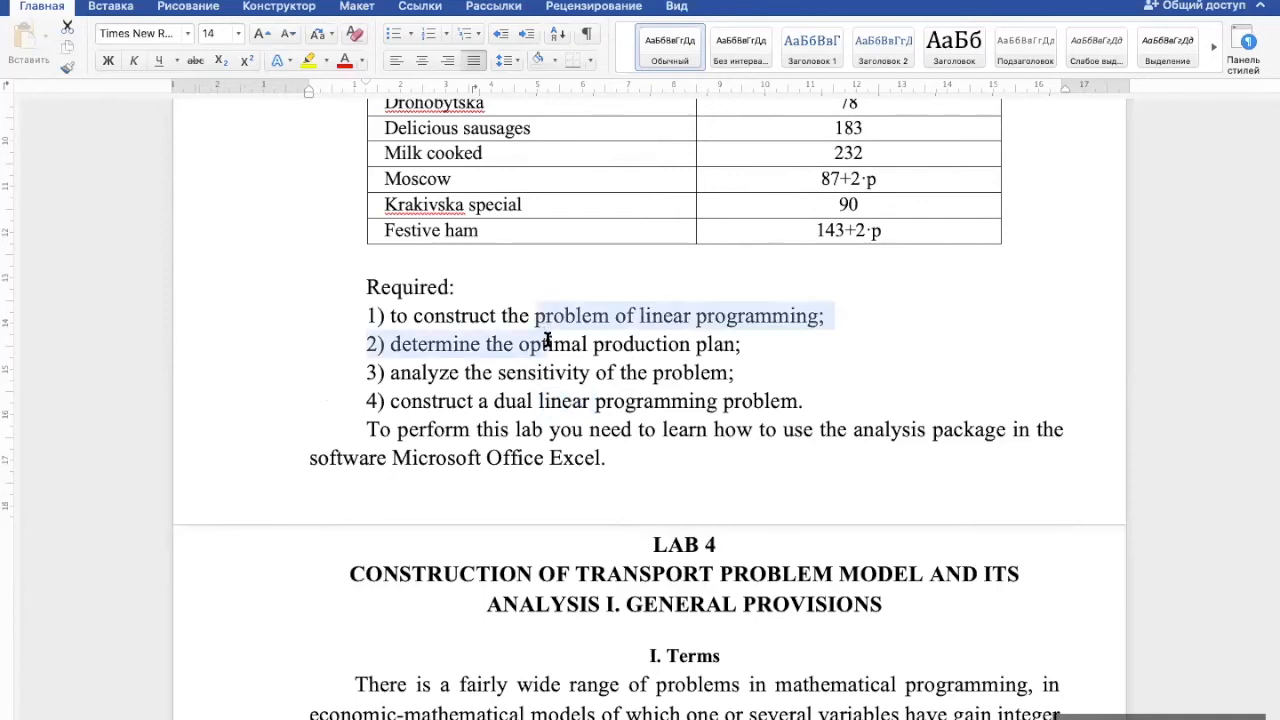
triple_click(538, 408)
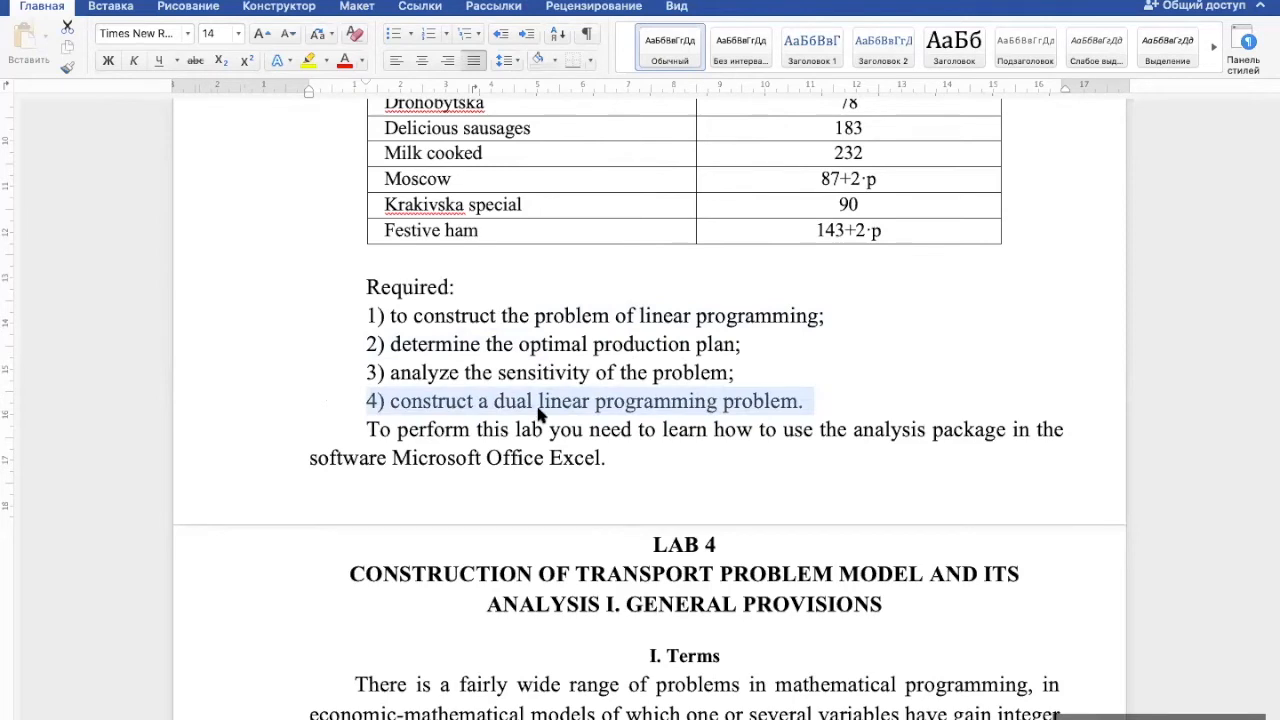
triple_click(434, 372)
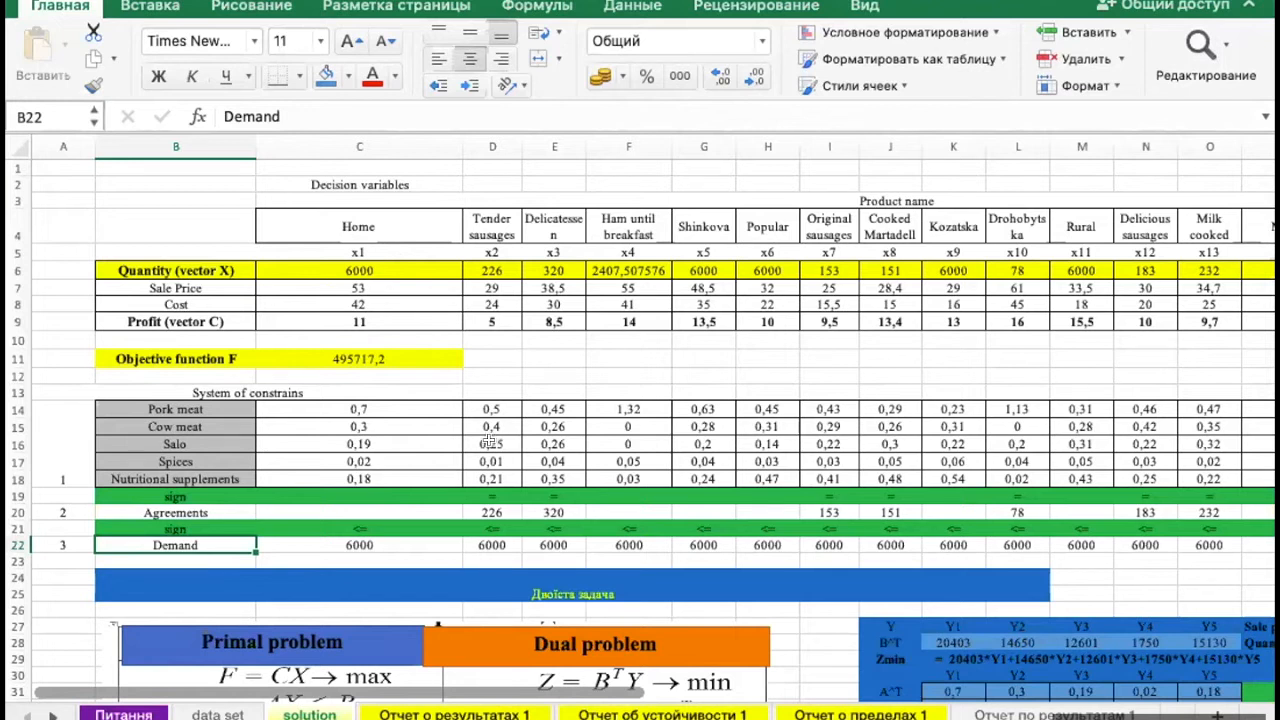
- Switch back to the solution sheet in Excel and examine the Quantity row, the objective function formula in C11 and the AX values V14:V18
click(660, 461)
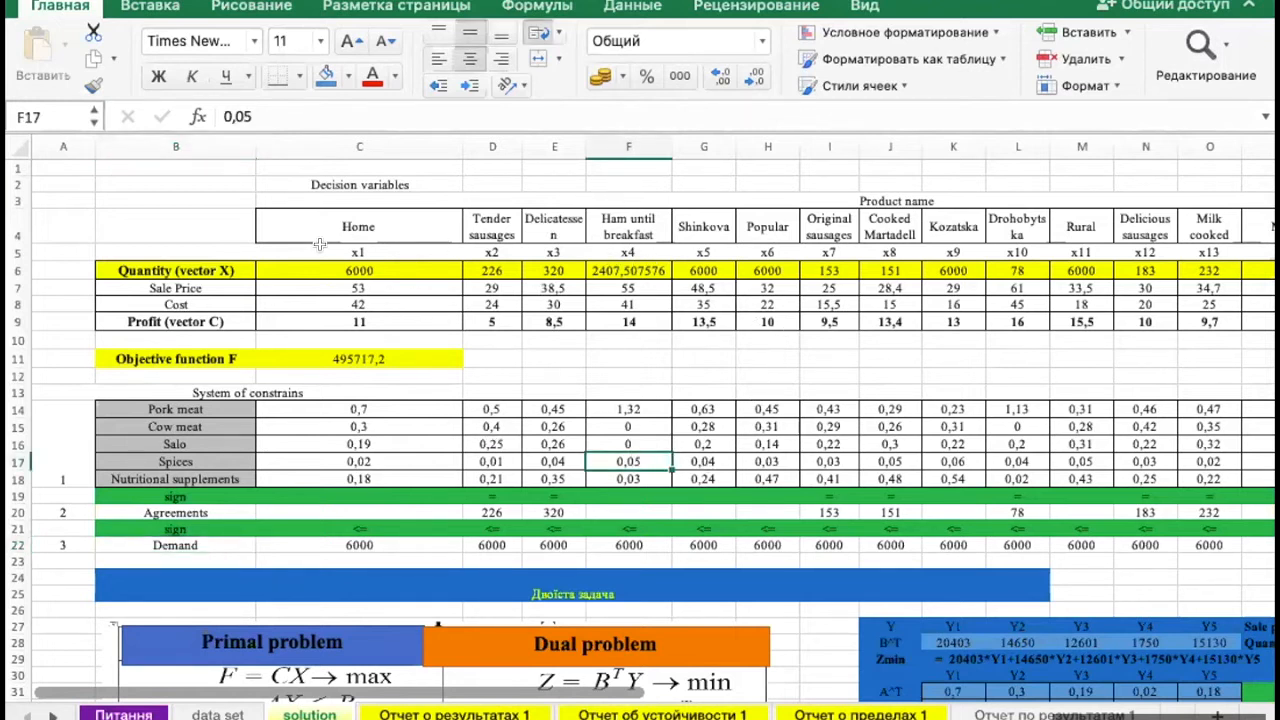
click(300, 266)
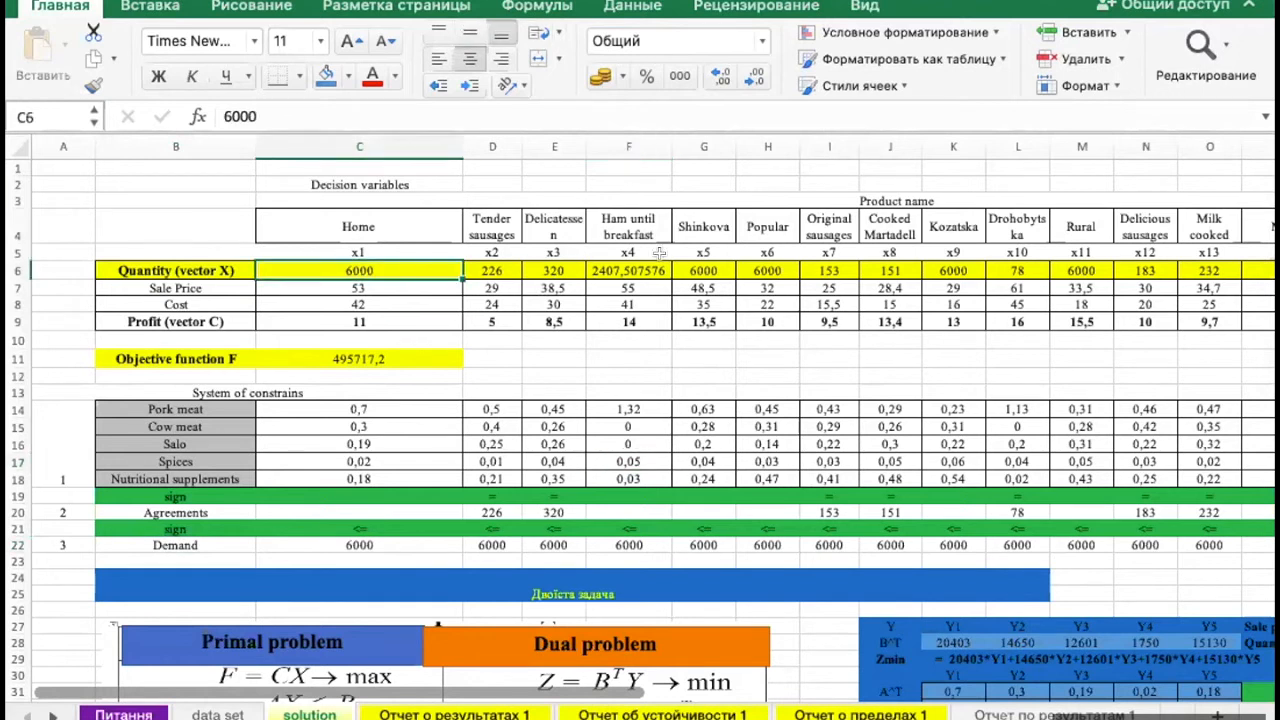
click(763, 264)
click(374, 352)
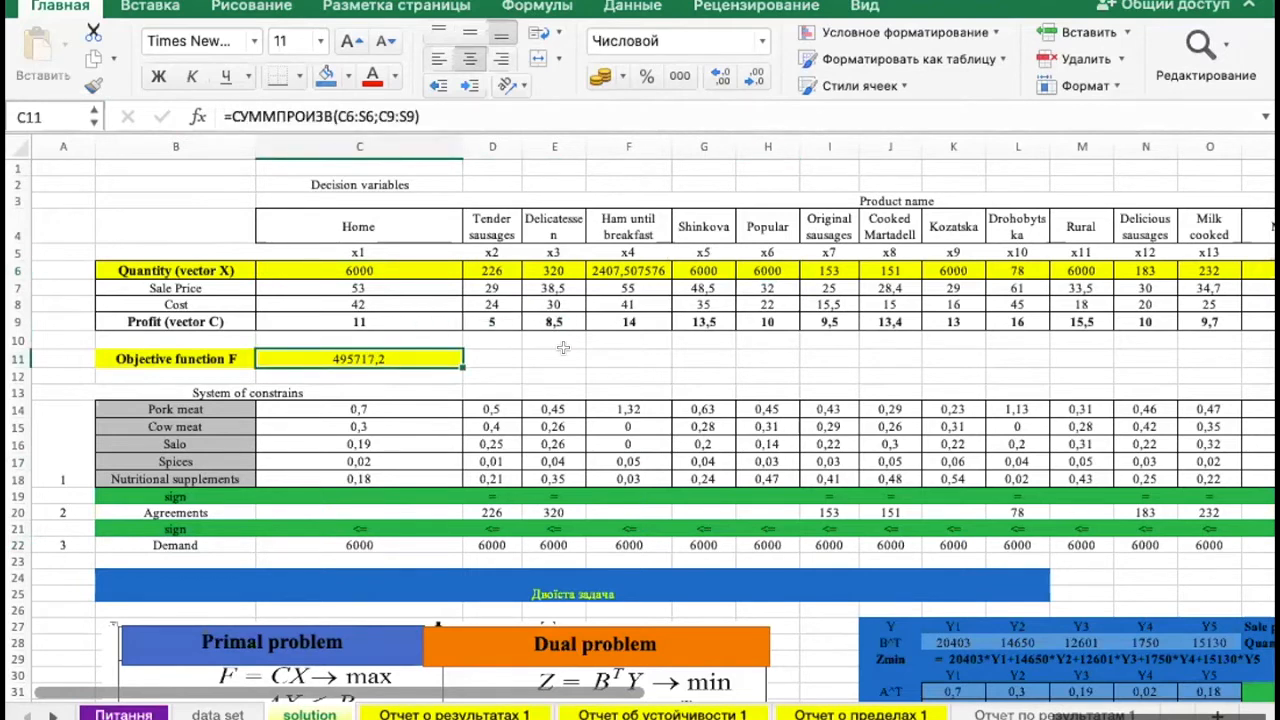
scroll(563, 347, right, 6)
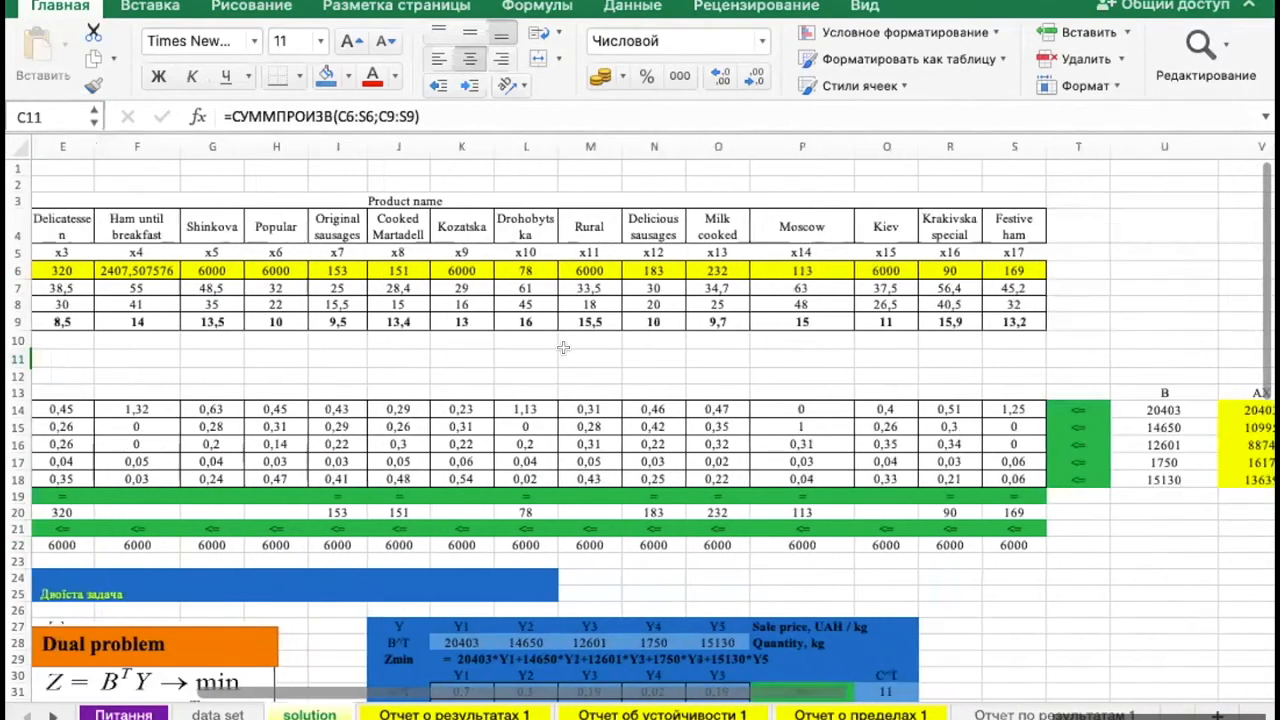
scroll(563, 347, right, 2)
drag(1100, 409, 1097, 480)
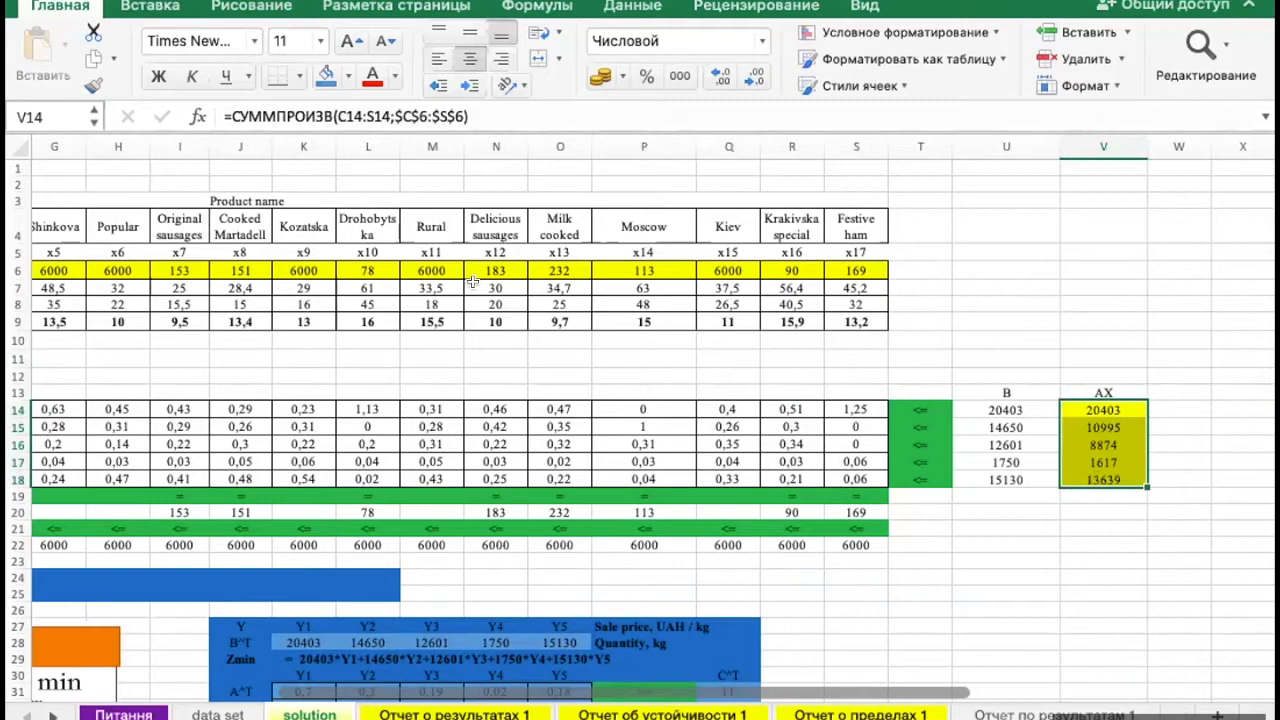
scroll(431, 220, left, 5)
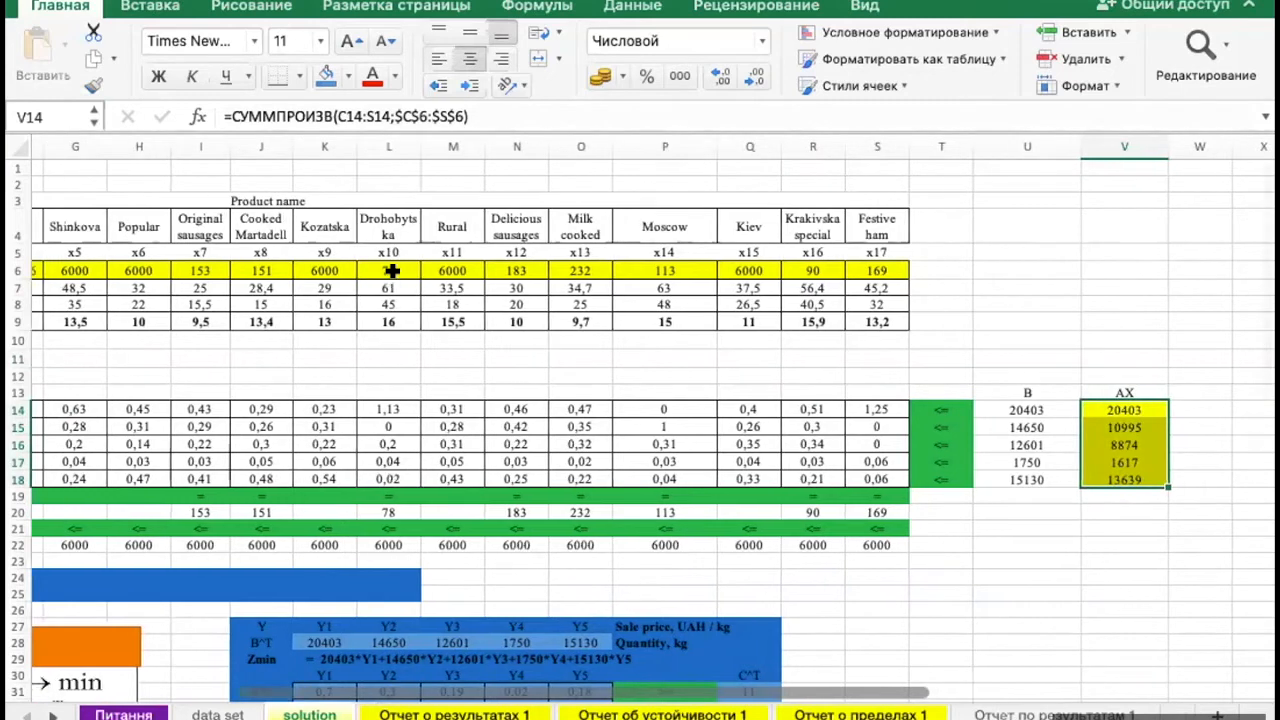
- Run Solver on the objective function in C11, keep the found solution and generate the Результаты and Устойчивость reports
click(640, 8)
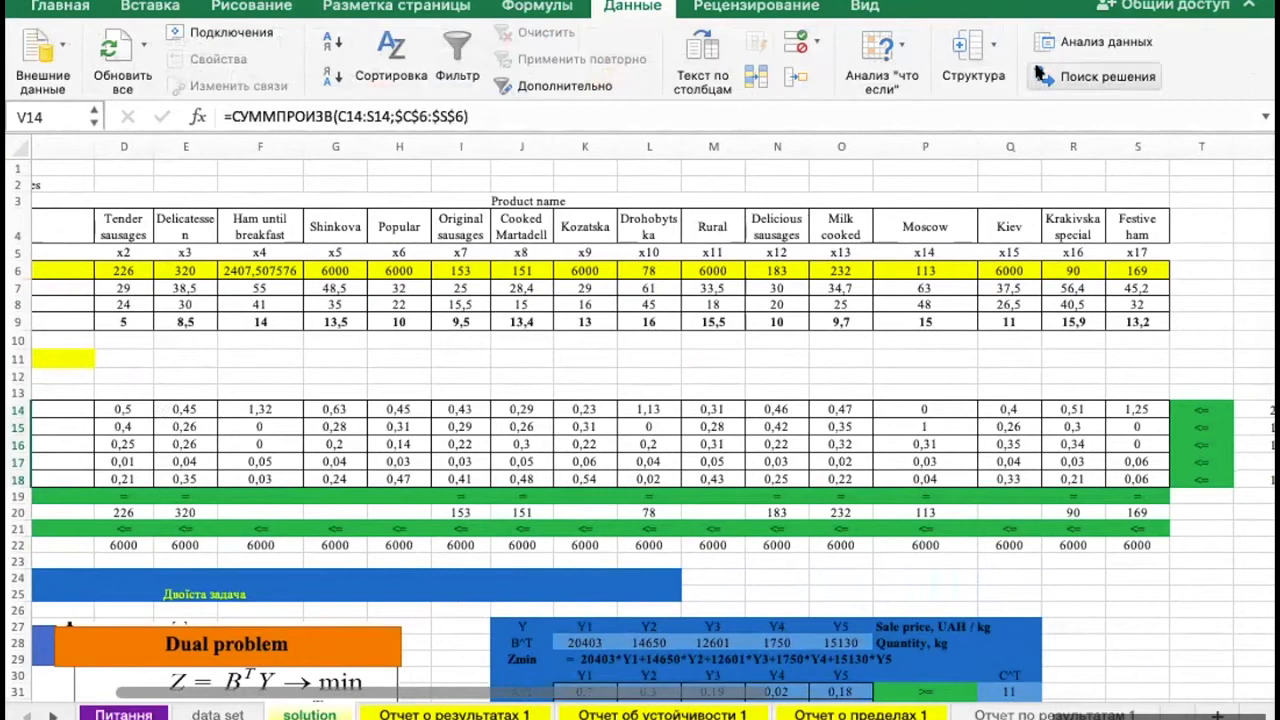
click(1095, 78)
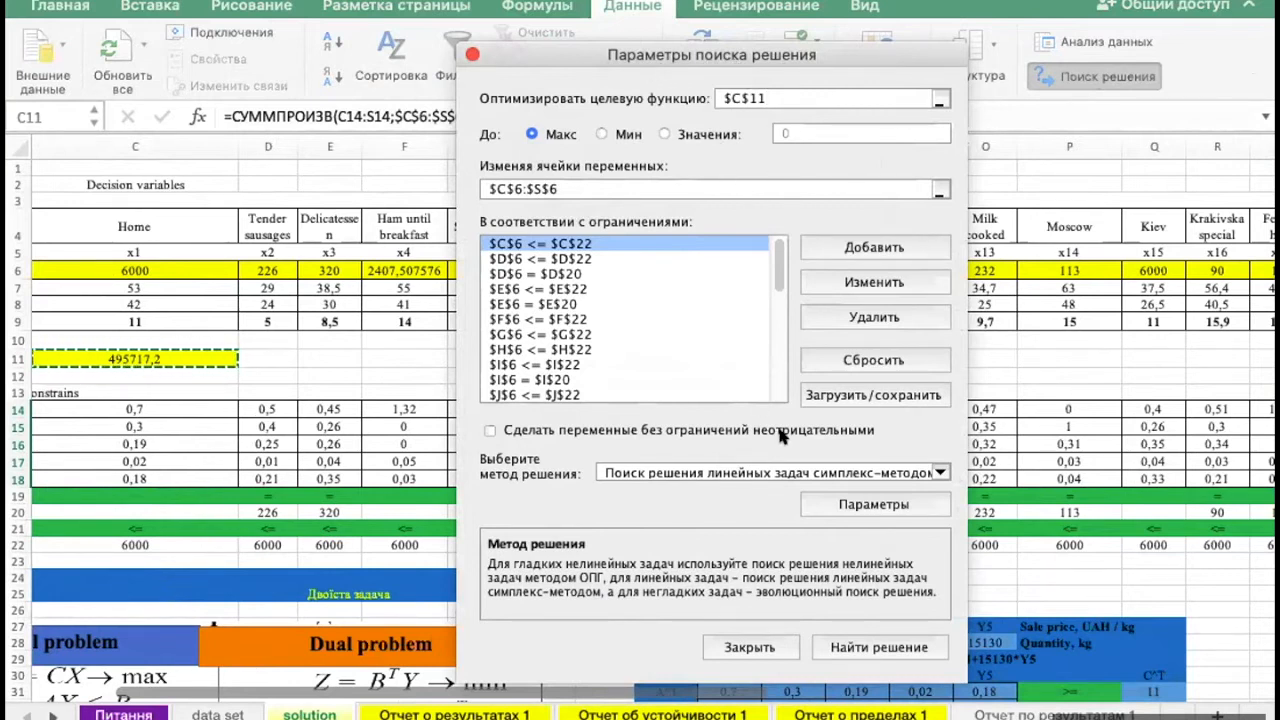
click(885, 648)
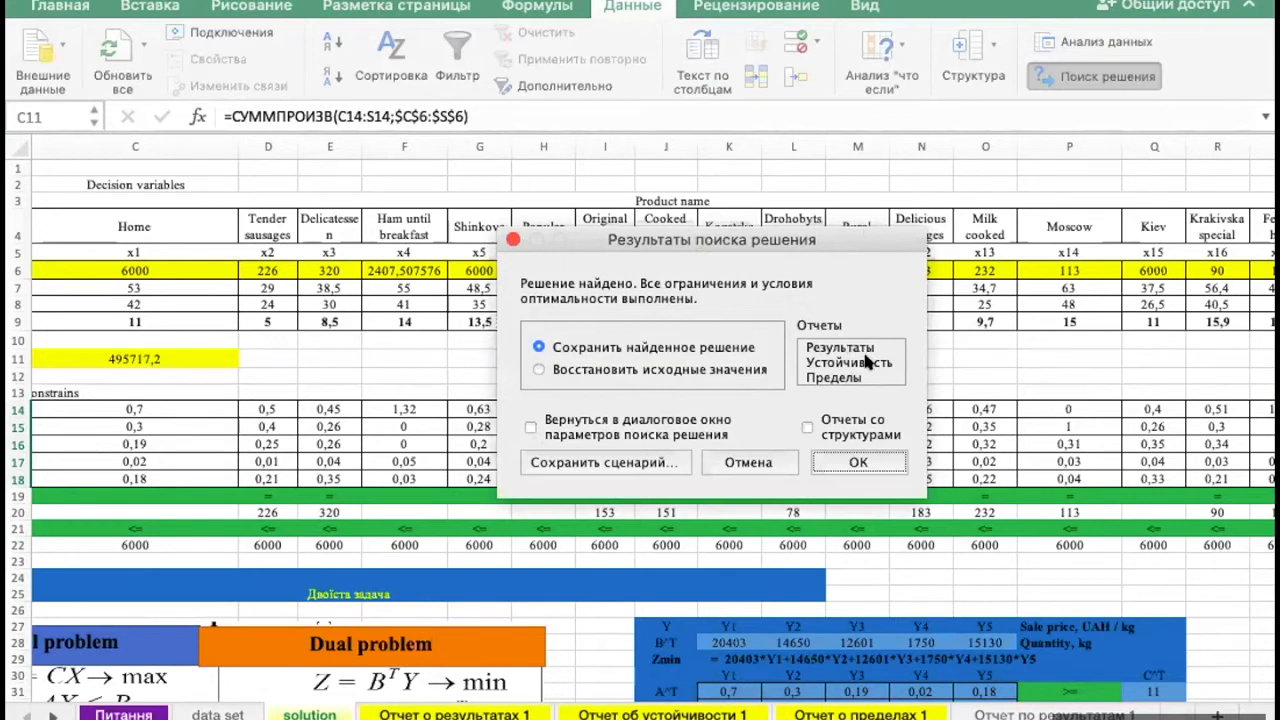
click(866, 362)
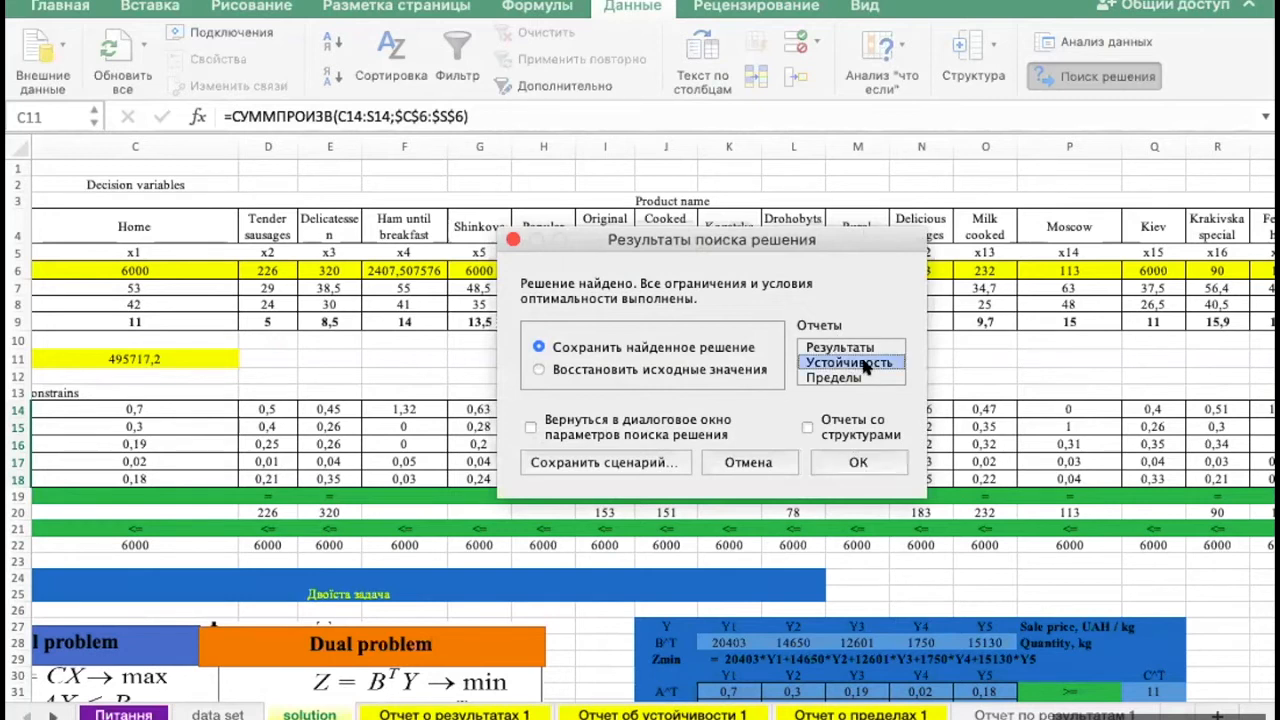
shift+click(855, 347)
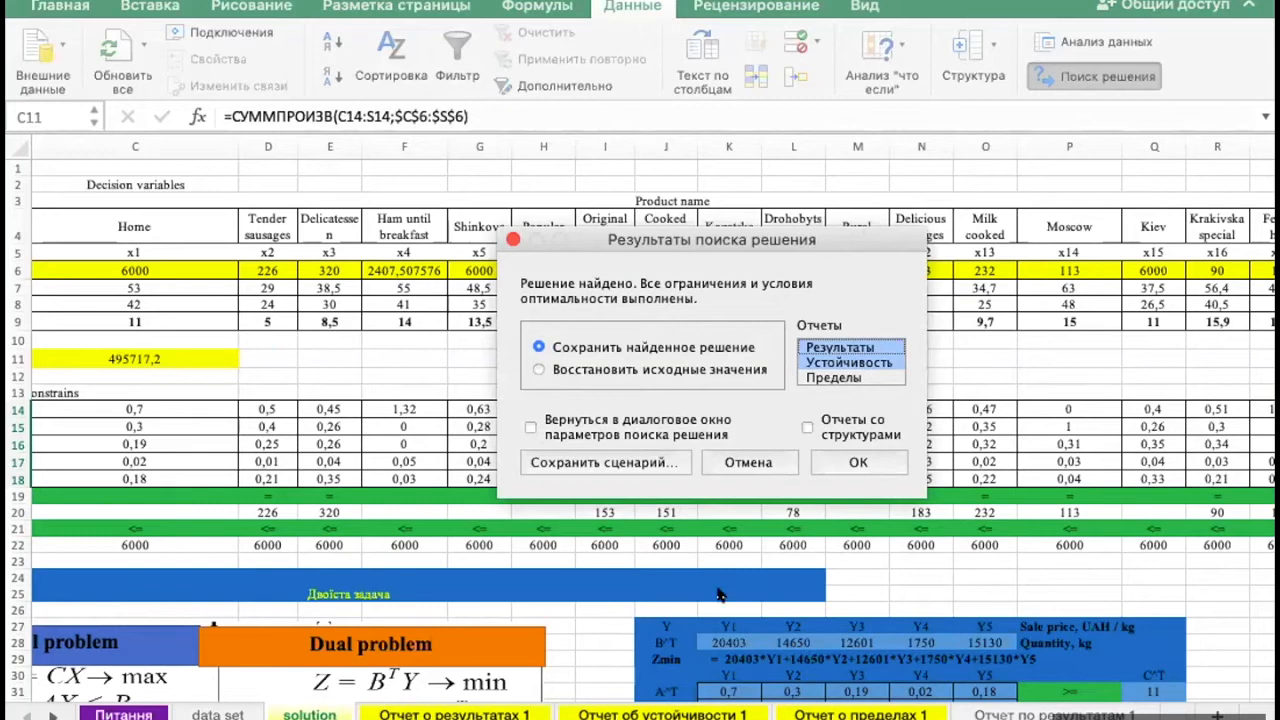
click(862, 461)
- Delete the newly generated report sheets Отчет о результатах 2 and Отчет об устойчивости 2
click(421, 713)
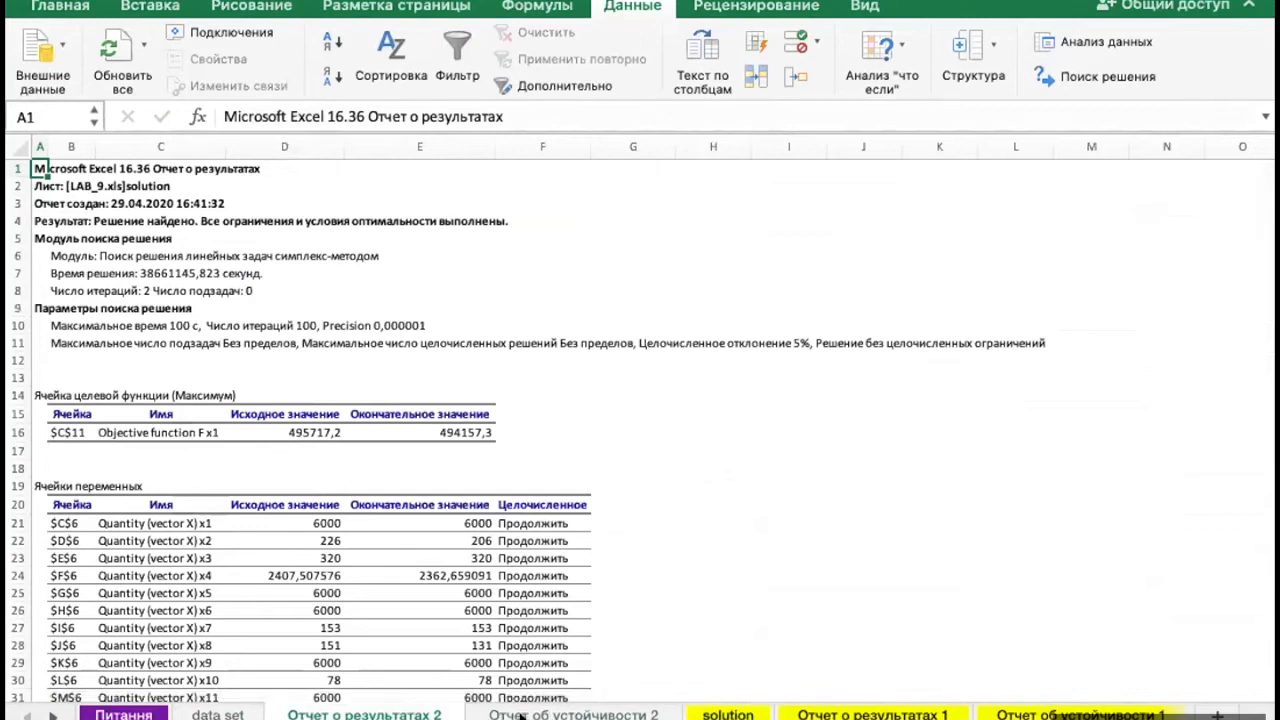
right_click(522, 716)
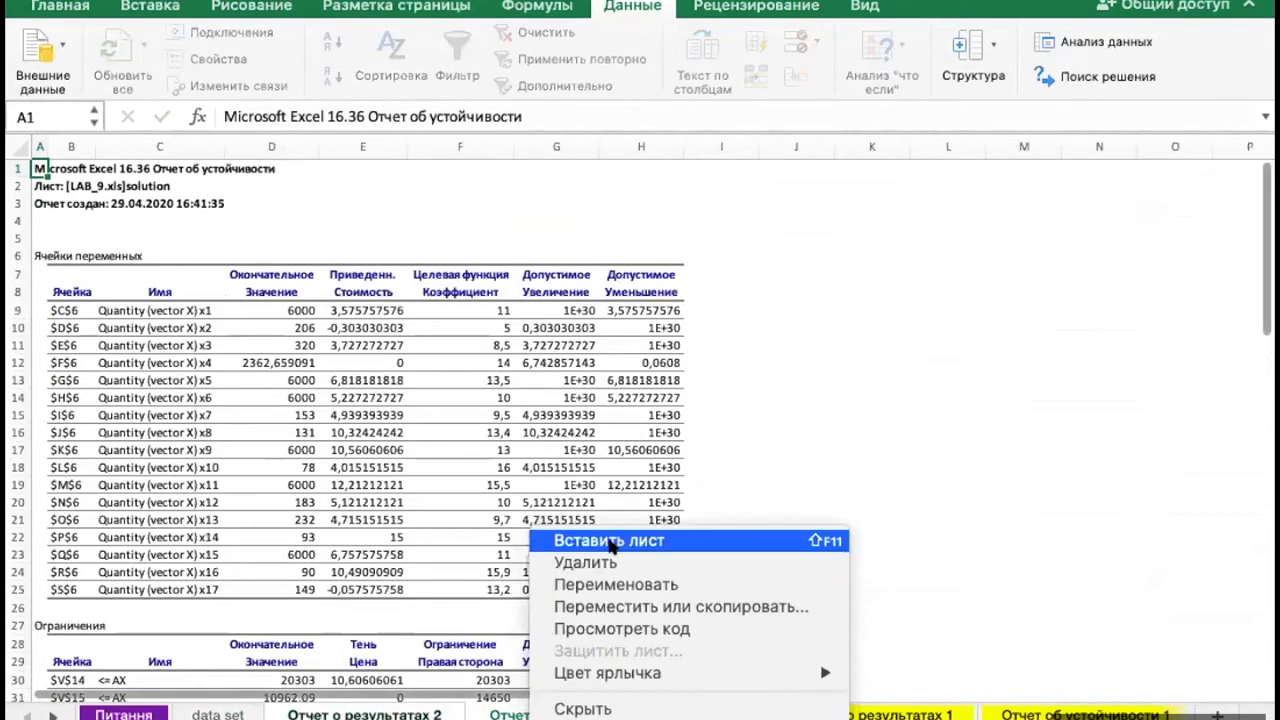
mouse_move(628, 664)
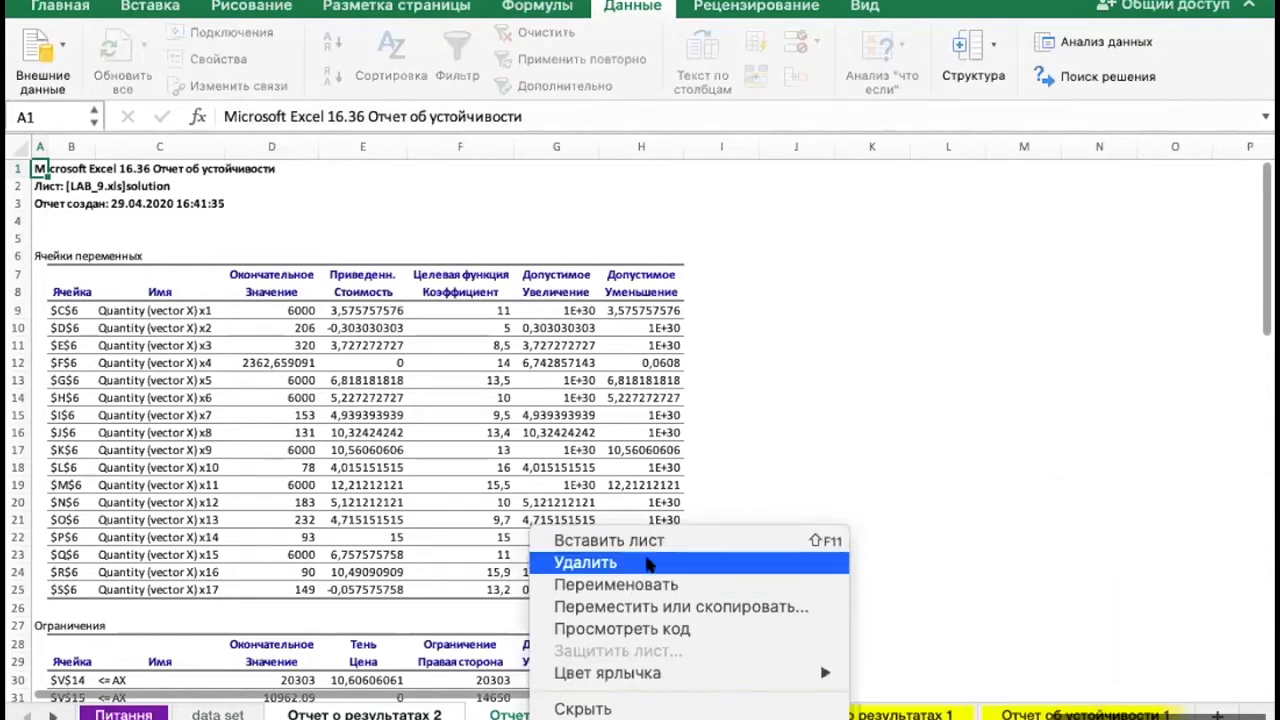
click(648, 565)
click(921, 205)
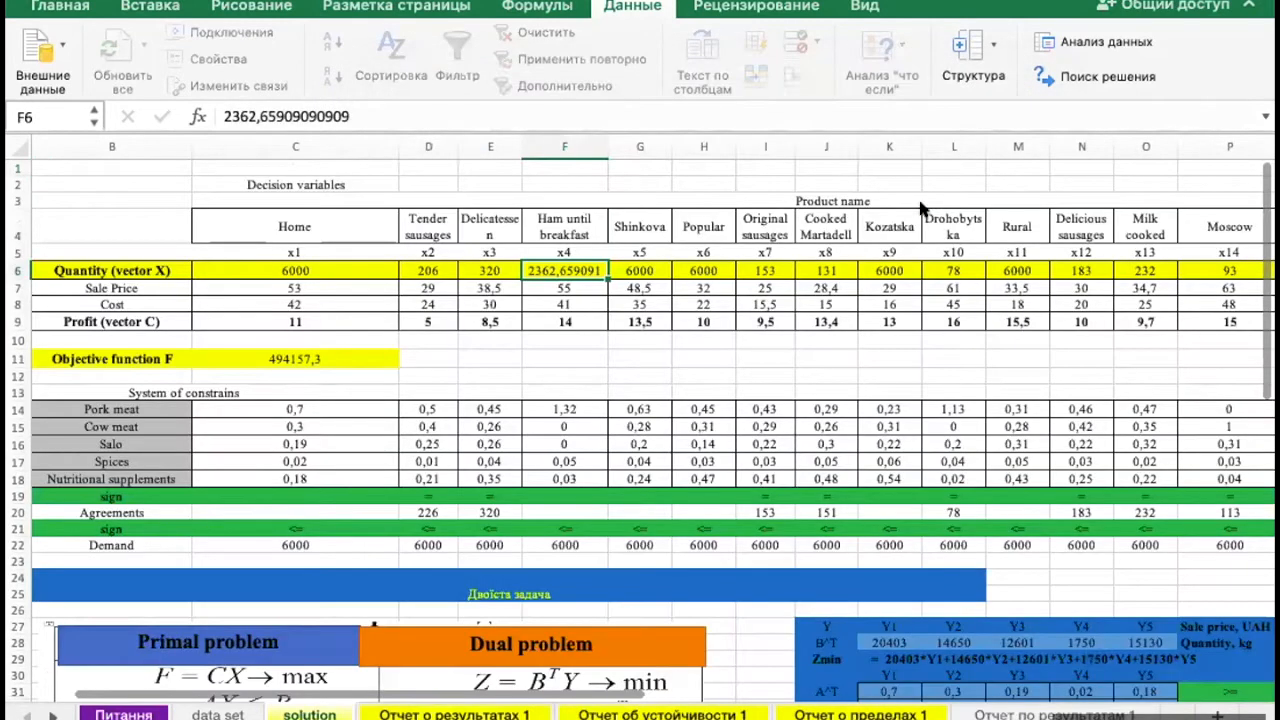
- Examine the final objective value in E16 of Отчет о результатах 1 and compare it with C11 on the solution sheet
click(420, 715)
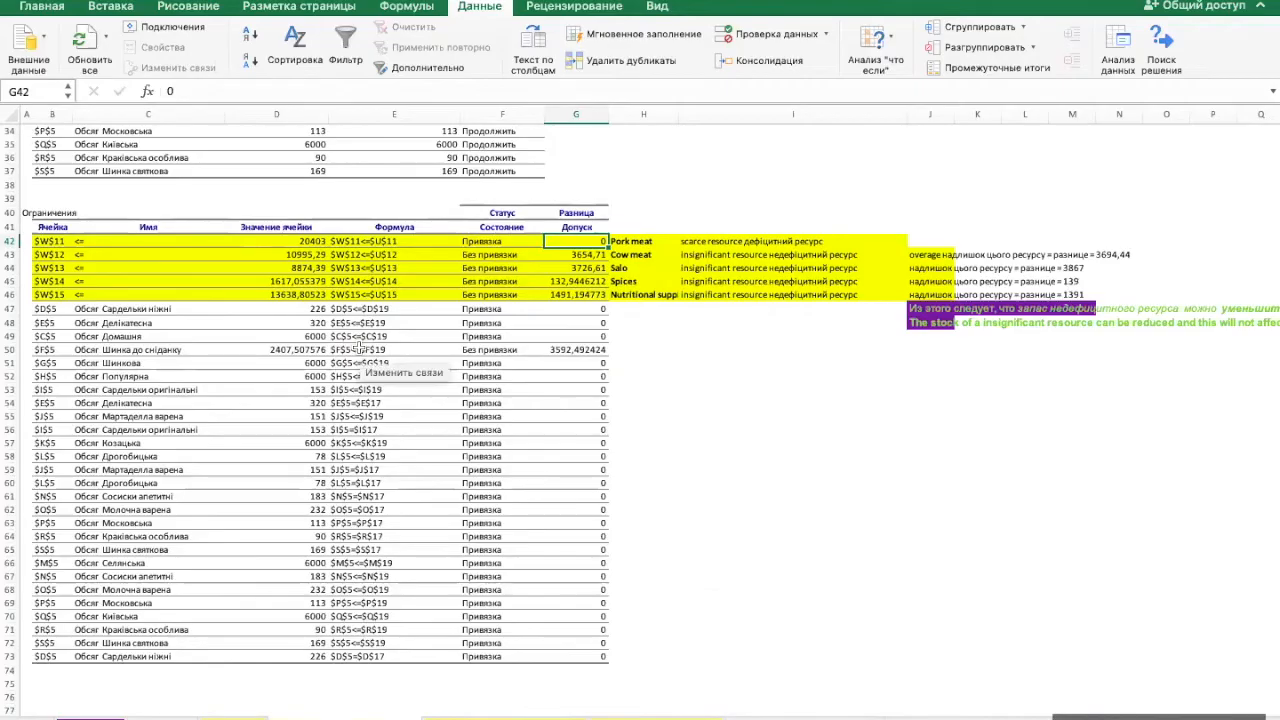
scroll(475, 452, up, 10)
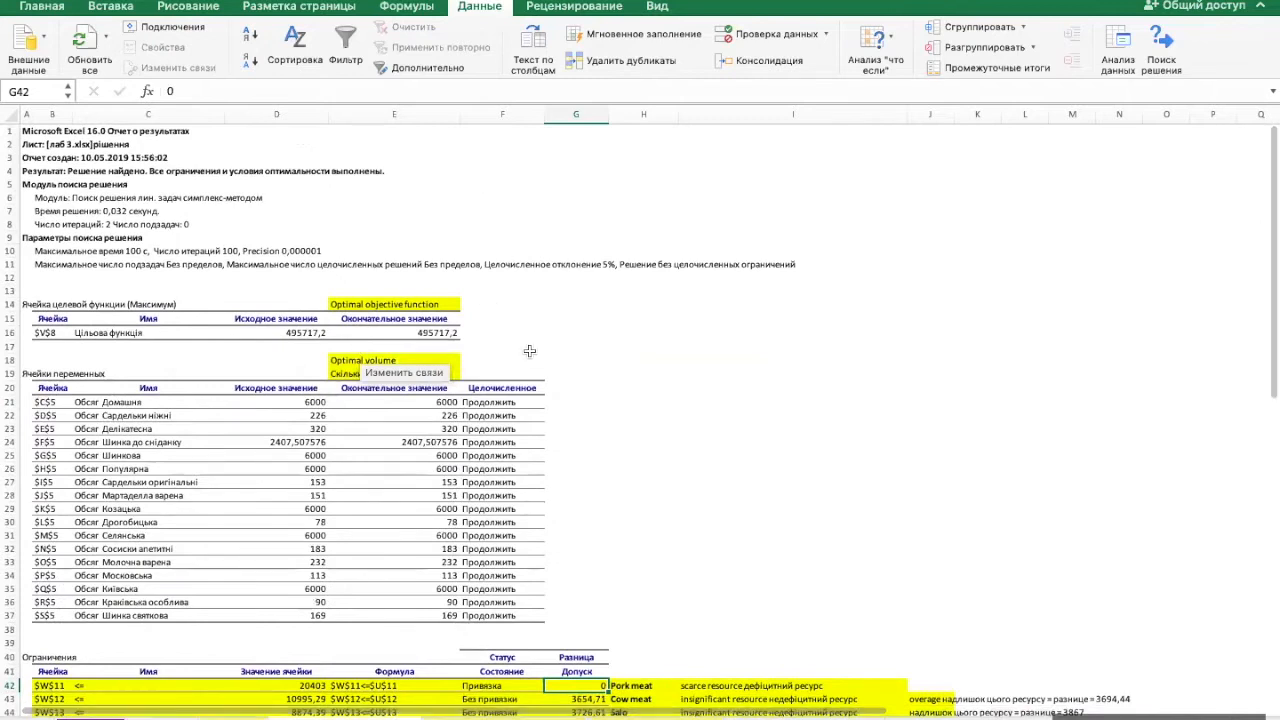
click(541, 356)
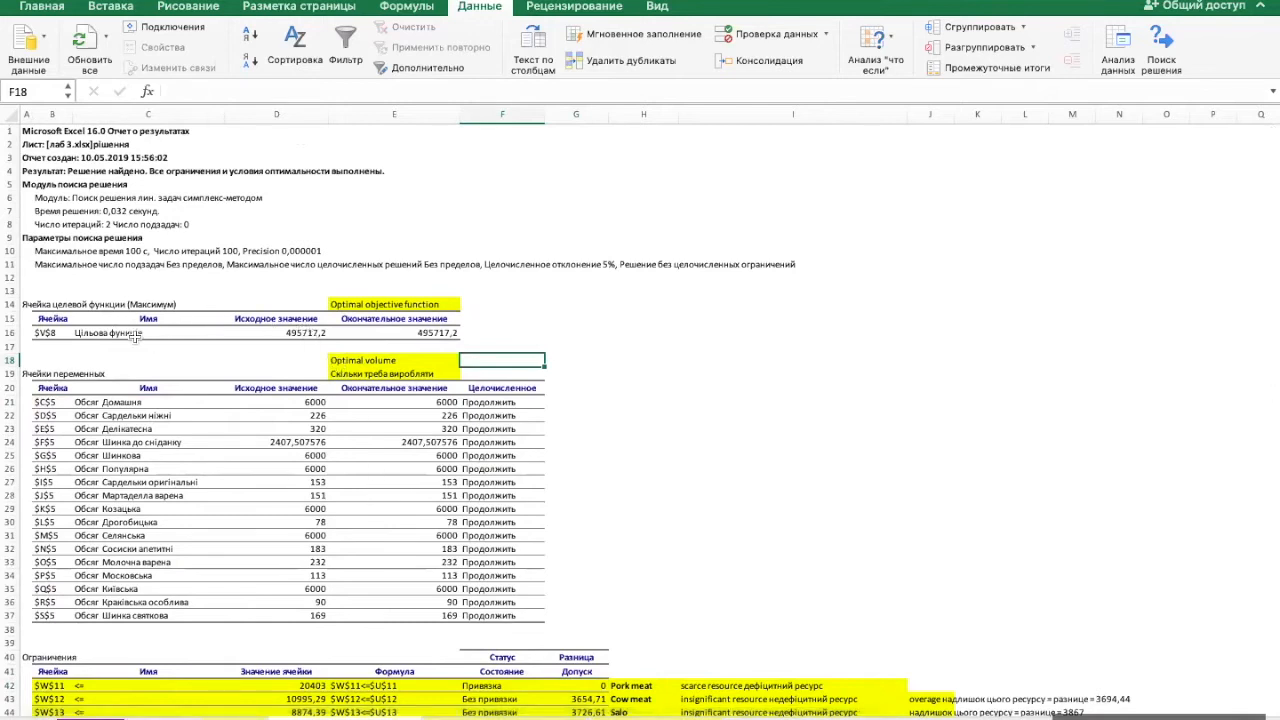
click(360, 331)
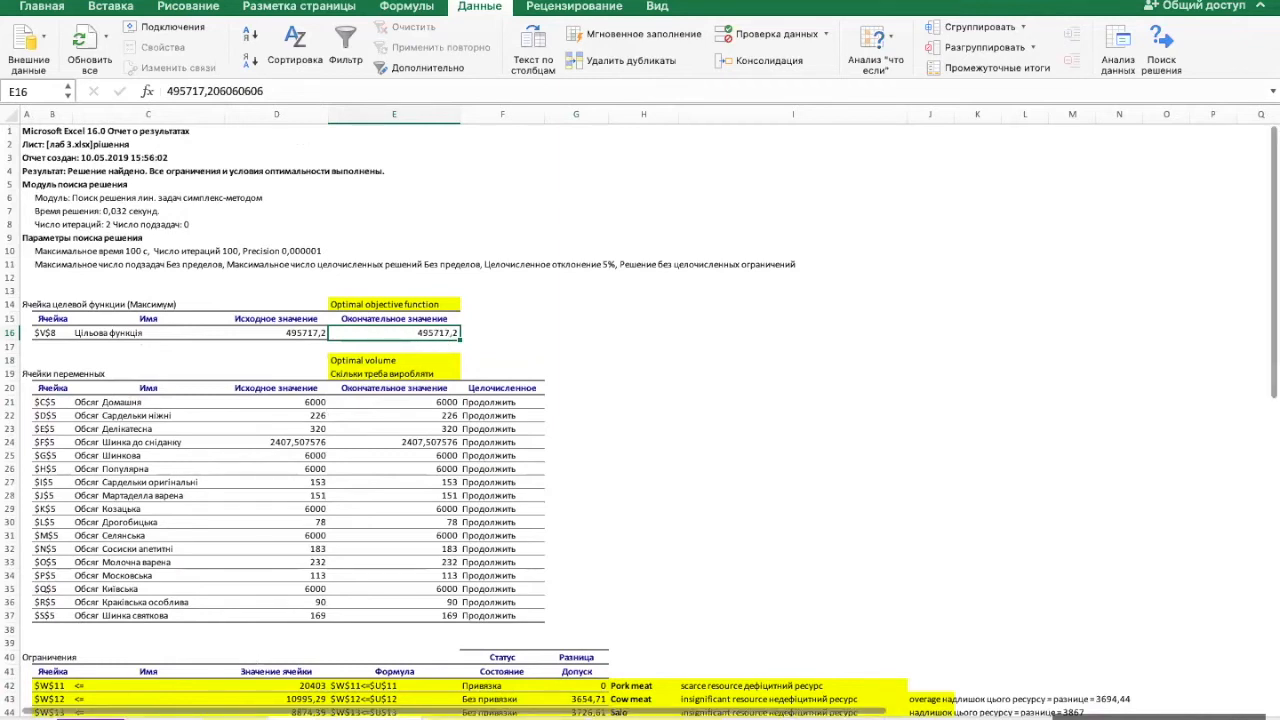
click(234, 717)
click(267, 278)
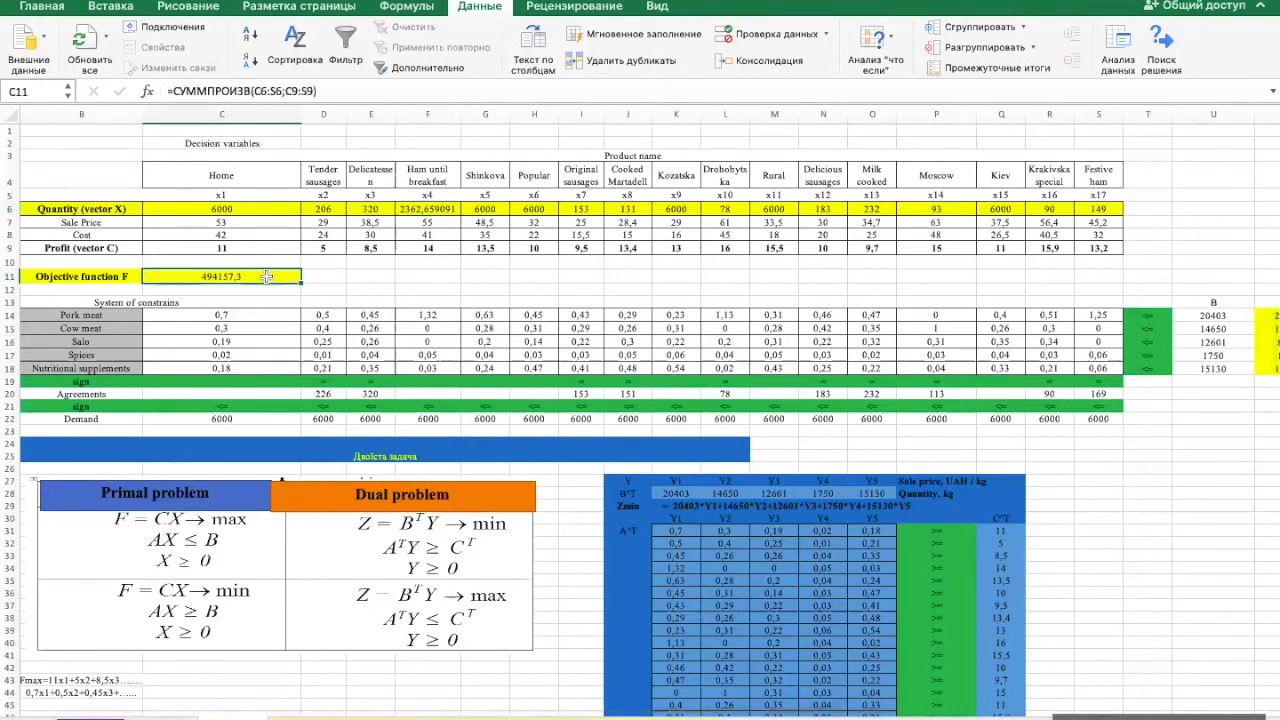
- Compare the final variable values E21:E37 in Отчет о результатах 1 with the Quantity row on the solution sheet
click(326, 717)
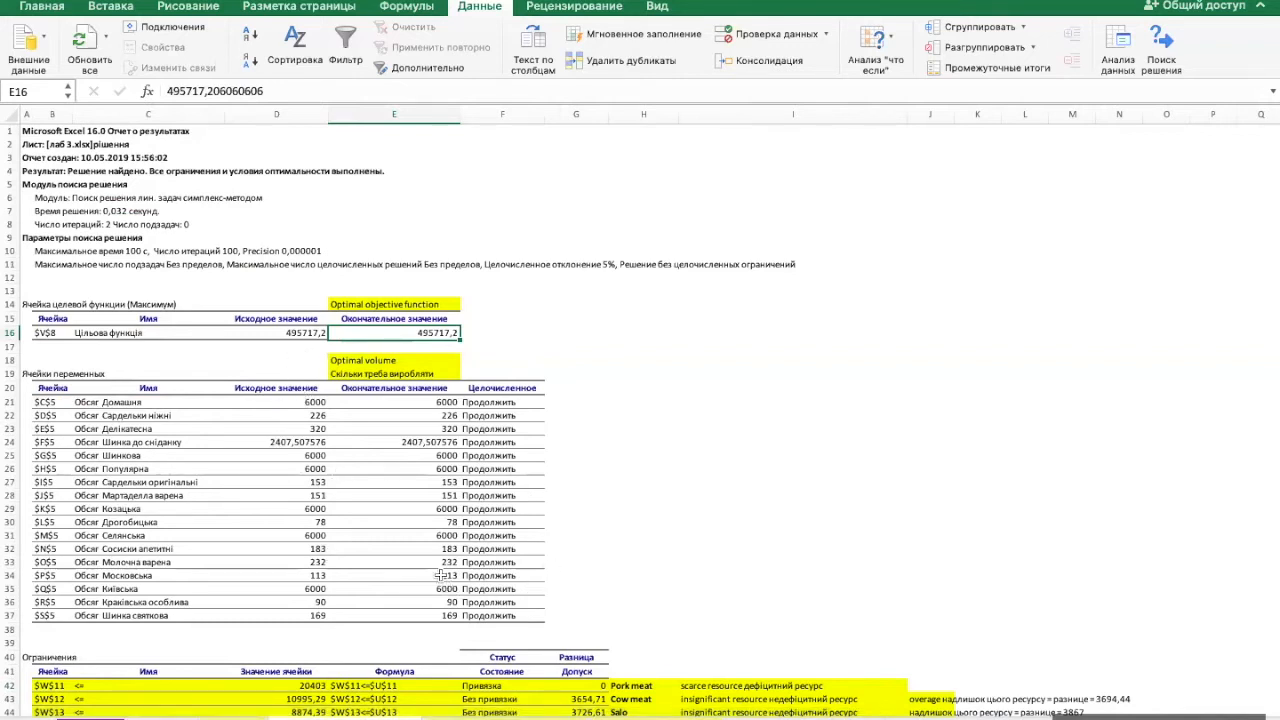
drag(424, 403, 419, 614)
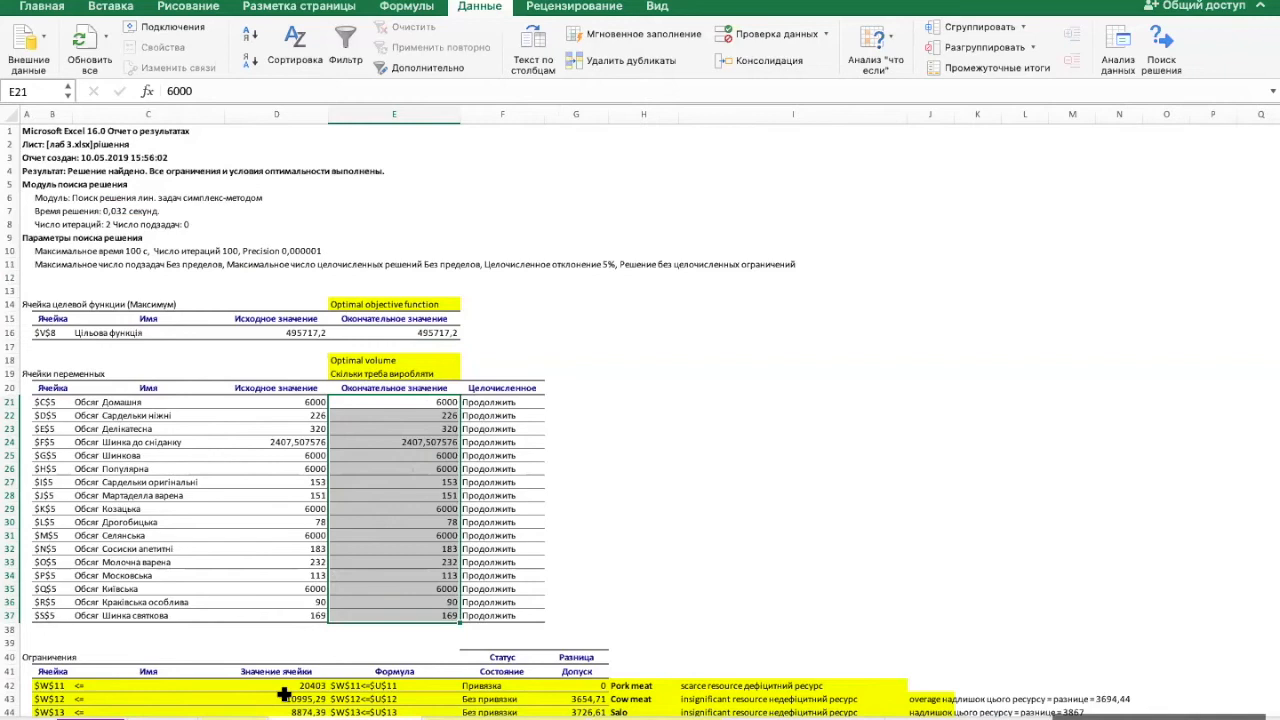
click(232, 718)
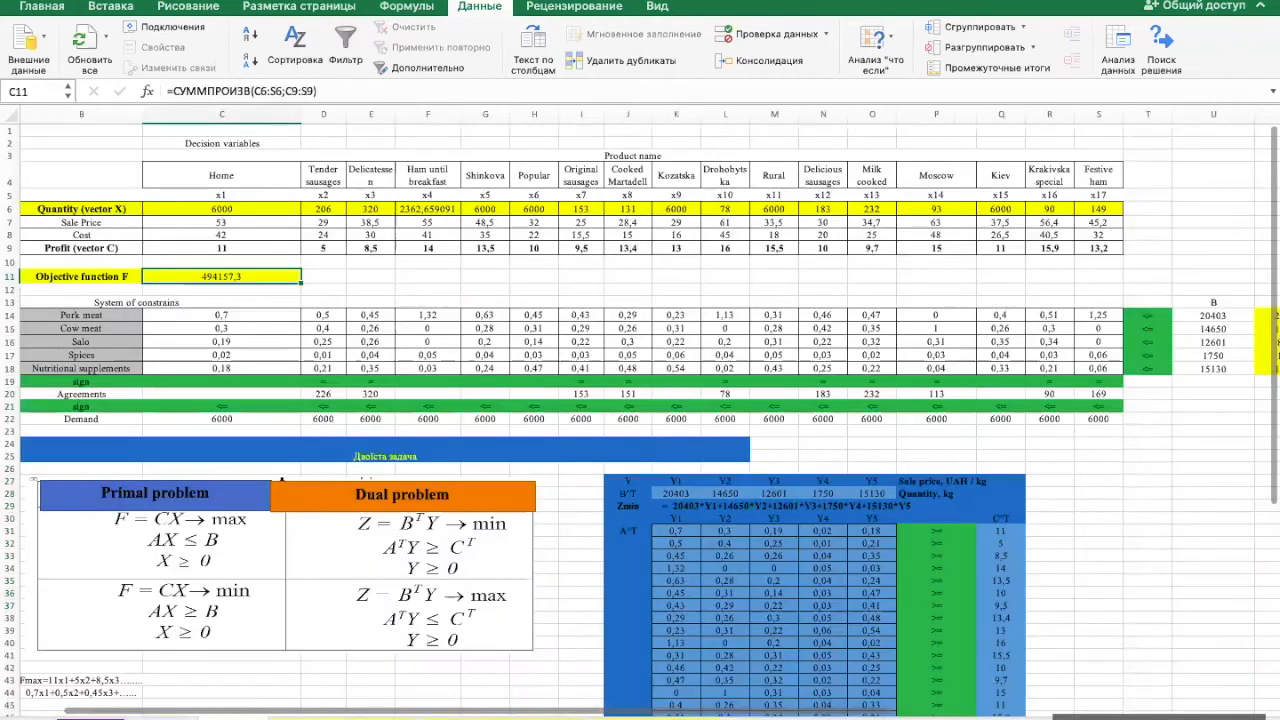
click(268, 209)
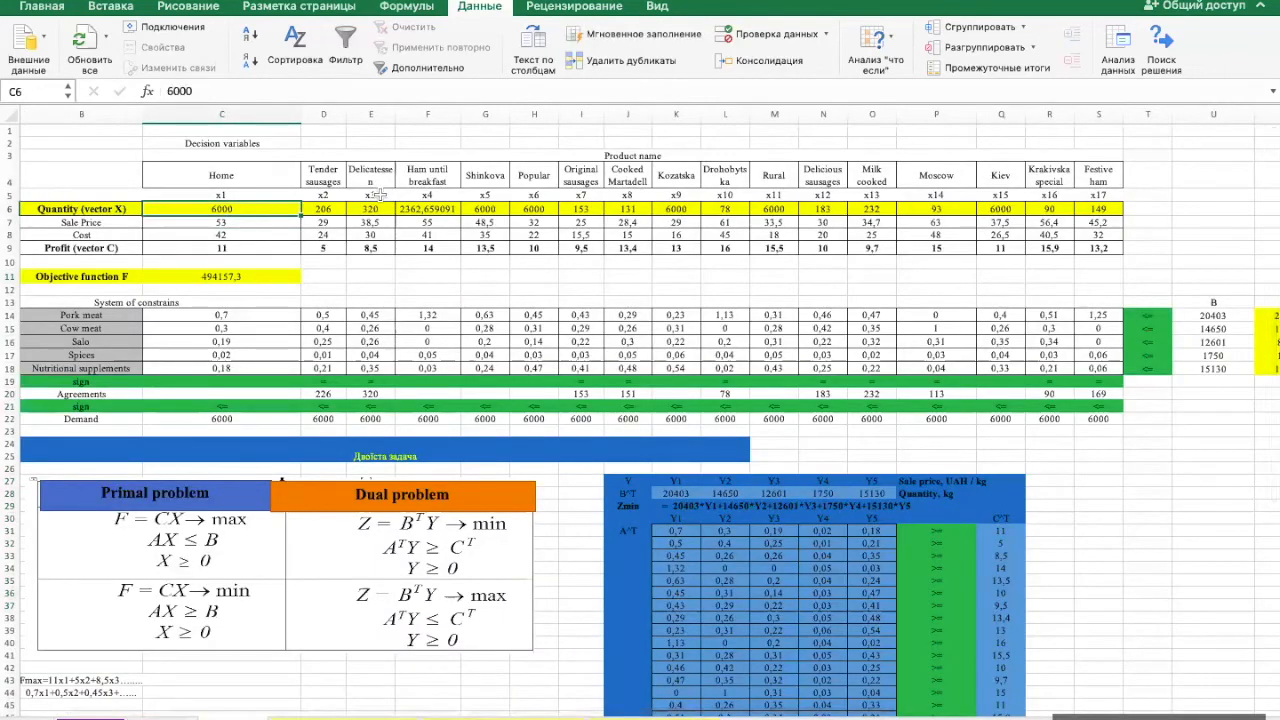
key(Right)
click(380, 208)
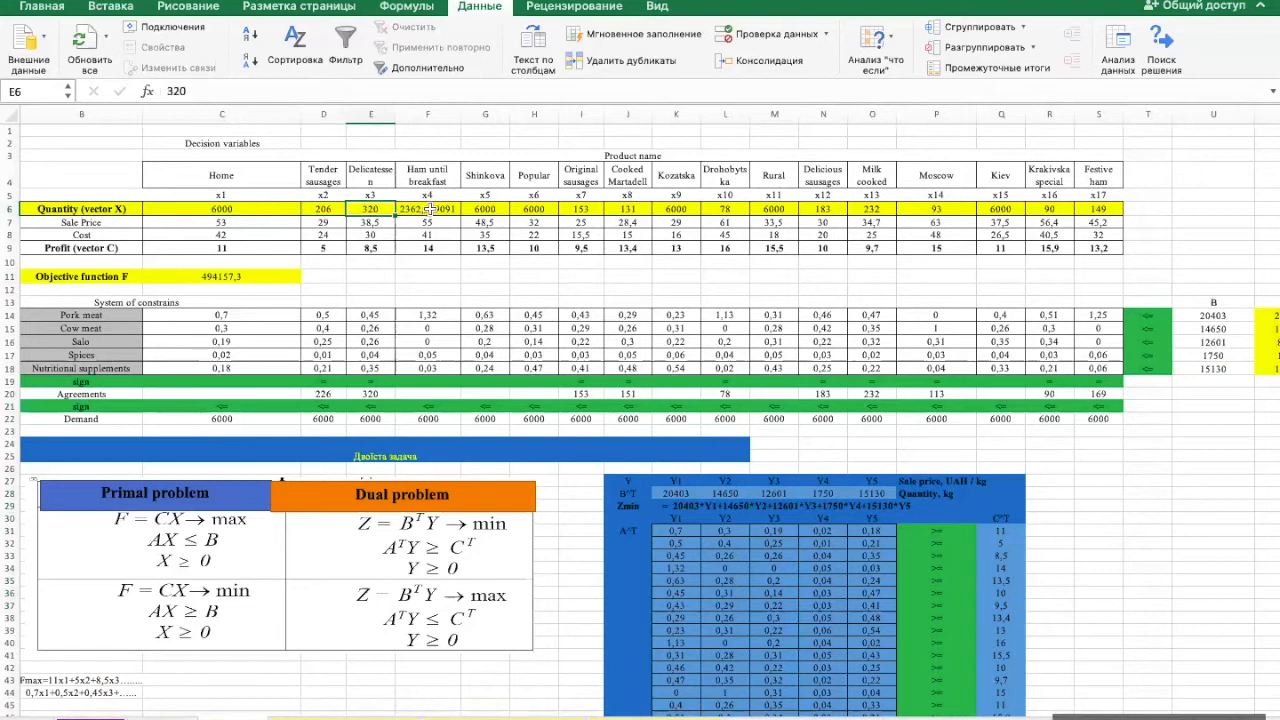
click(428, 209)
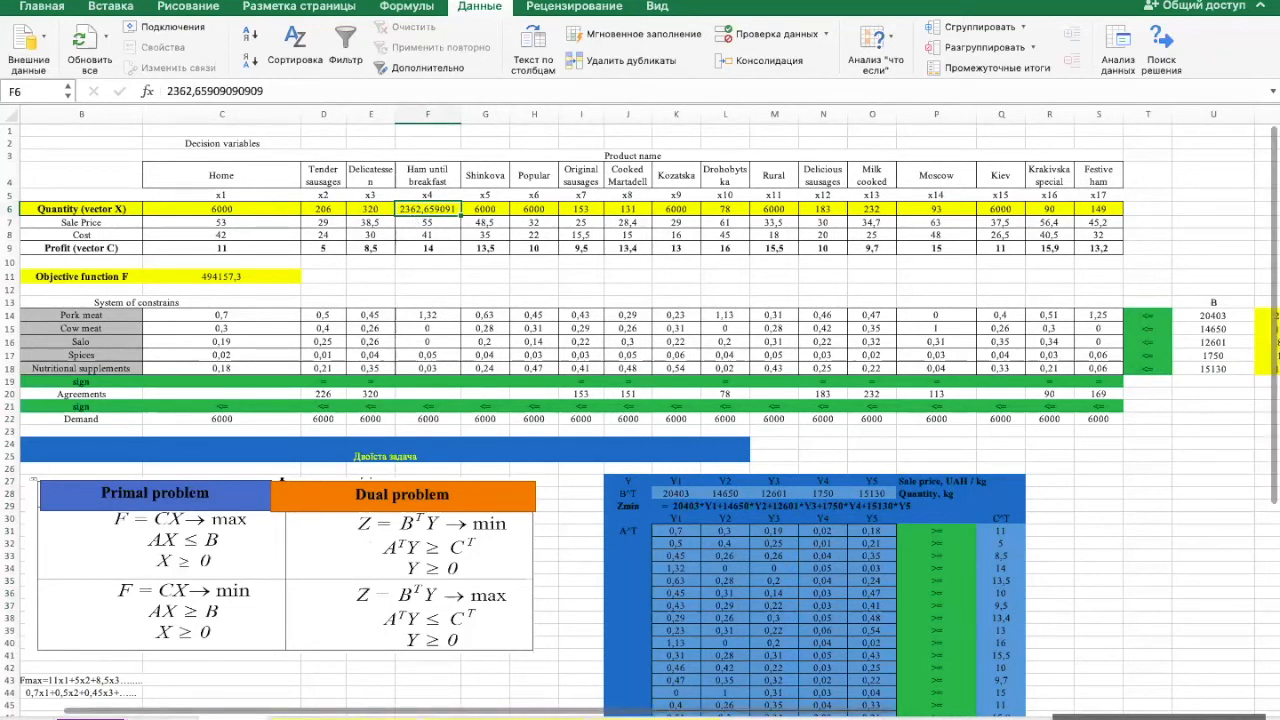
- Examine the resource constraints in rows 42 to 46 of Отчет о результатах 1, especially the cell values D42:D46
click(361, 717)
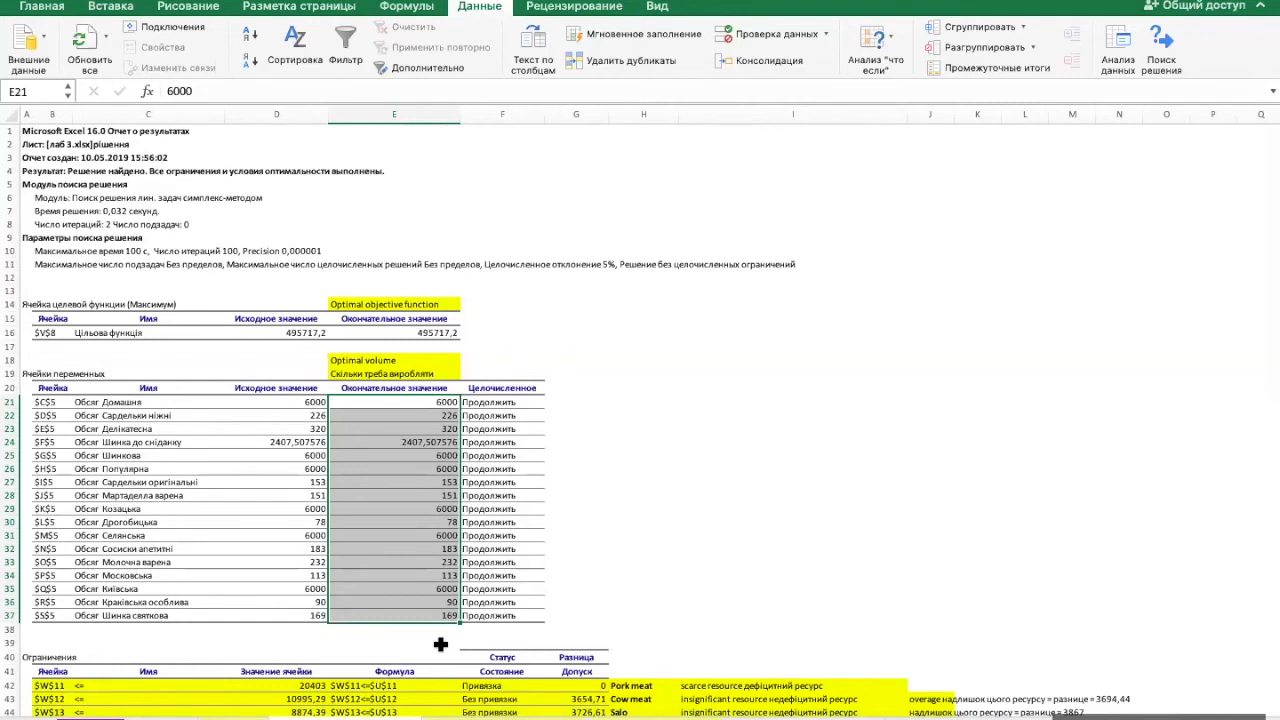
scroll(459, 572, down, 5)
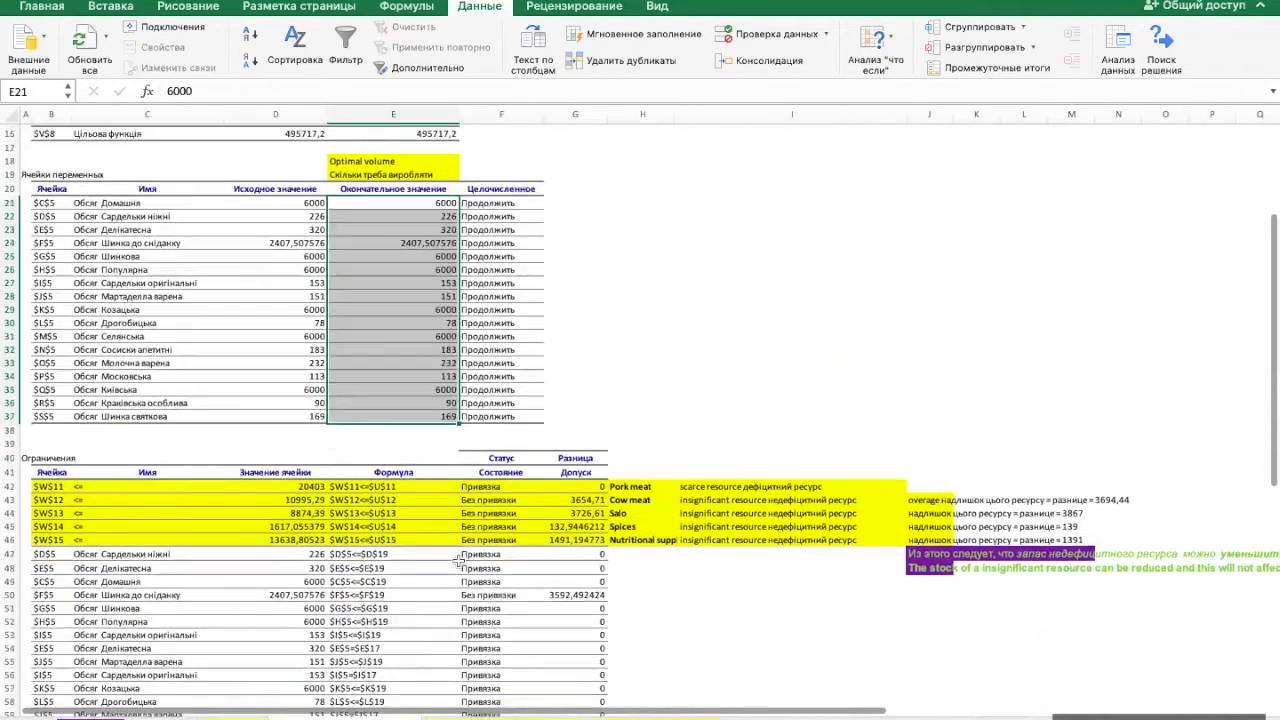
scroll(459, 563, down, 2)
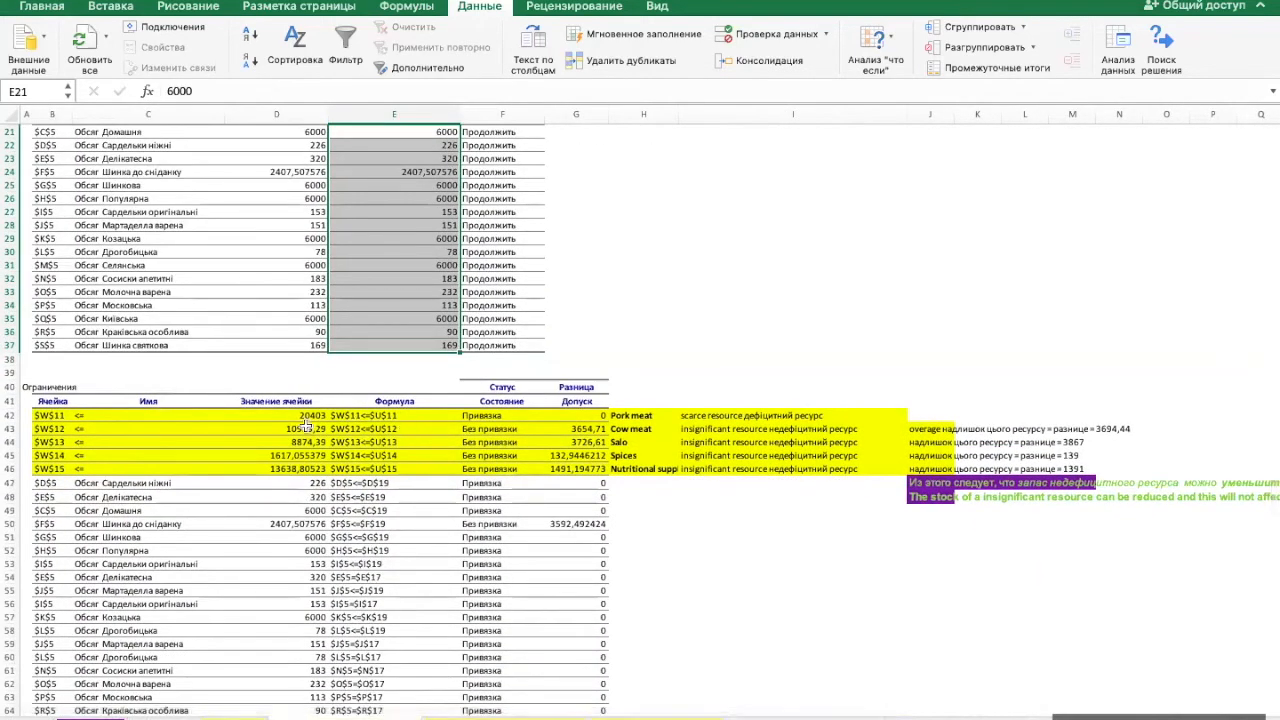
scroll(273, 438, down, 2)
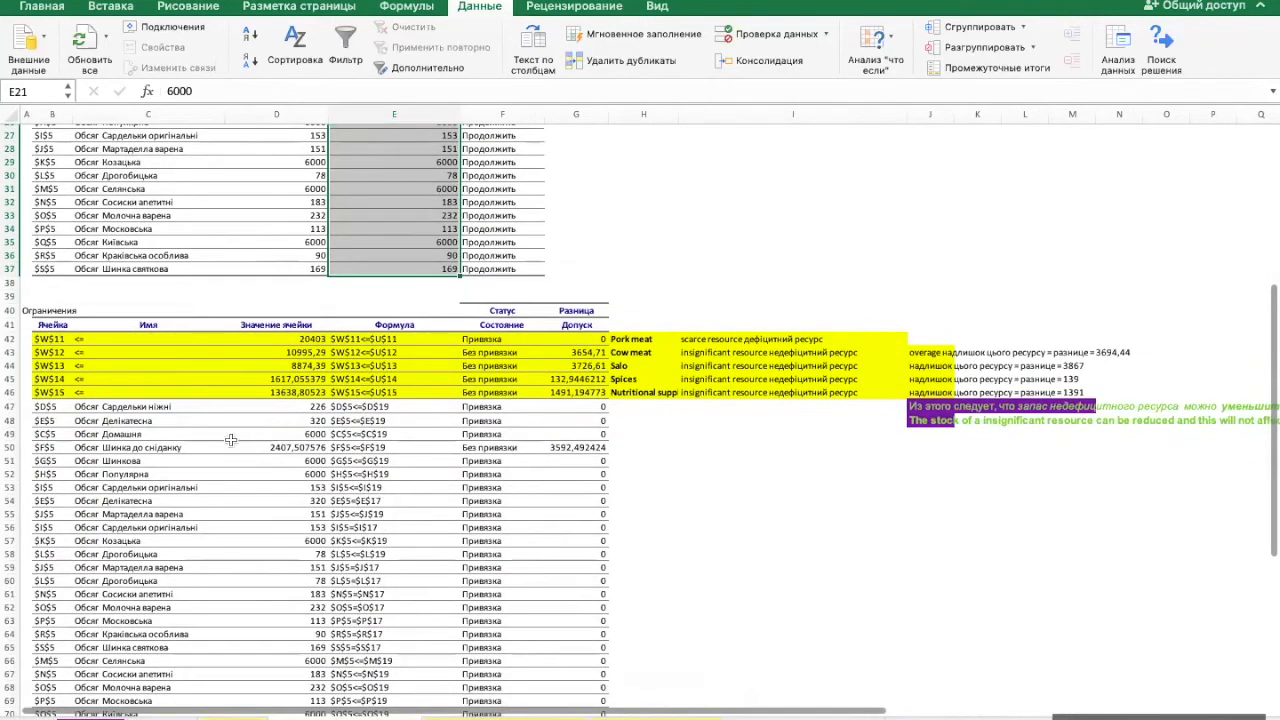
scroll(224, 434, up, 2)
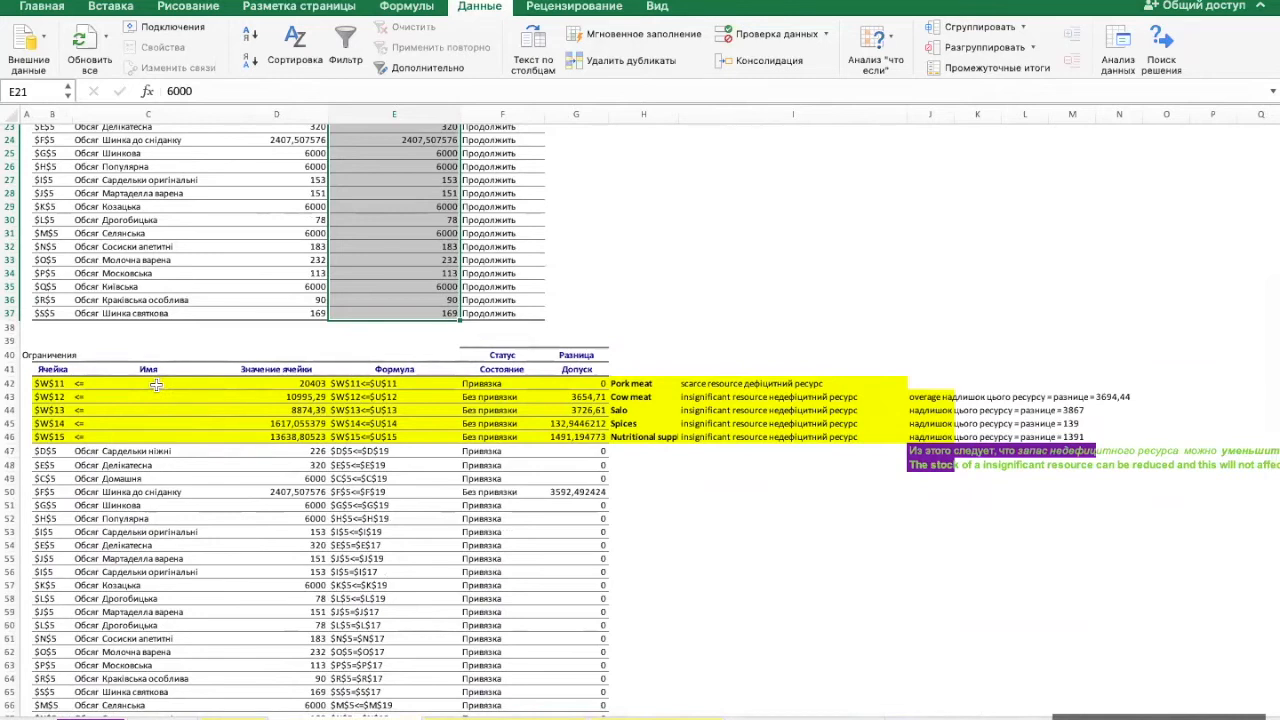
drag(156, 385, 554, 437)
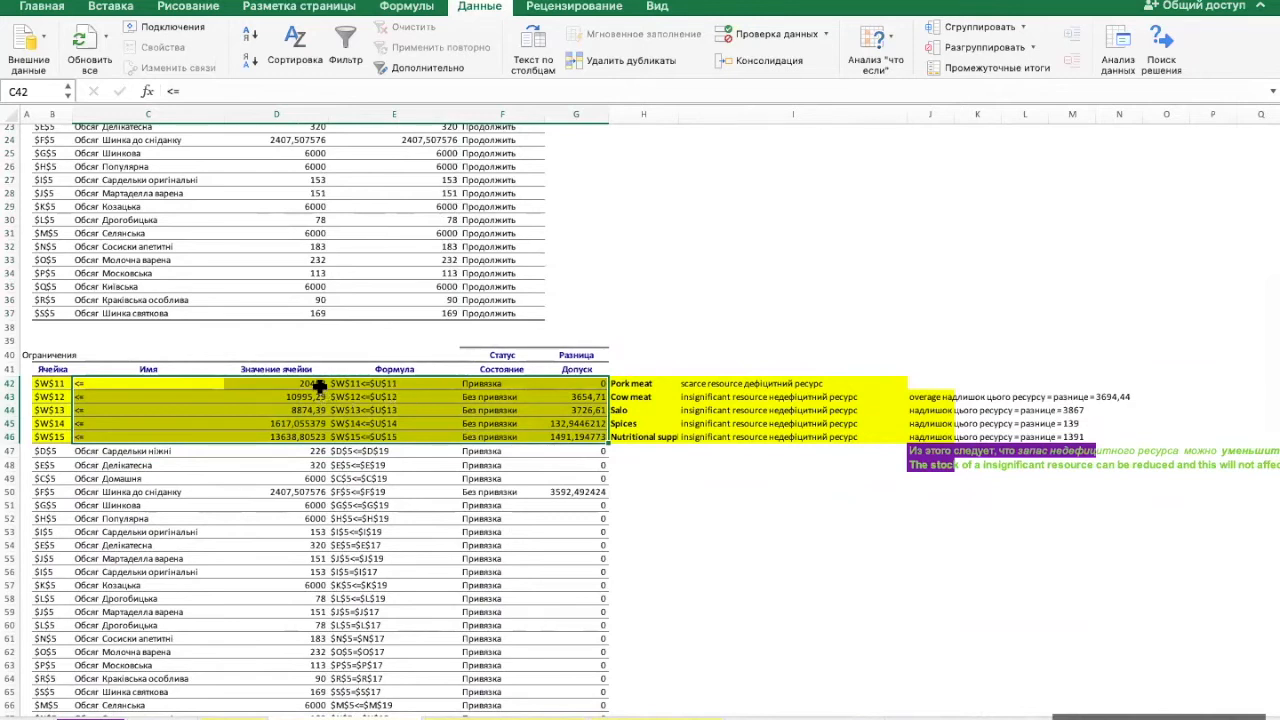
drag(312, 383, 310, 432)
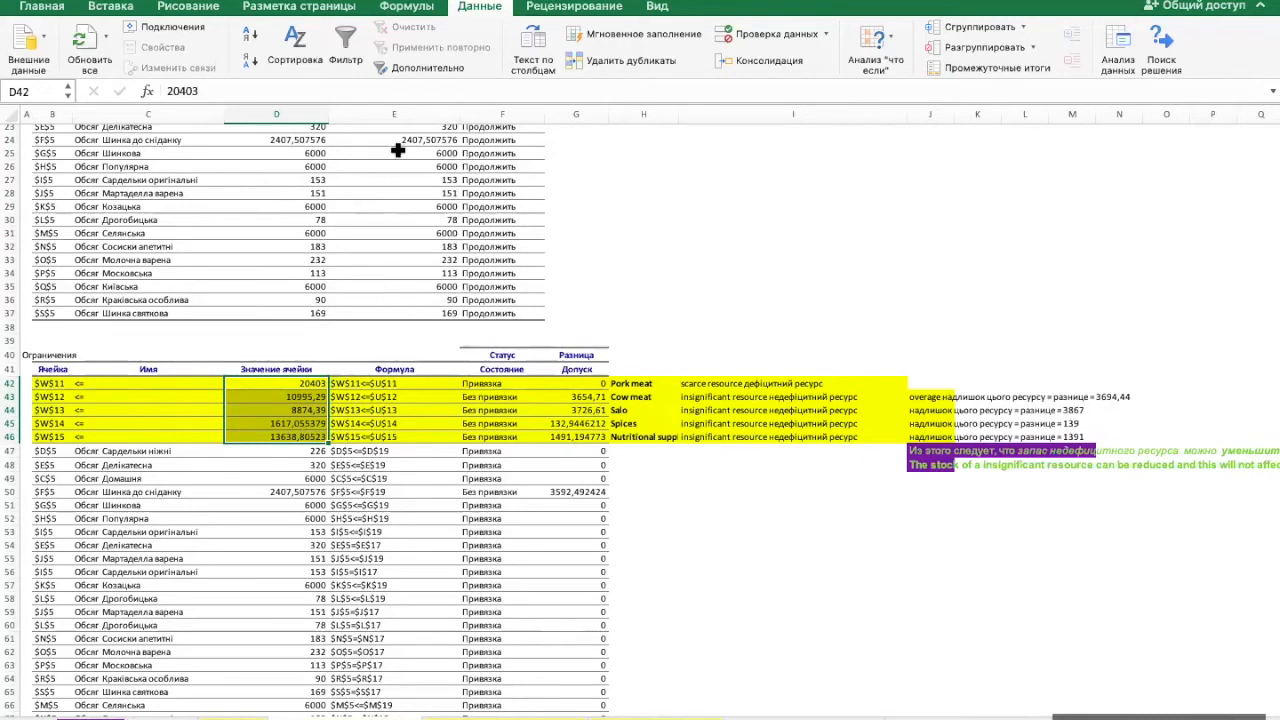
click(312, 386)
drag(313, 389, 314, 436)
- Check the AX resource usage values V14:V18 on the solution sheet against the report's constraint values
click(163, 717)
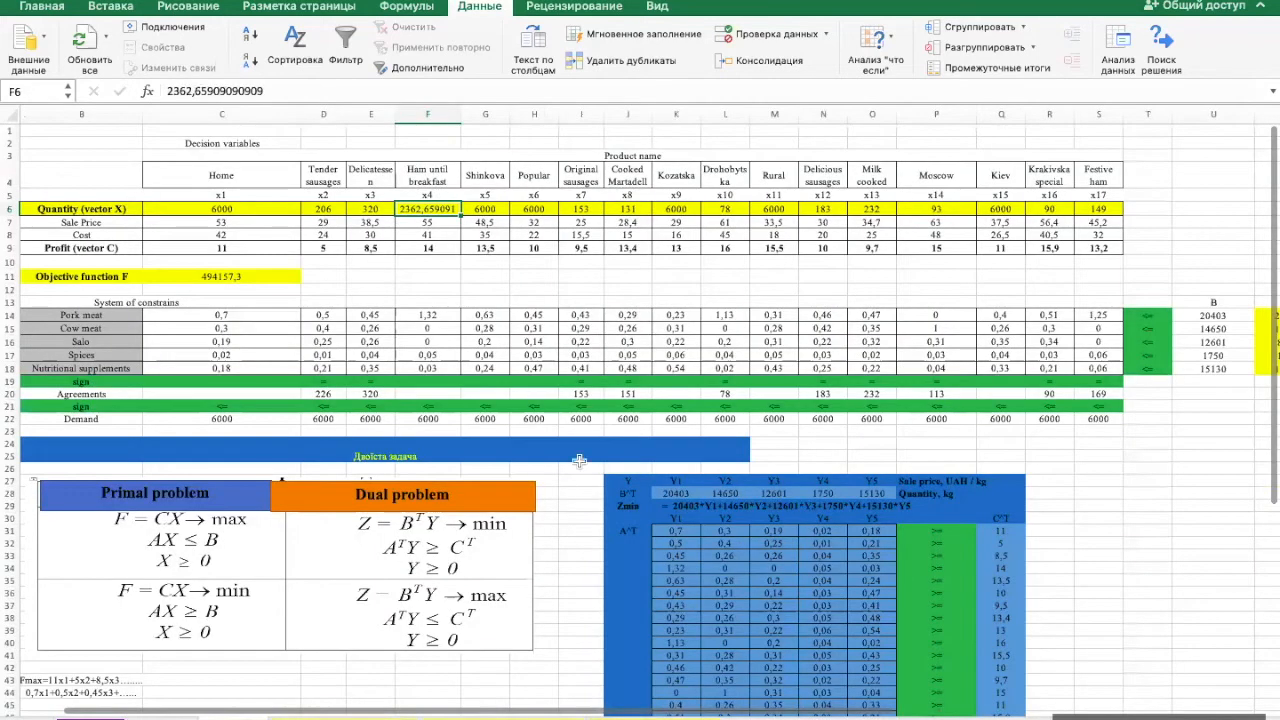
scroll(607, 433, right, 5)
scroll(607, 433, right, 2)
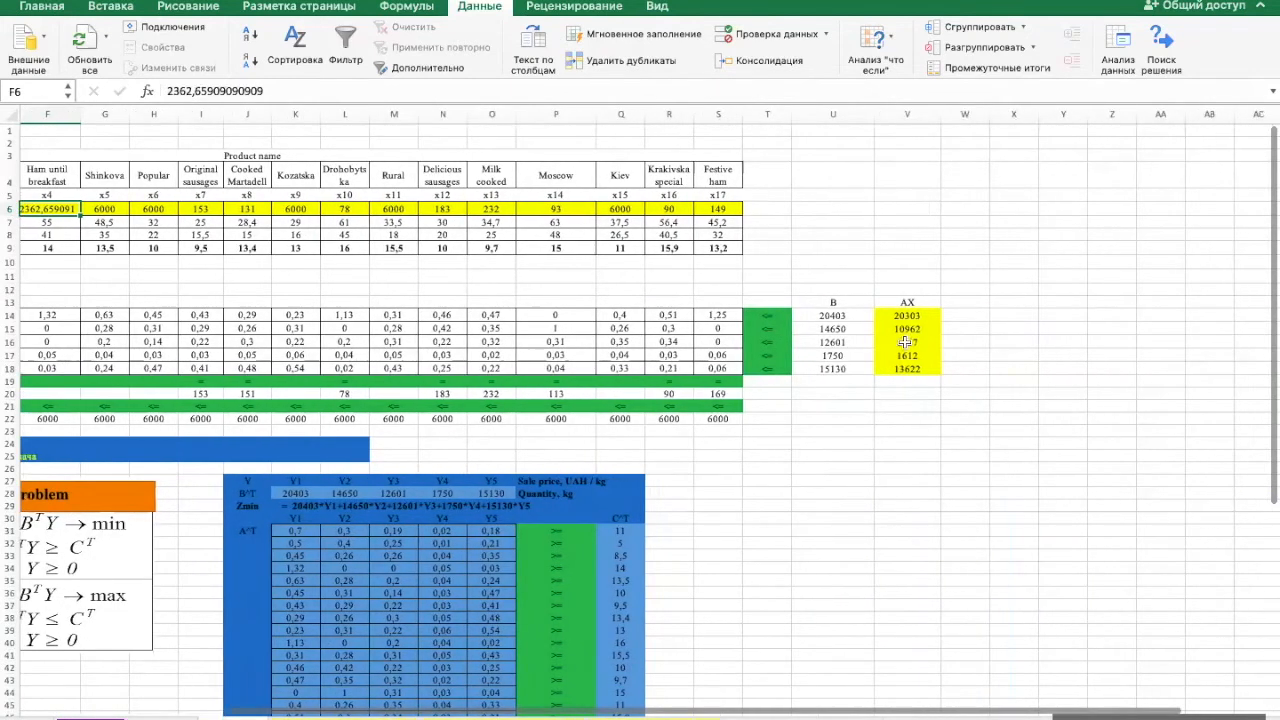
drag(915, 315, 916, 362)
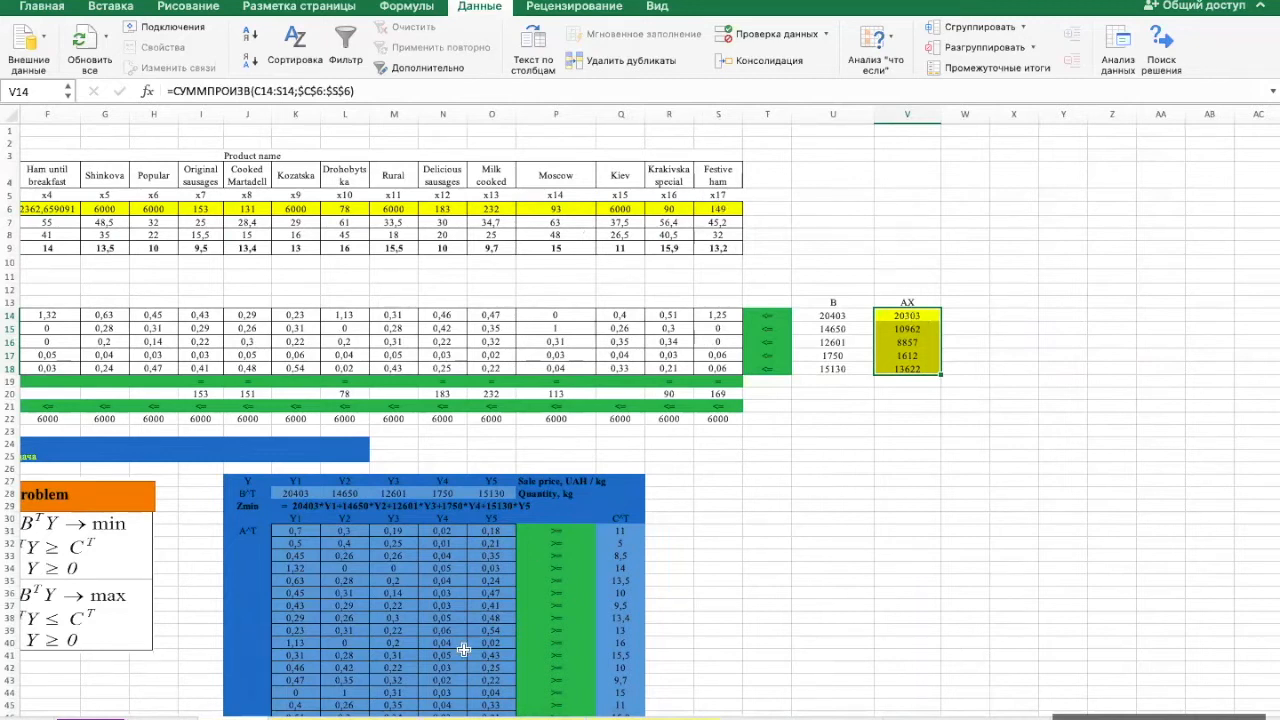
- Return to Отчет о результатах 1 and examine the differences for pork and cow meat and the Nutritional supplements label in H46
click(347, 718)
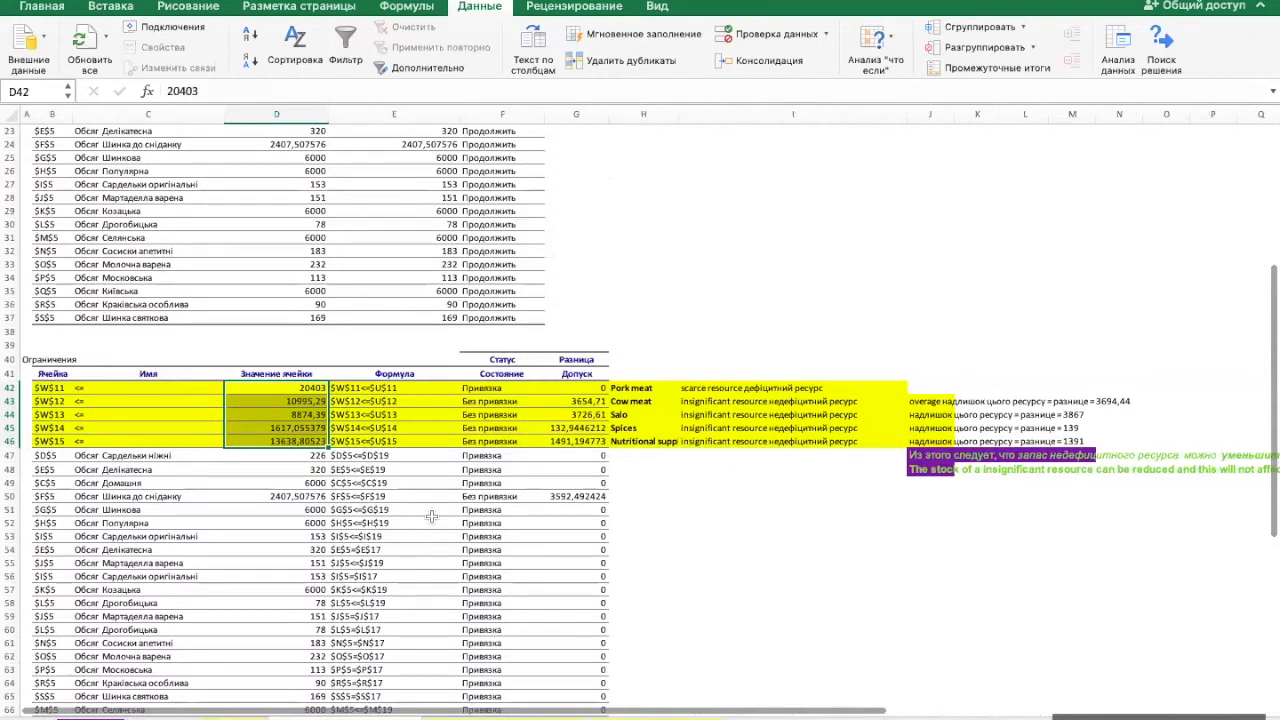
click(576, 388)
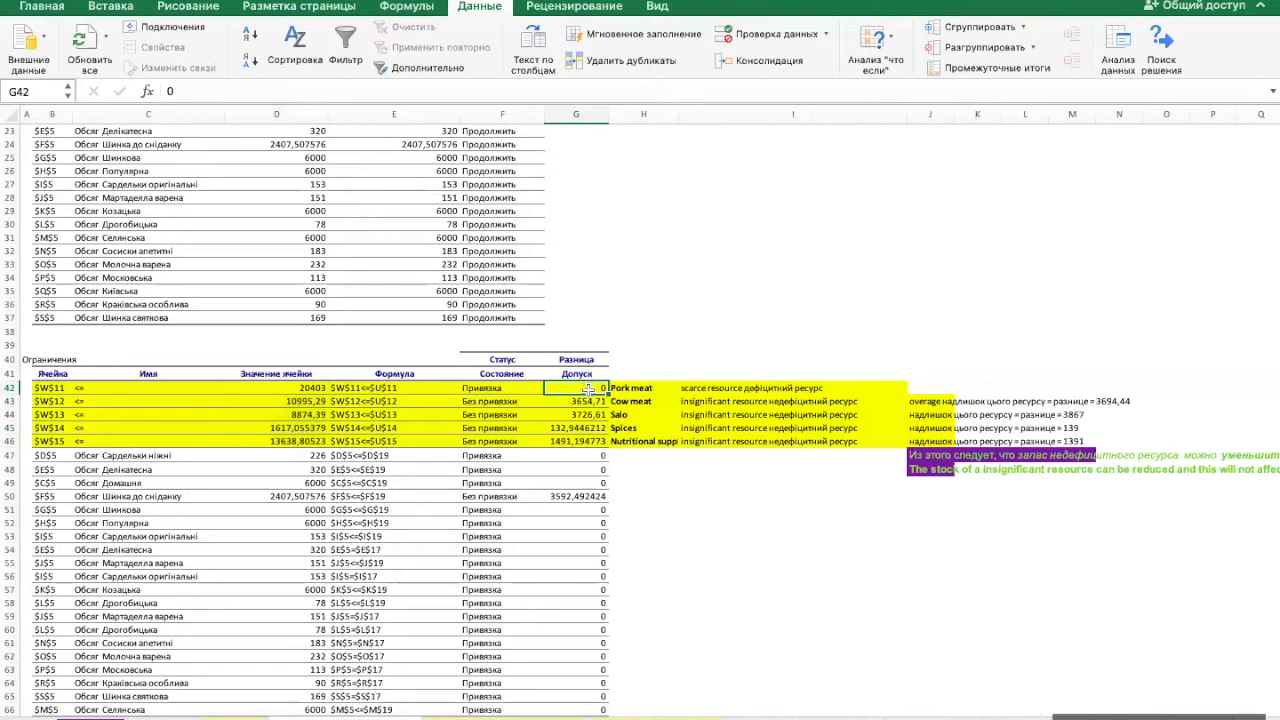
click(587, 401)
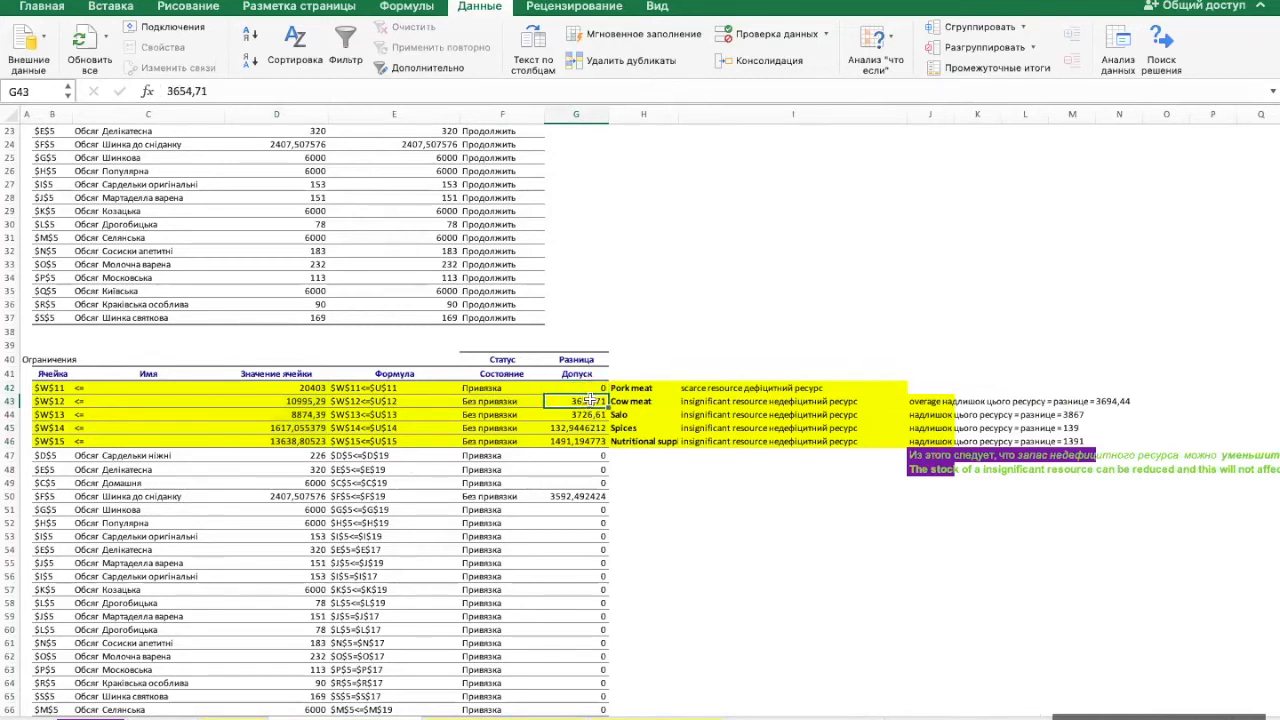
click(618, 441)
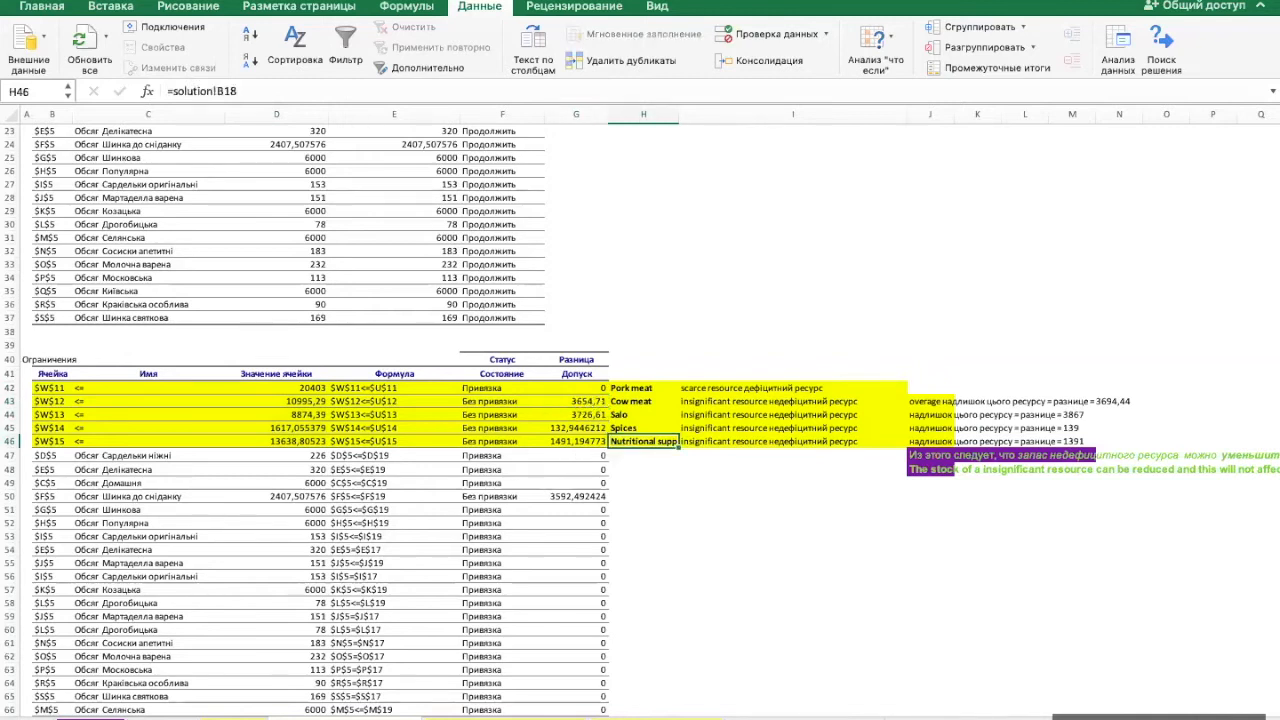
- Compare the resource stocks U14:U18 with the AX usage V14:V18 on the solution sheet, also checking the x17 quantity
click(235, 717)
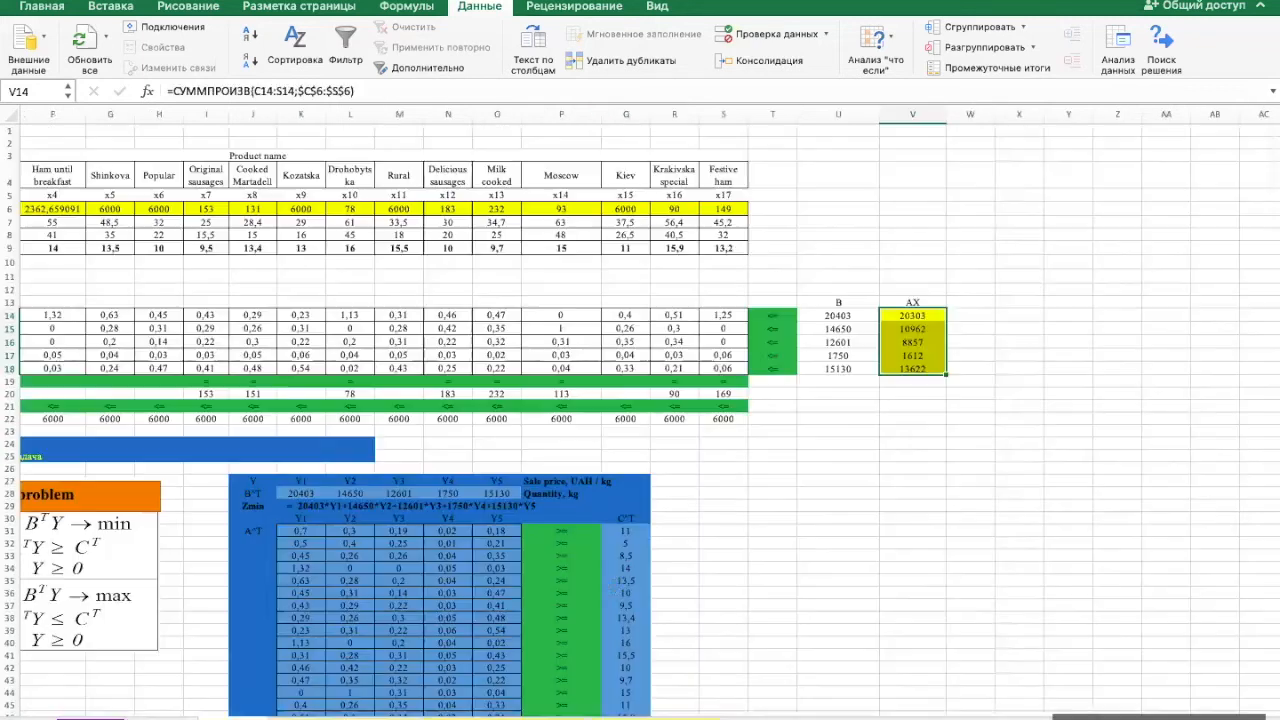
click(965, 313)
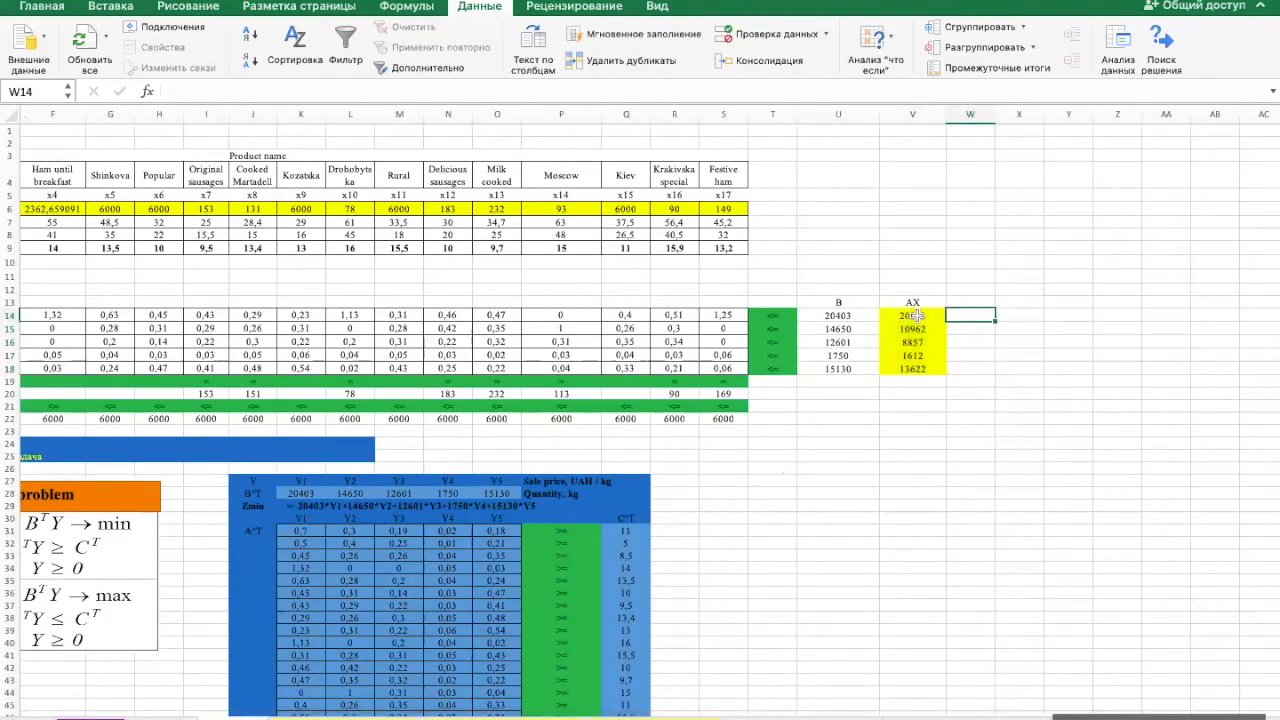
drag(843, 315, 845, 366)
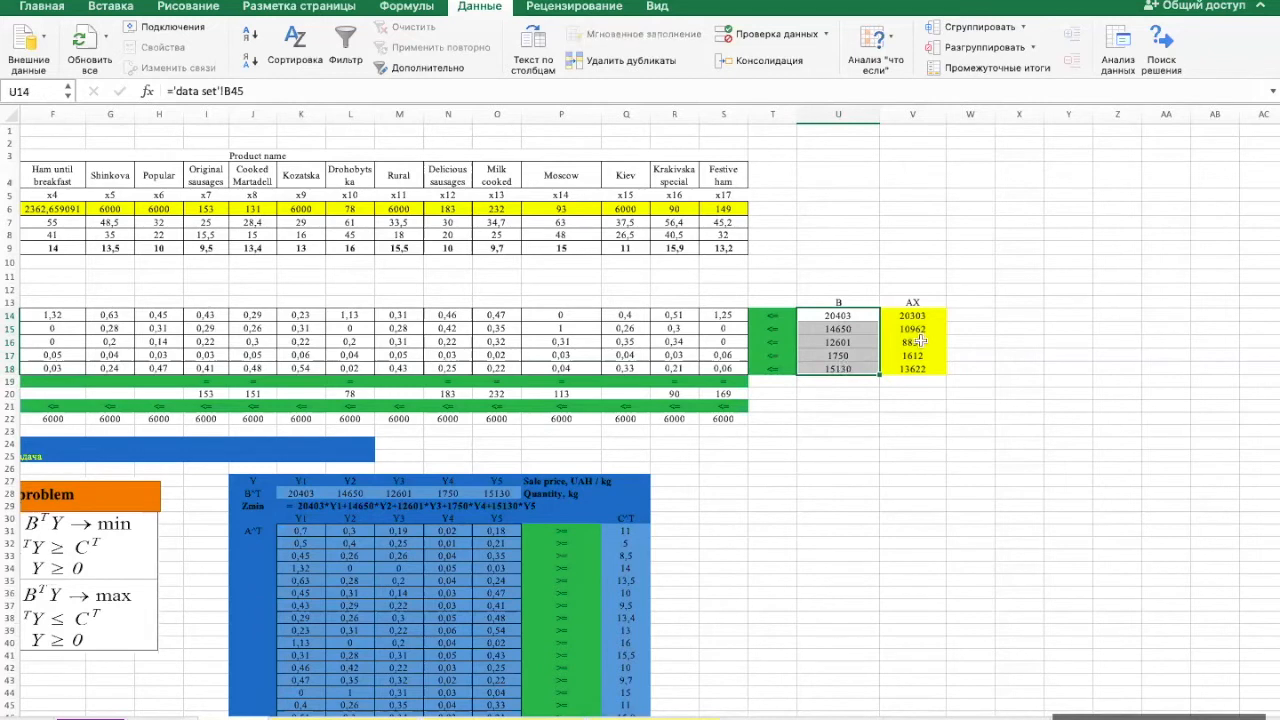
drag(919, 315, 924, 369)
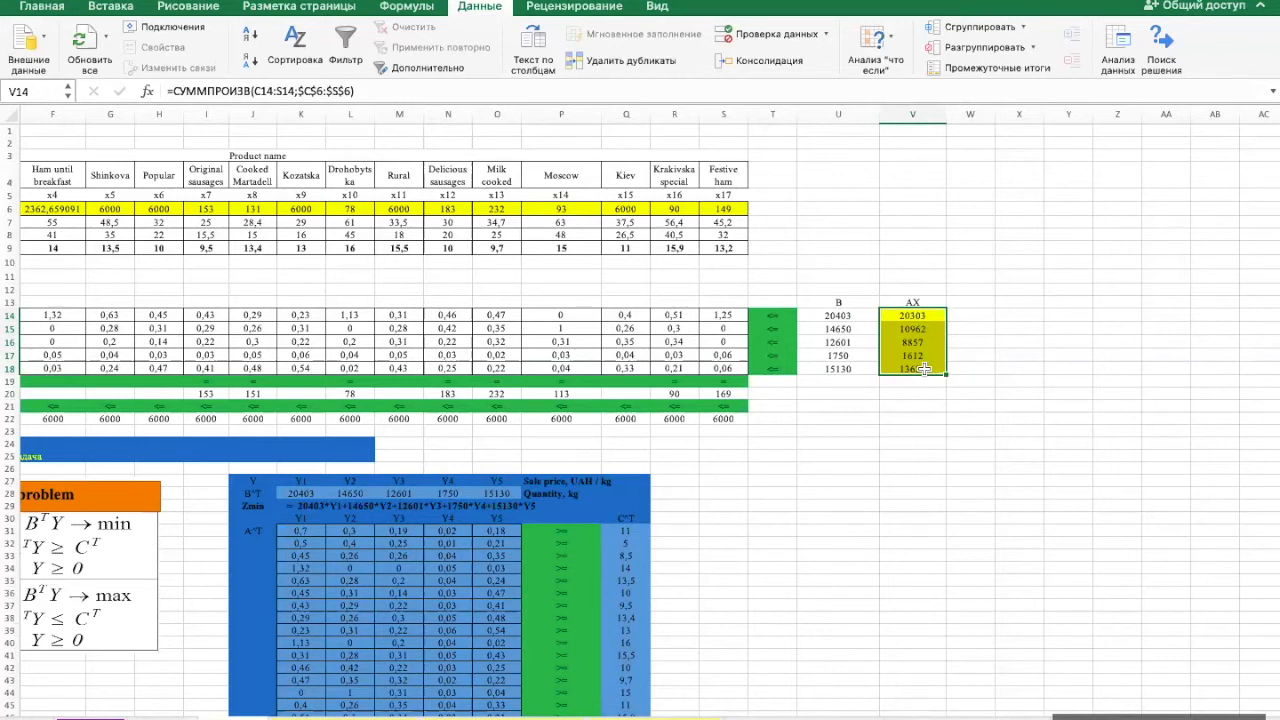
click(733, 209)
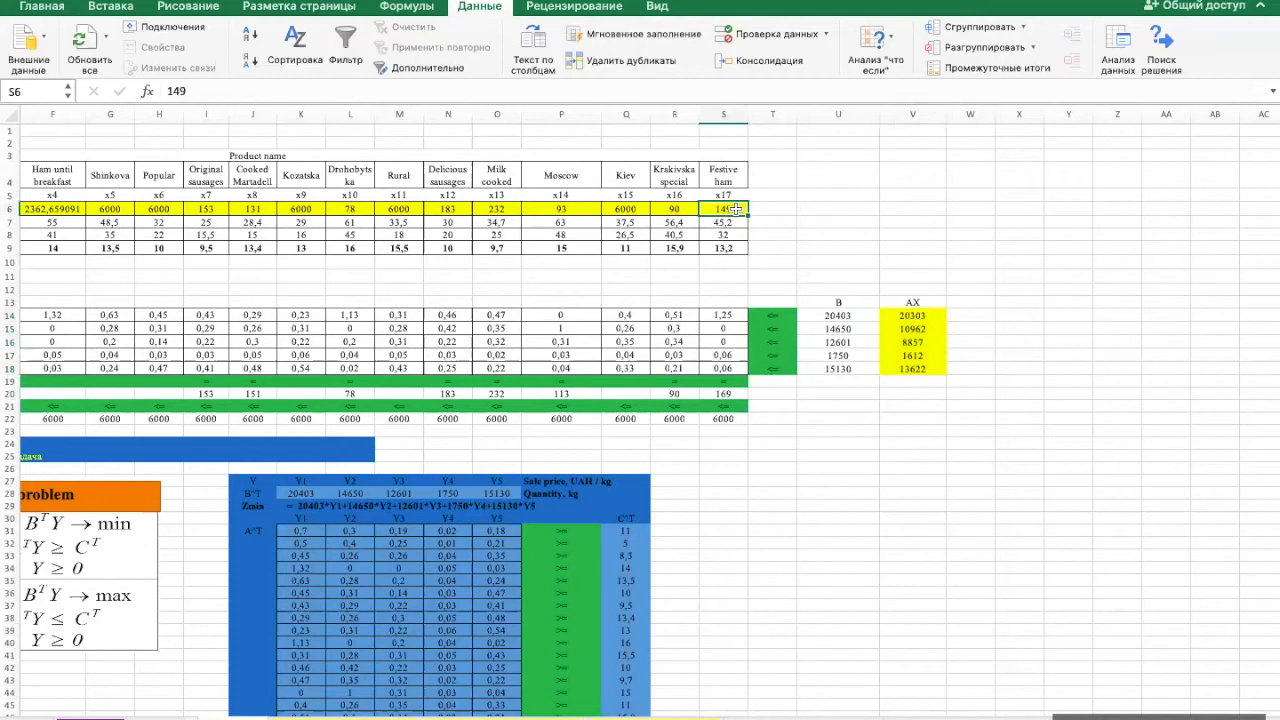
click(858, 316)
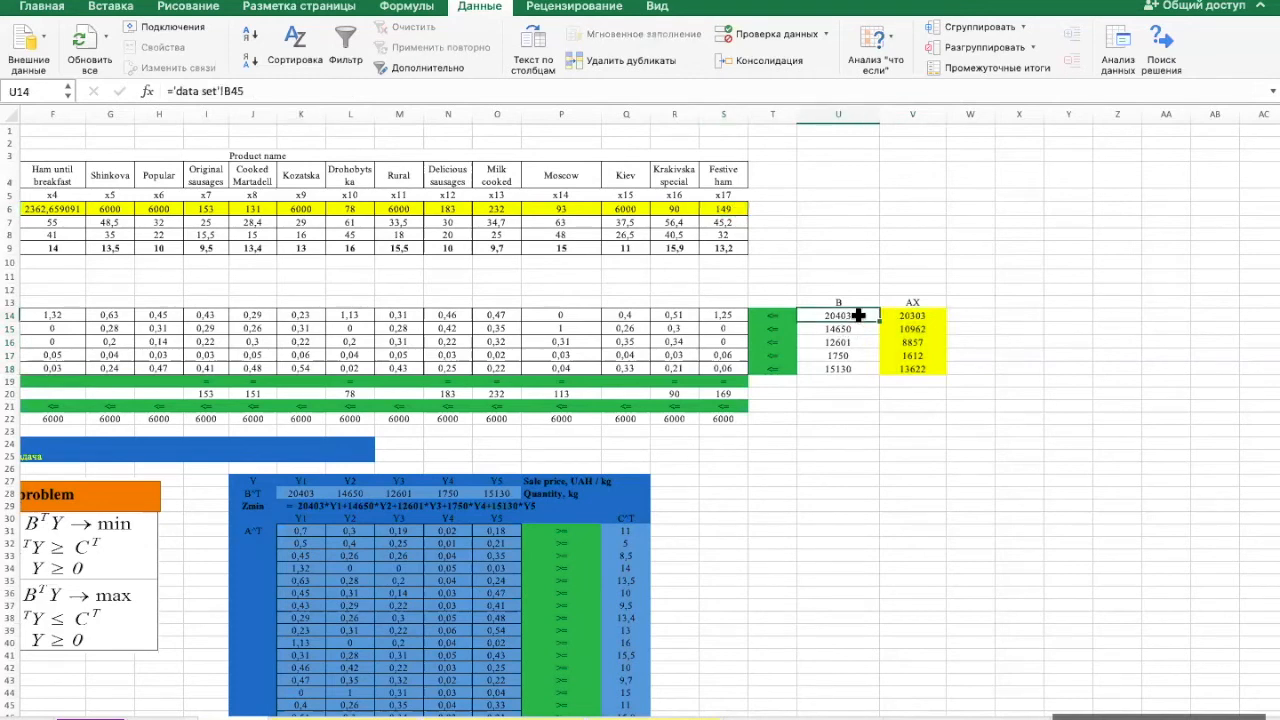
- Compare the pork meat stock in U14 with its AX usage in V14 on the solution sheet
scroll(585, 343, left, 5)
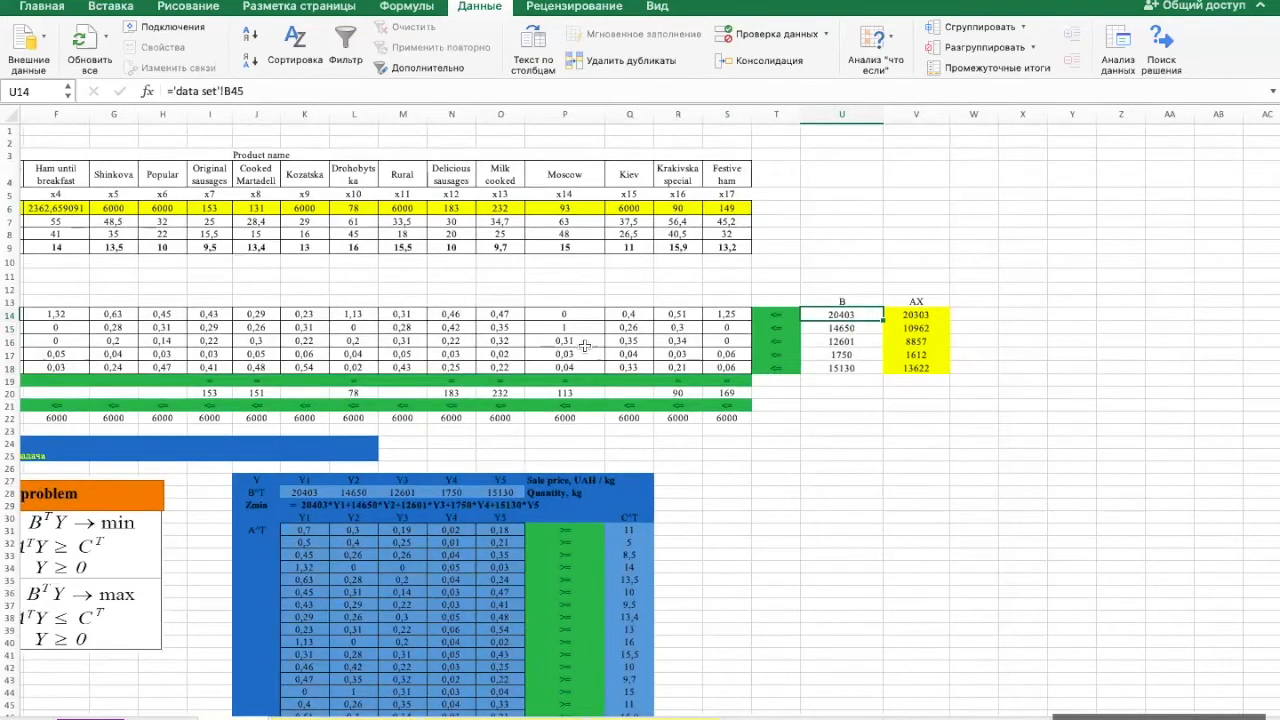
scroll(583, 343, right, 10)
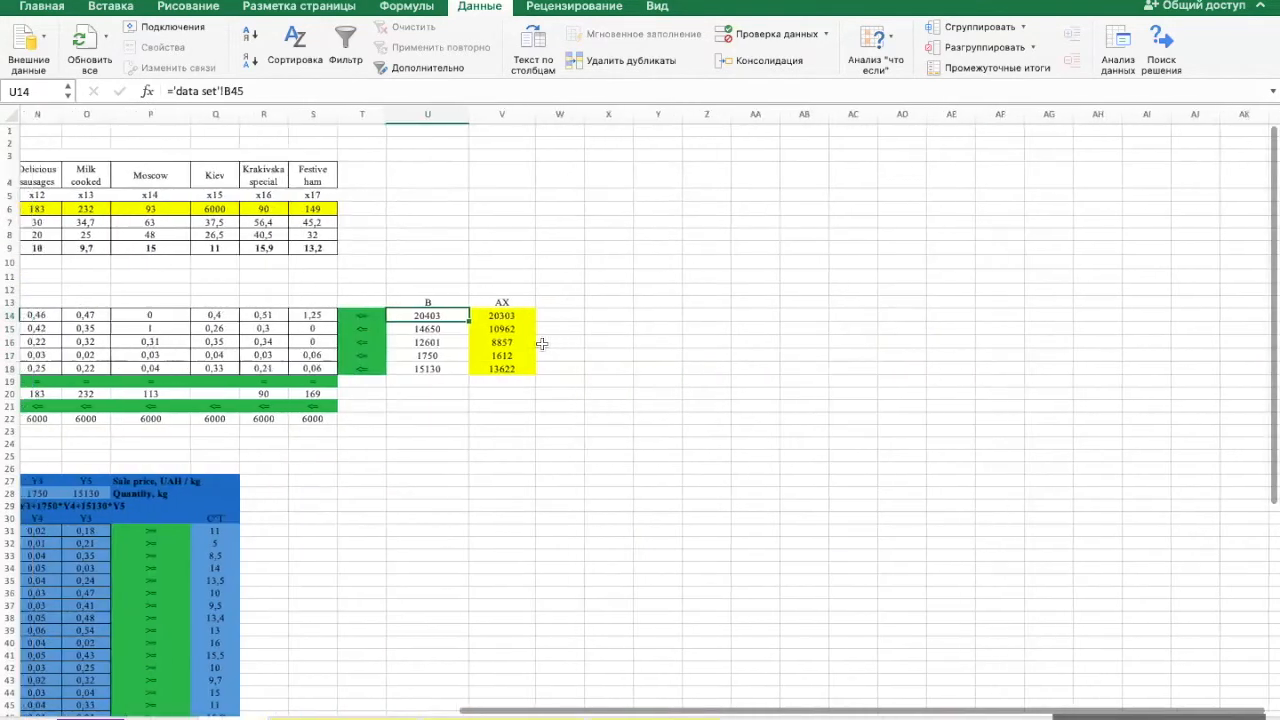
click(592, 314)
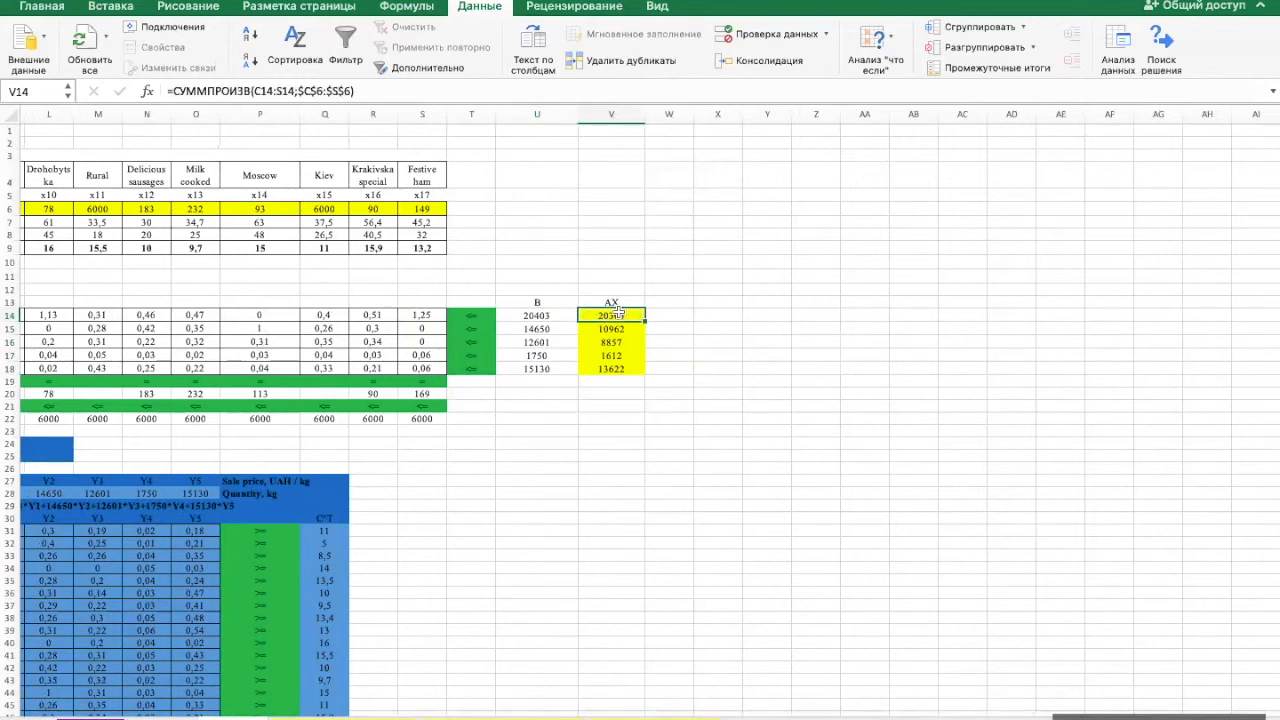
click(560, 316)
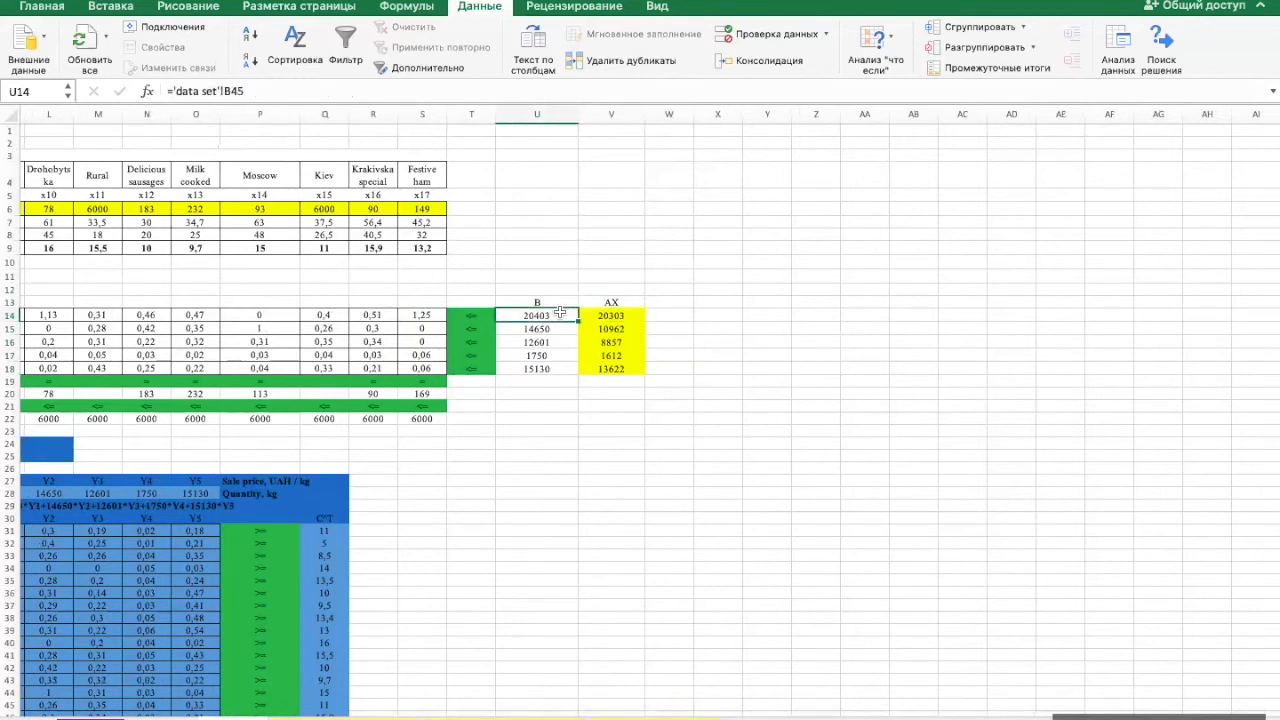
click(631, 315)
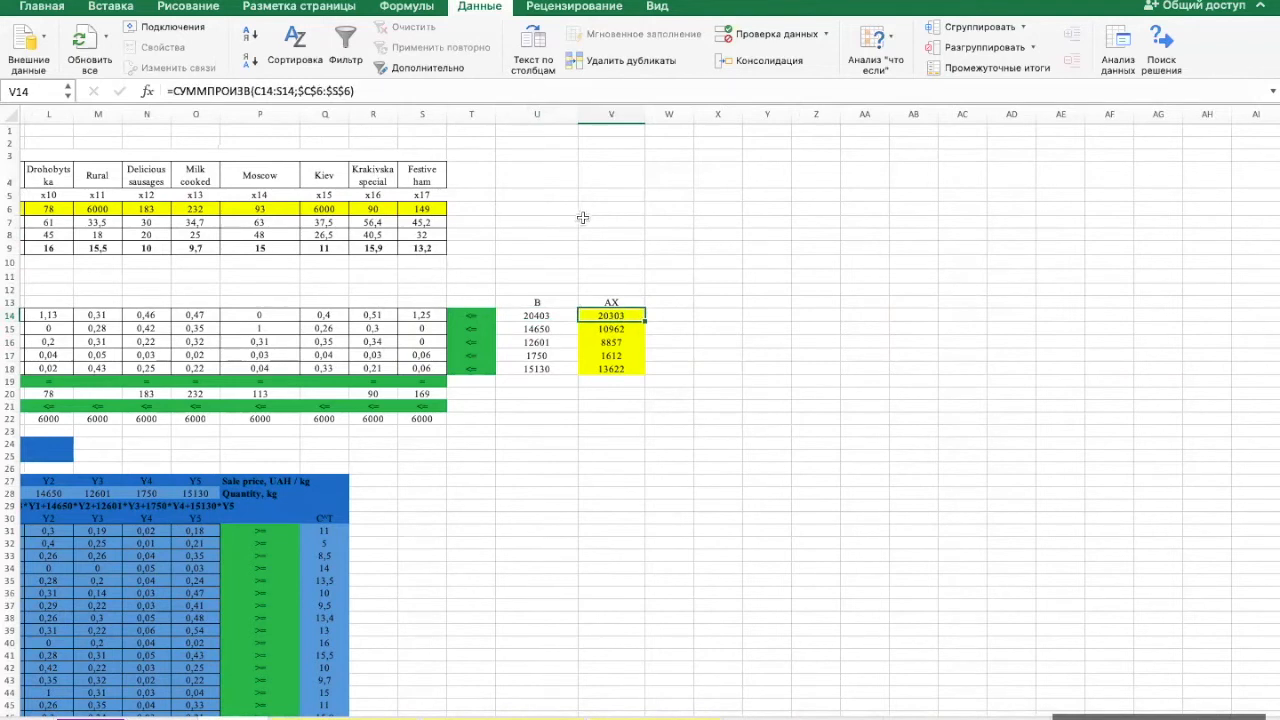
click(562, 315)
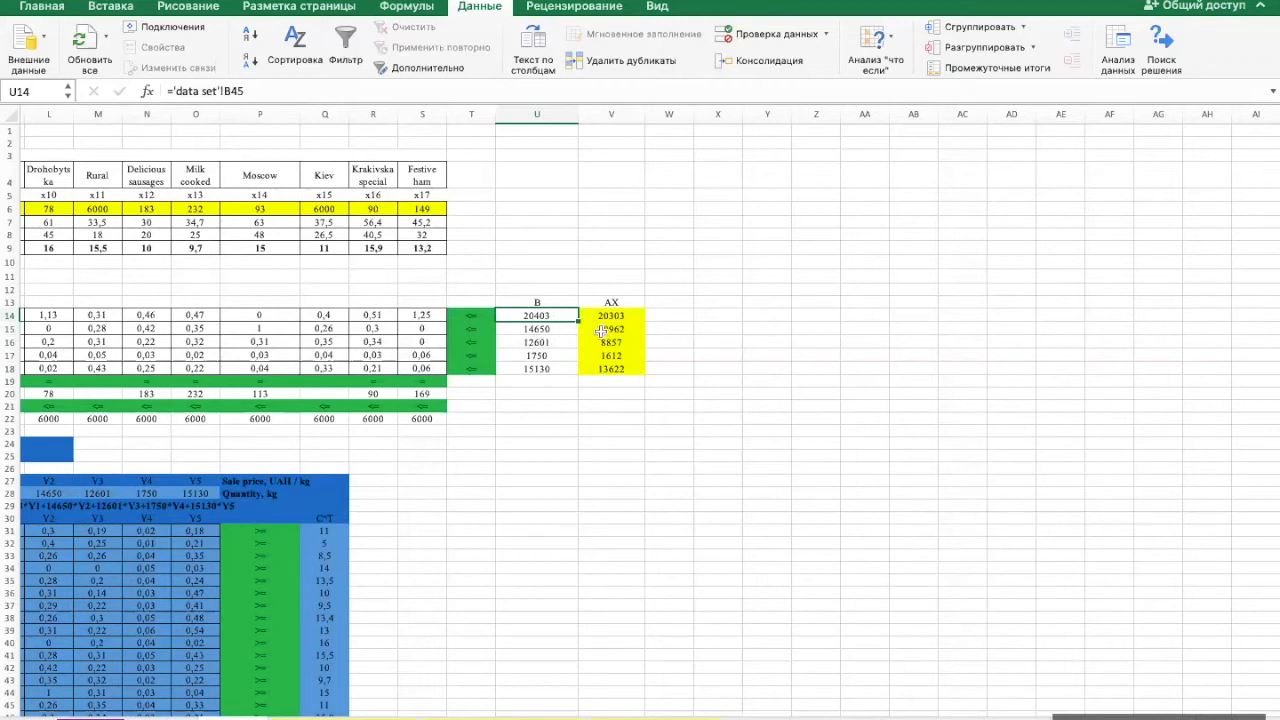
- Examine the stocks U15:U18 of the other four resources against their AX usage V15:V18
click(562, 328)
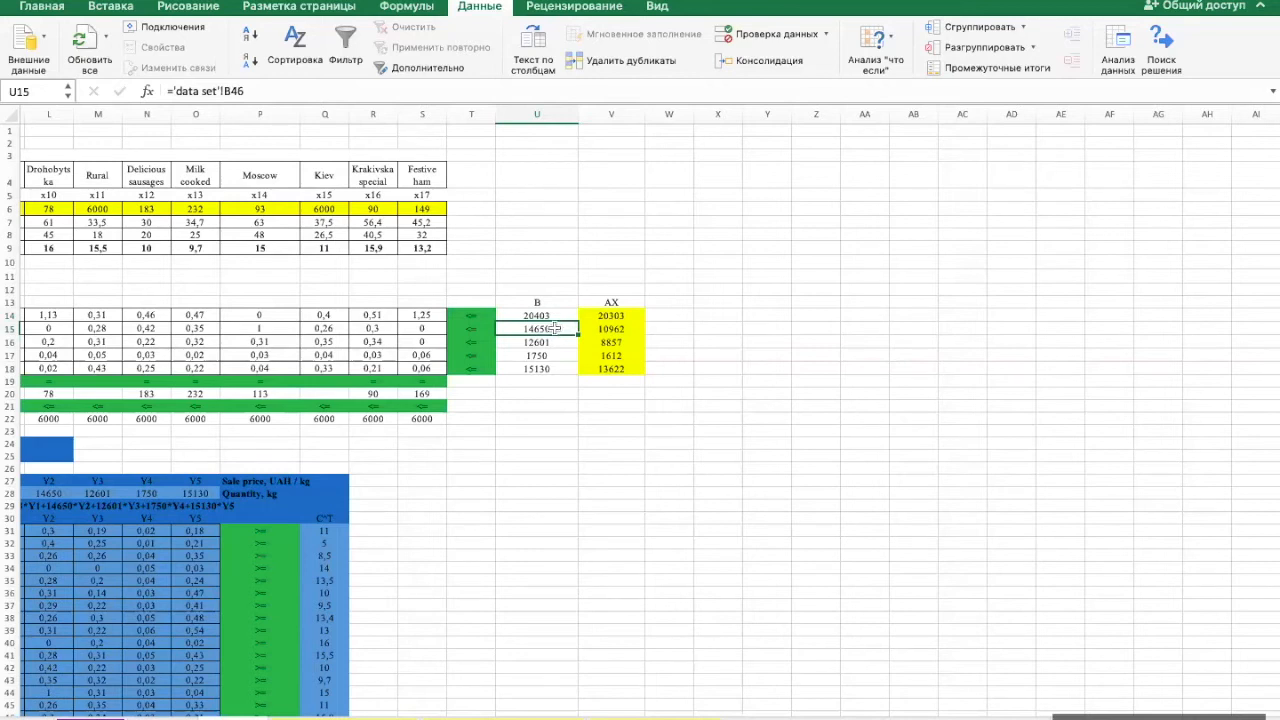
click(555, 342)
click(555, 355)
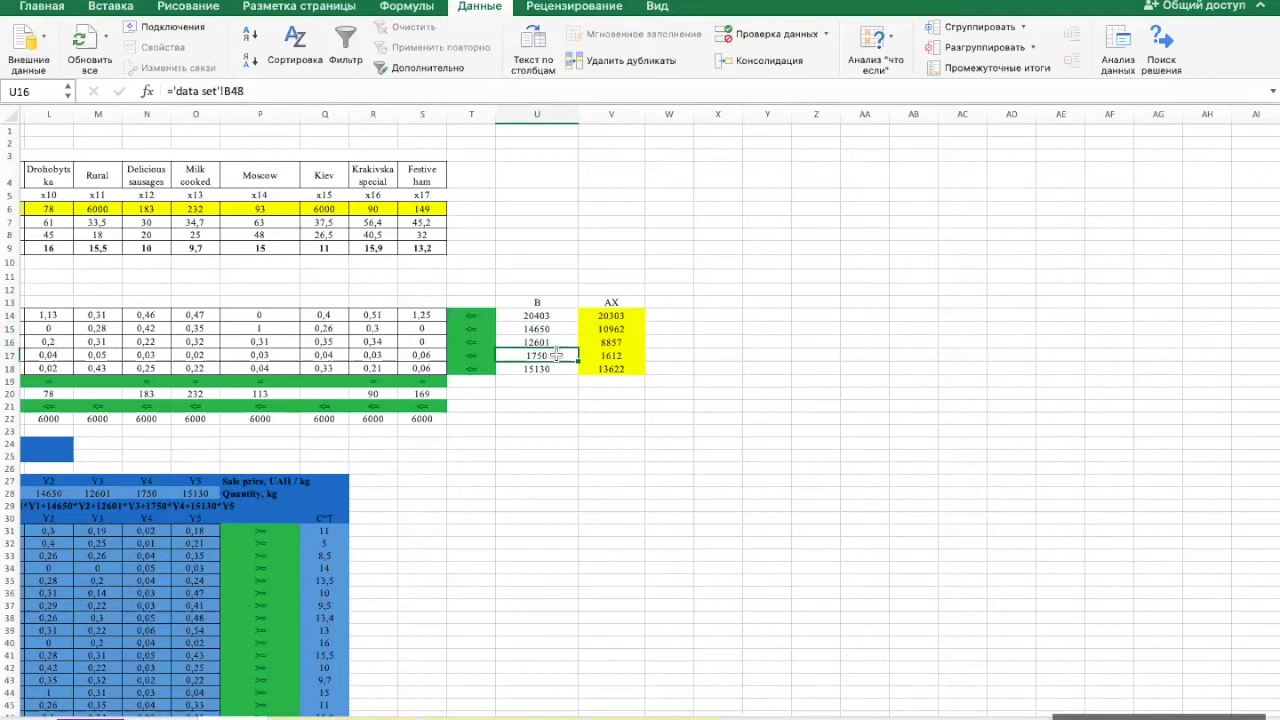
click(555, 370)
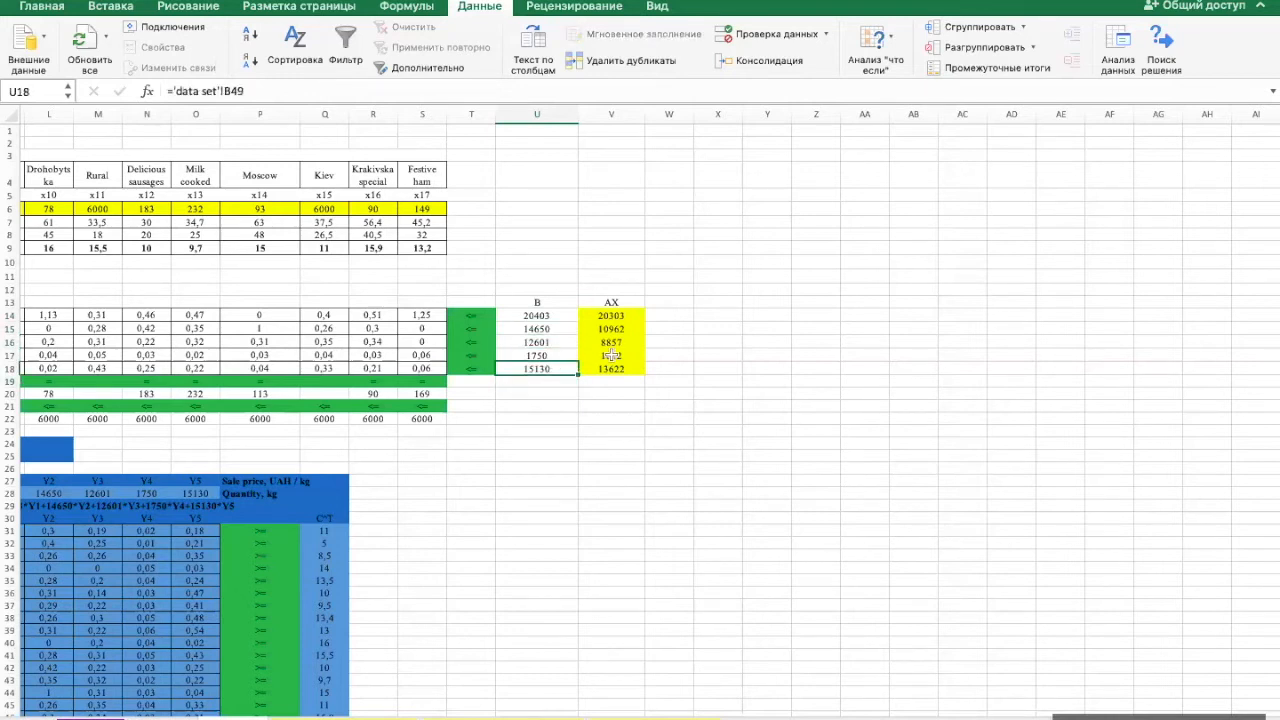
drag(628, 326, 628, 370)
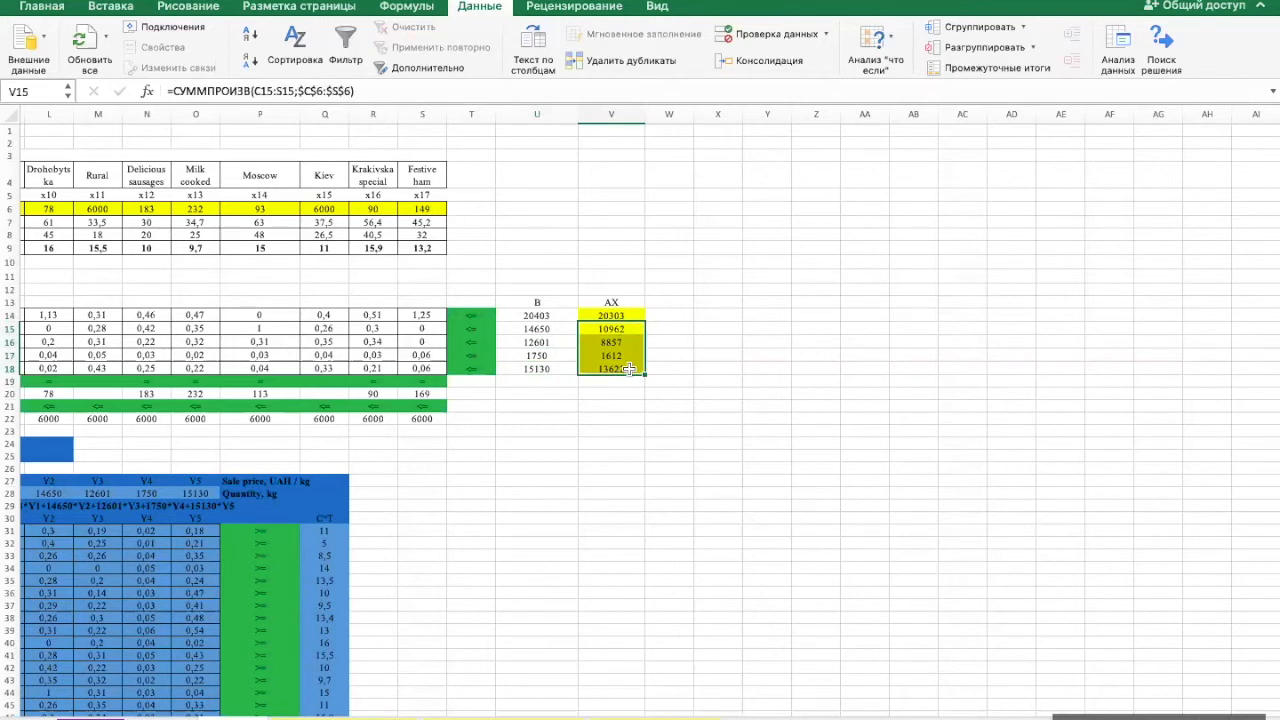
- Calculate the unused stock with =U15-V15 in W15 and fill the formula through W18
click(677, 329)
text(=)
click(558, 329)
text(-)
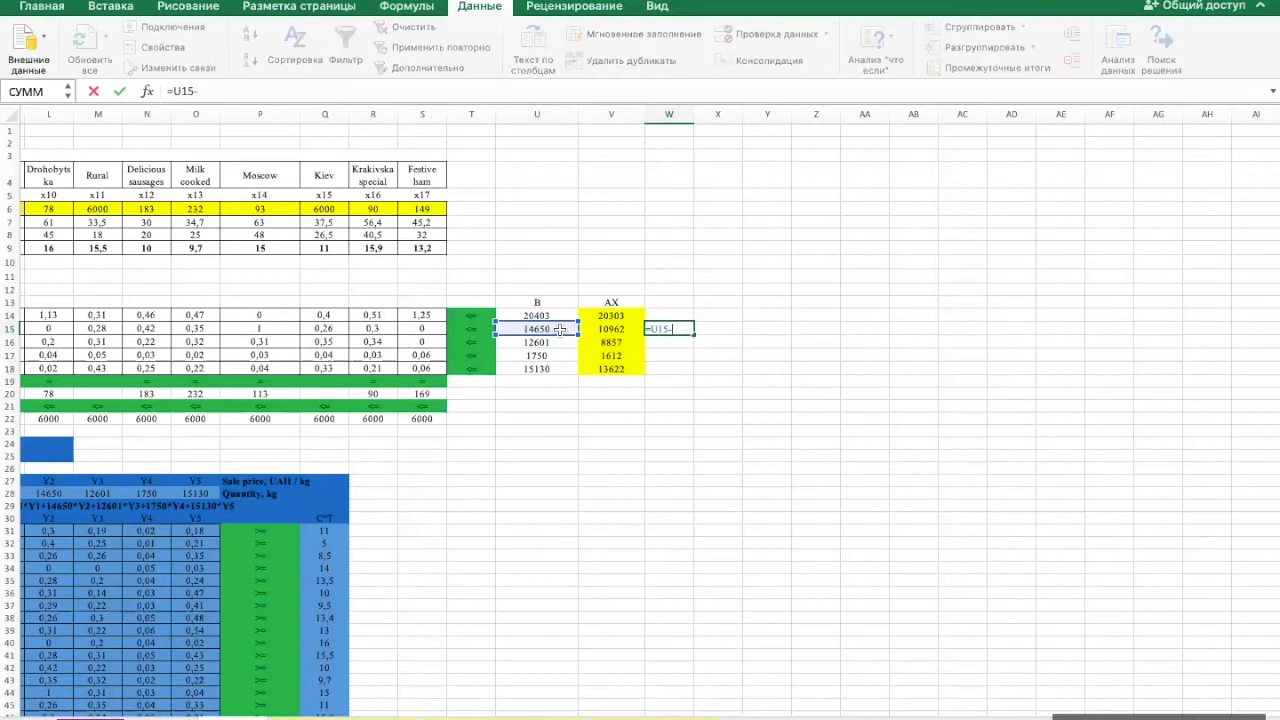
click(620, 328)
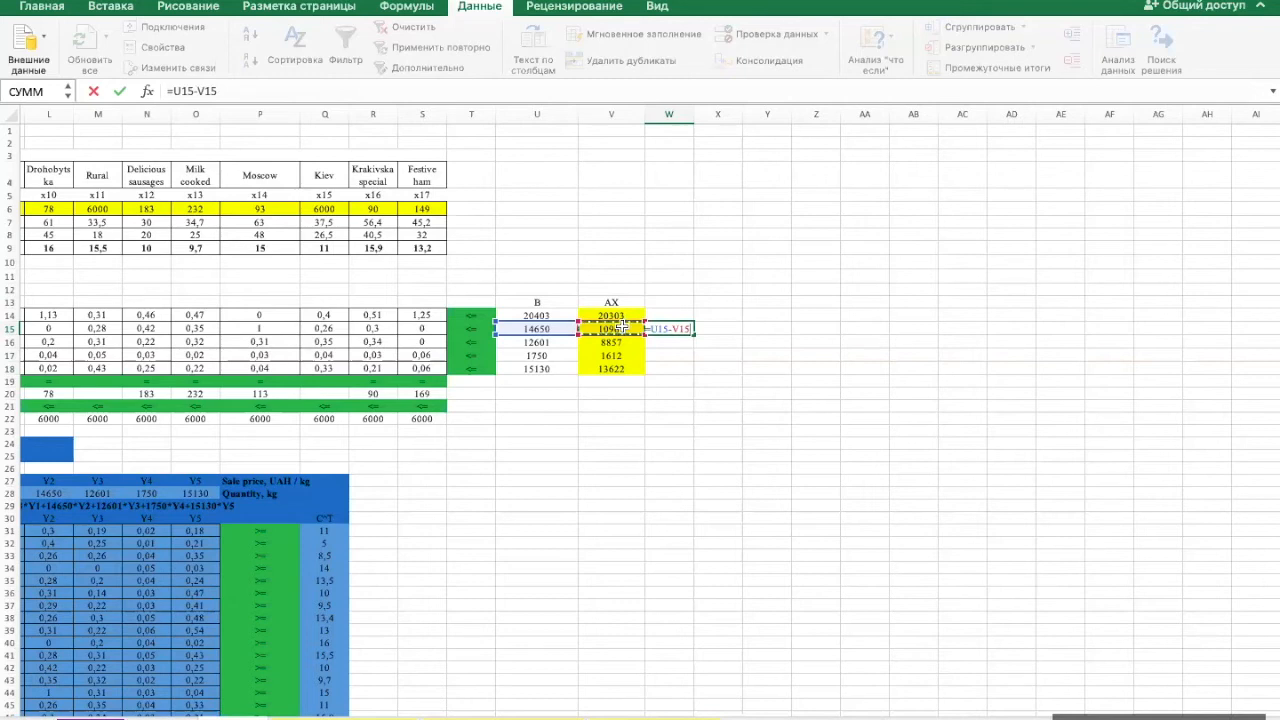
key(Return)
click(678, 330)
drag(694, 337, 692, 370)
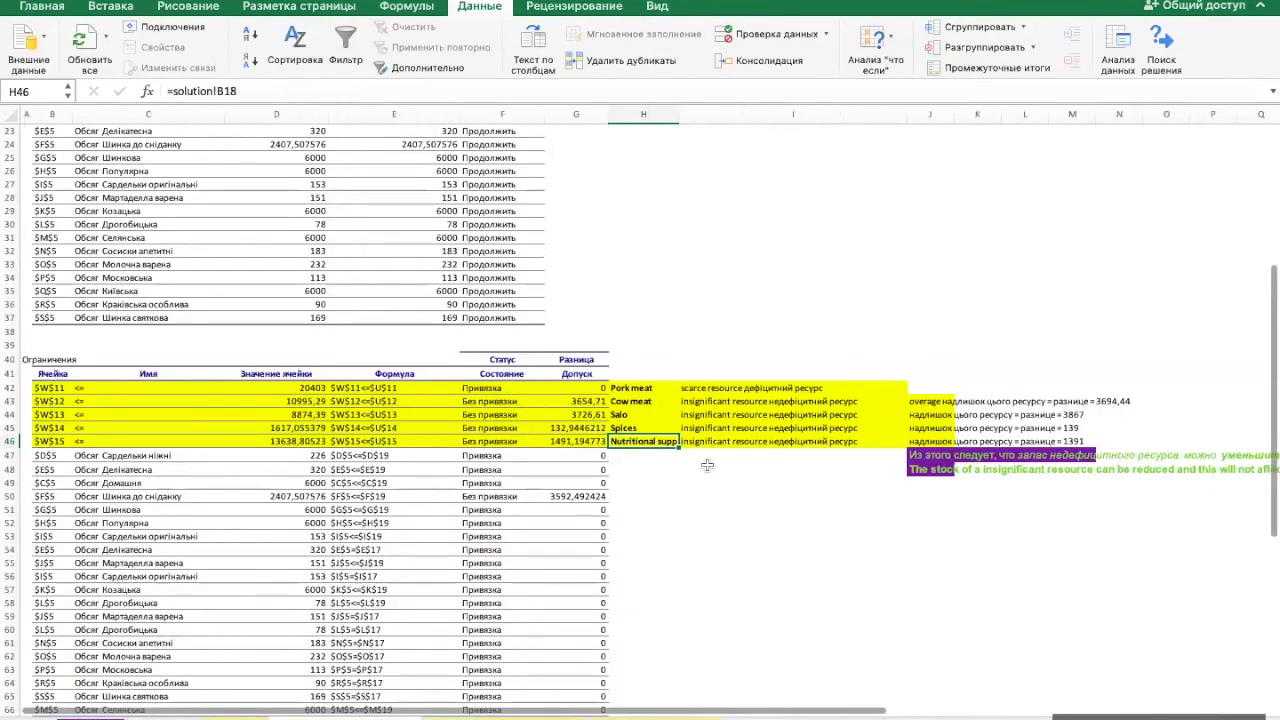
- Examine the resource differences G42:G46 in Отчет о результатах 1, comparing pork meat with the four non-scarce resources
drag(592, 400, 594, 441)
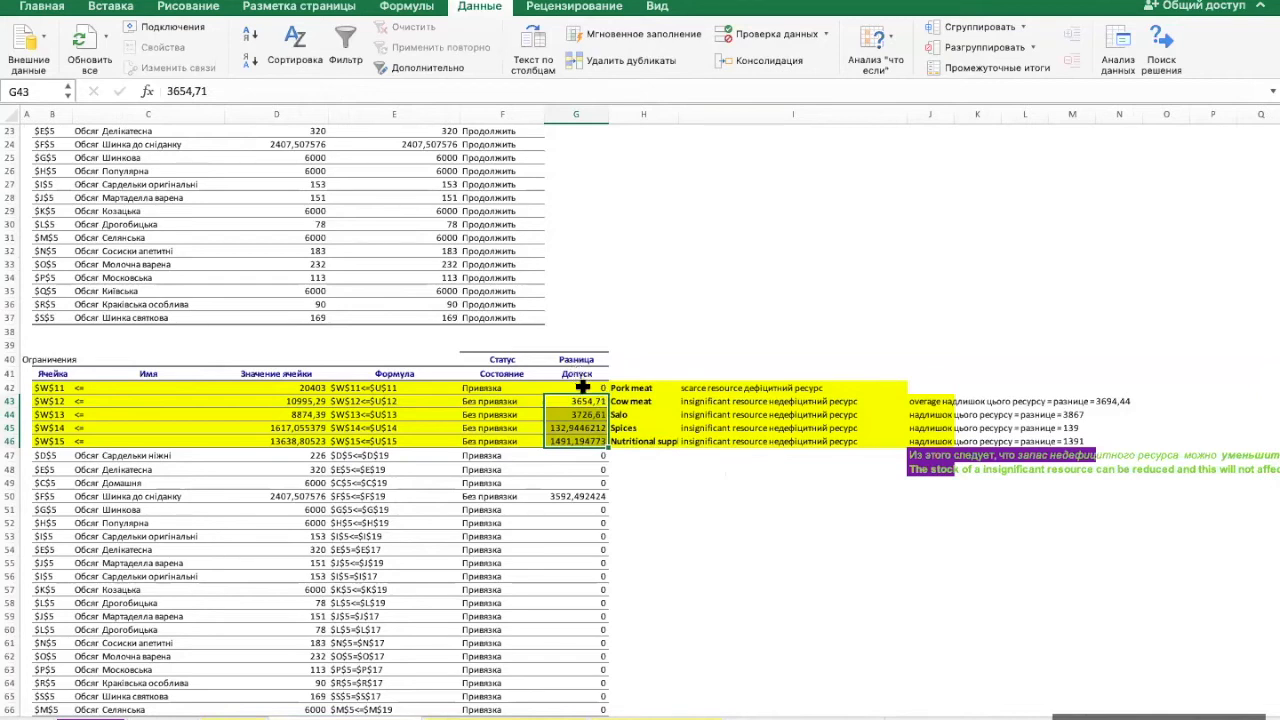
drag(582, 387, 582, 440)
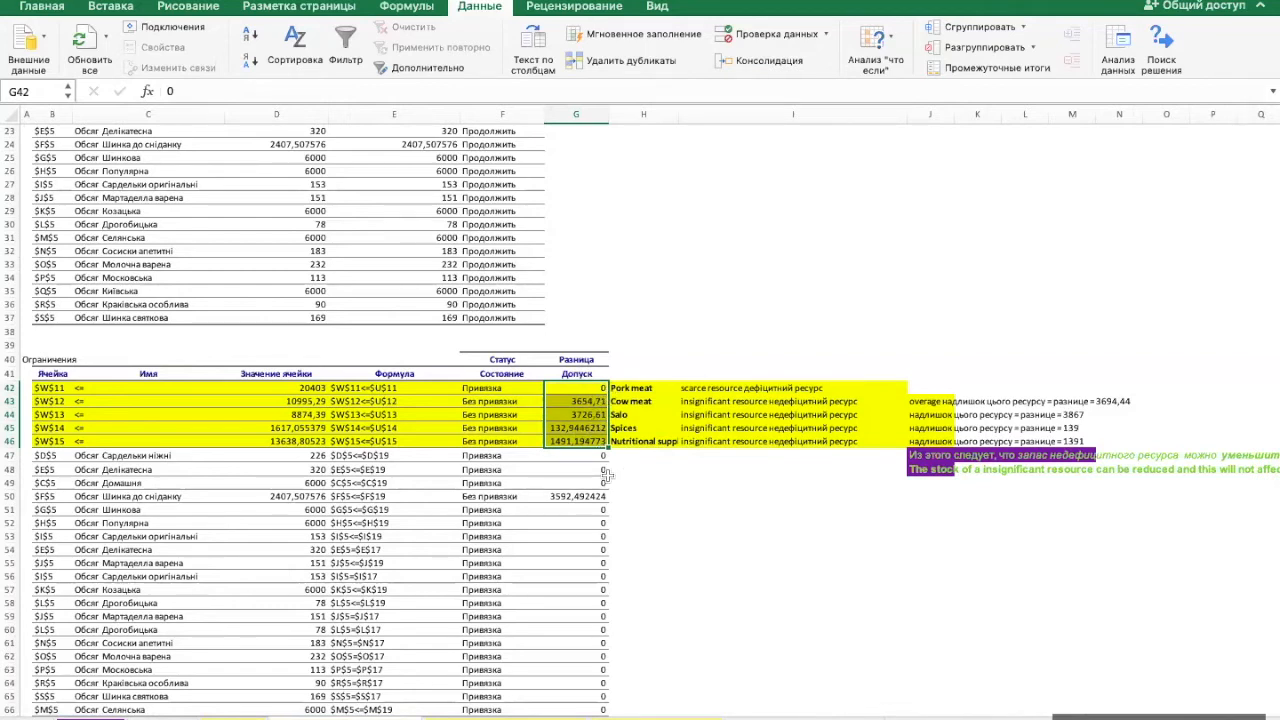
click(597, 388)
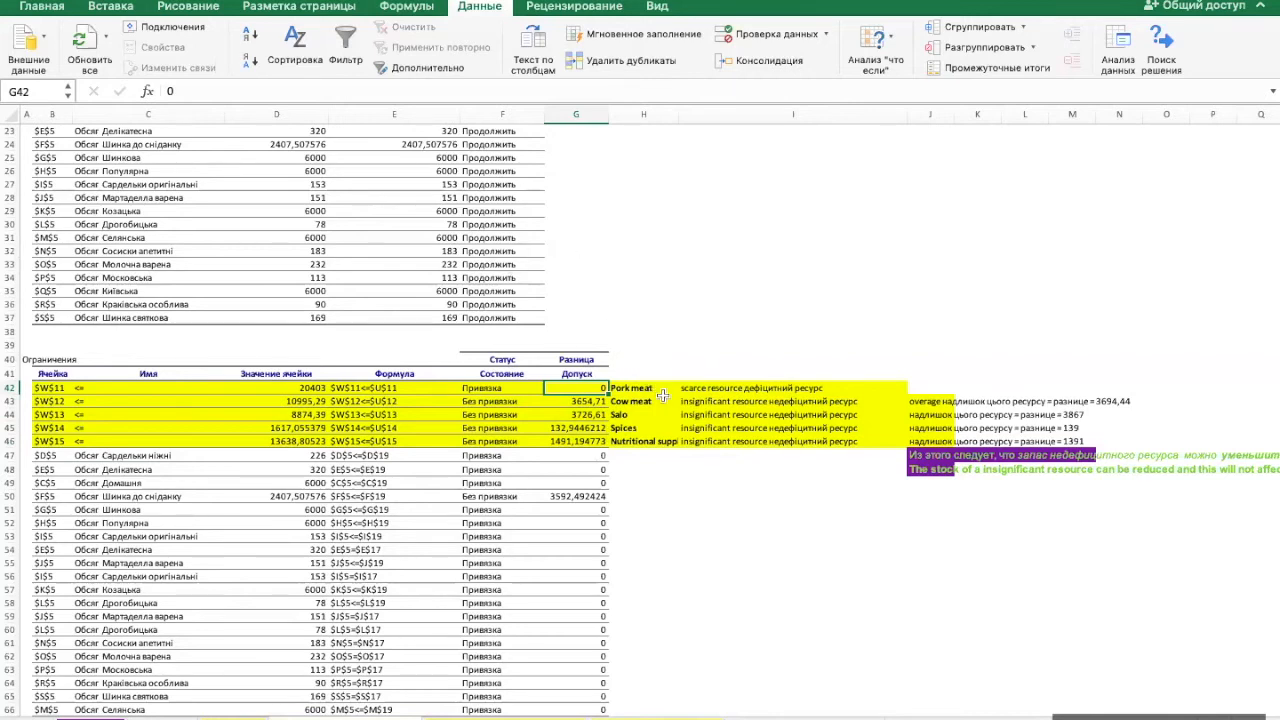
click(598, 401)
drag(598, 401, 597, 440)
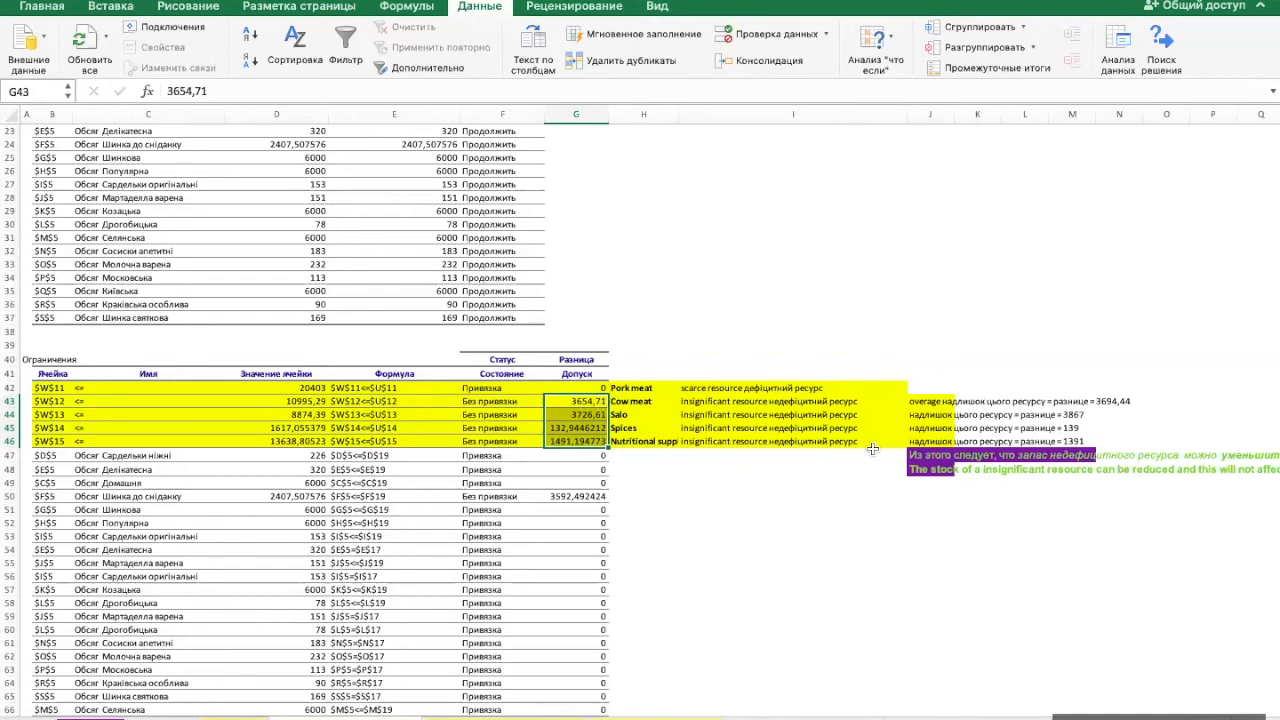
- Read the resource overage notes beside the constraints and the conclusion about insignificant resources in J48
scroll(1005, 456, right, 3)
scroll(1005, 456, up, 1)
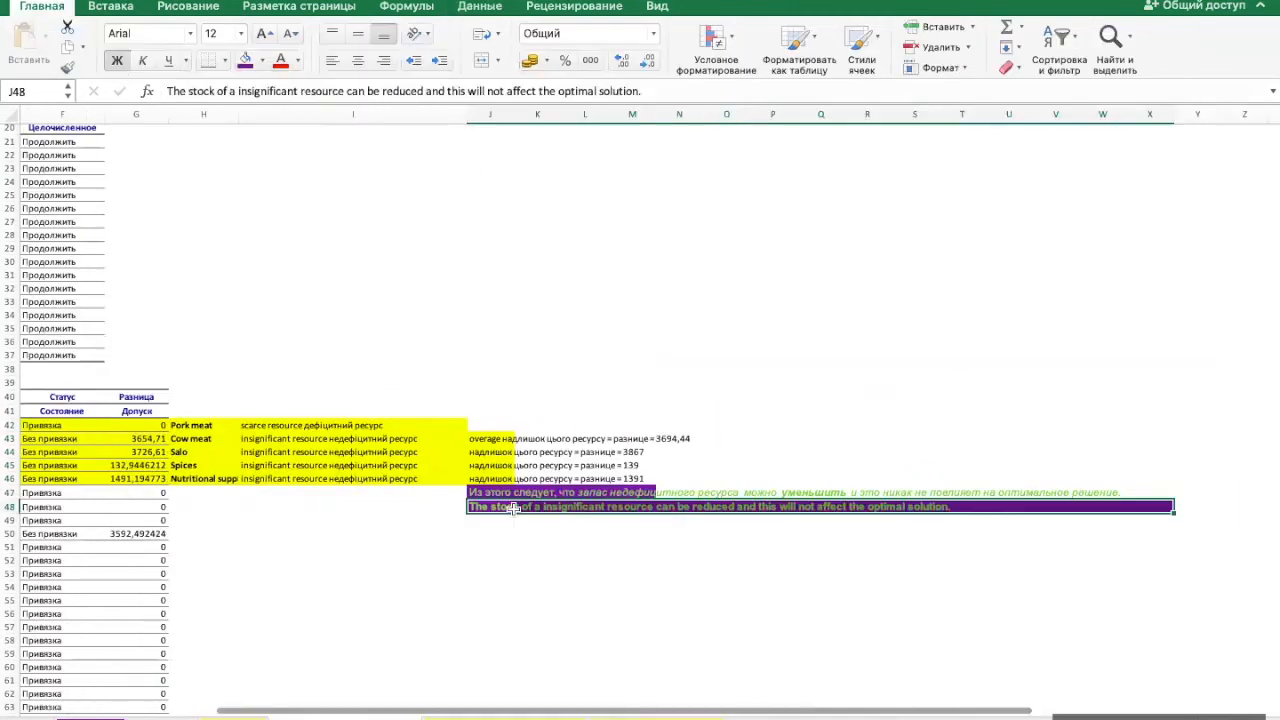
click(517, 531)
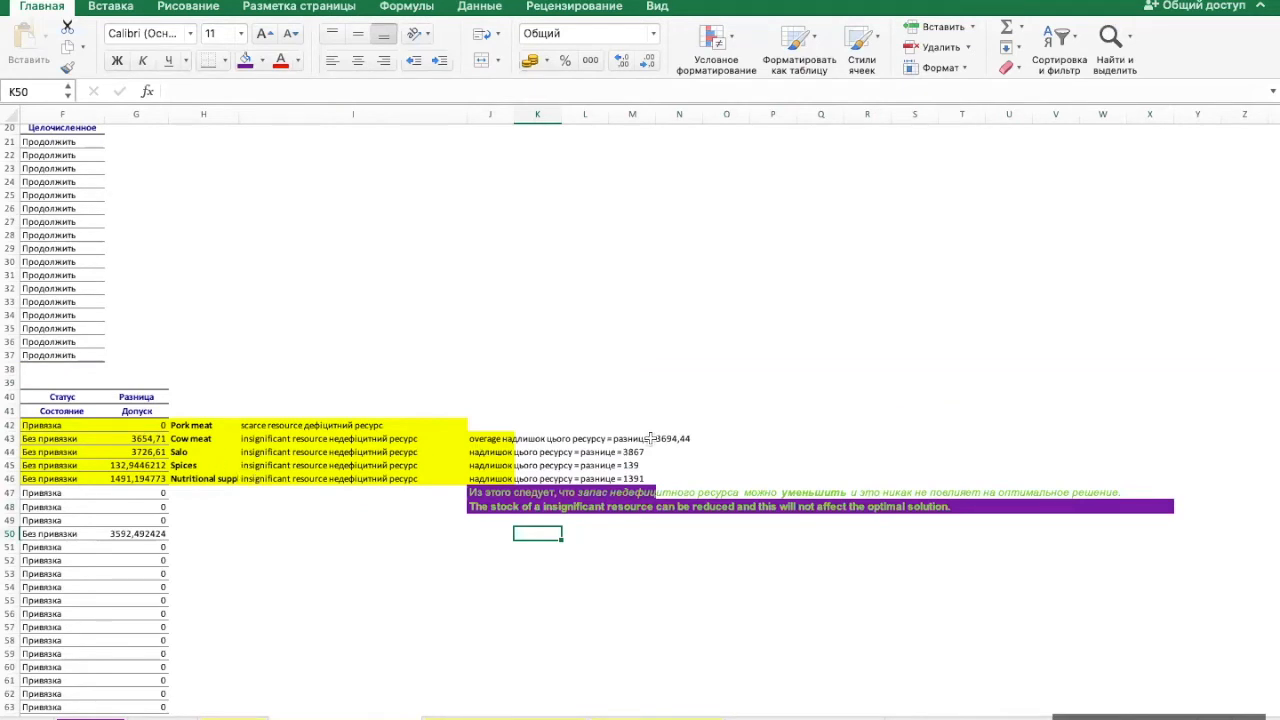
click(488, 507)
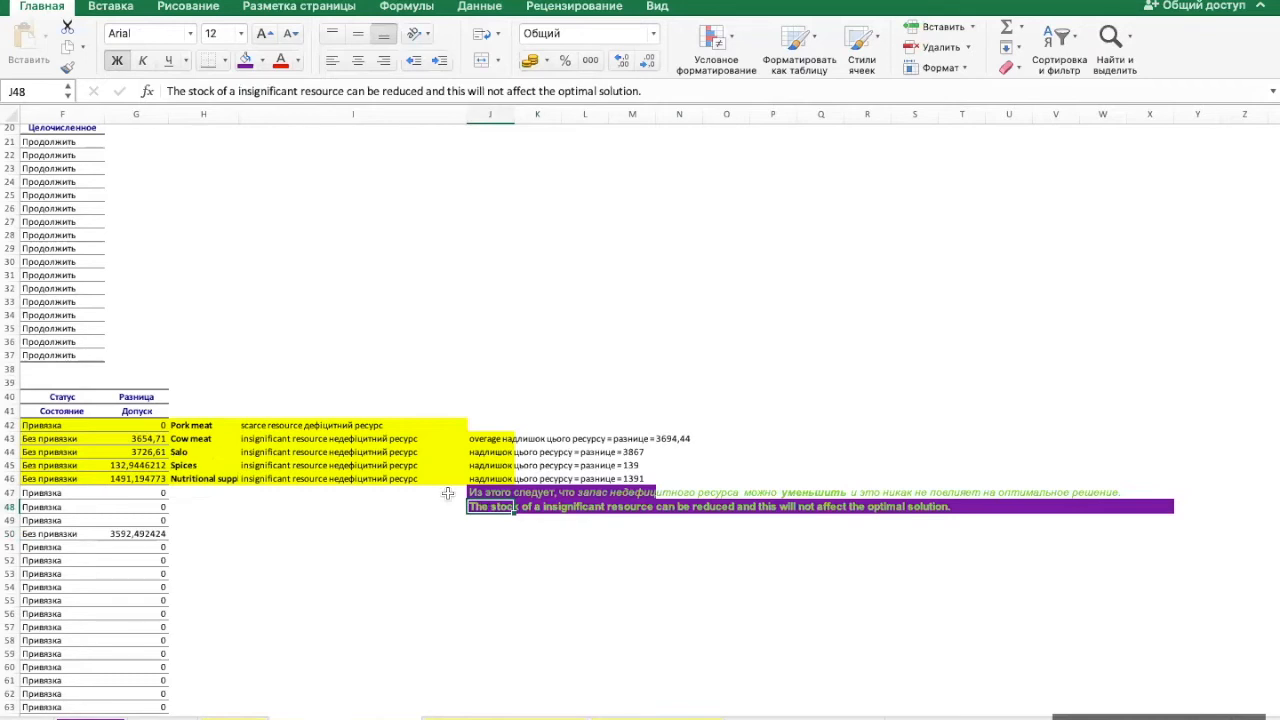
- Check the constraint values D43:D46 against the resource usage on the solution sheet, returning to the top of the results report
scroll(445, 490, left, 5)
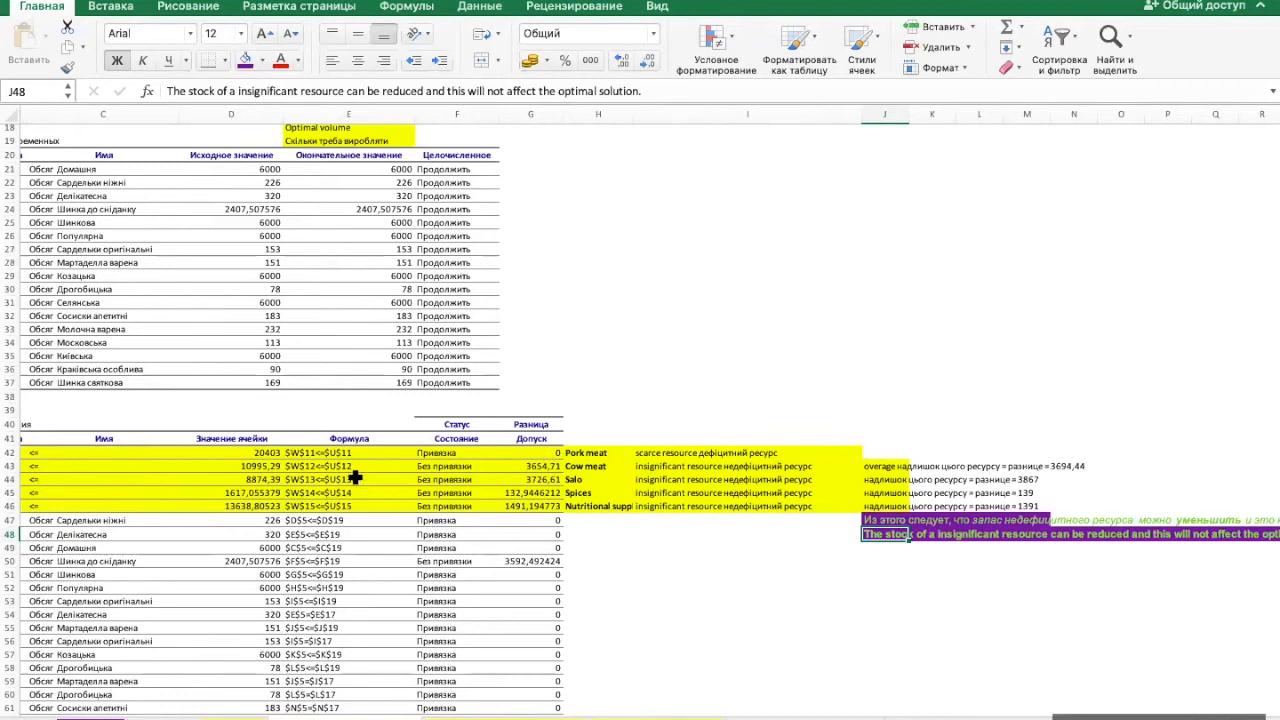
drag(263, 466, 259, 506)
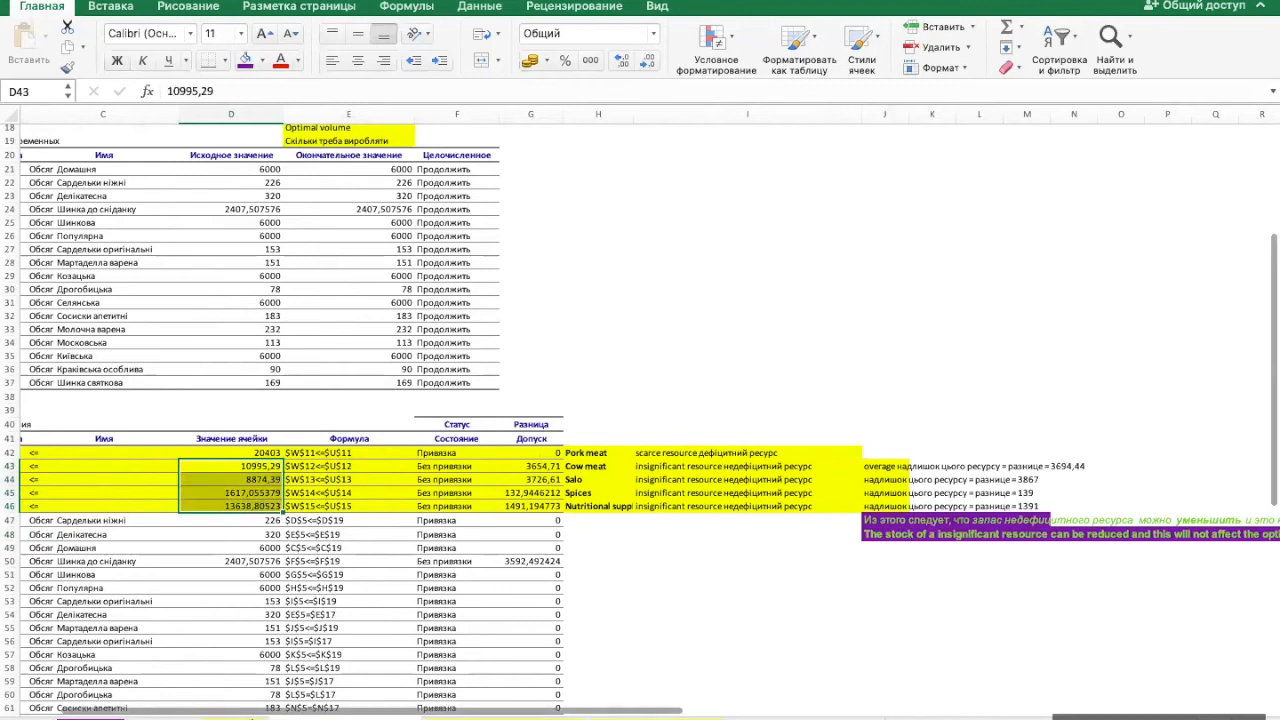
click(237, 717)
drag(671, 330, 670, 368)
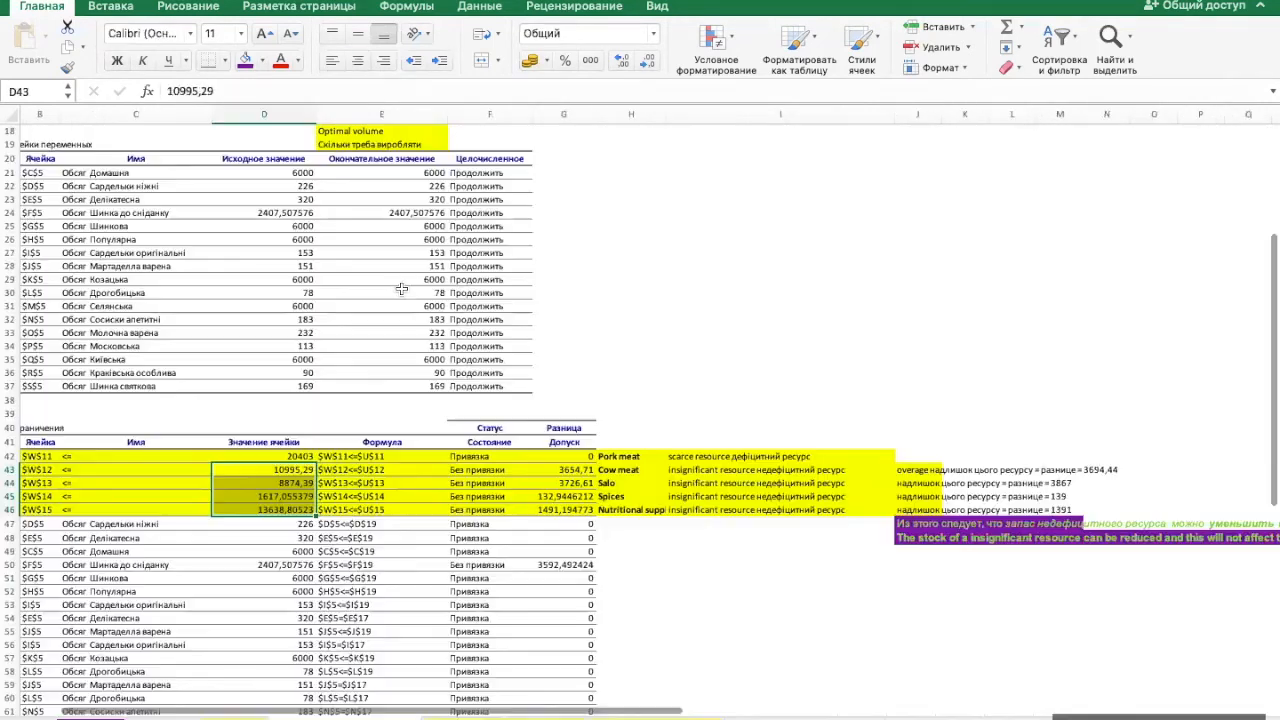
scroll(402, 289, up, 3)
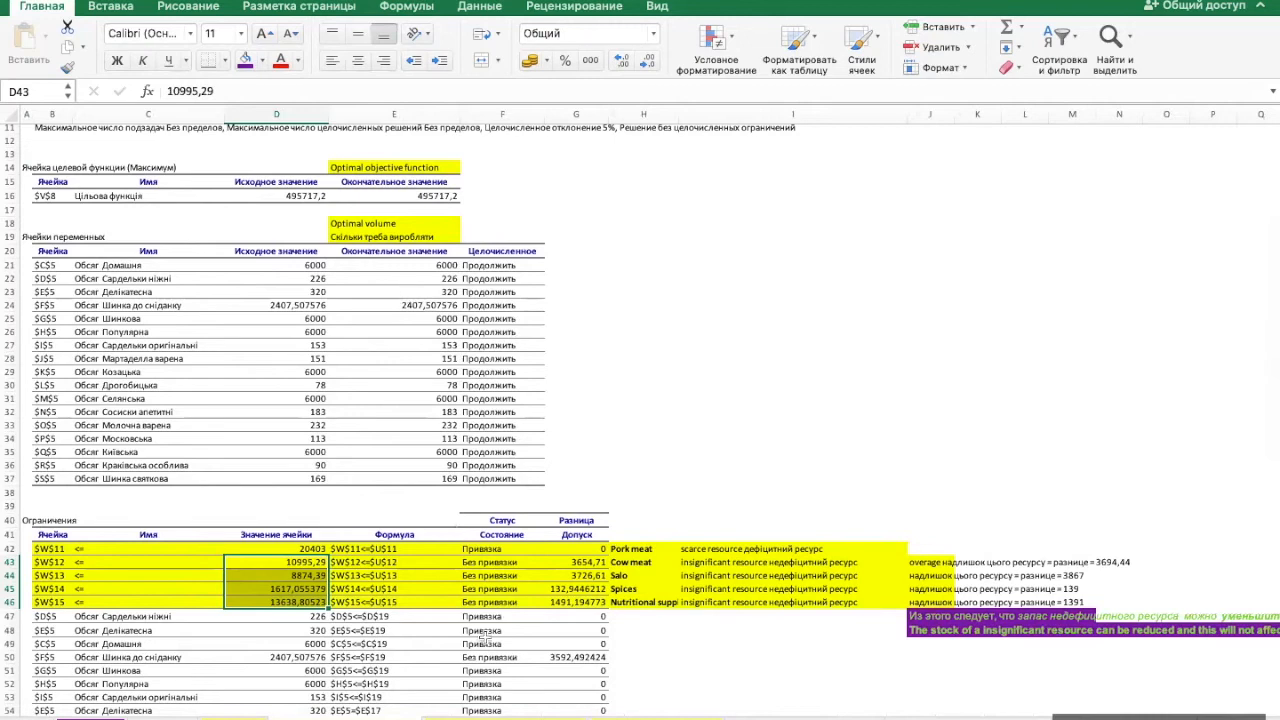
- Open the Отчет об устойчивости sheet and examine the allowable increase and decrease for Домашня in G9:H9
click(497, 718)
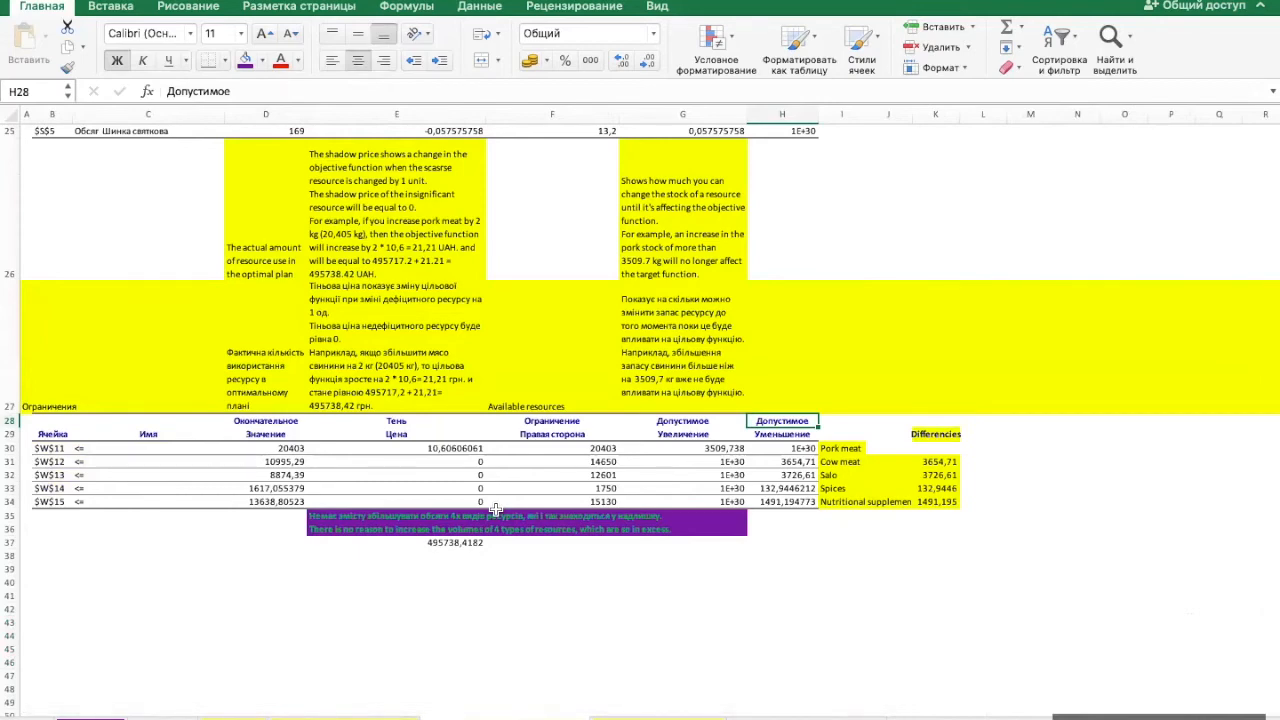
scroll(495, 510, up, 10)
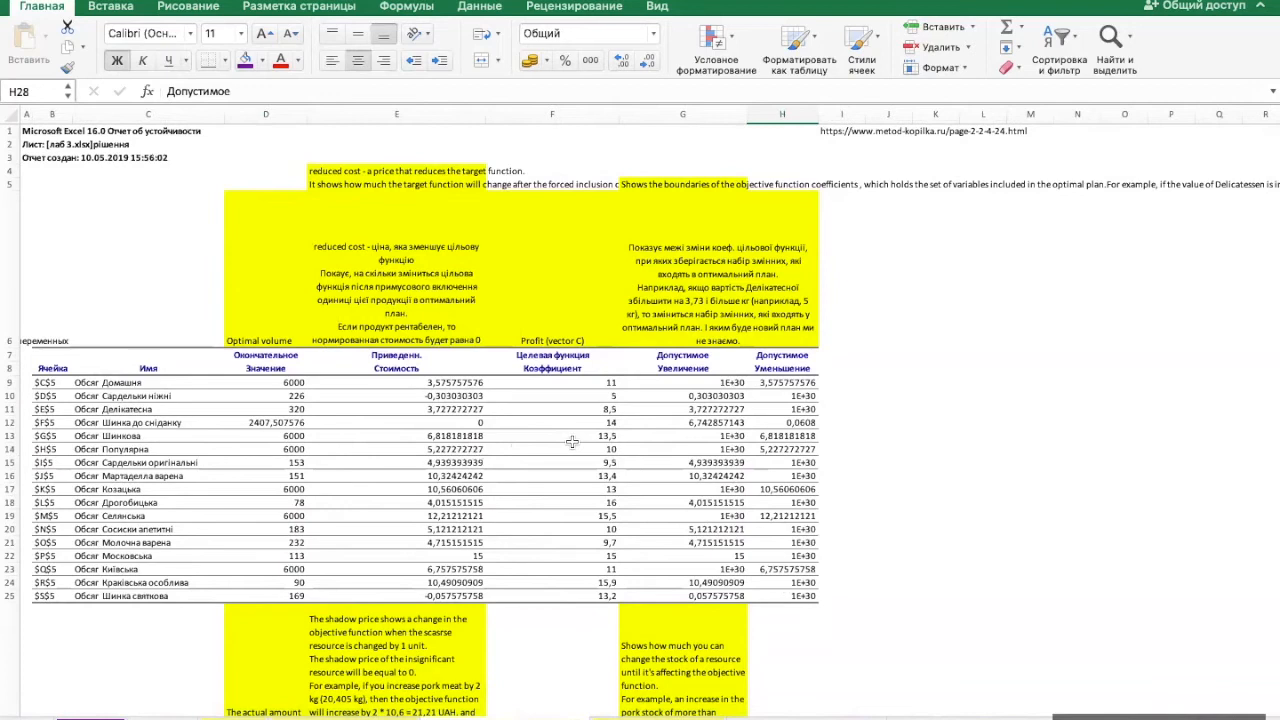
drag(728, 383, 773, 382)
click(737, 382)
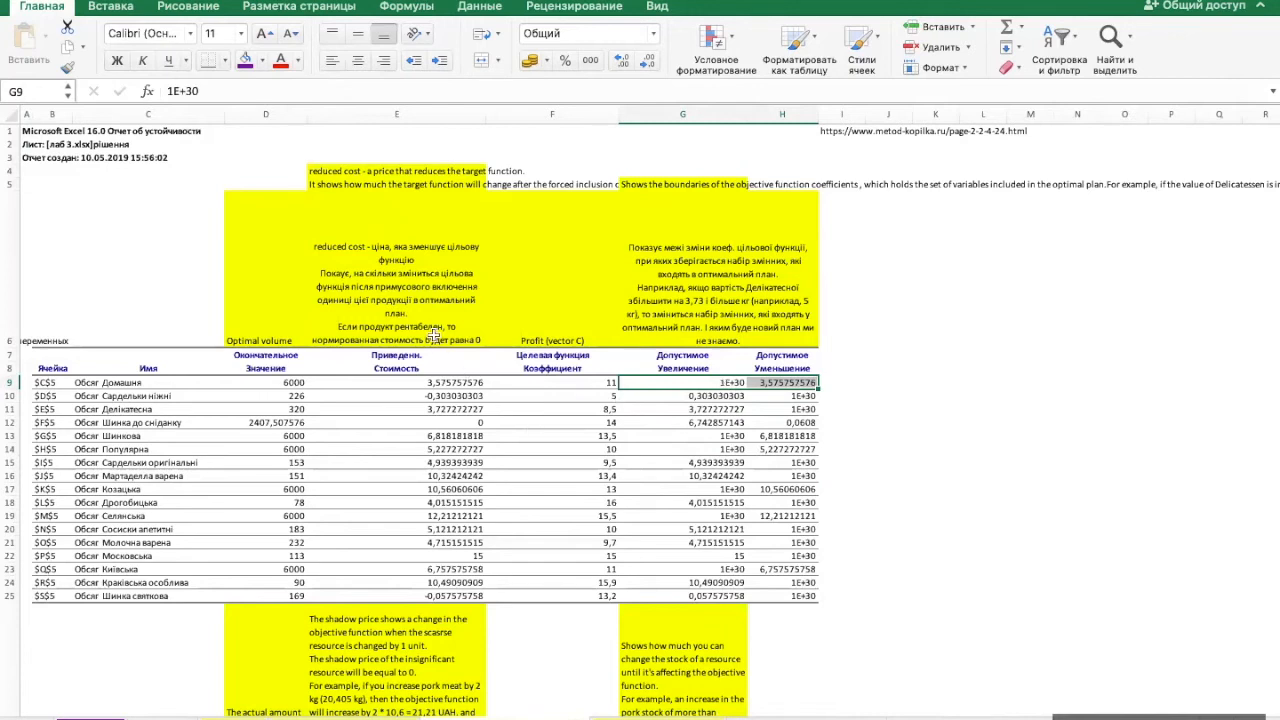
- Look over the sensitivity report's variable table and its resource constraints with shadow prices
scroll(385, 226, up, 1)
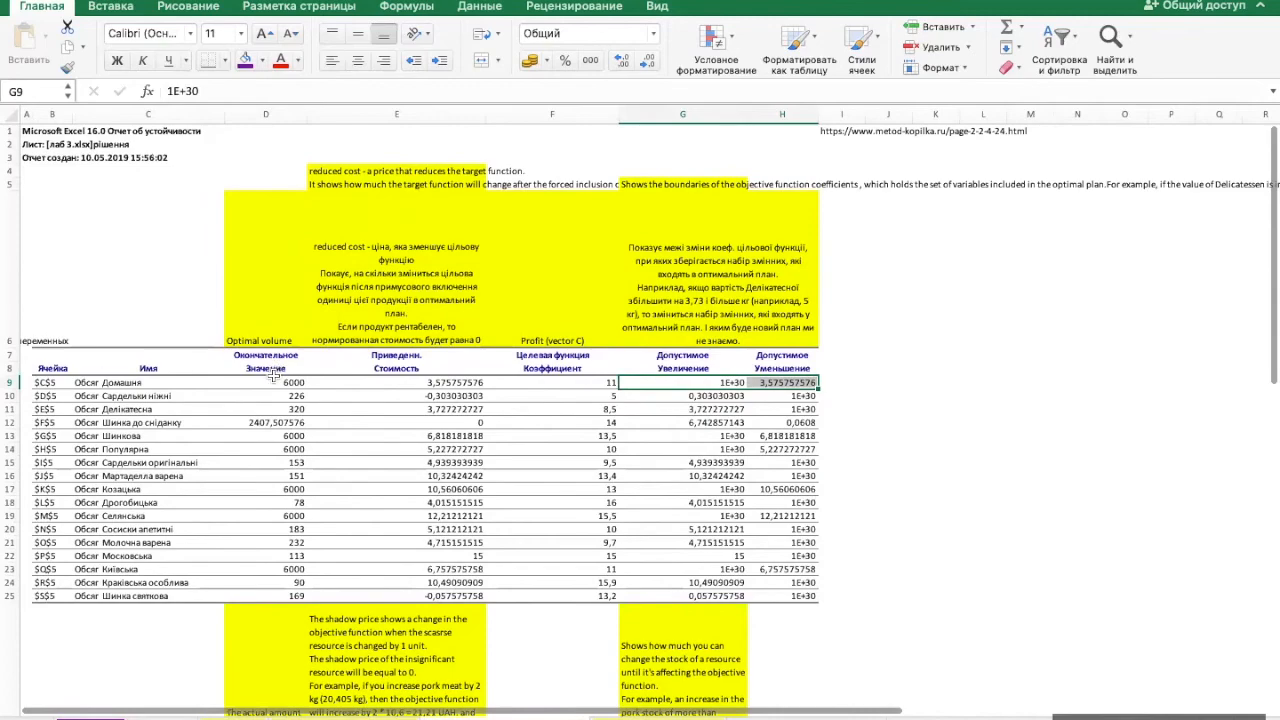
scroll(274, 376, down, 5)
scroll(277, 252, down, 5)
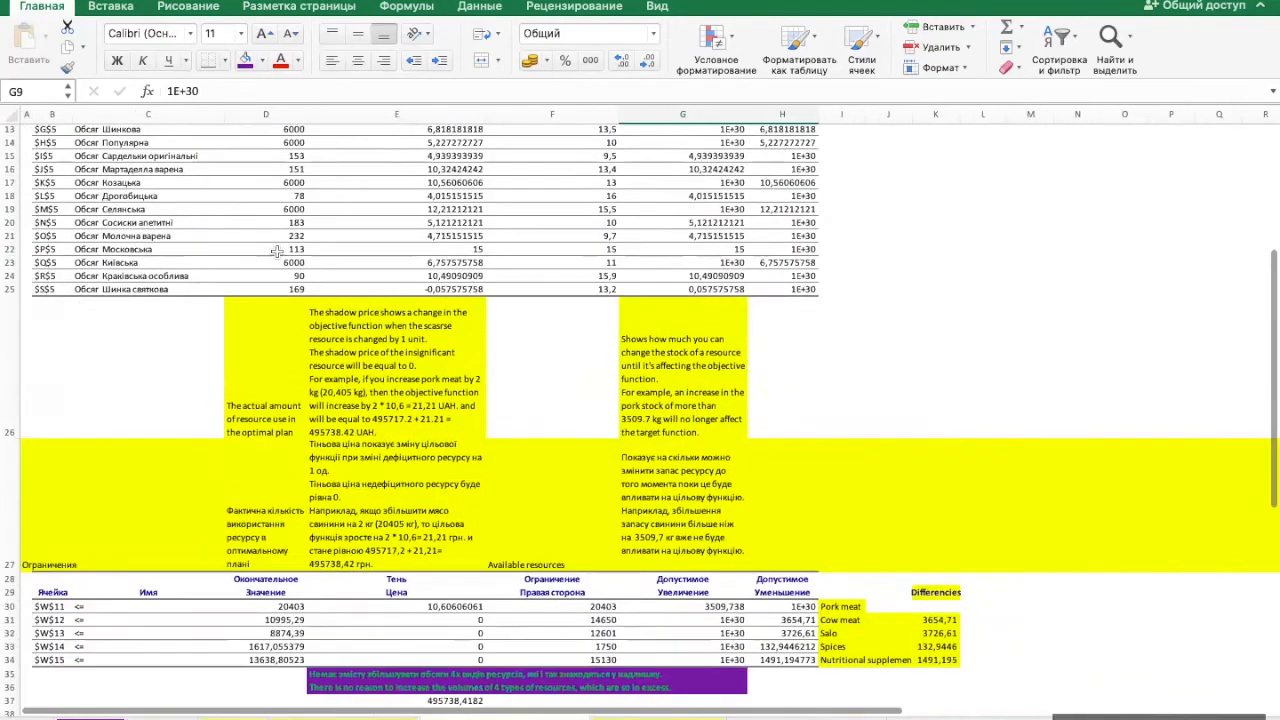
scroll(279, 252, up, 8)
scroll(278, 251, up, 3)
scroll(280, 300, down, 1)
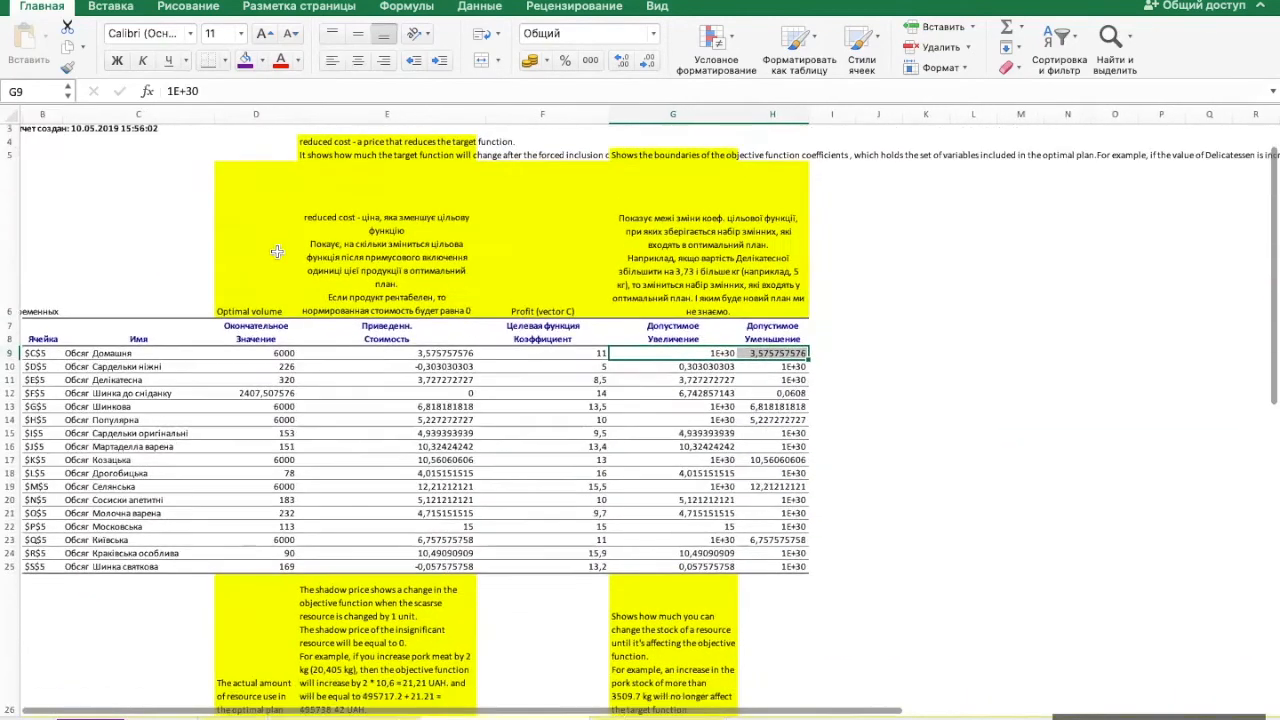
scroll(285, 360, up, 1)
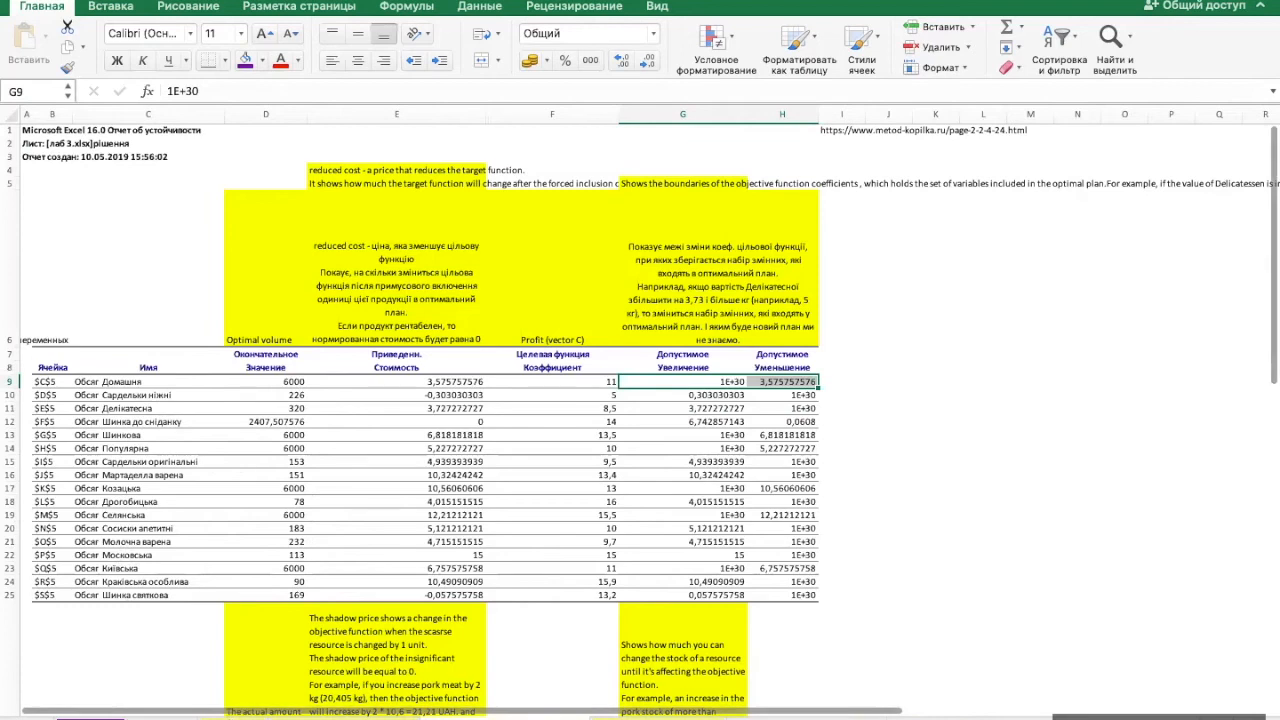
- Check the solution sheet's primal model, and return to the sensitivity report to read the reduced cost column and its explanation in E6
click(229, 717)
scroll(261, 266, left, 10)
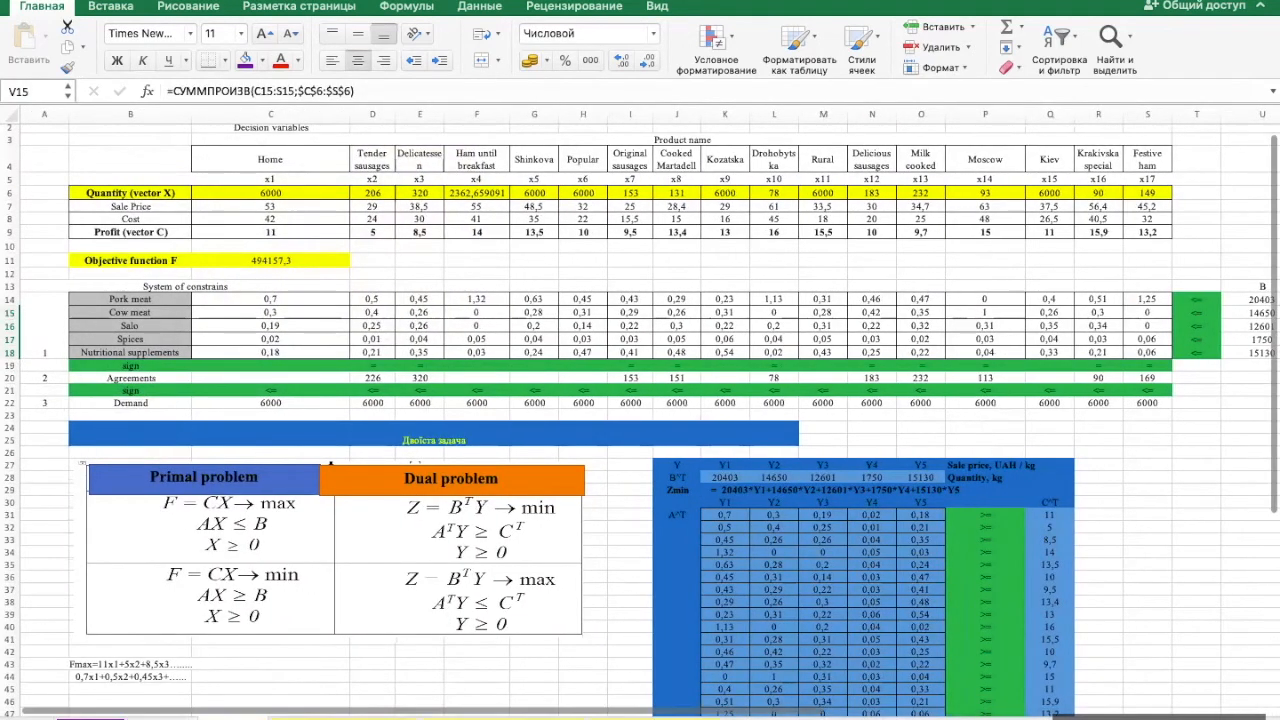
click(457, 717)
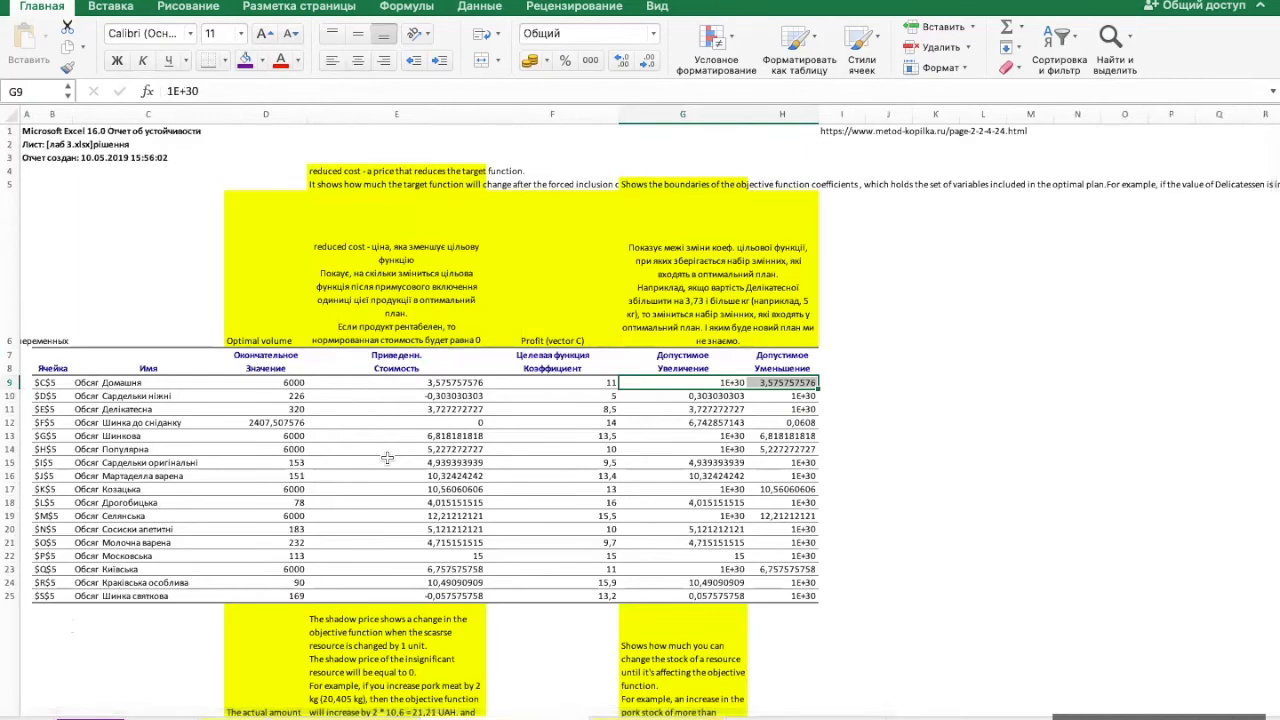
click(435, 369)
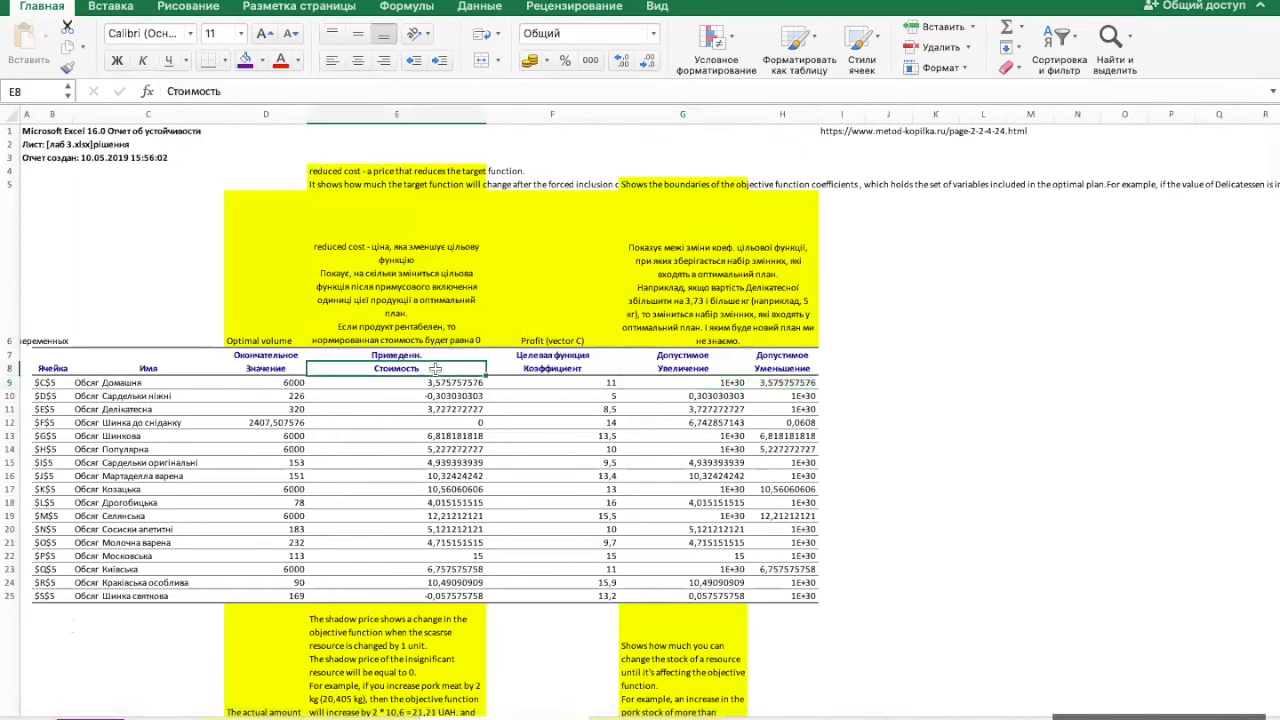
click(414, 247)
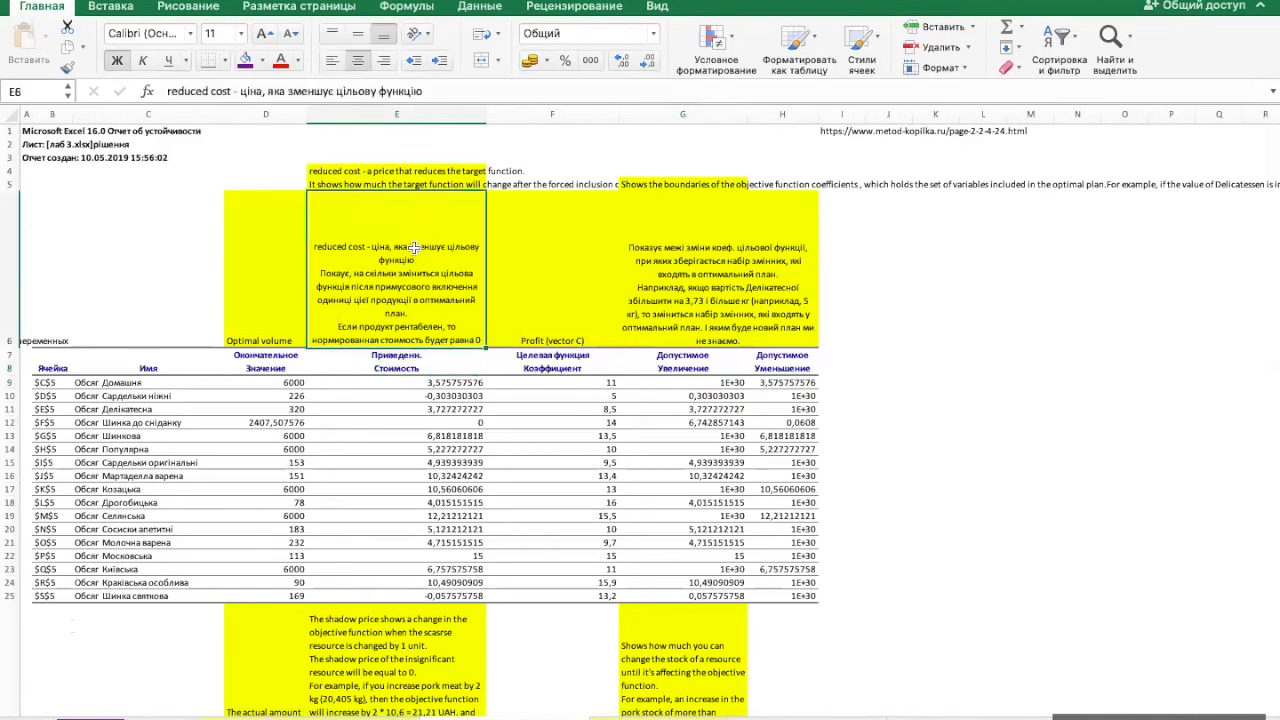
- Read the reduced cost notes in E4:E5 against Домашня's volume, and check Home's profit formula in C9 on the solution sheet, returning to the report
click(408, 171)
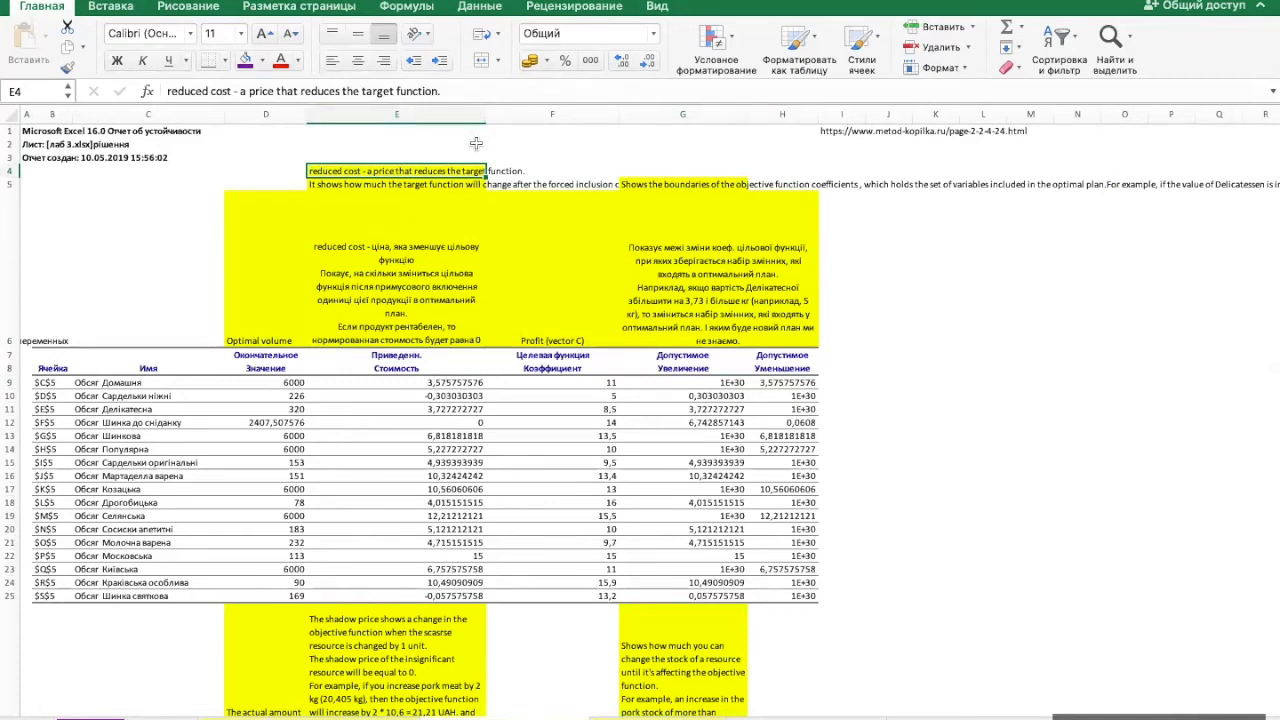
click(425, 186)
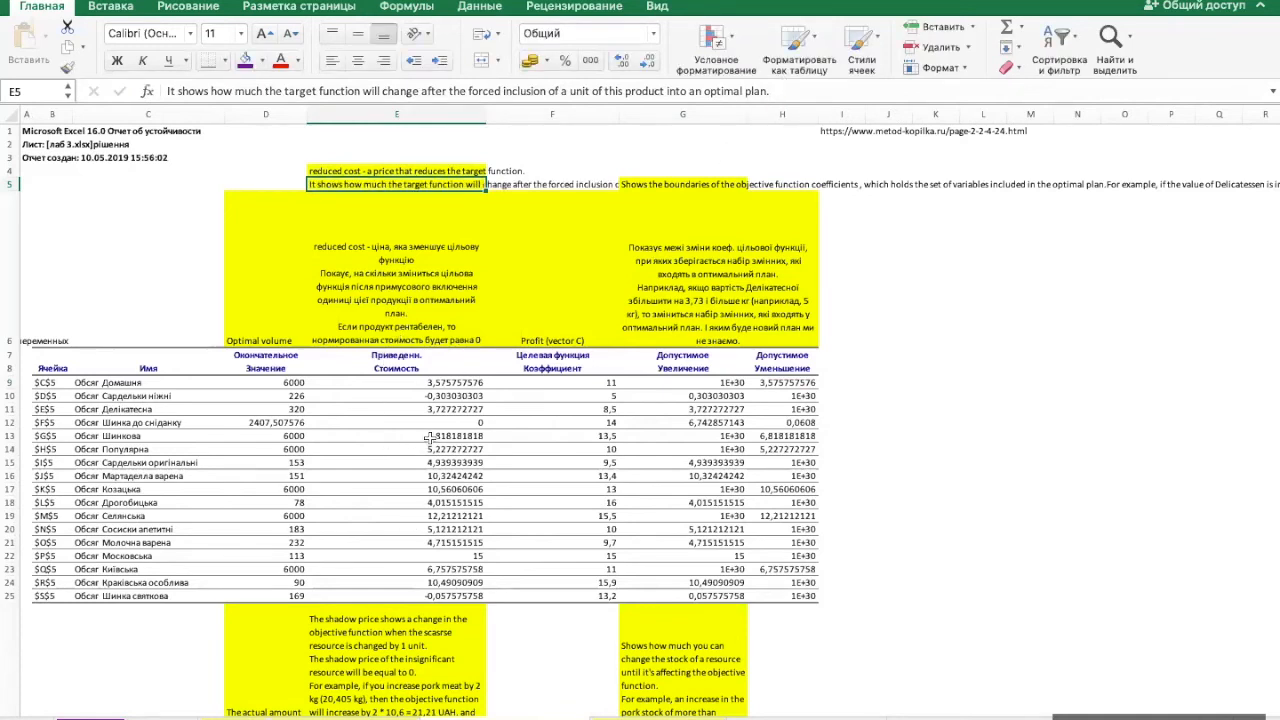
click(292, 383)
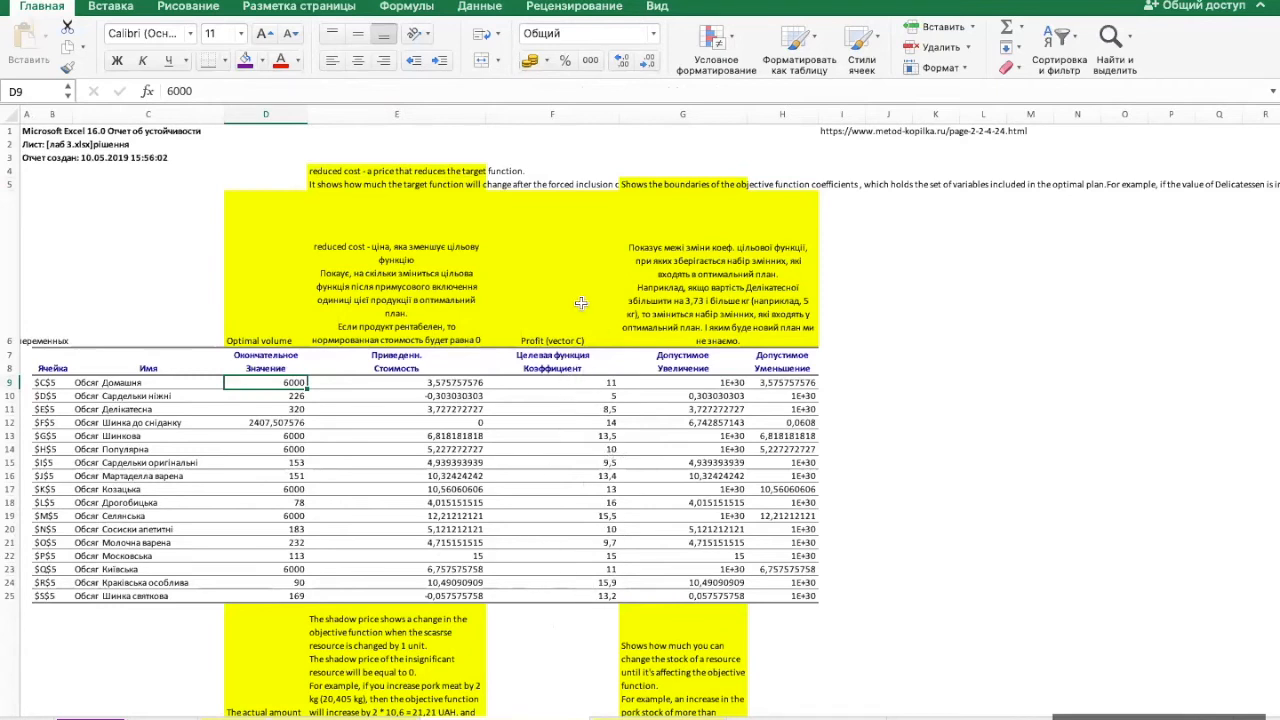
click(232, 717)
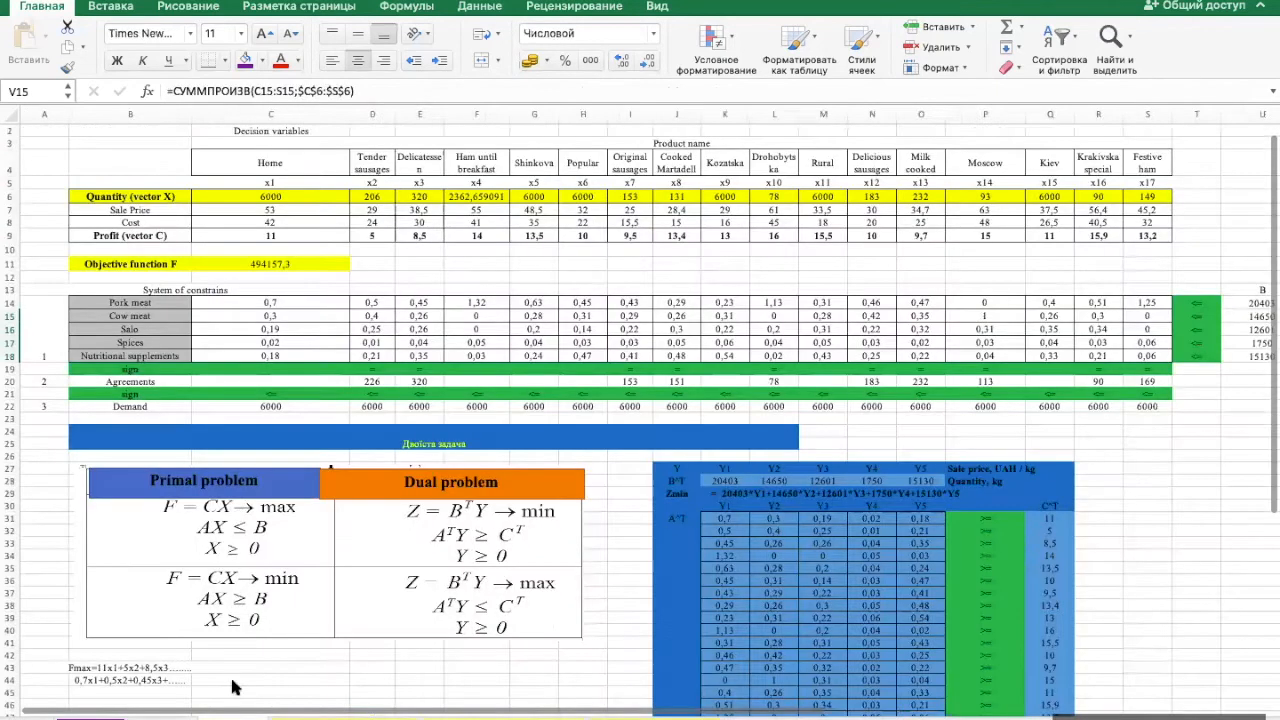
click(284, 233)
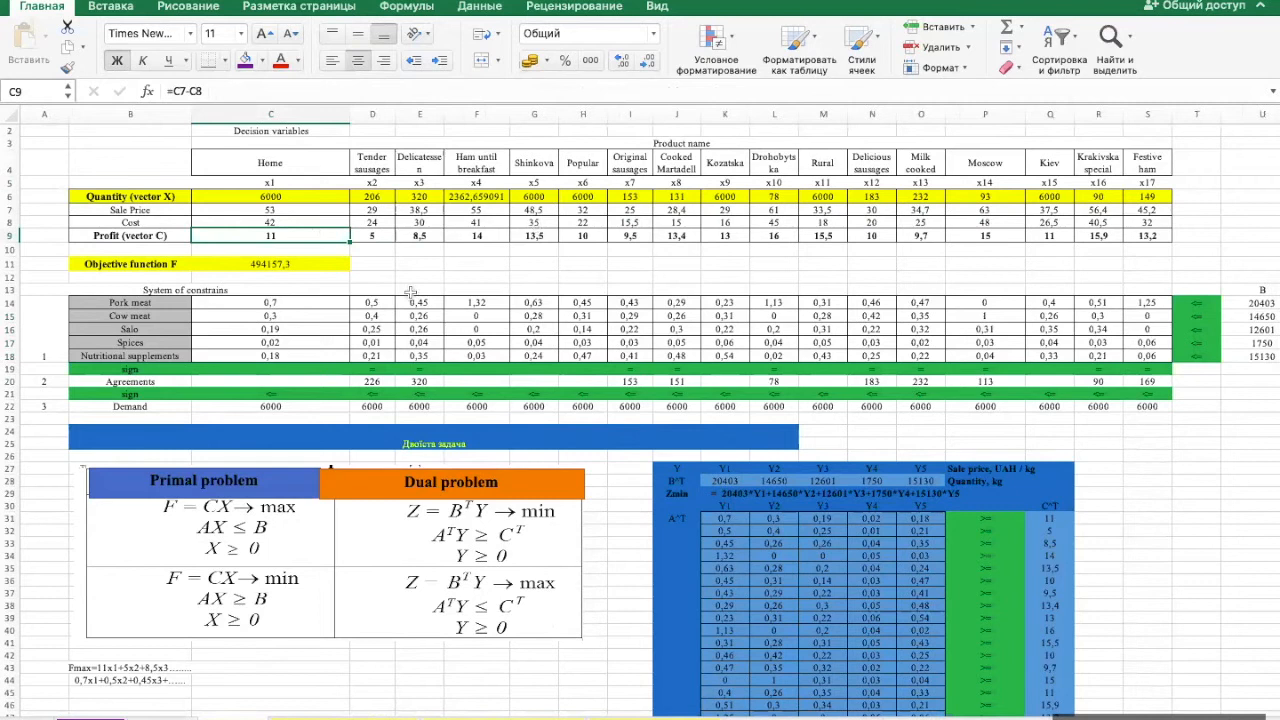
click(485, 716)
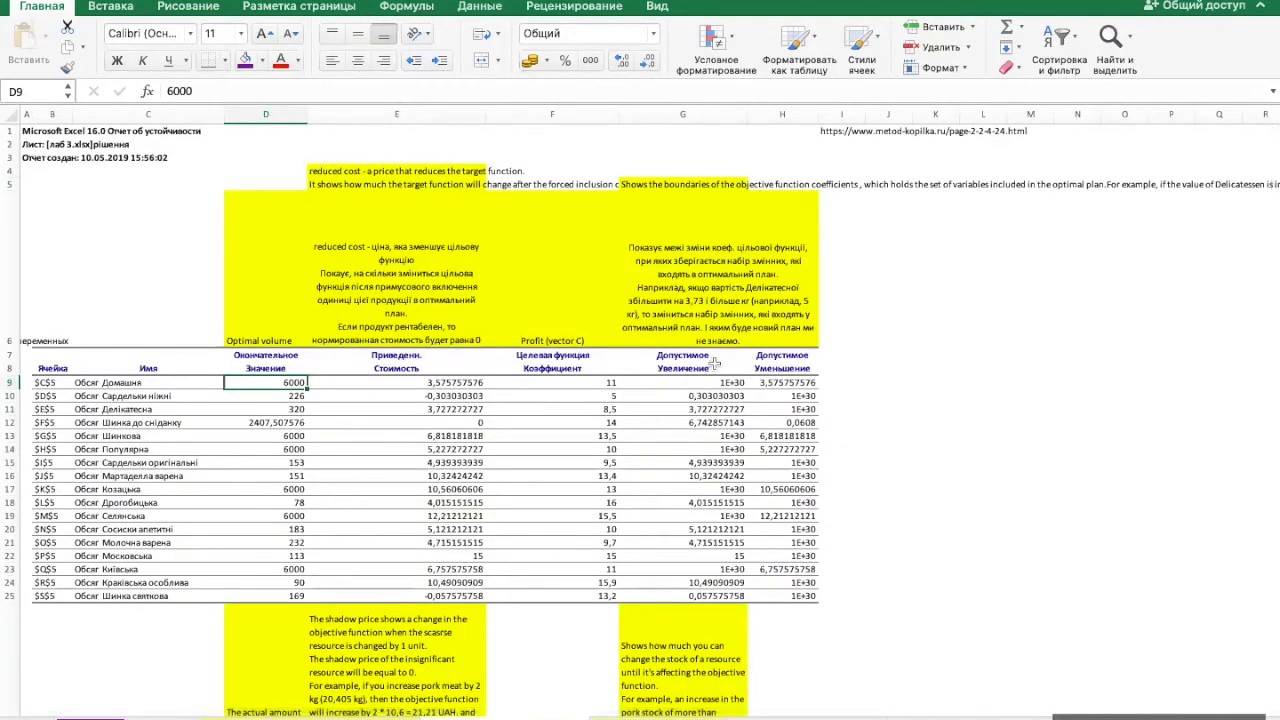
- Merge G5:H5 and wrap and center the English note explaining the allowable increase and decrease of the objective function coefficients
drag(706, 362, 751, 354)
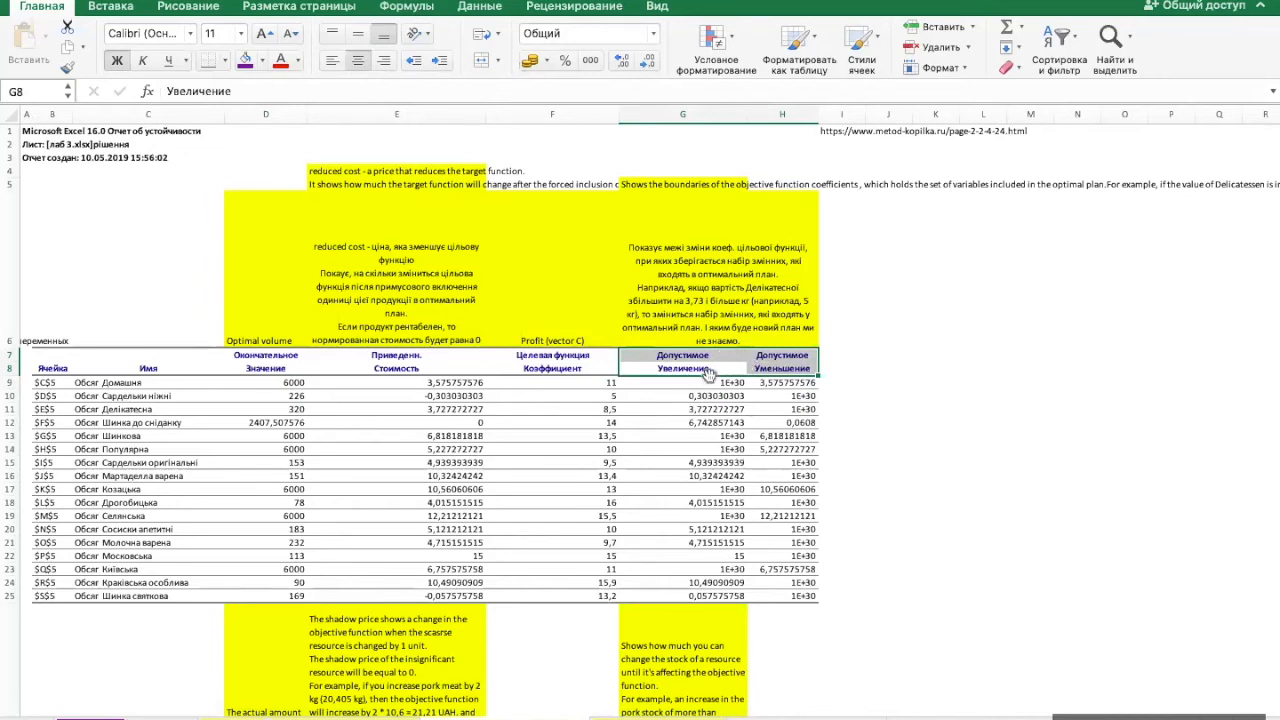
click(660, 185)
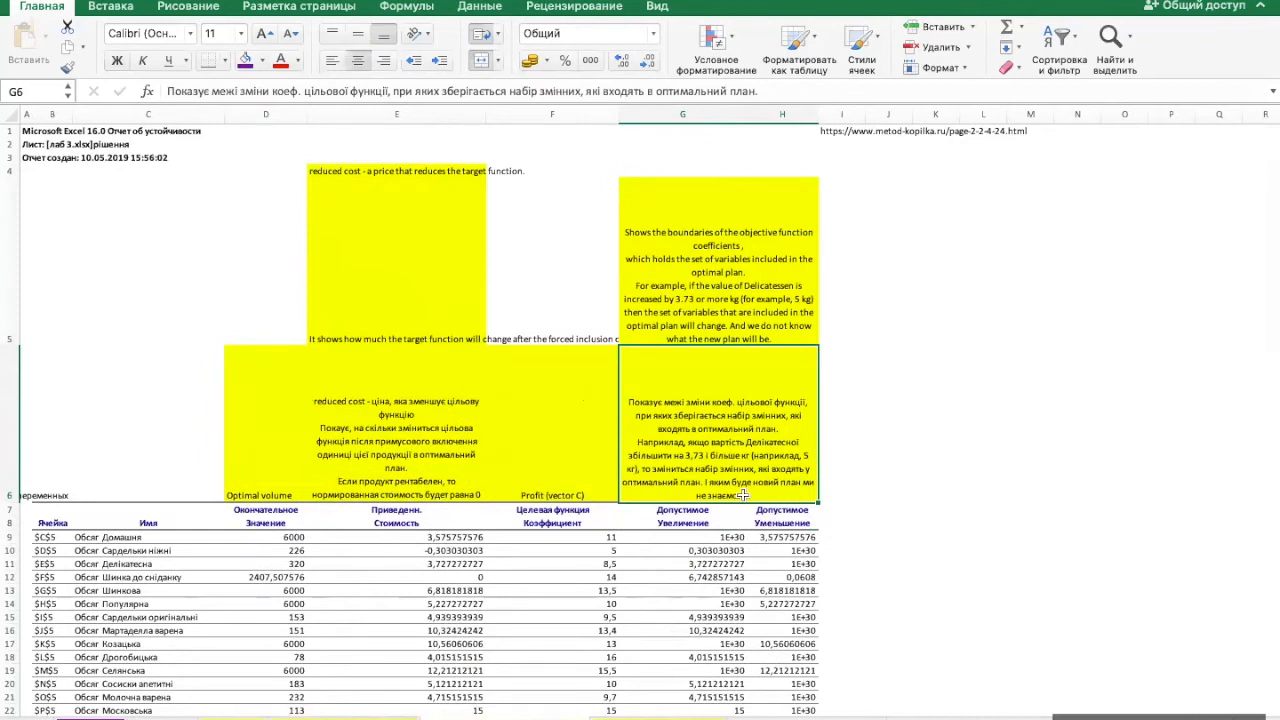
drag(701, 521, 772, 522)
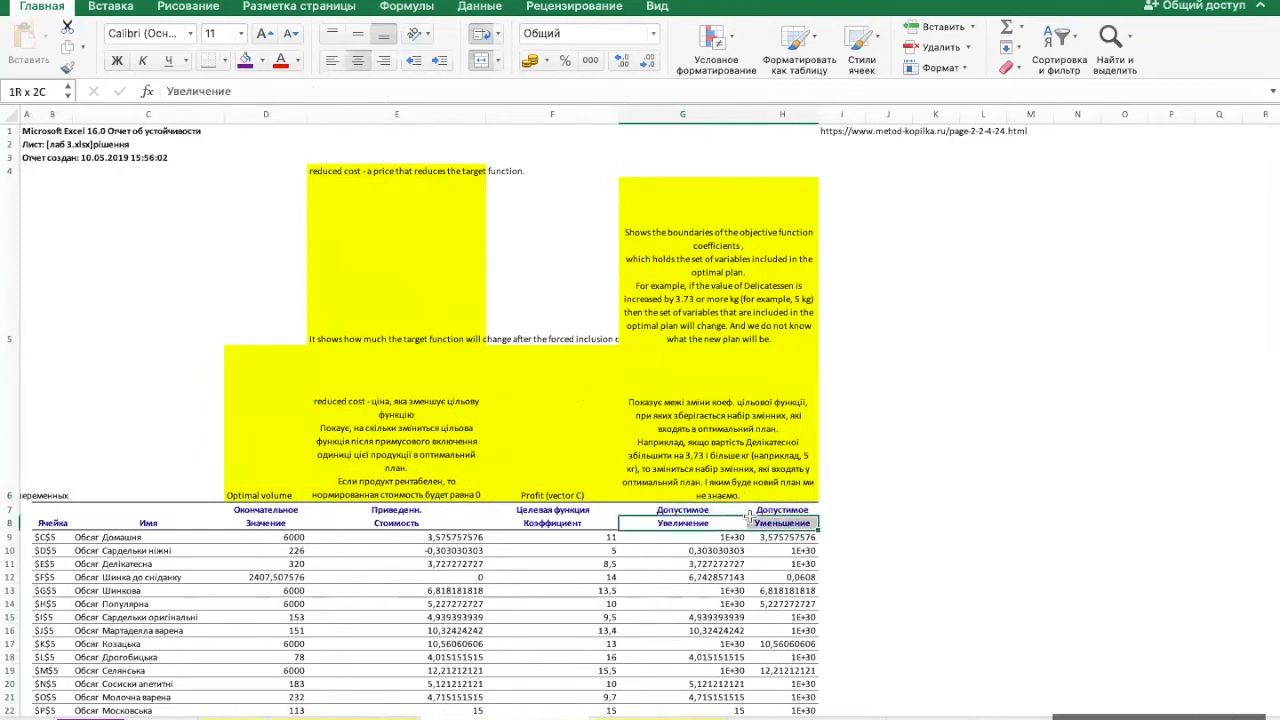
click(590, 538)
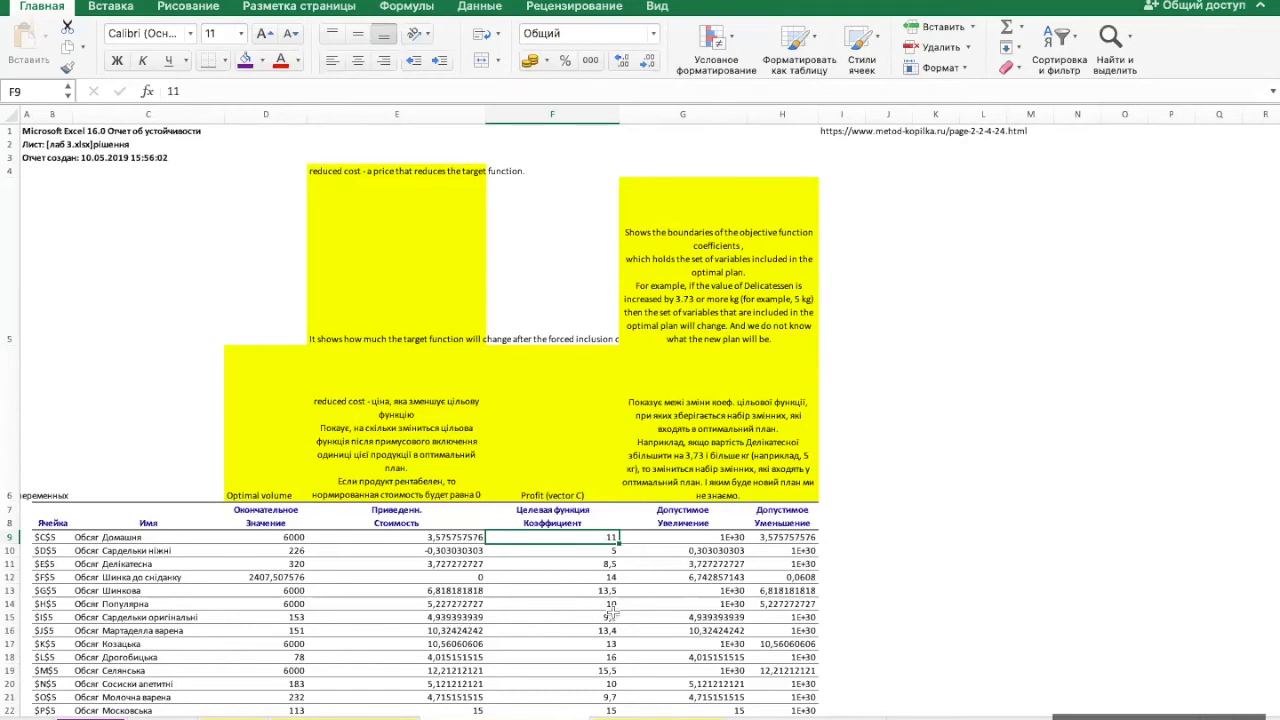
- Correct the units in the G5 note to "3.73 or more uah (for example, 5 uah)", checking the Делікатесна coefficient and its allowable limits
click(732, 299)
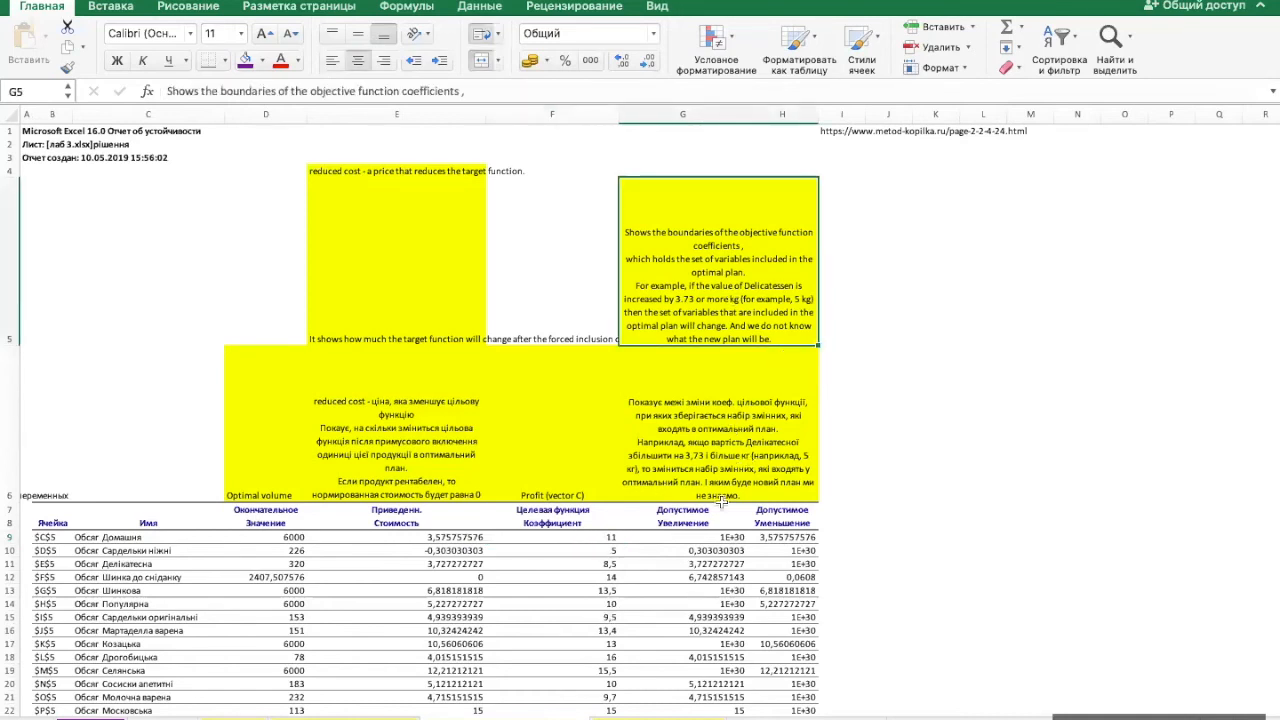
click(564, 566)
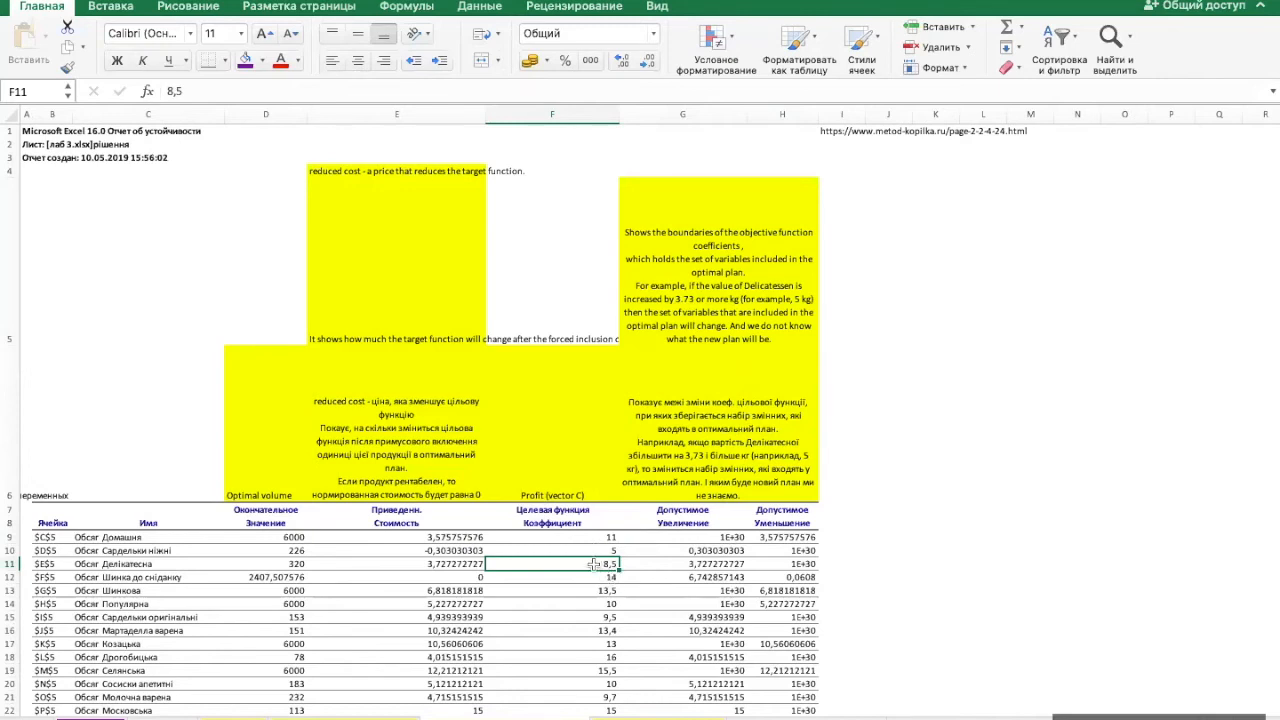
drag(707, 565, 757, 563)
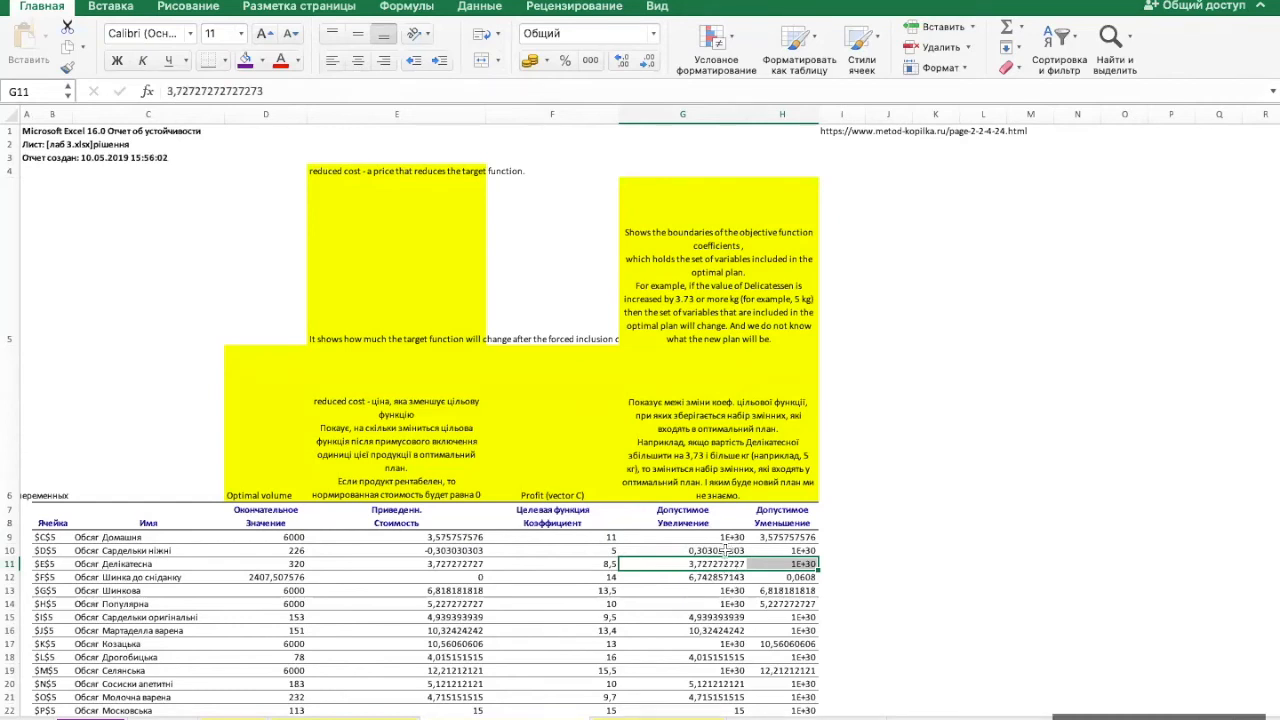
click(693, 454)
click(748, 327)
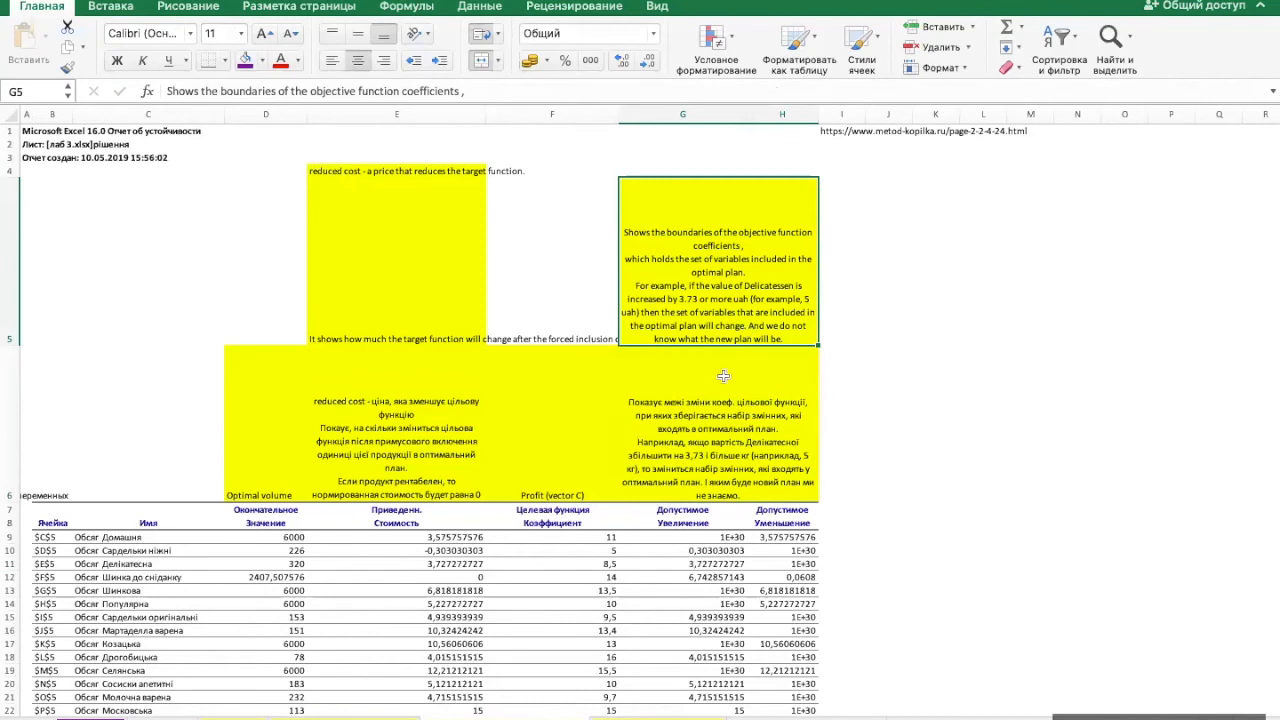
click(720, 564)
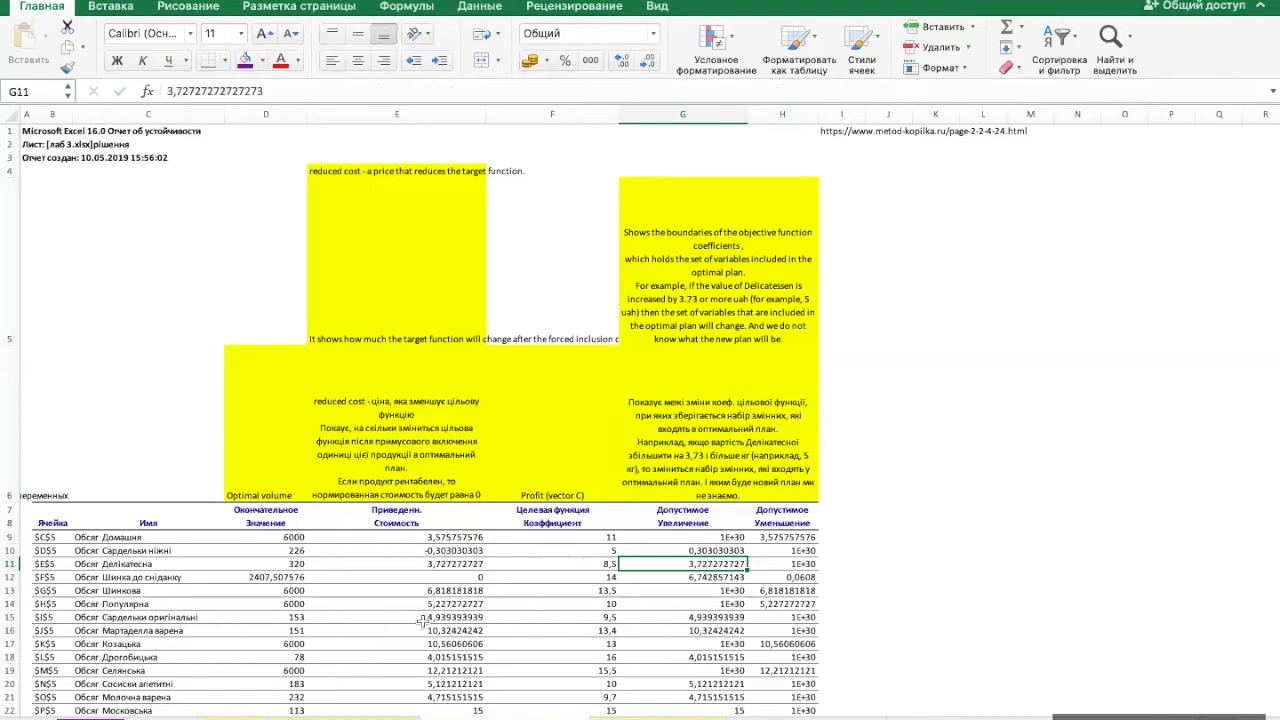
- Review the actual resource use in D30:D34 and center the constraint values in E30:H34
scroll(420, 621, down, 7)
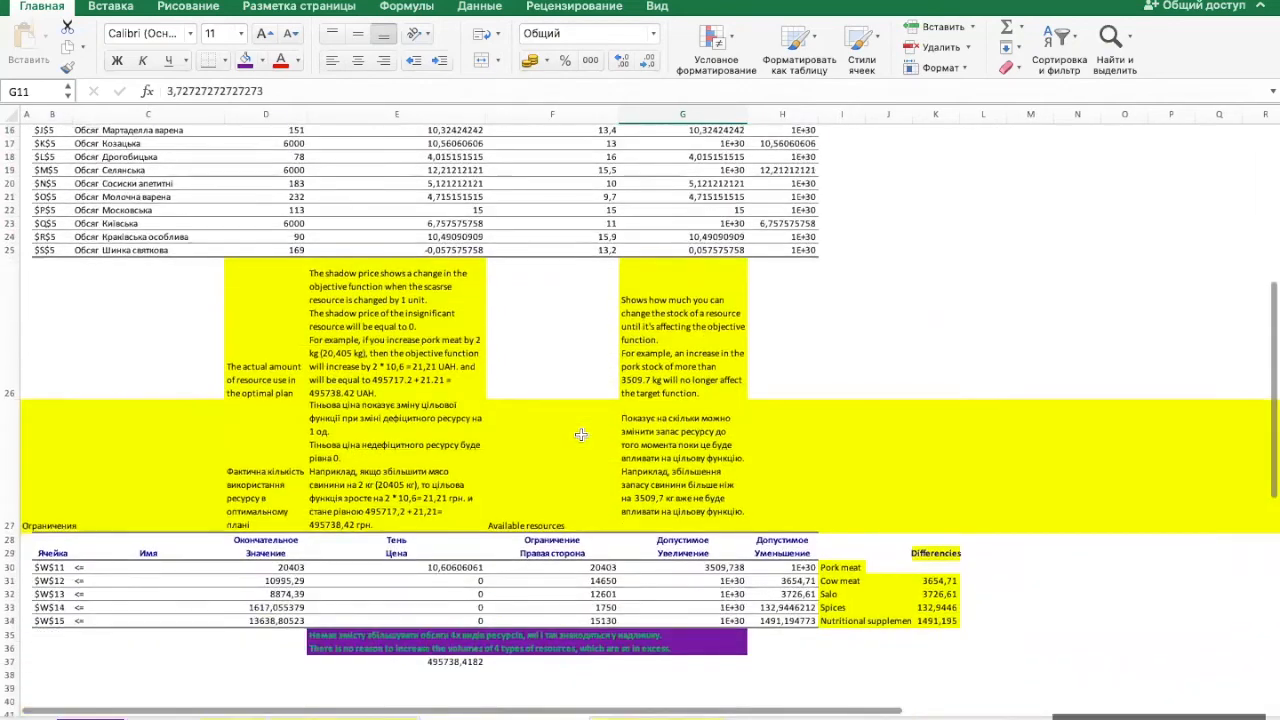
scroll(580, 433, down, 1)
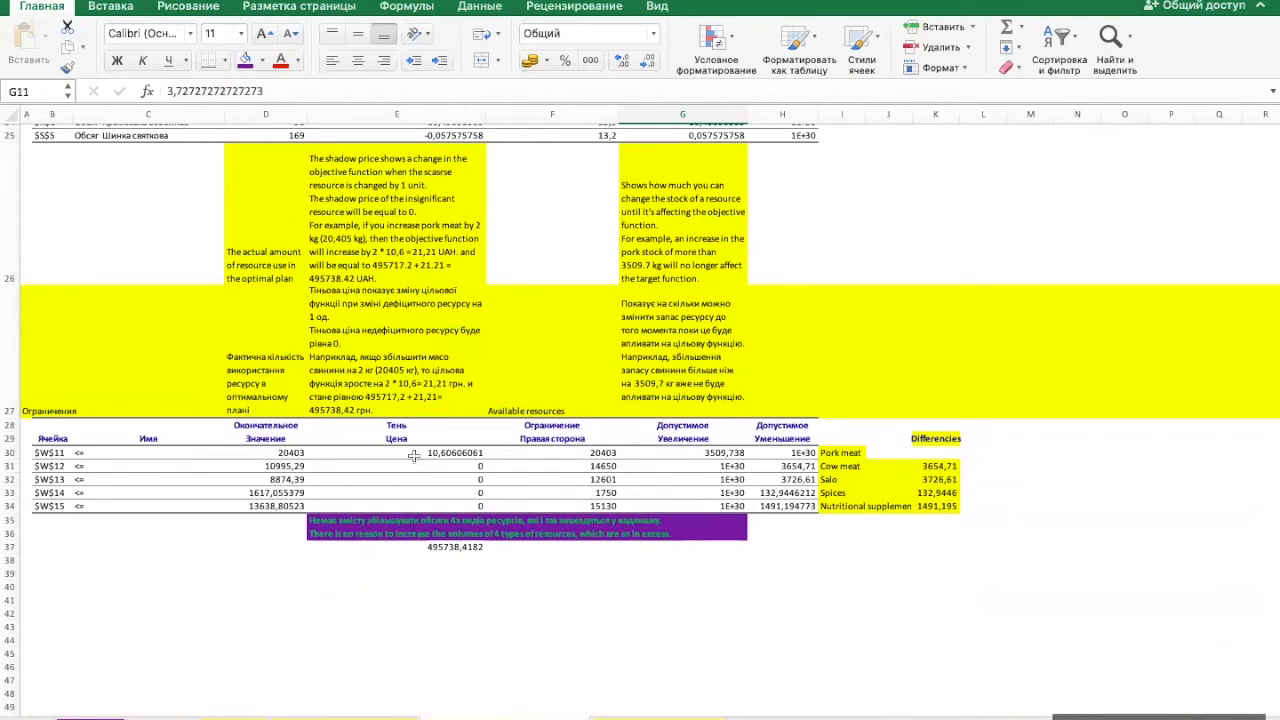
drag(290, 453, 287, 506)
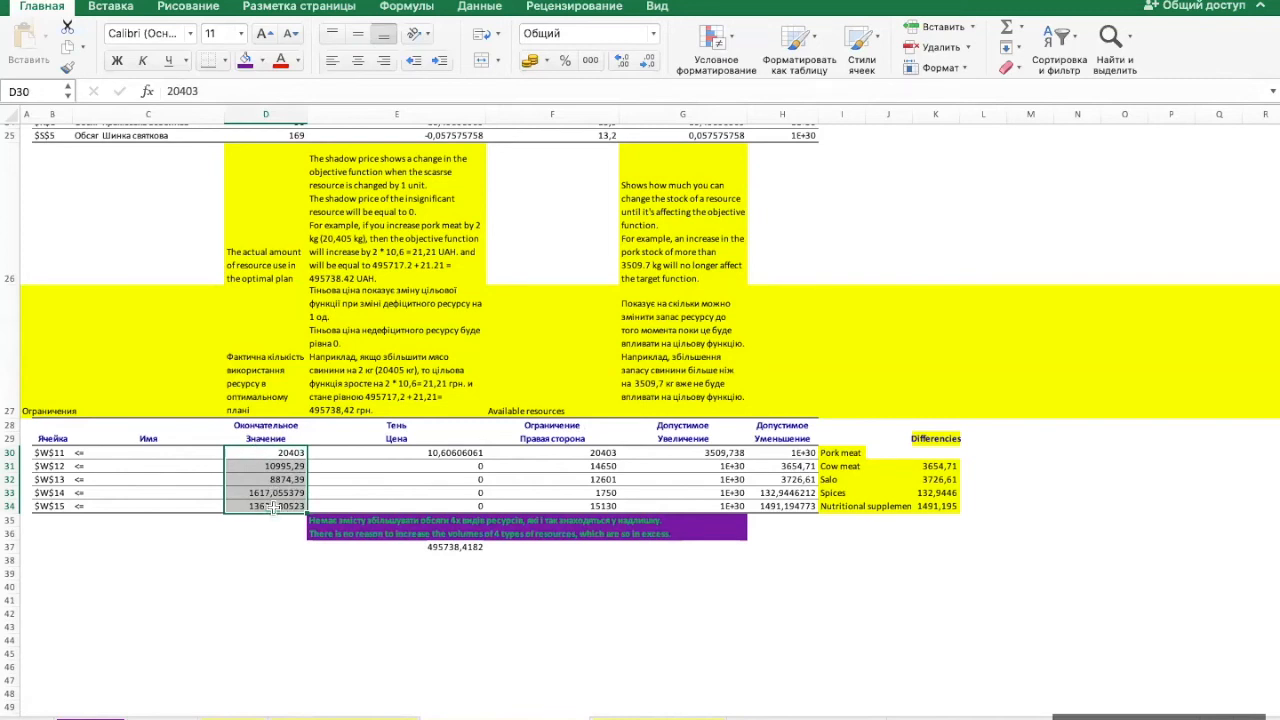
click(430, 452)
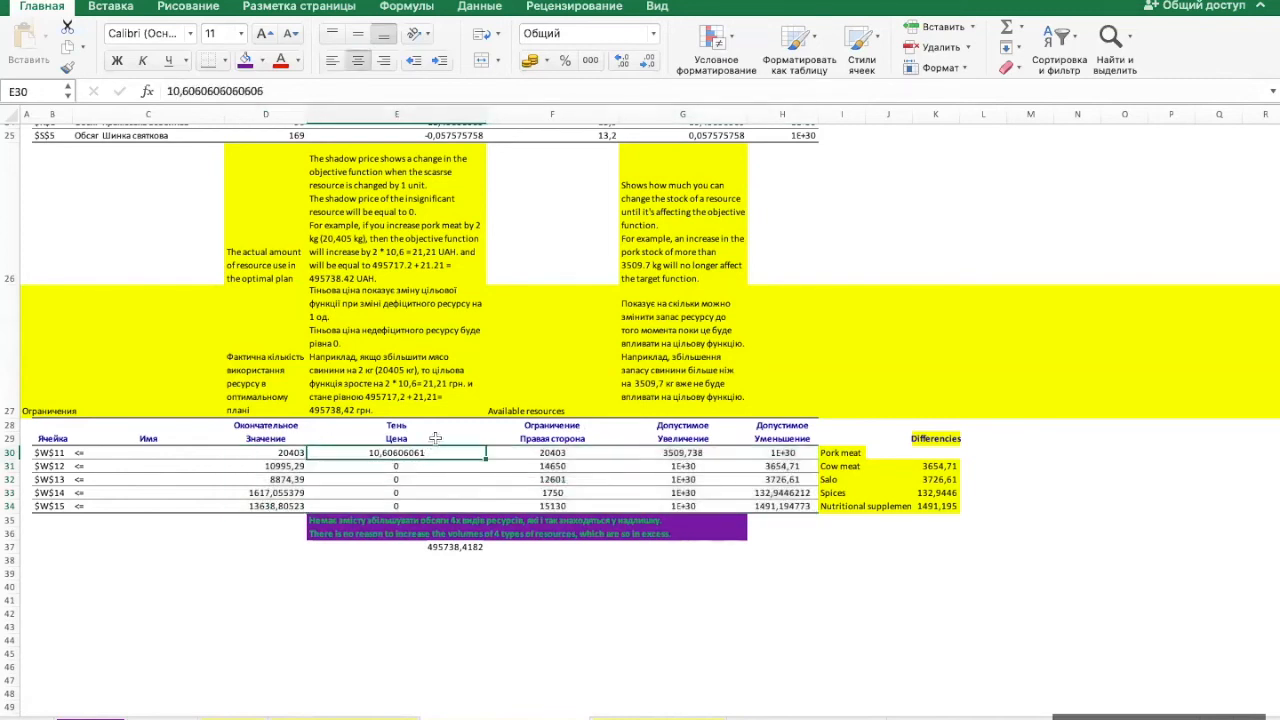
- Examine the shadow price column, comparing the resources in E31:E34 with pork meat in E30
click(435, 438)
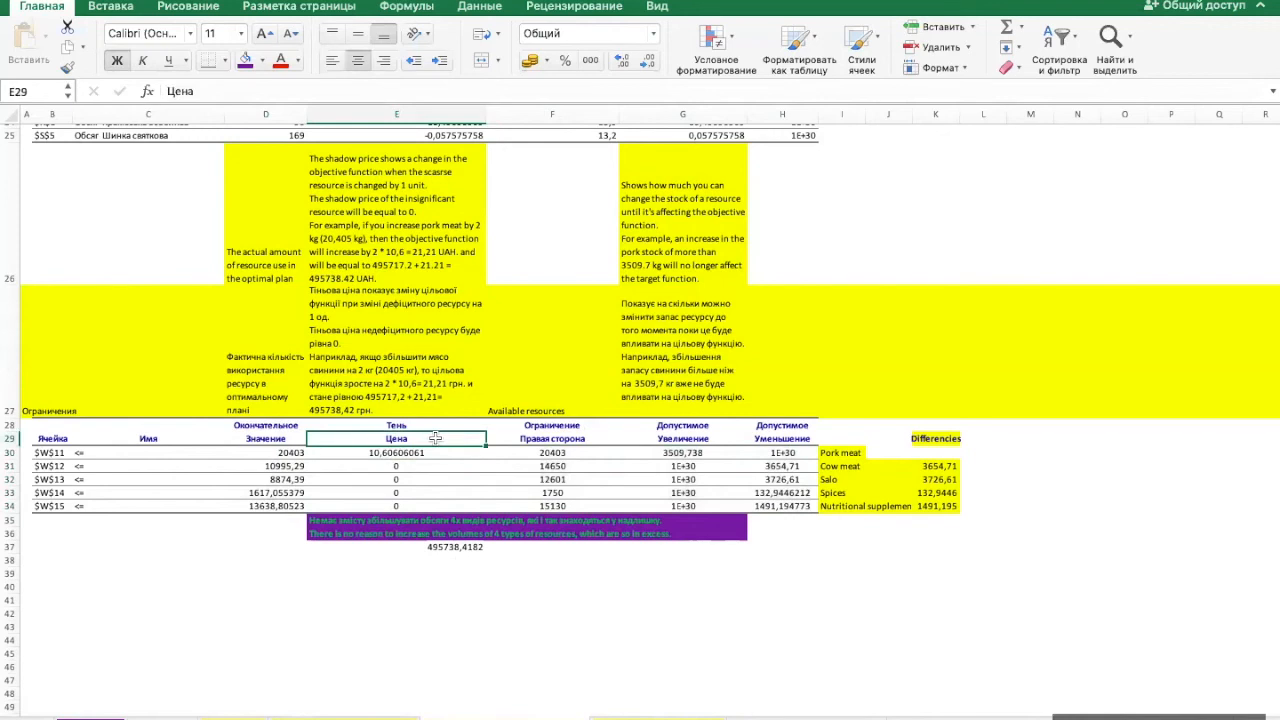
click(429, 466)
click(429, 479)
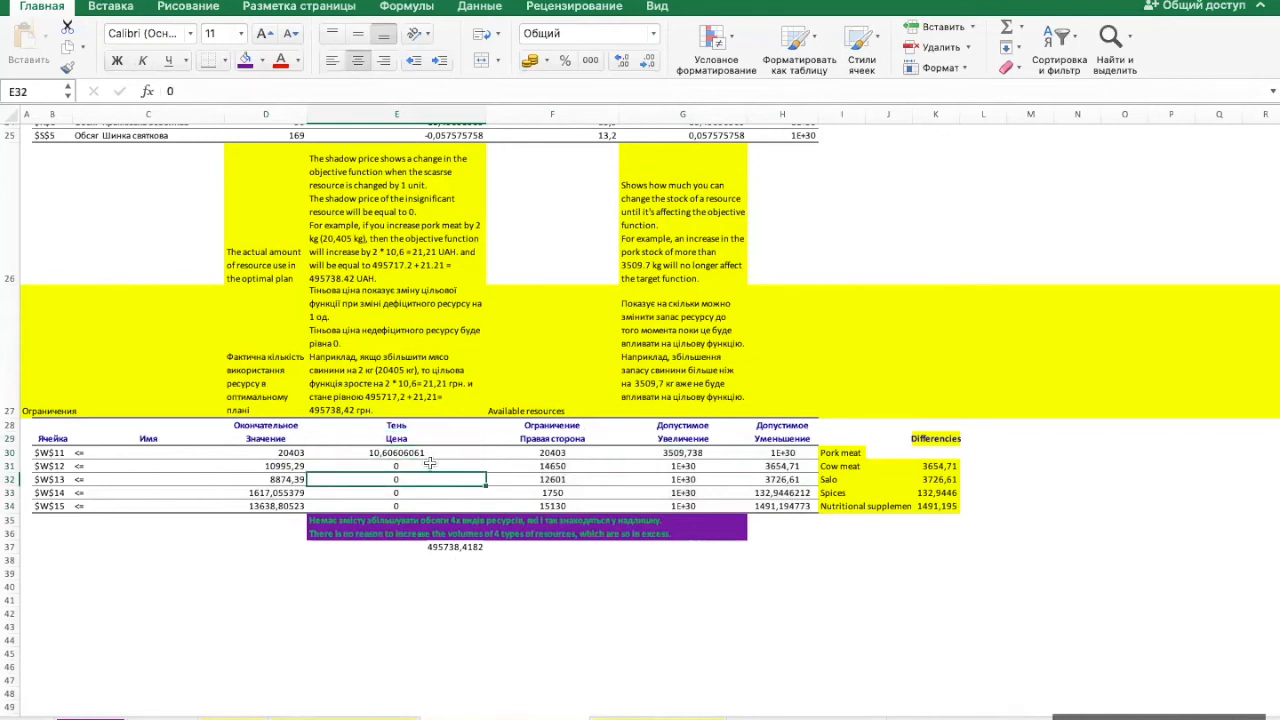
drag(429, 465, 423, 504)
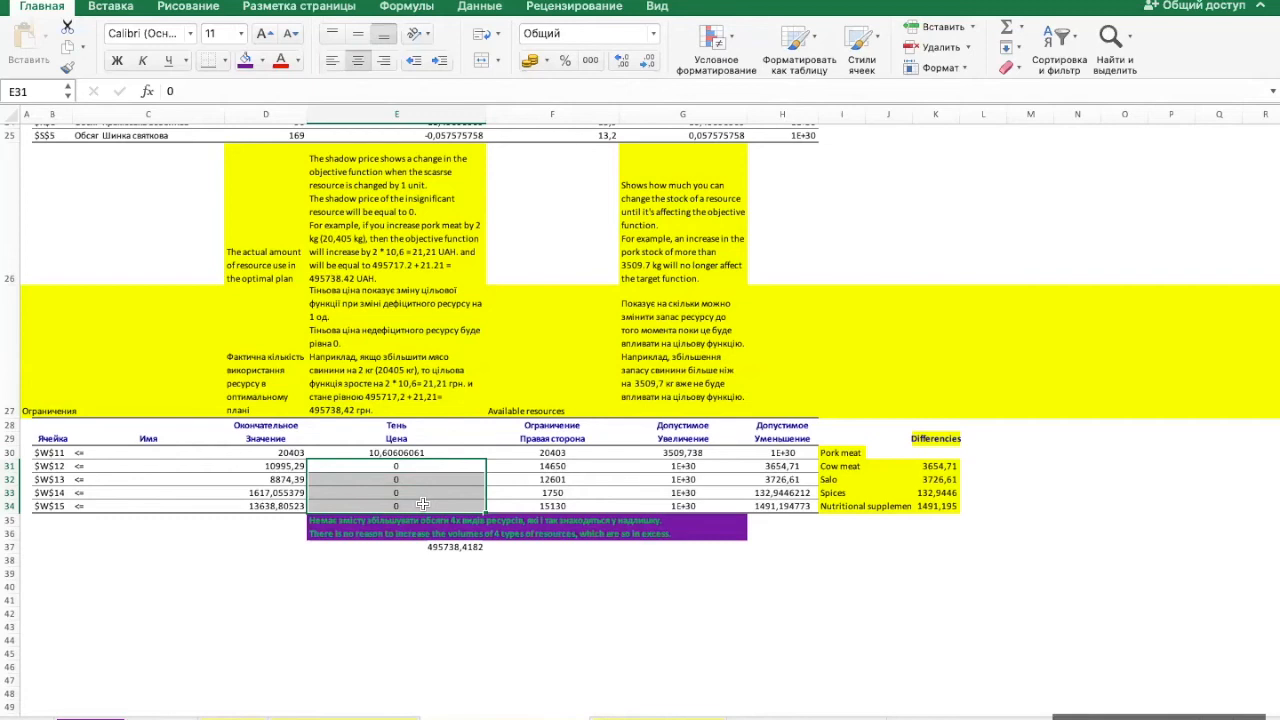
click(443, 452)
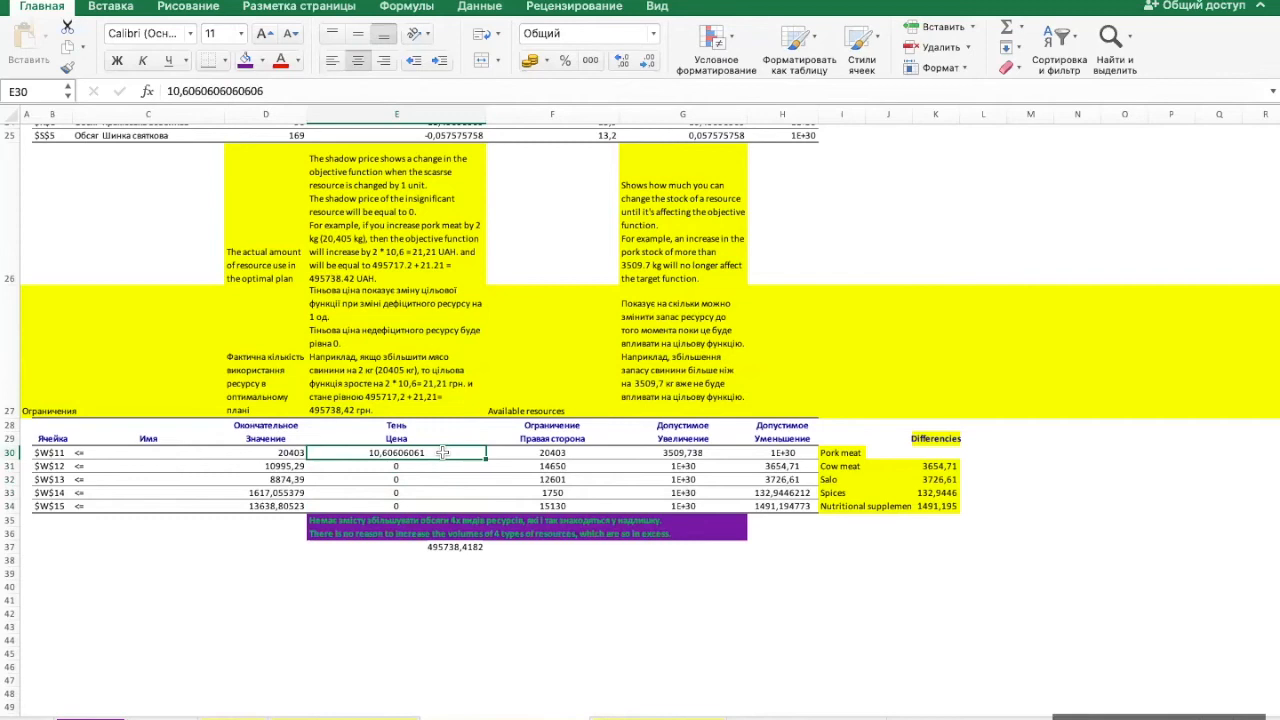
- Read the shadow price explanation in E26 and relate its example to the pork meat constraint in row 30
click(422, 232)
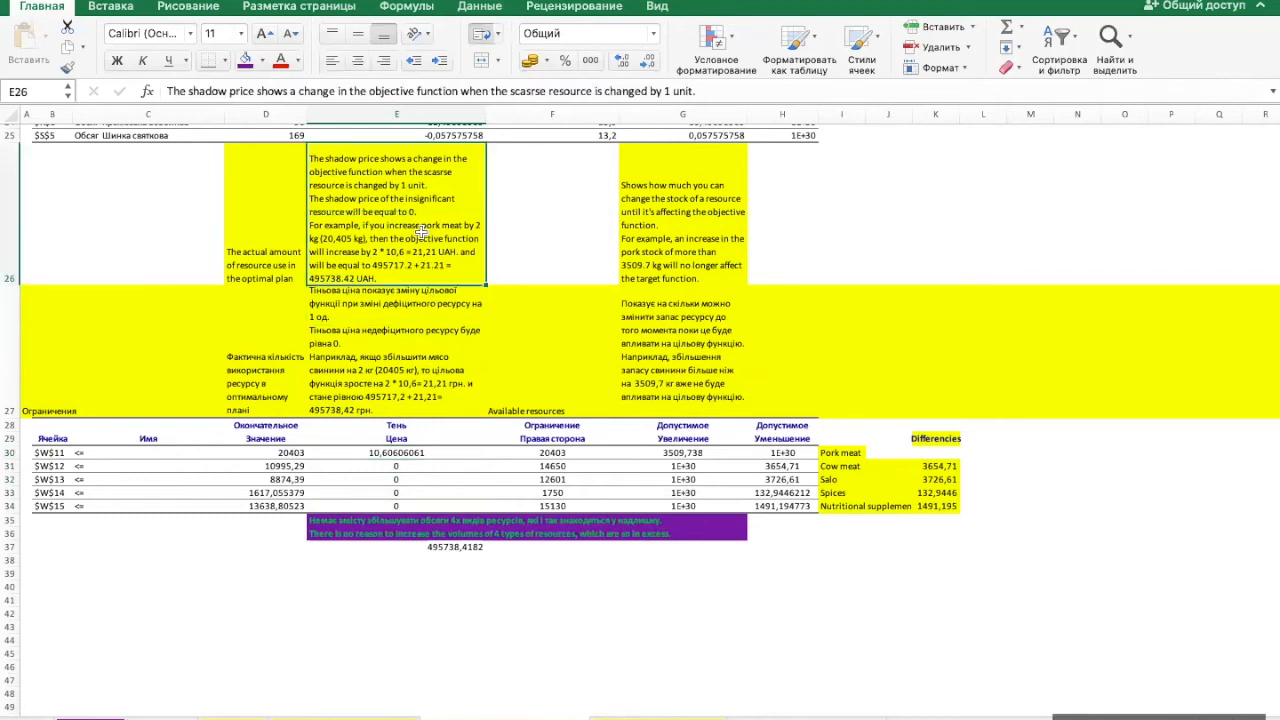
click(557, 240)
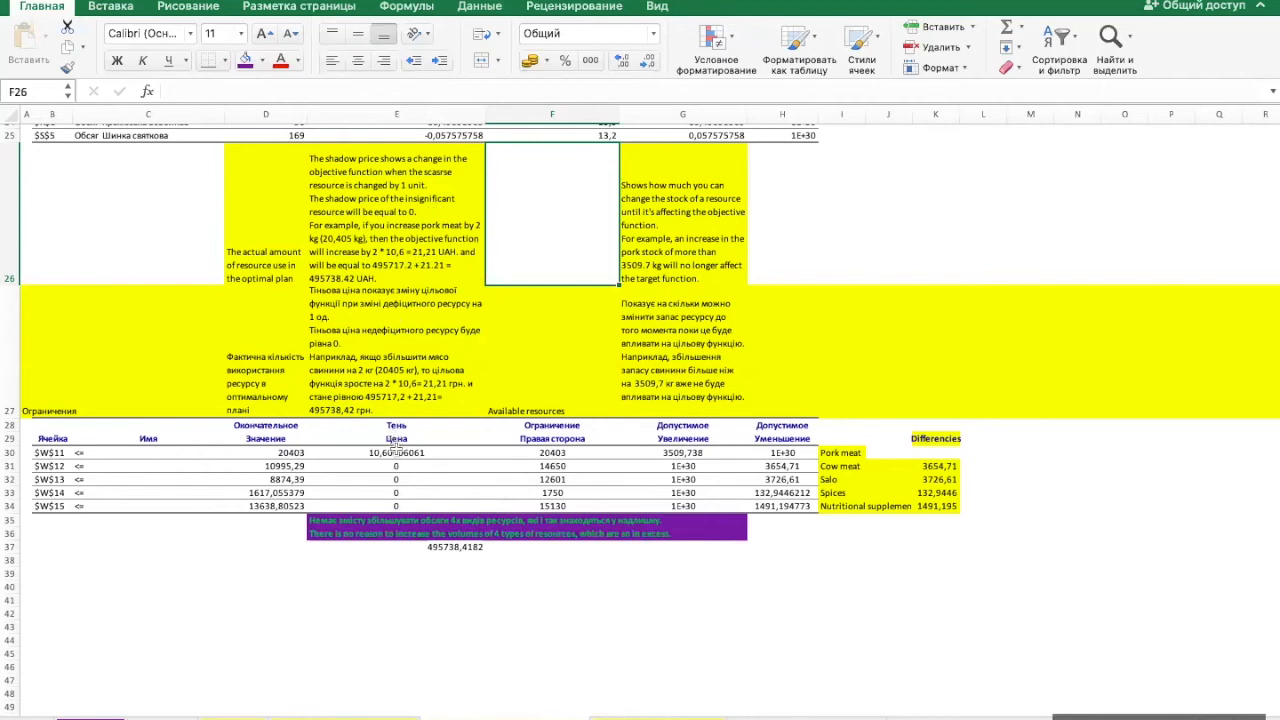
click(397, 452)
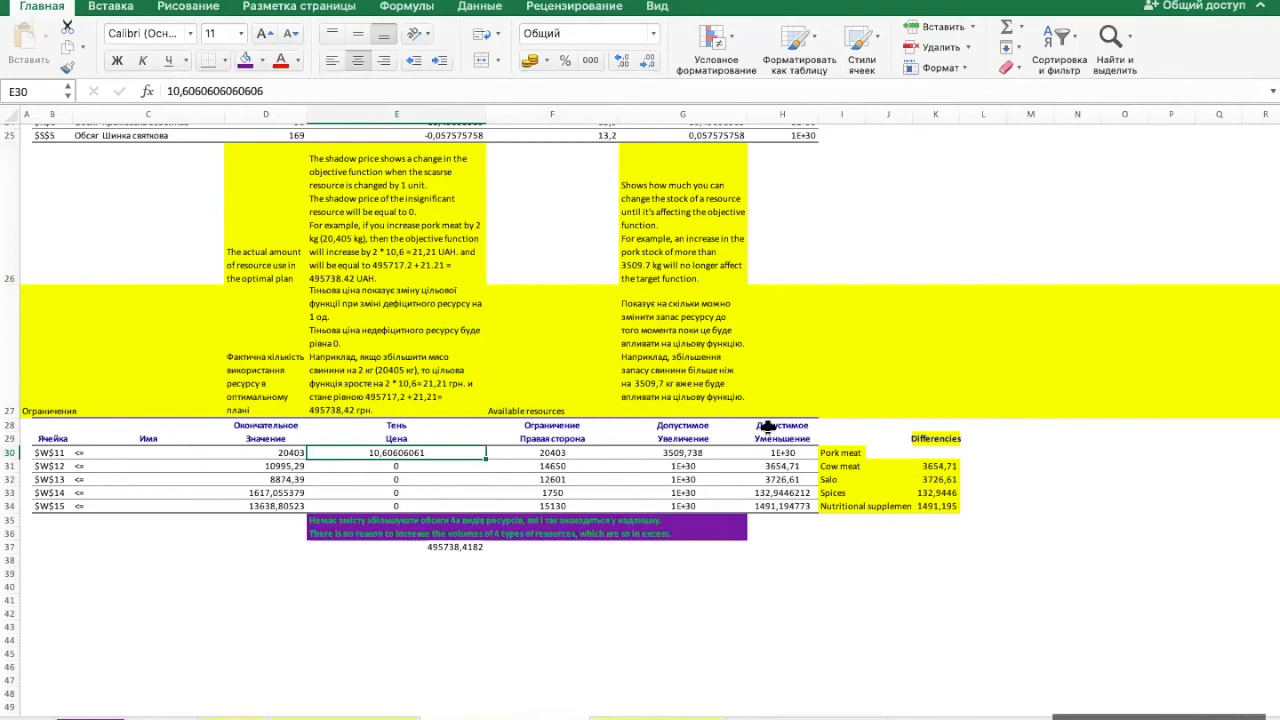
click(841, 453)
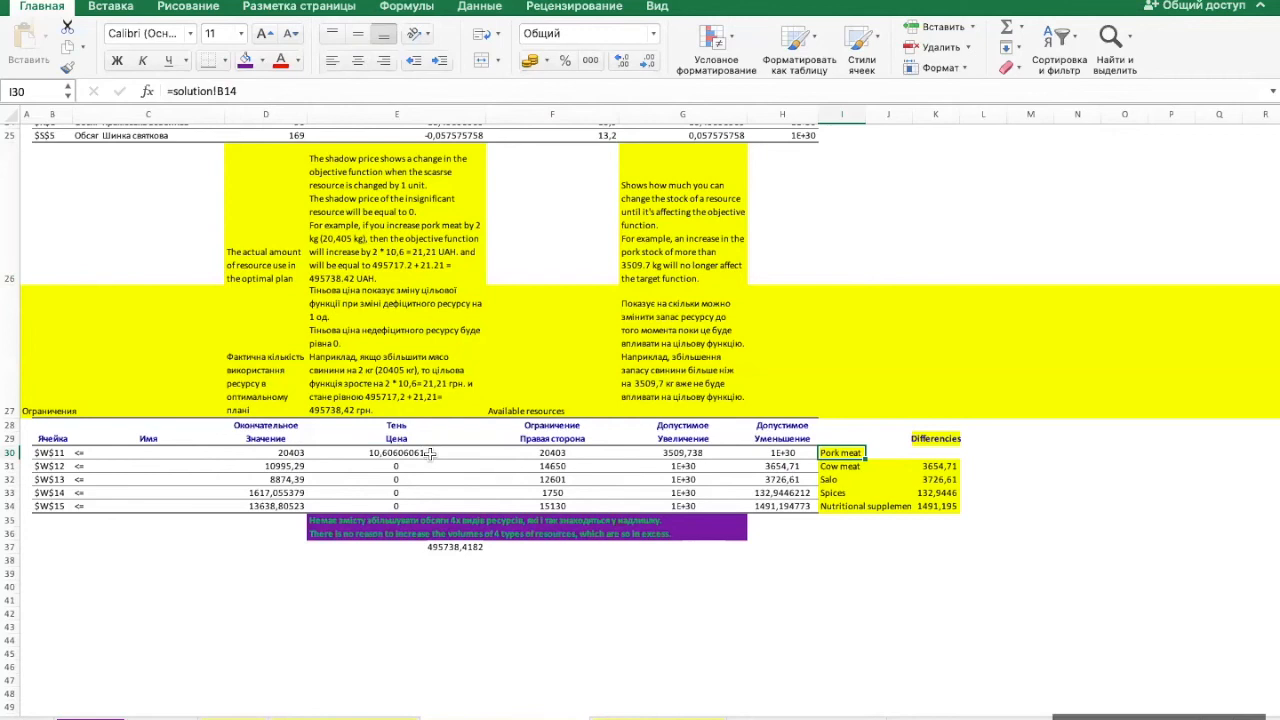
click(415, 453)
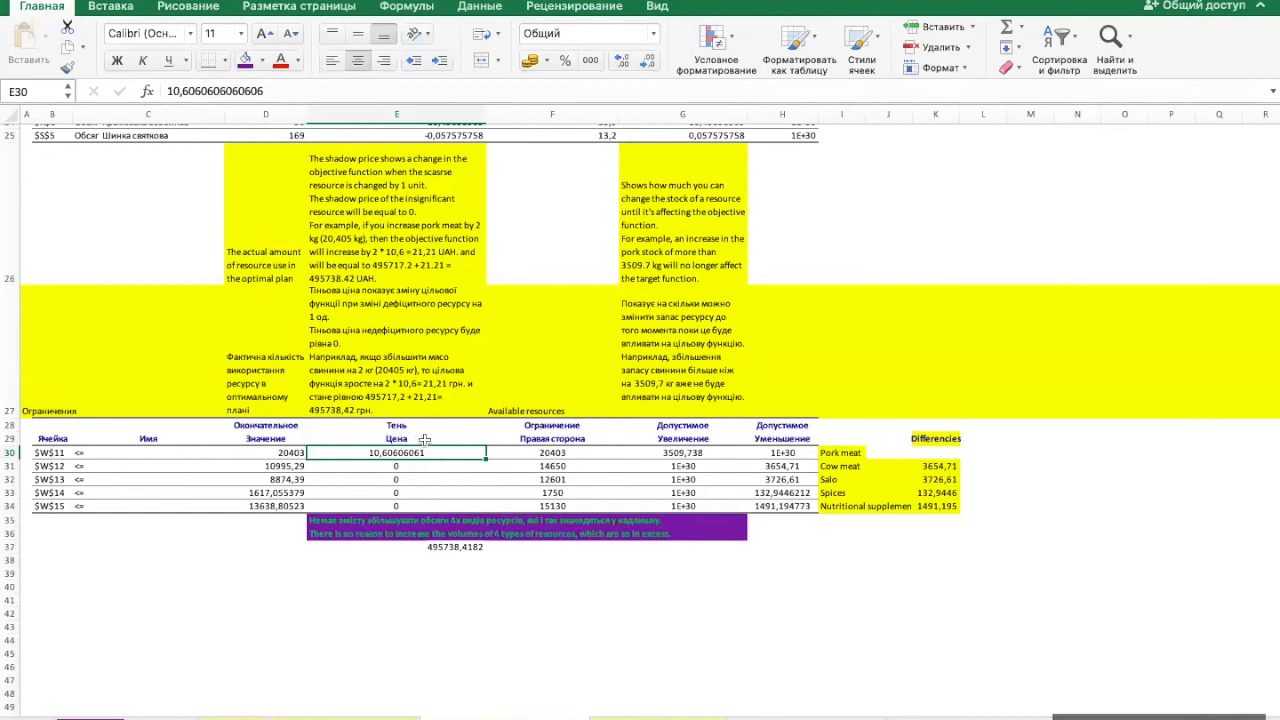
- Check the objective function F in C11 on the solution sheet, and return to the sensitivity report
scroll(425, 440, up, 10)
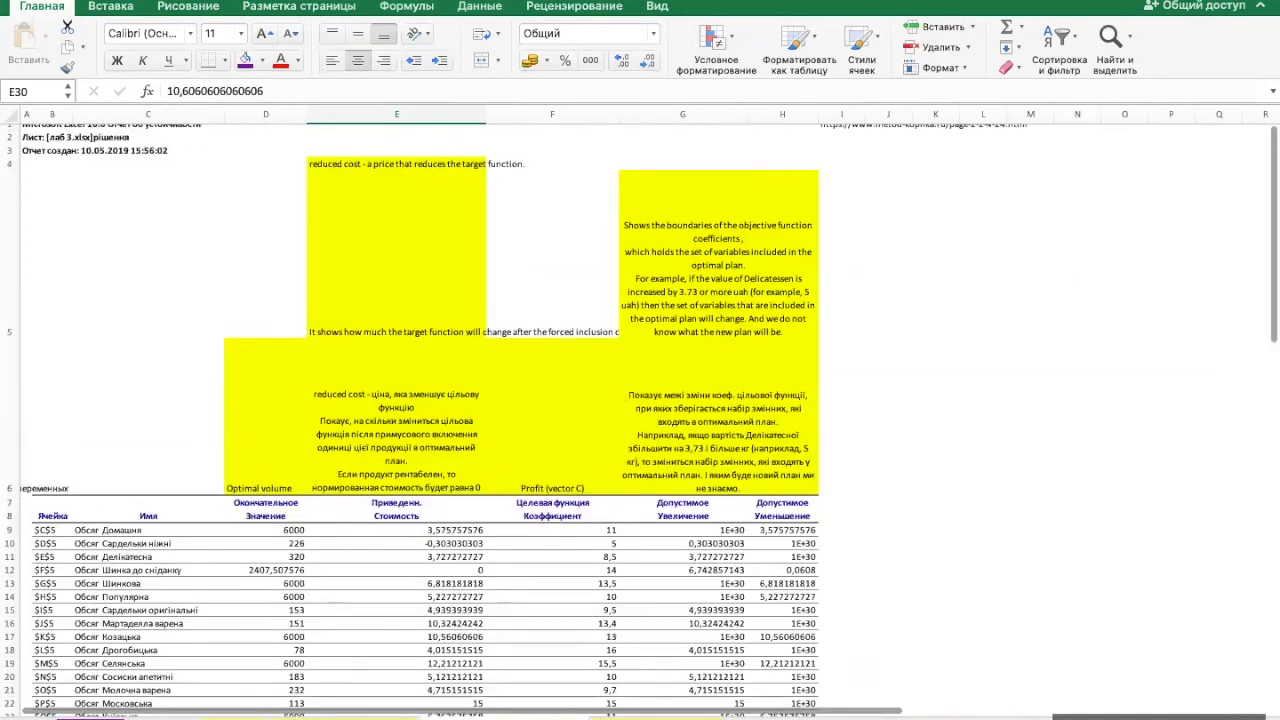
click(232, 717)
click(297, 263)
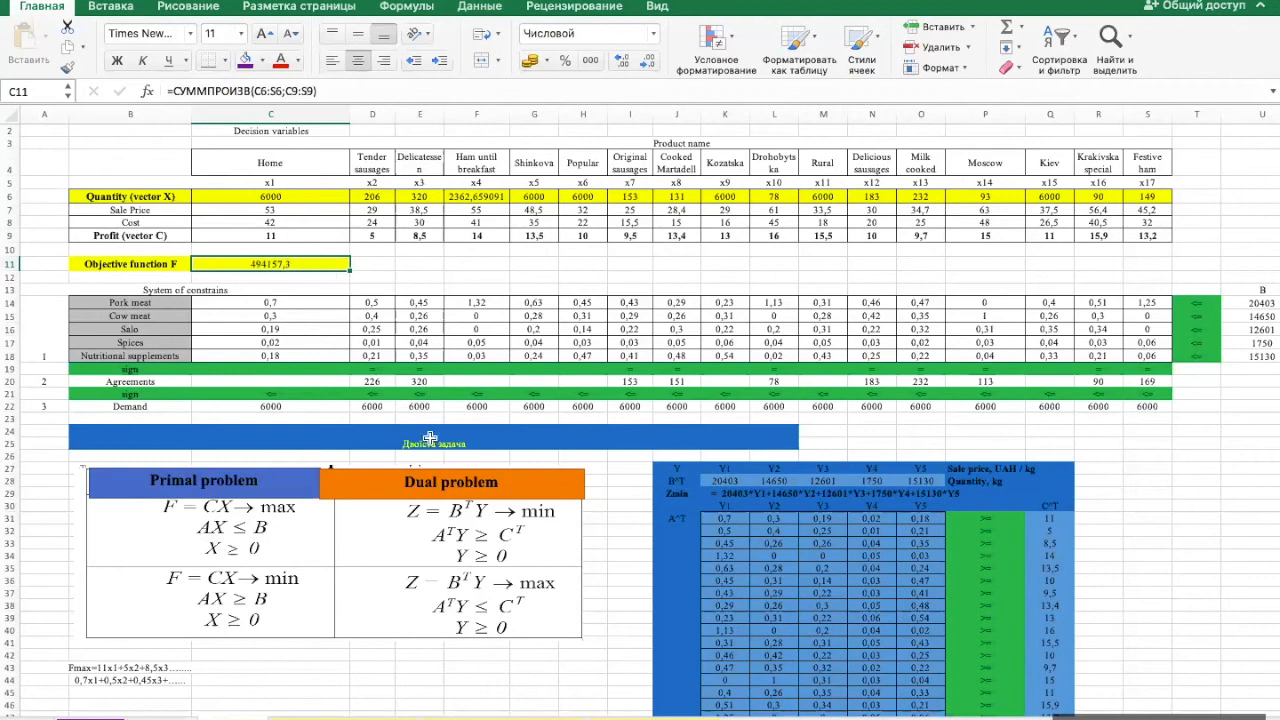
click(484, 718)
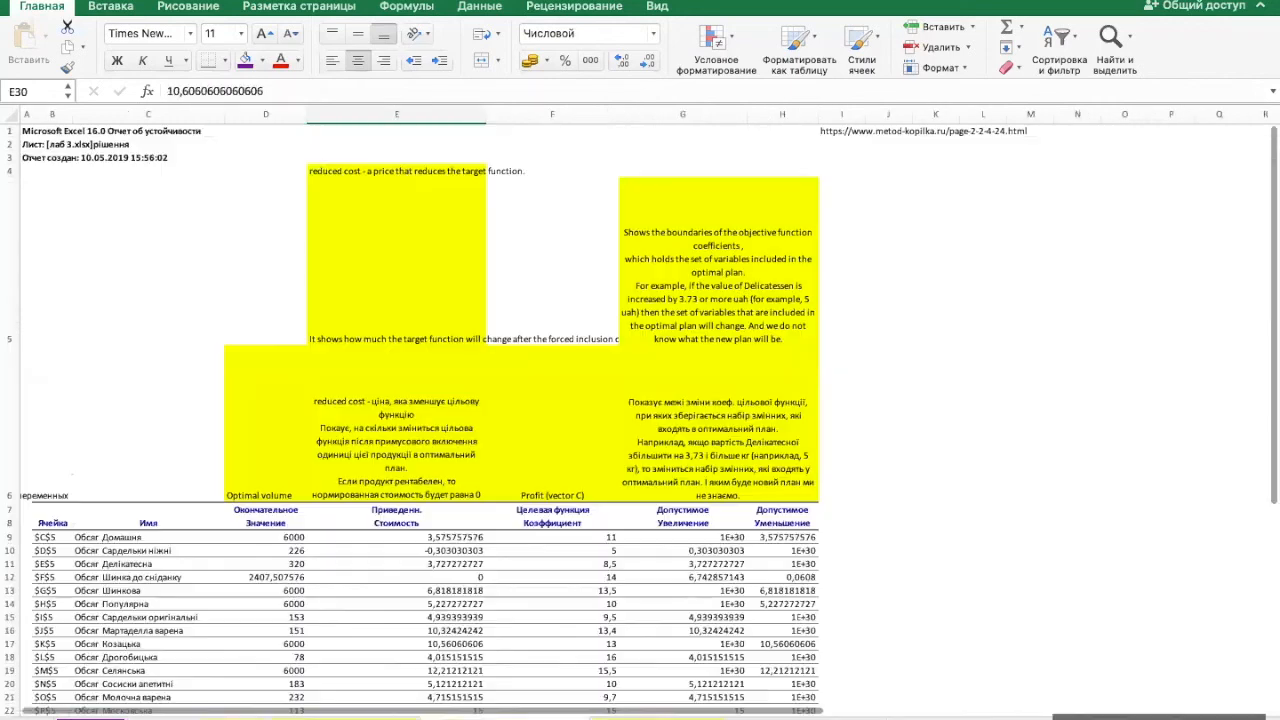
- Examine the available resources in F30:F34 and pork meat's allowable increase in G30 against the explanation in G26
scroll(476, 588, down, 1)
scroll(476, 588, down, 6)
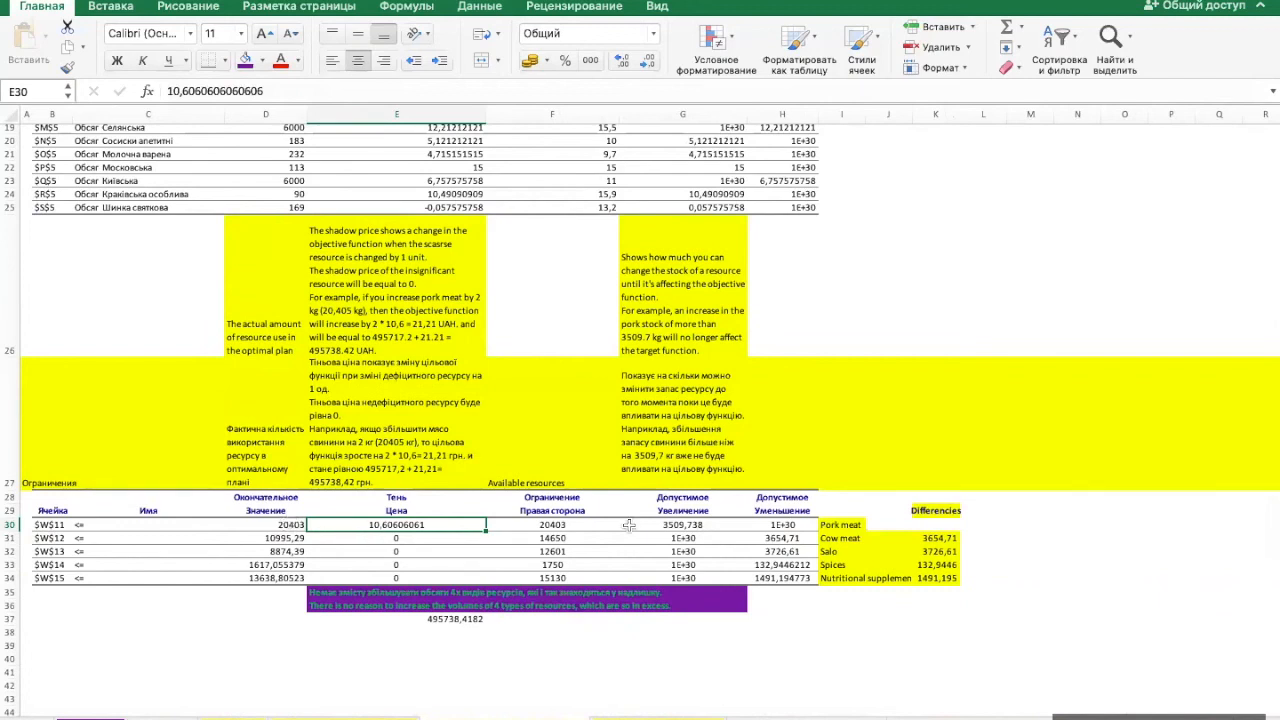
drag(571, 525, 576, 572)
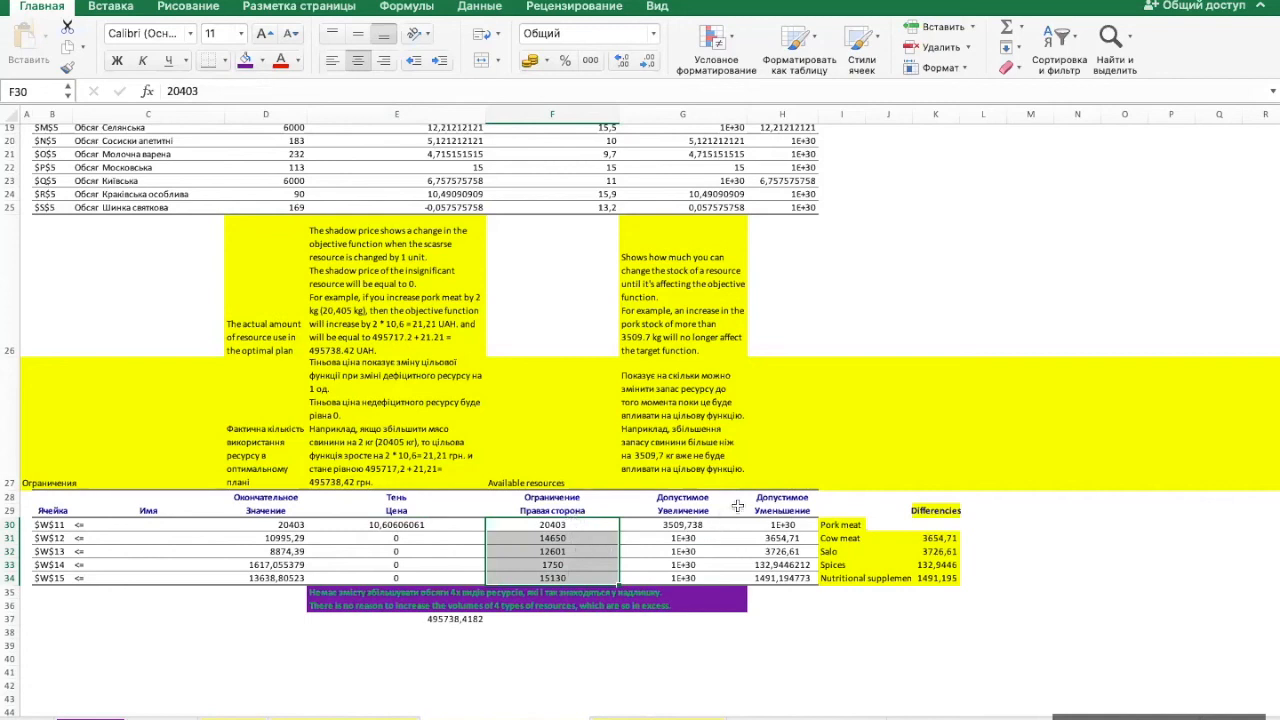
scroll(733, 316, up, 4)
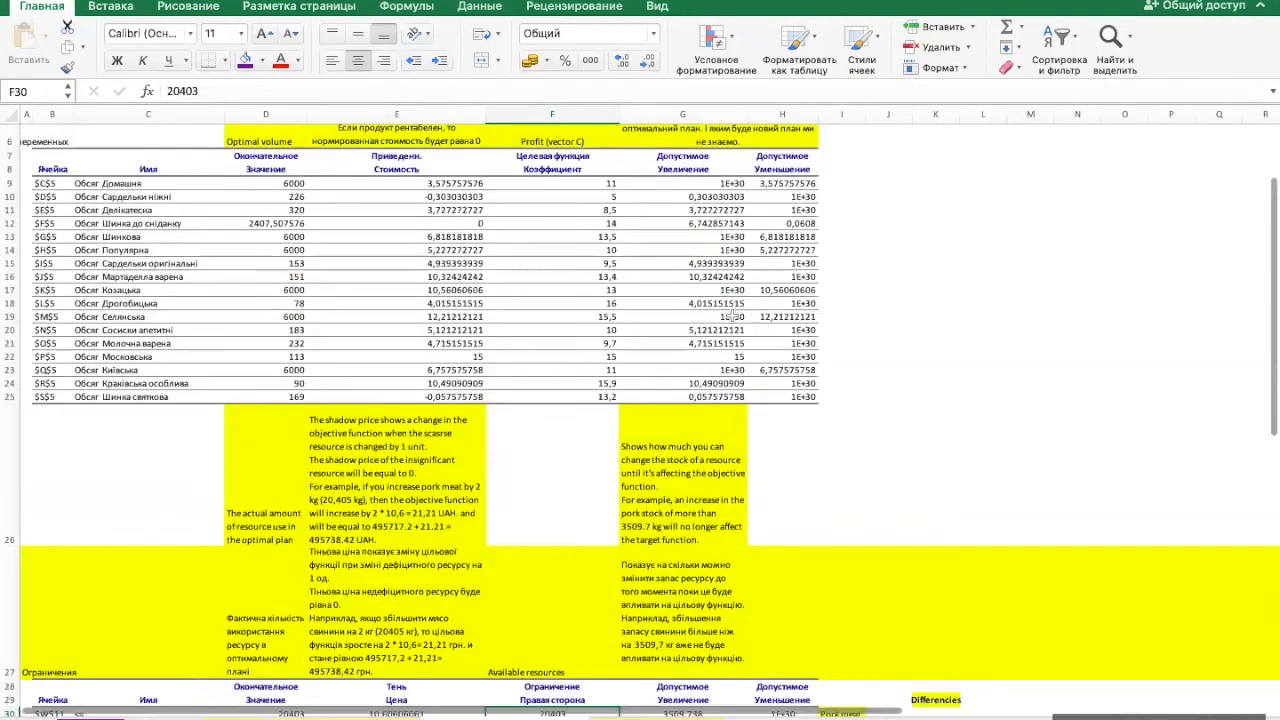
scroll(733, 316, up, 1)
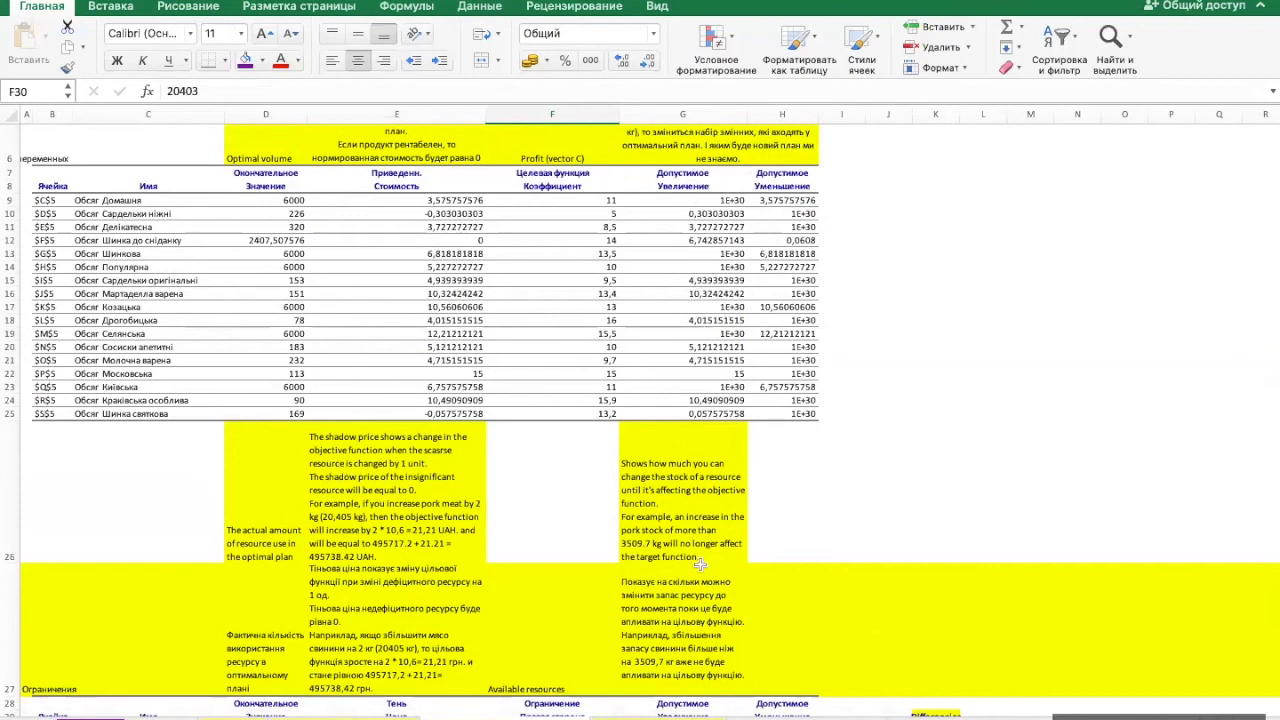
scroll(700, 565, down, 3)
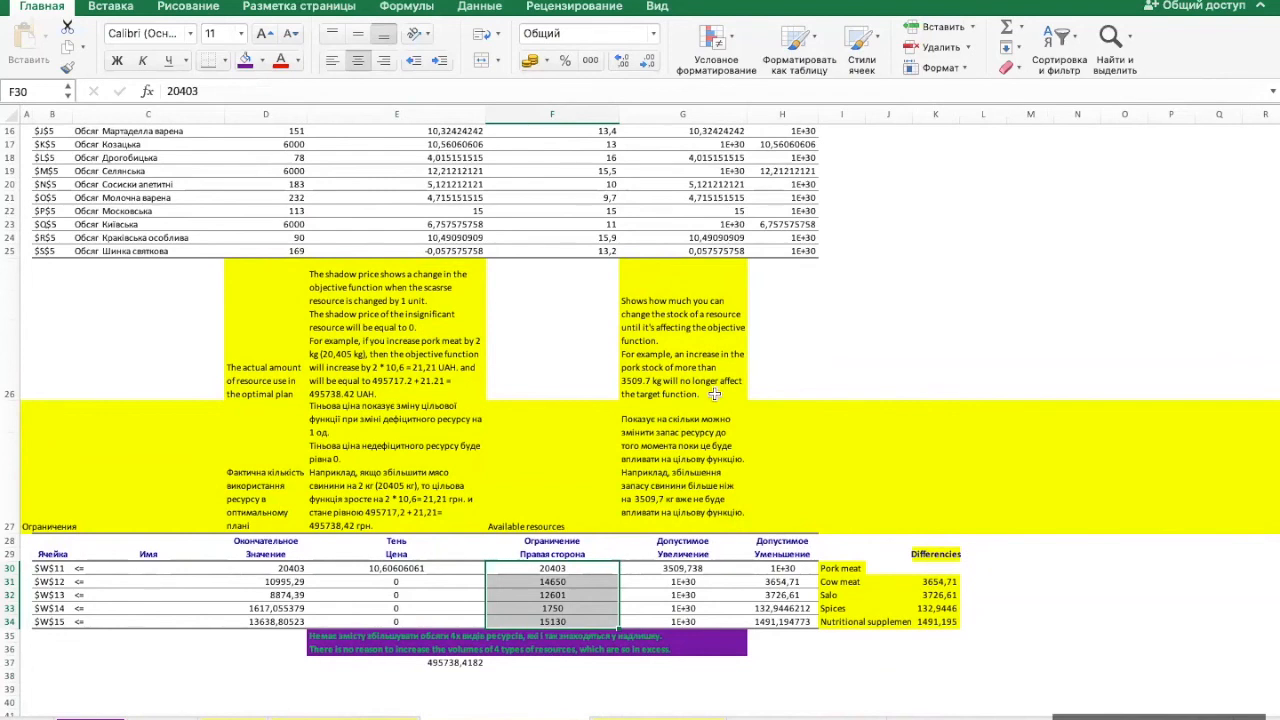
click(688, 567)
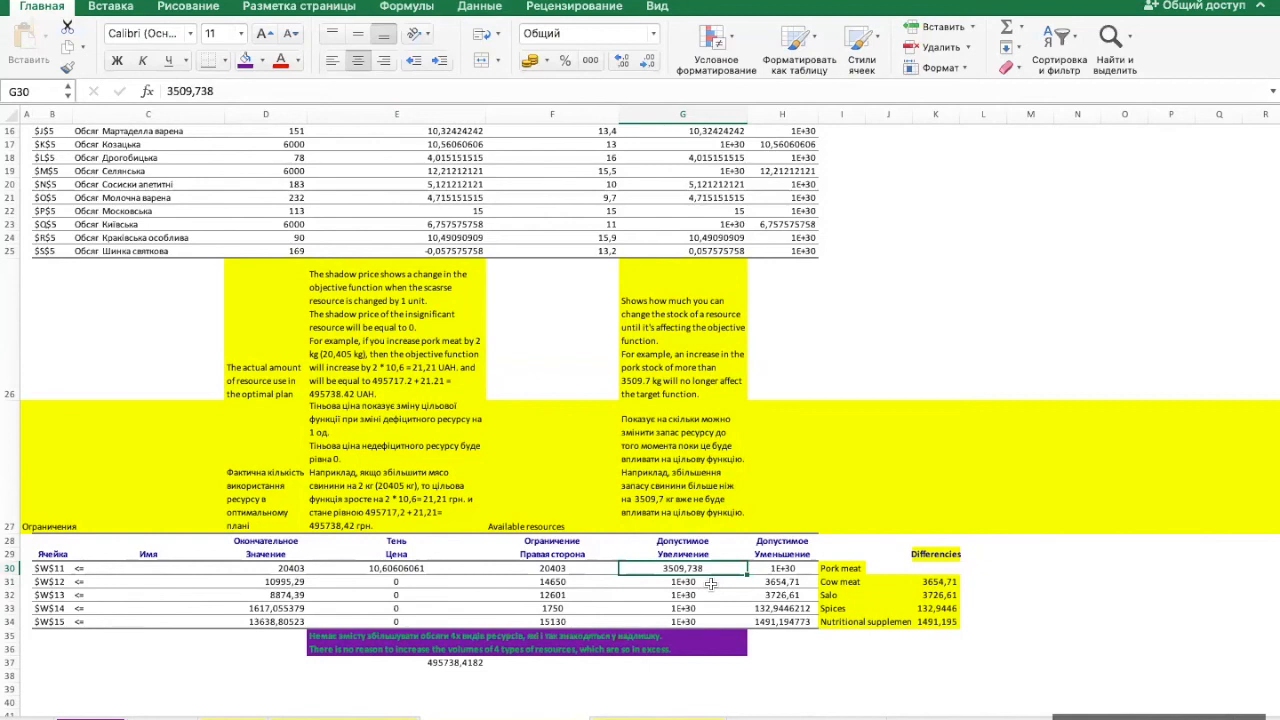
- Compare the allowable increases in G31:G34 and decreases in H31:H34 with the final values in D31:D34 and cow meat's available stock in F31
drag(703, 583, 708, 621)
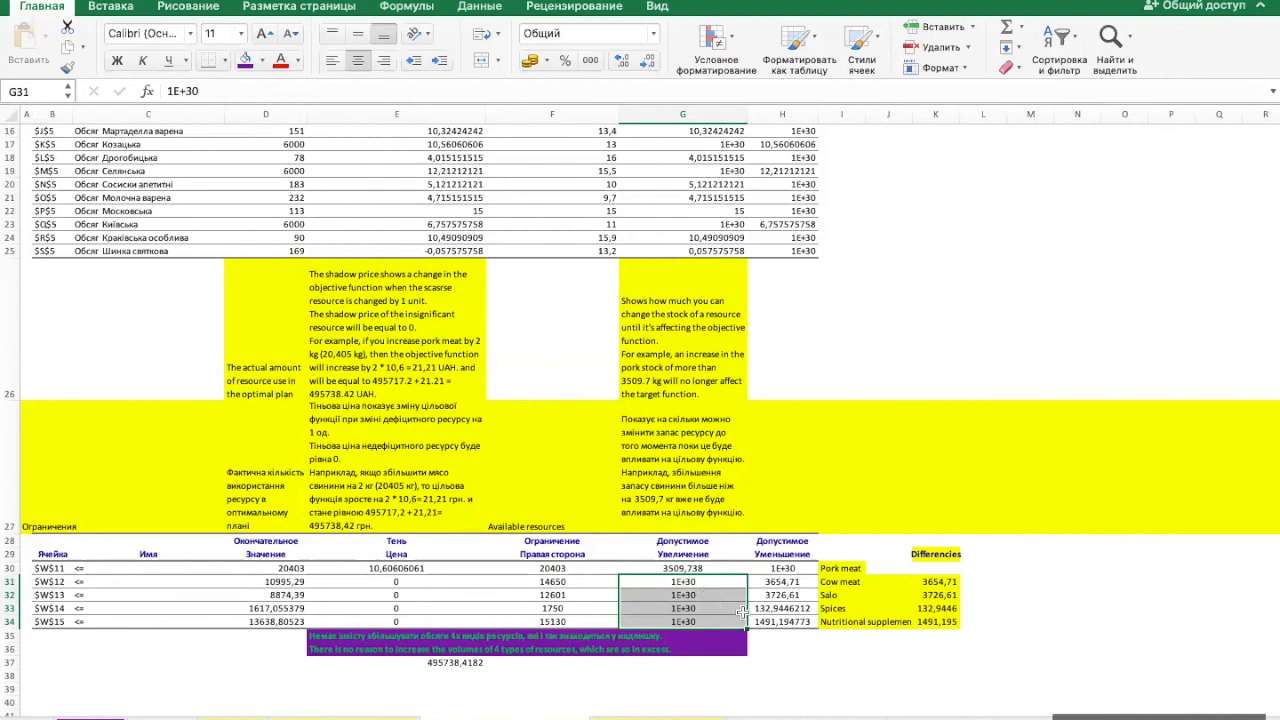
drag(790, 581, 803, 622)
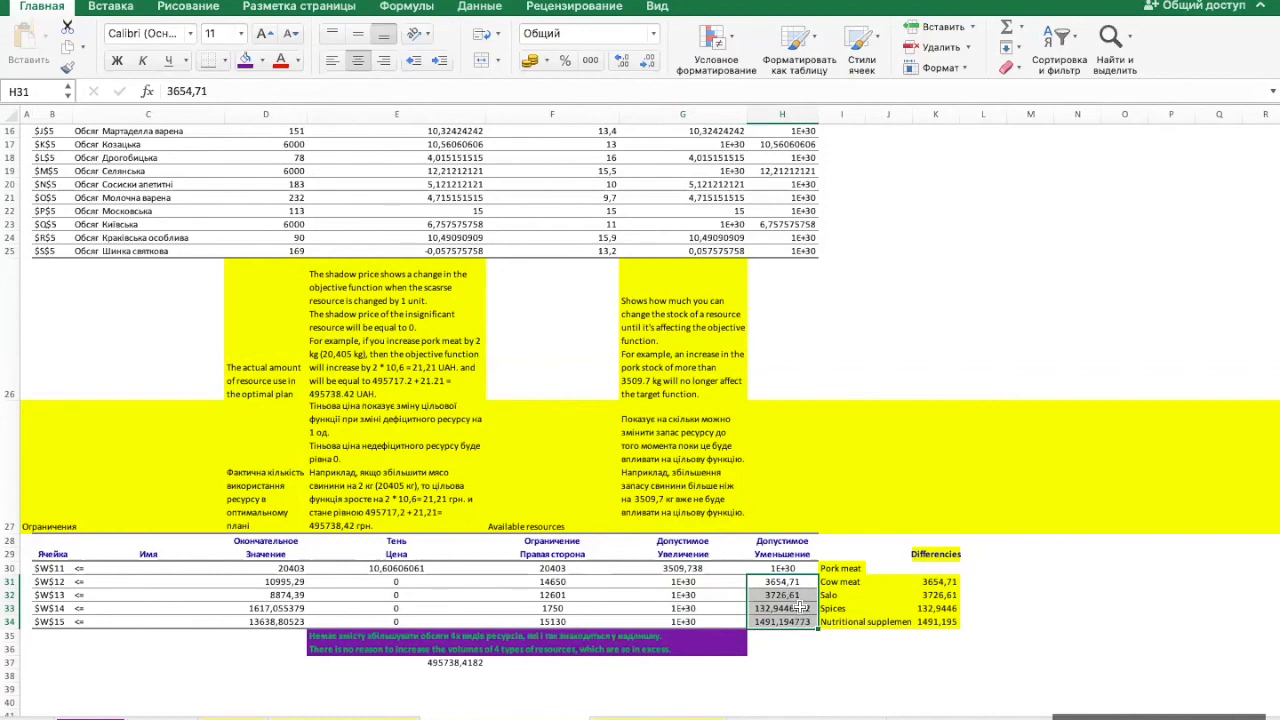
drag(300, 583, 305, 624)
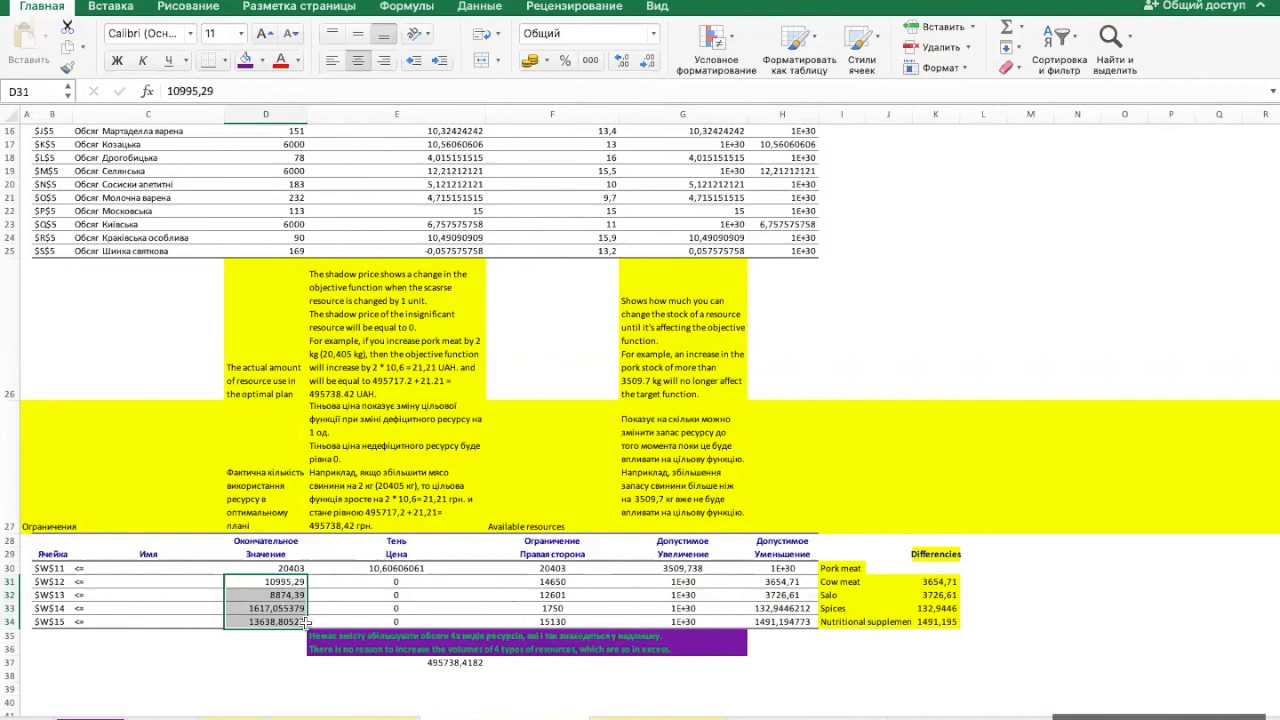
click(784, 581)
drag(784, 581, 784, 620)
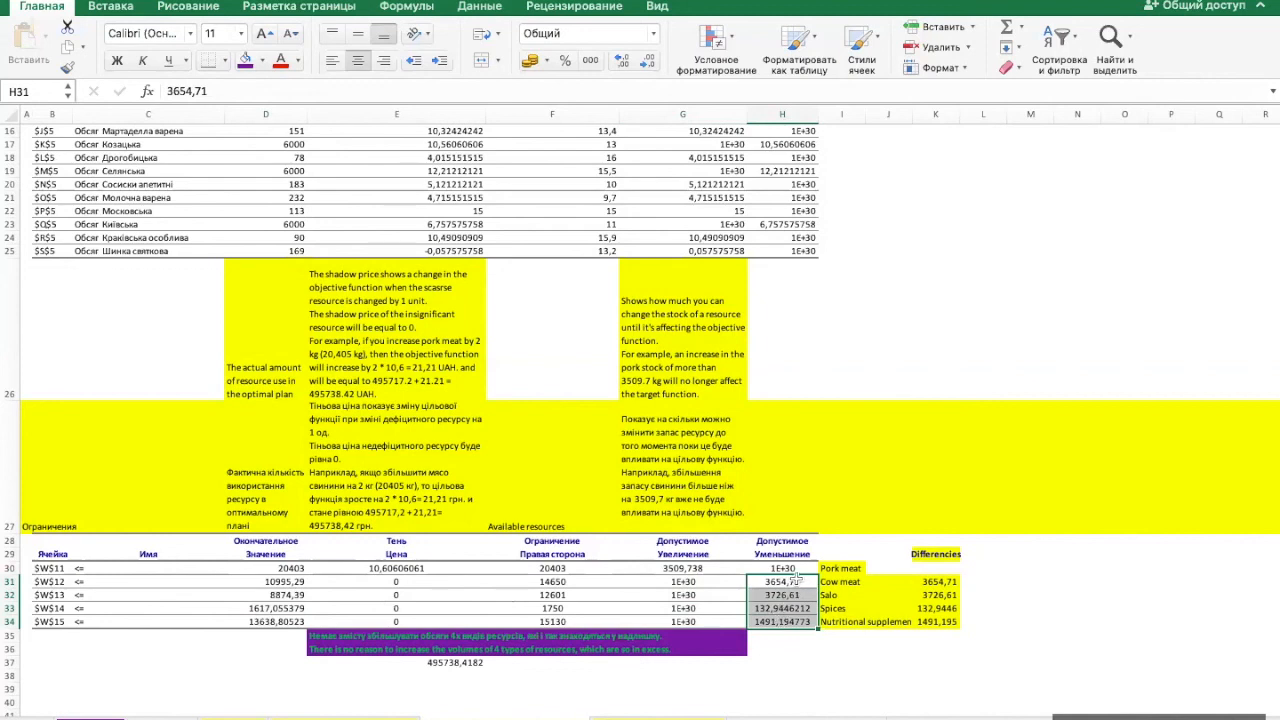
click(565, 581)
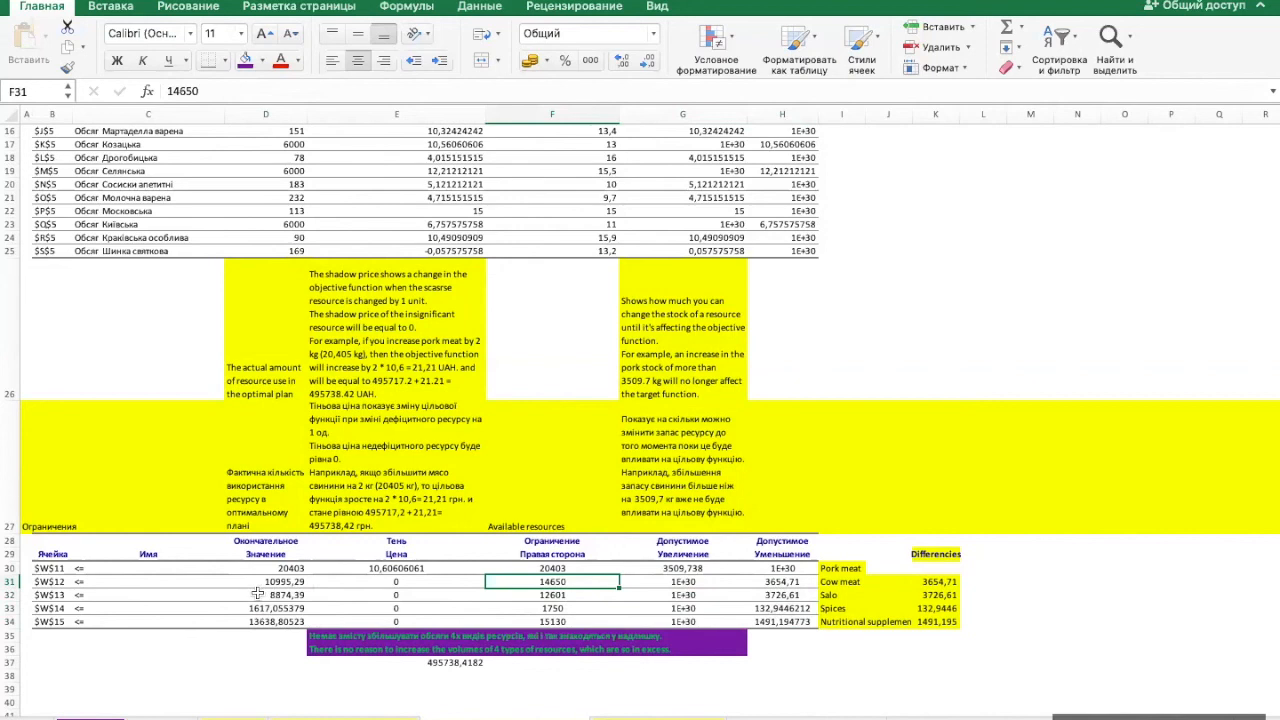
- Read the conclusion on the four other resources in E36 and relate it to their shadow prices in E31:E34
click(350, 649)
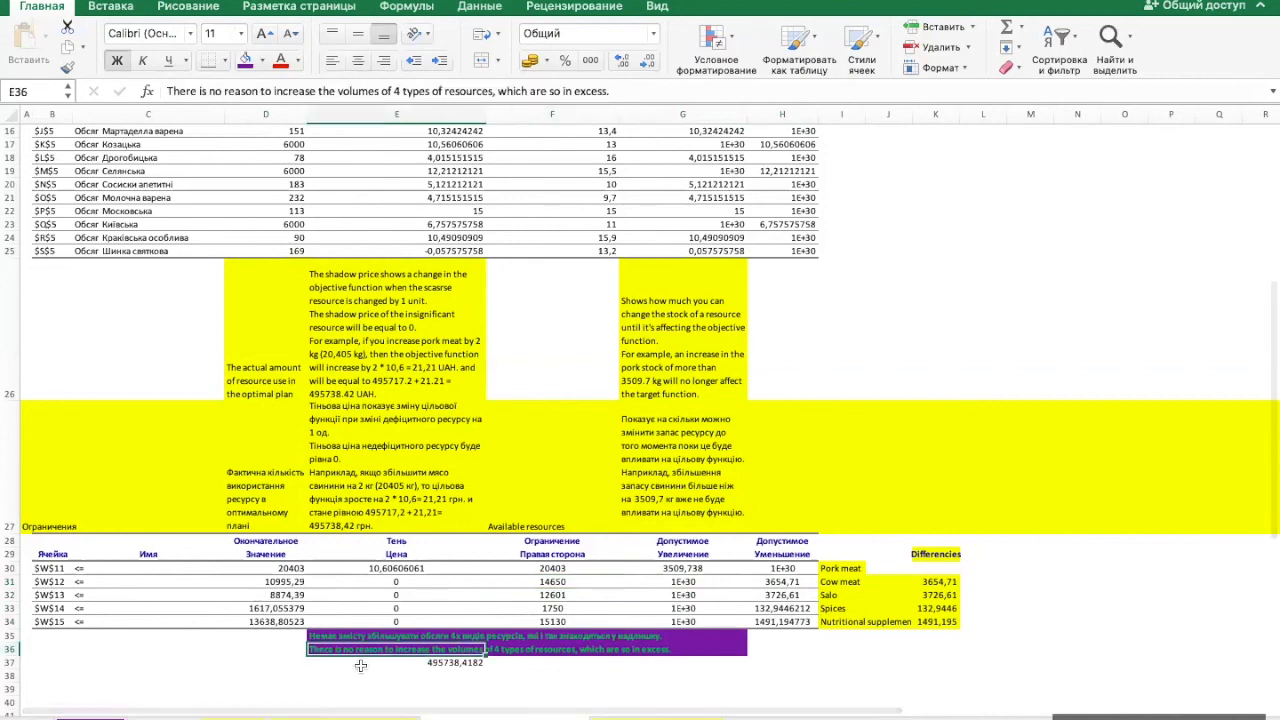
click(349, 676)
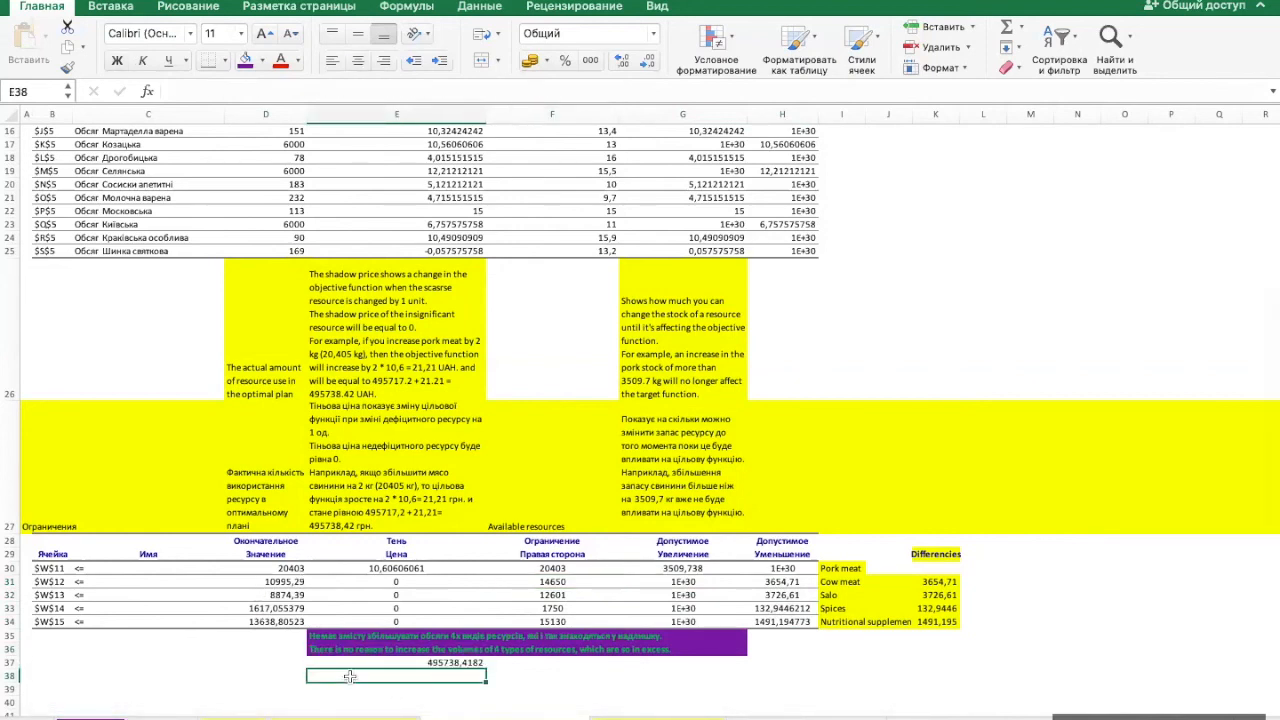
drag(403, 584, 410, 617)
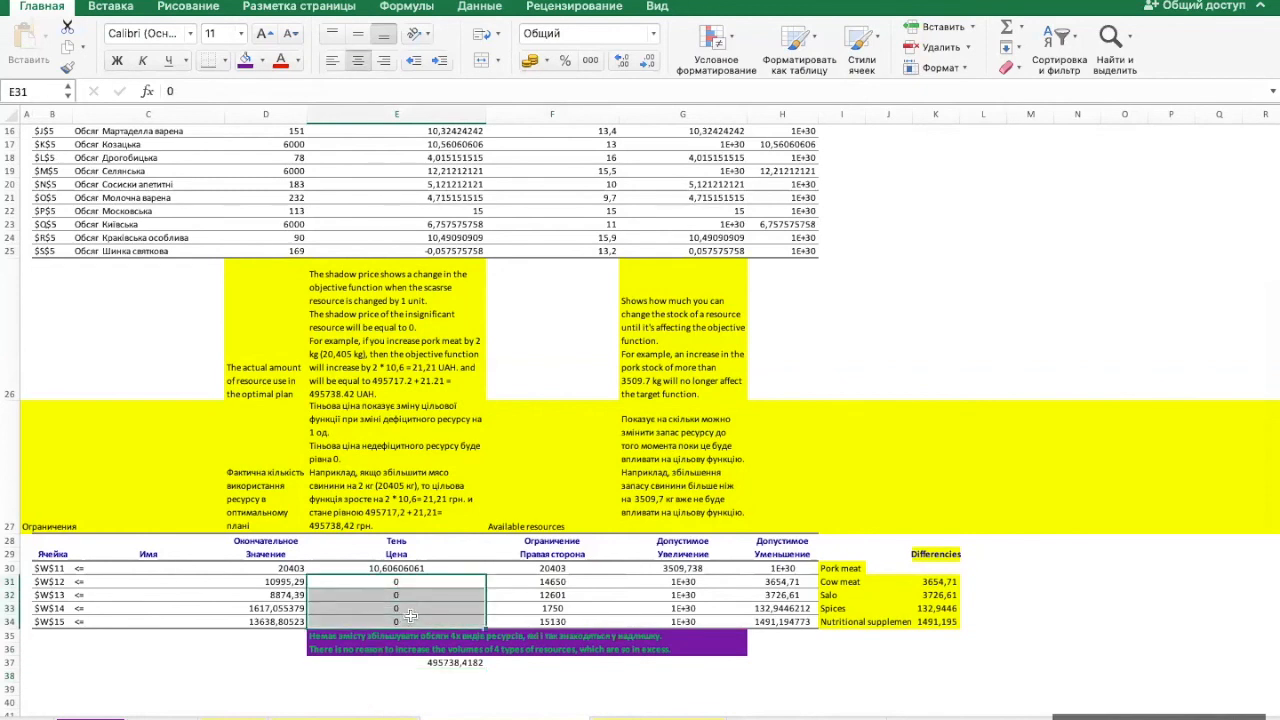
- Examine the allowable increases of the four resources in G31:G34 against pork meat's allowable increase in G30
scroll(410, 617, up, 5)
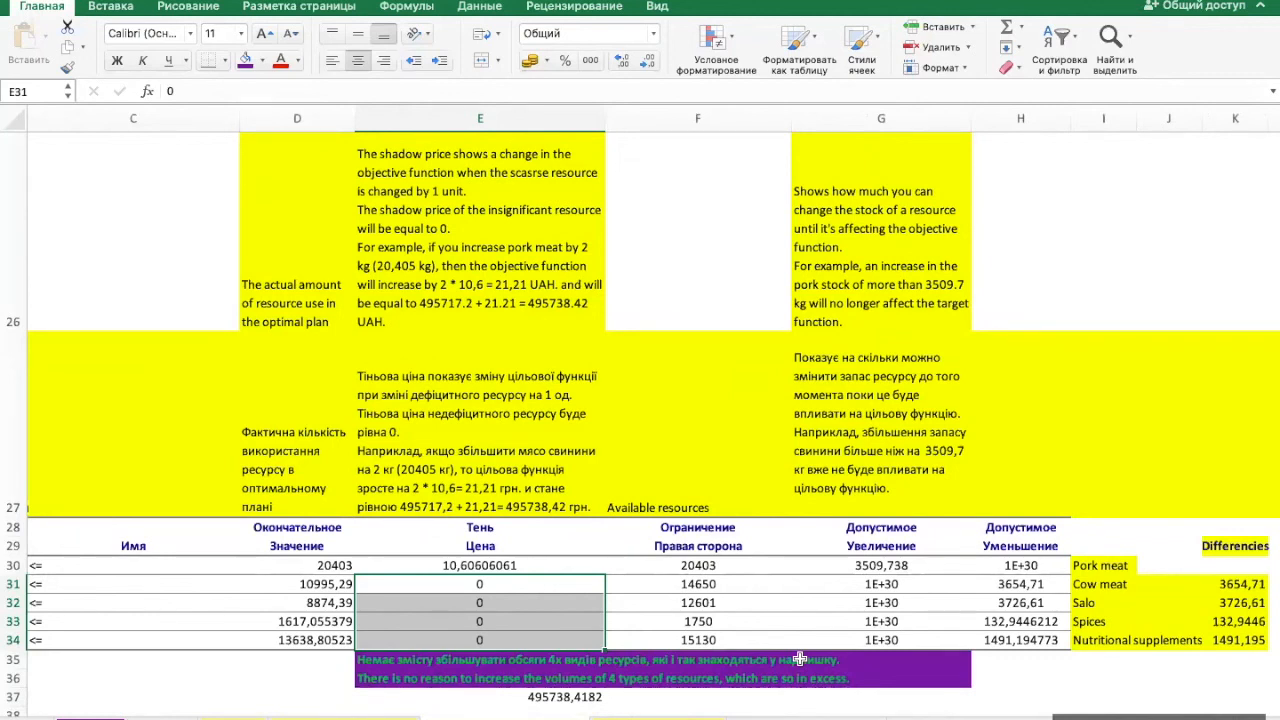
drag(912, 586, 912, 638)
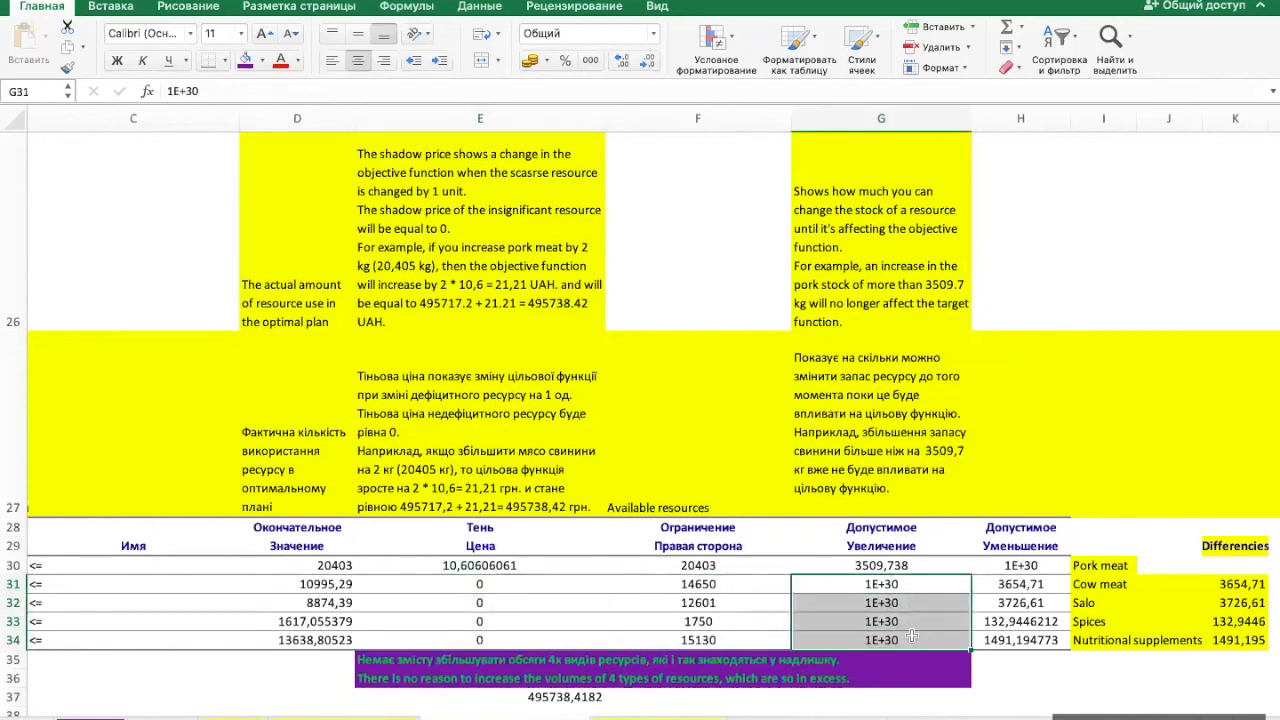
click(918, 564)
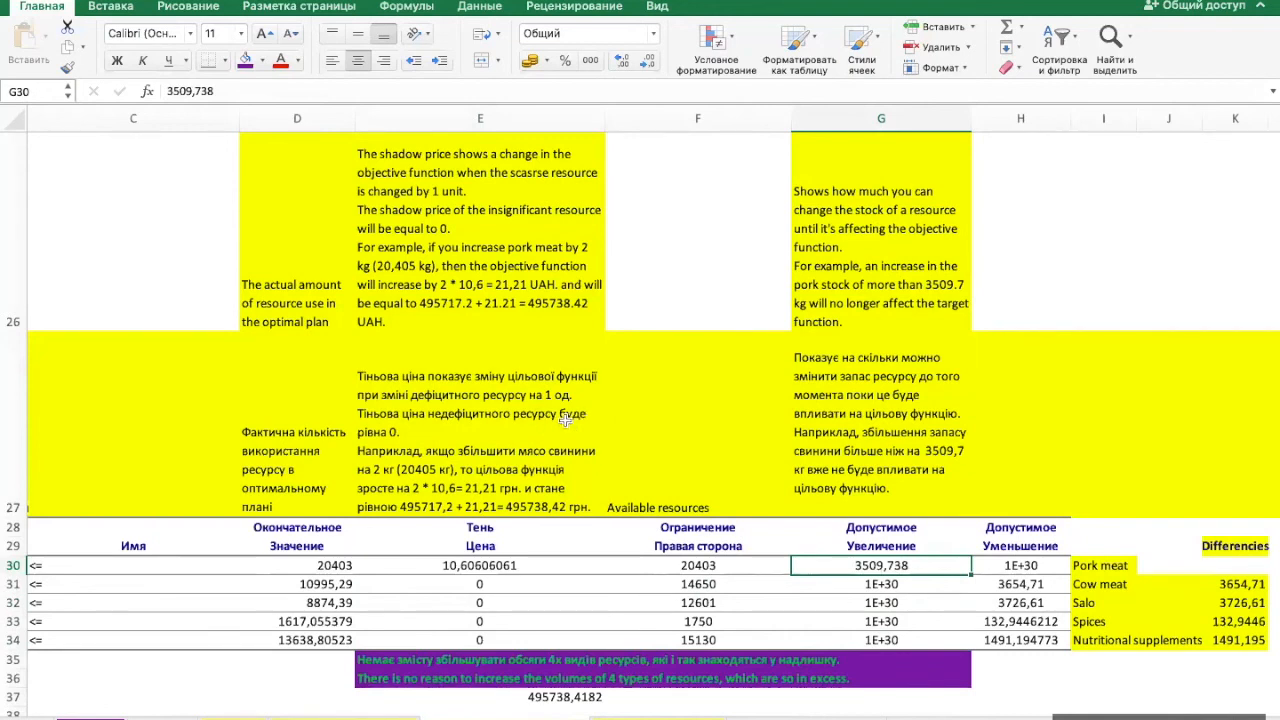
scroll(565, 420, down, 3)
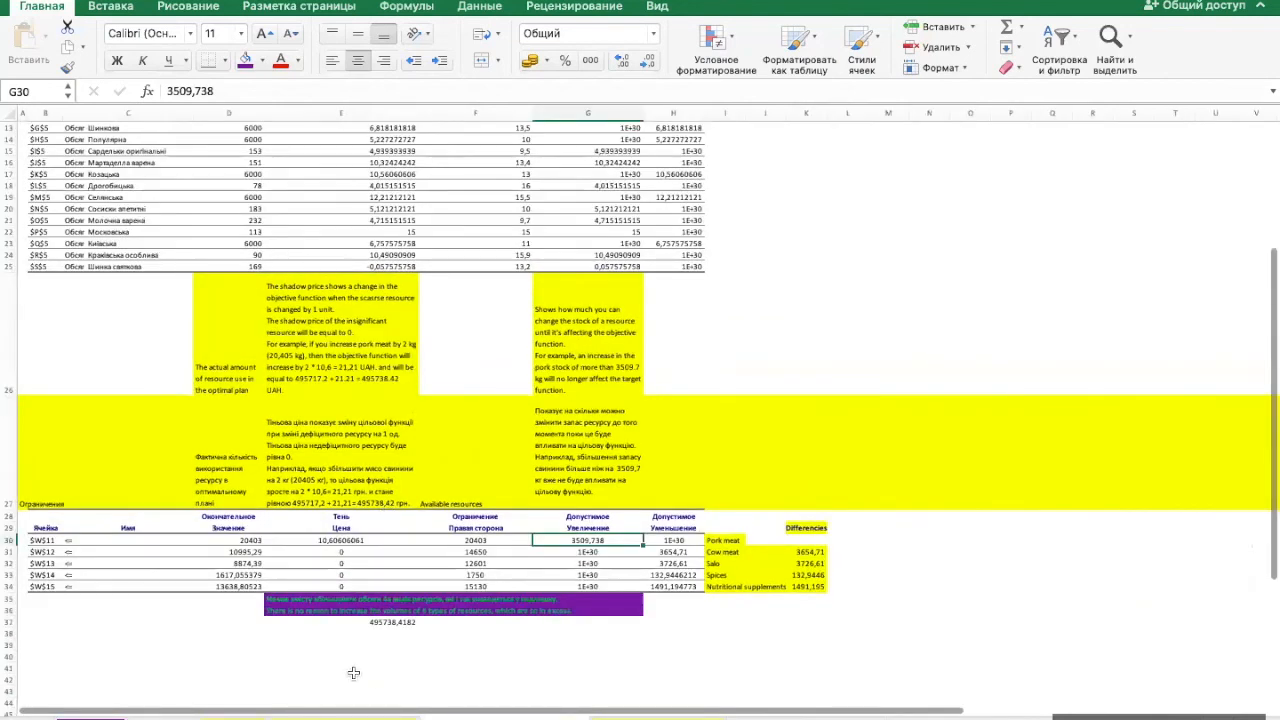